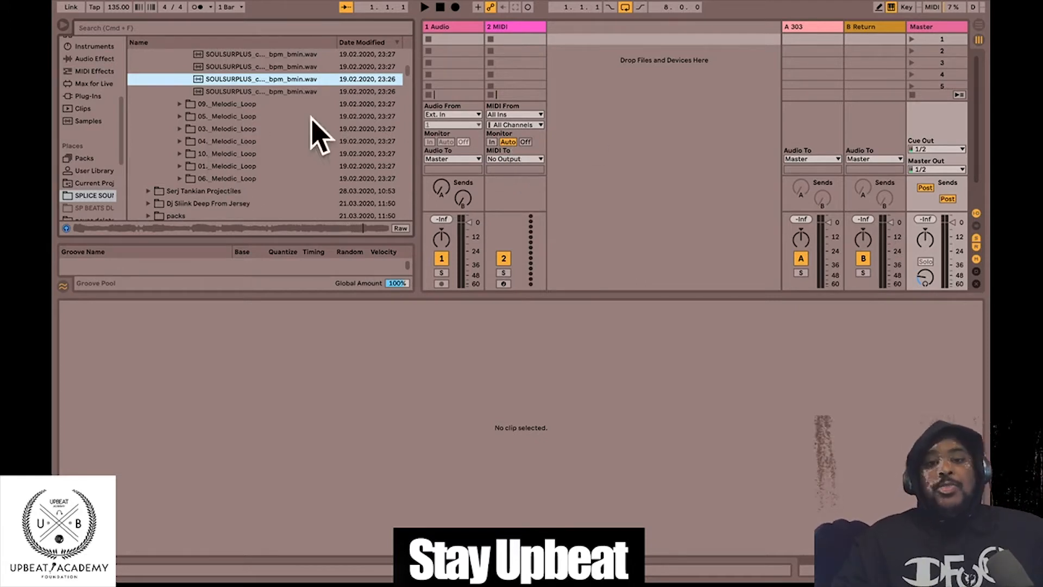
- Lower the Master track's Cue Volume to about -56 dB for quieter previews
{"action": "scroll", "coordinate": [256, 128], "scroll_direction": "up", "scroll_amount": 5}
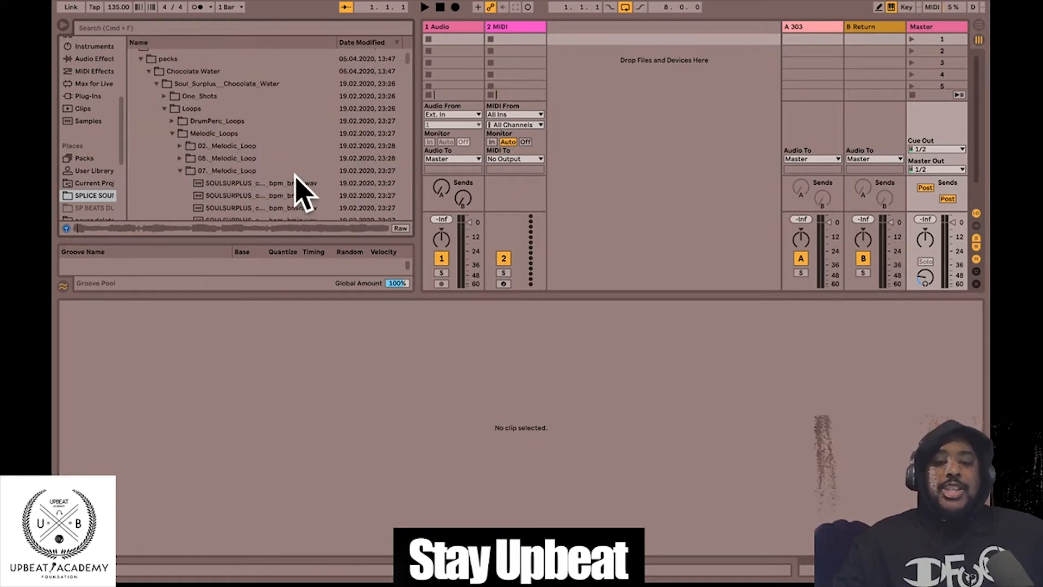
{"action": "left_click", "coordinate": [926, 277]}
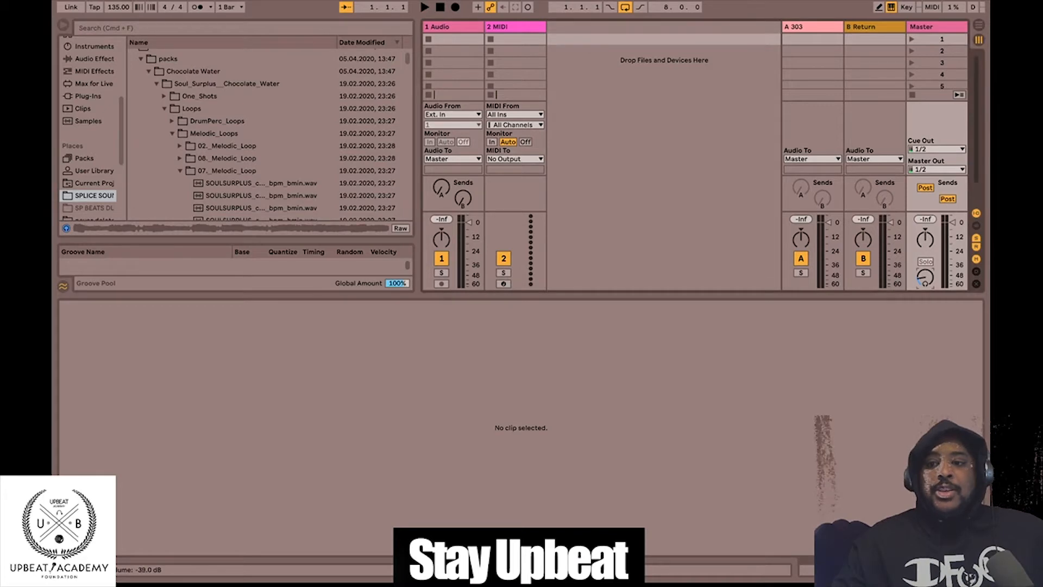
{"action": "left_click_drag", "start_coordinate": [925, 277], "coordinate": [925, 256]}
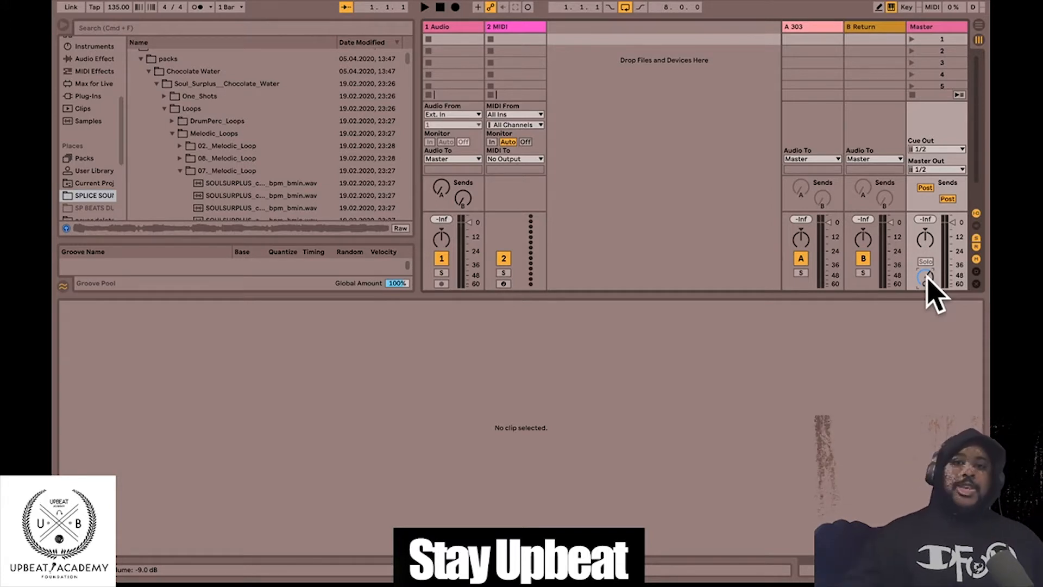
- Delete 2 MIDI, then add and remove test audio and MIDI tracks, keeping only 1 Audio
{"action": "left_click", "coordinate": [496, 31]}
{"action": "key", "text": "Delete"}
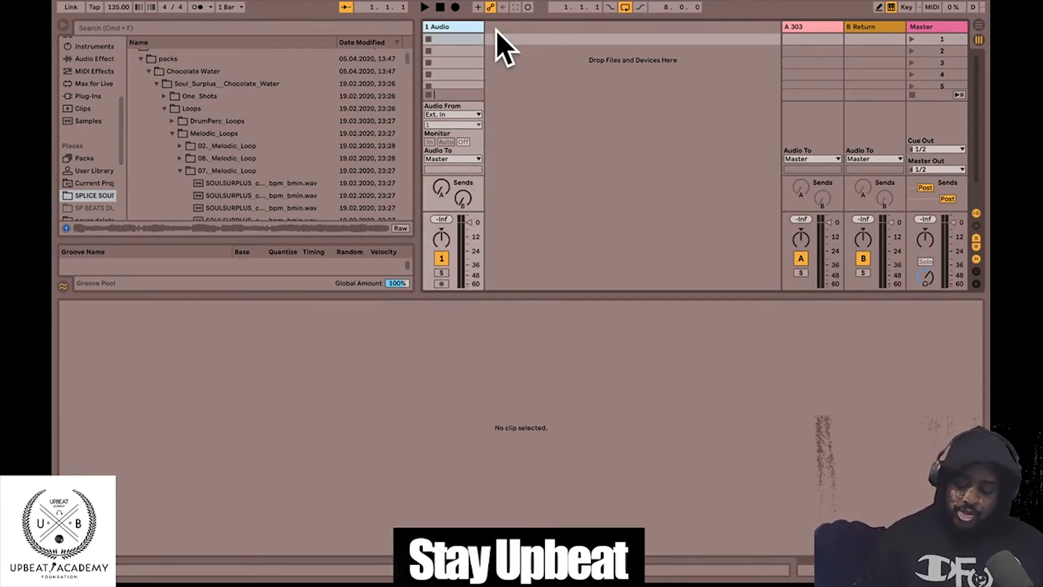
{"action": "key", "text": "super+t"}
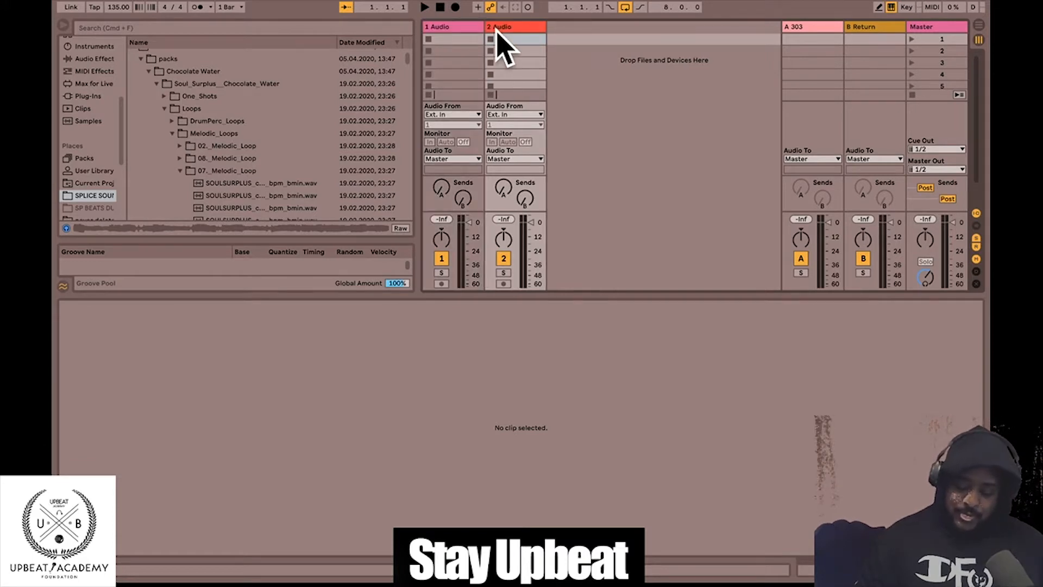
{"action": "key", "text": "super+shift+t"}
{"action": "key", "text": "super+shift+t"}
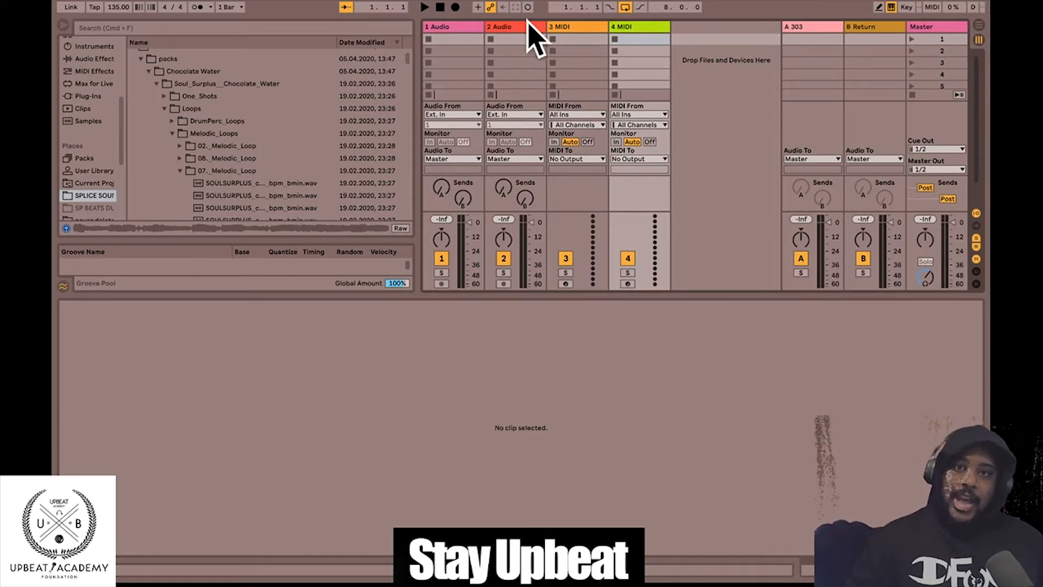
{"action": "left_click", "coordinate": [649, 23]}
{"action": "key", "text": "BackSpace"}
{"action": "key", "text": "BackSpace"}
{"action": "key", "text": "BackSpace"}
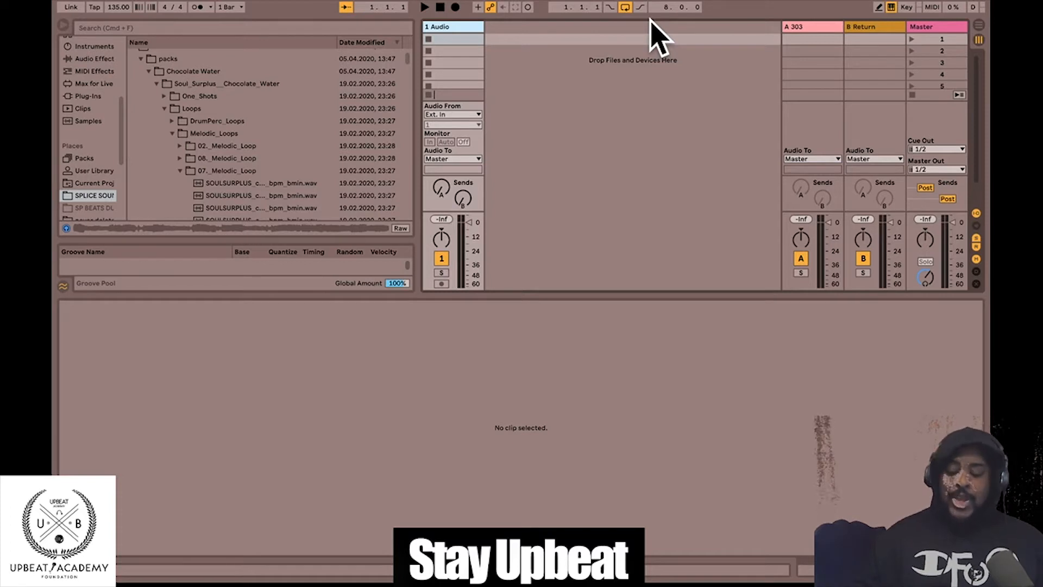
- Set the song tempo to 120 BPM
{"action": "left_click", "coordinate": [120, 10]}
{"action": "type", "text": "13"}
{"action": "type", "text": "0"}
{"action": "key", "text": "Return"}
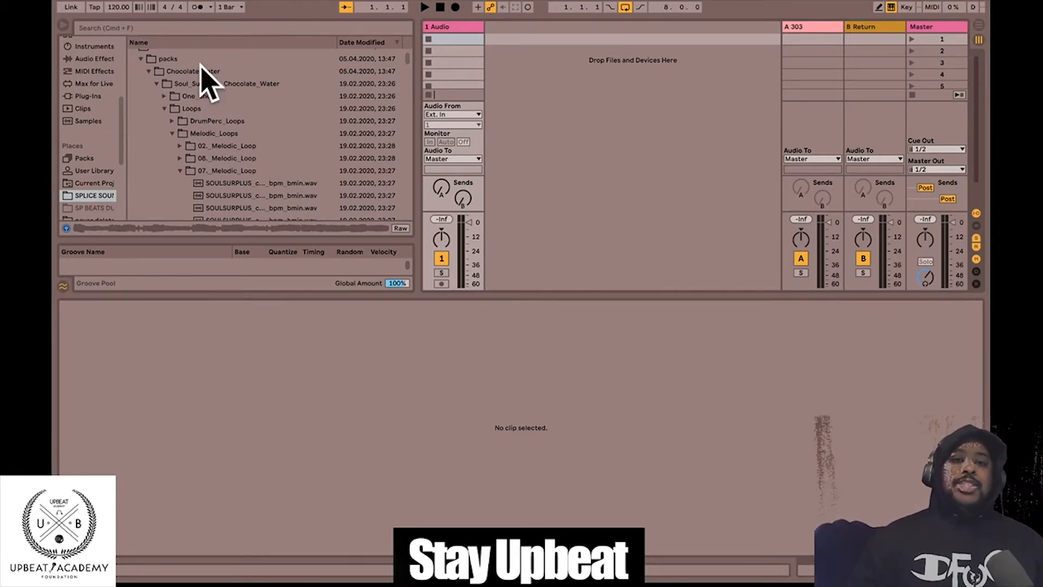
- Turn on the metronome and briefly play, then stop, to hear the tempo
{"action": "left_click", "coordinate": [197, 7]}
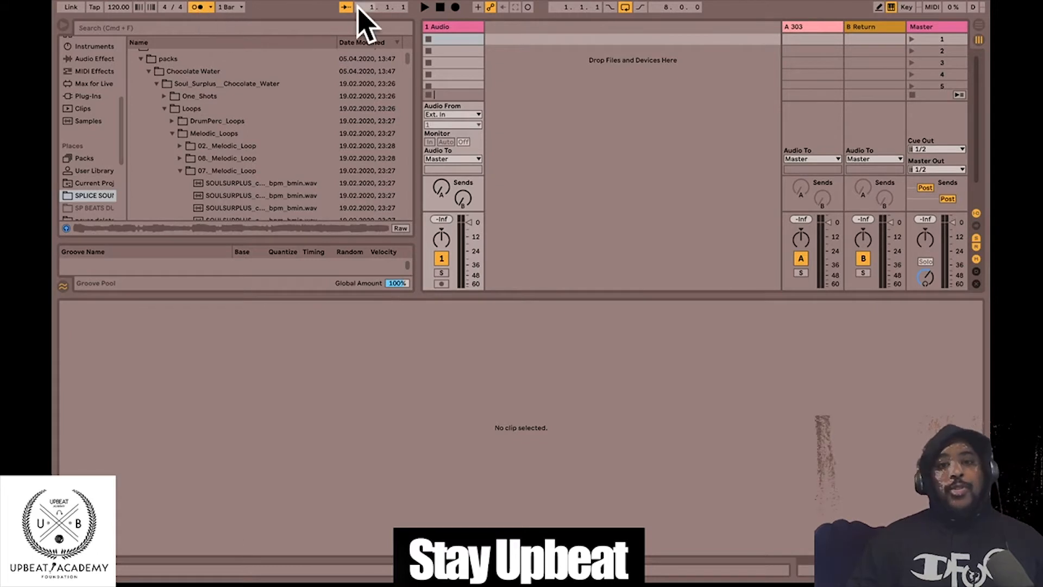
{"action": "left_click", "coordinate": [425, 8]}
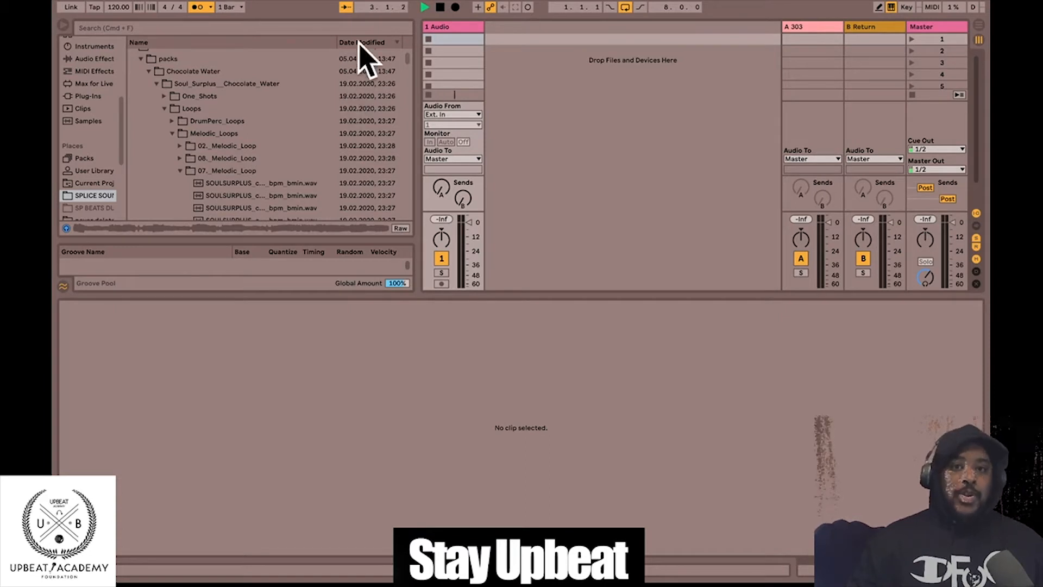
{"action": "left_click", "coordinate": [440, 7]}
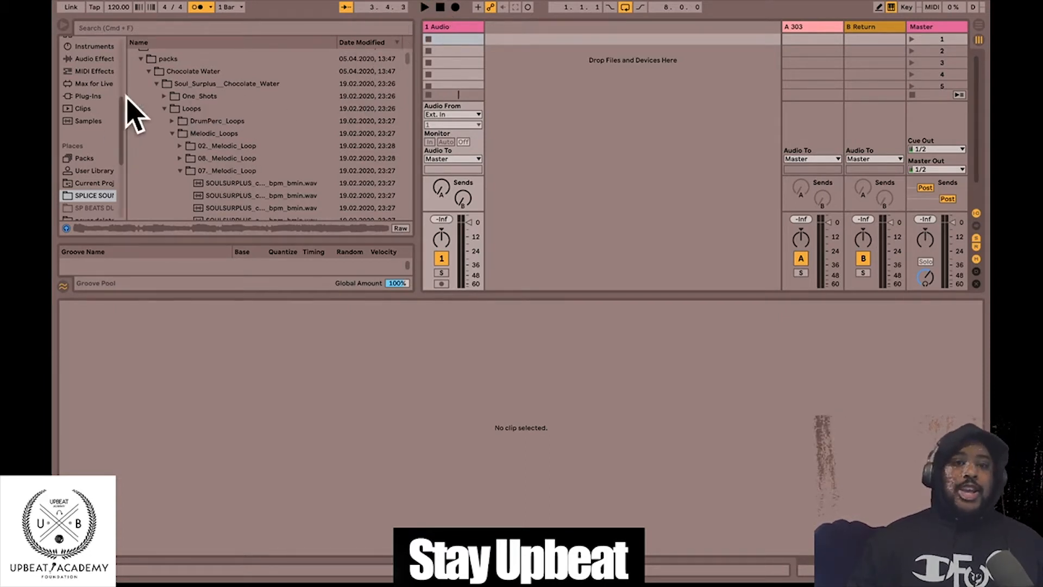
- Browse to One_Shots > DrumPerc_One_Shots > Kicks and preview kick_paper.wav
{"action": "left_click", "coordinate": [164, 108]}
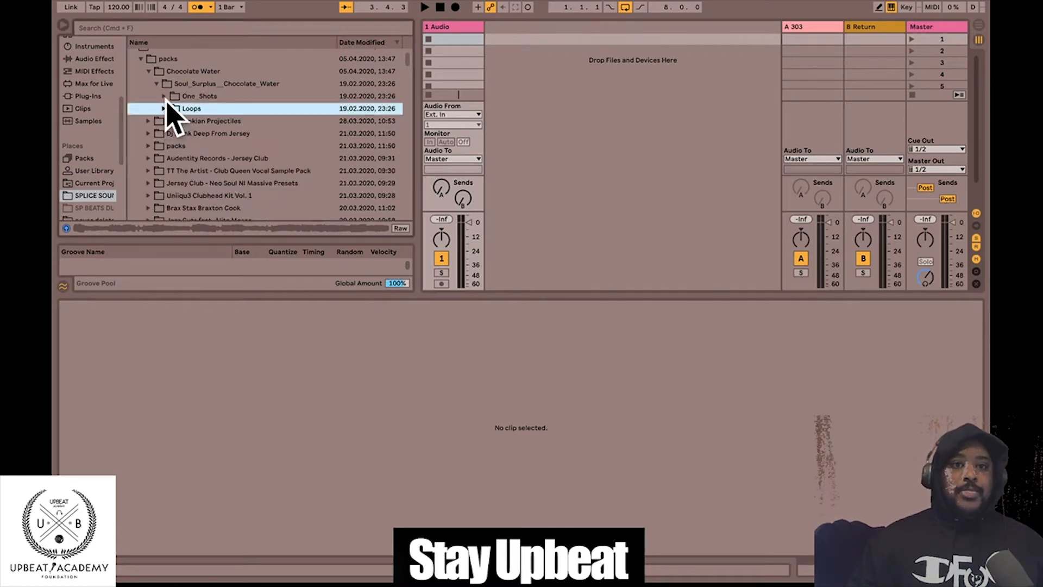
{"action": "left_click", "coordinate": [164, 96]}
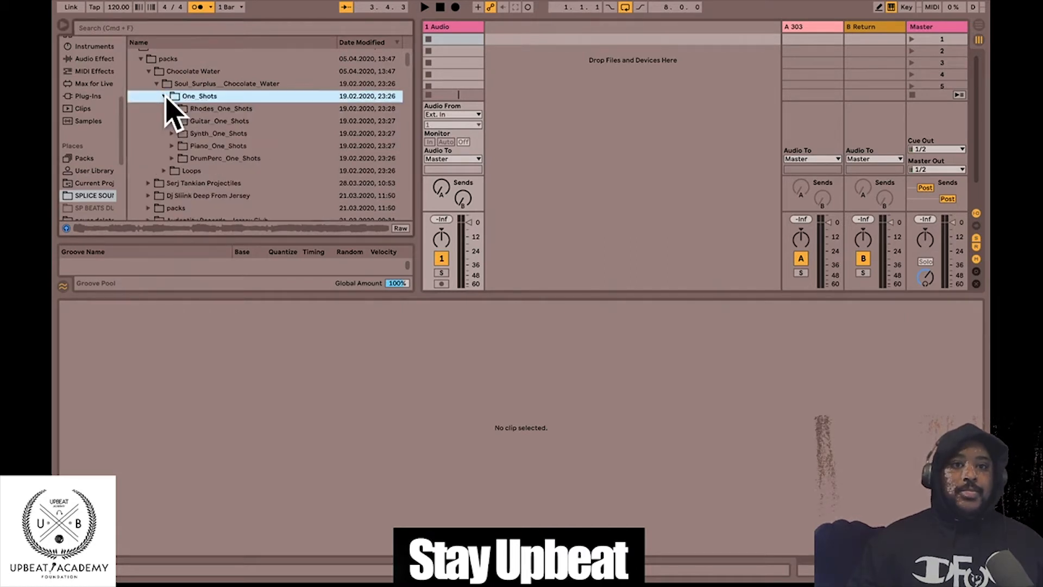
{"action": "left_click", "coordinate": [172, 158]}
{"action": "left_click", "coordinate": [189, 185]}
{"action": "scroll", "coordinate": [192, 196], "scroll_direction": "down", "scroll_amount": 2}
{"action": "left_click", "coordinate": [182, 168]}
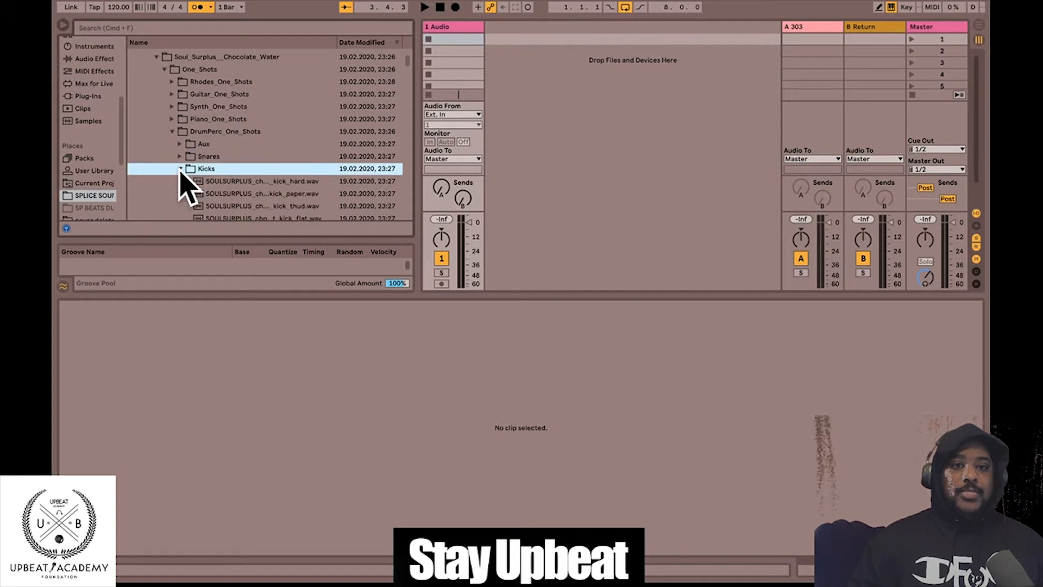
{"action": "left_click", "coordinate": [209, 192]}
- Test kick_hard.wav as a one-beat looping clip on a new audio track, then delete the clip
{"action": "left_click_drag", "start_coordinate": [229, 179], "coordinate": [492, 44]}
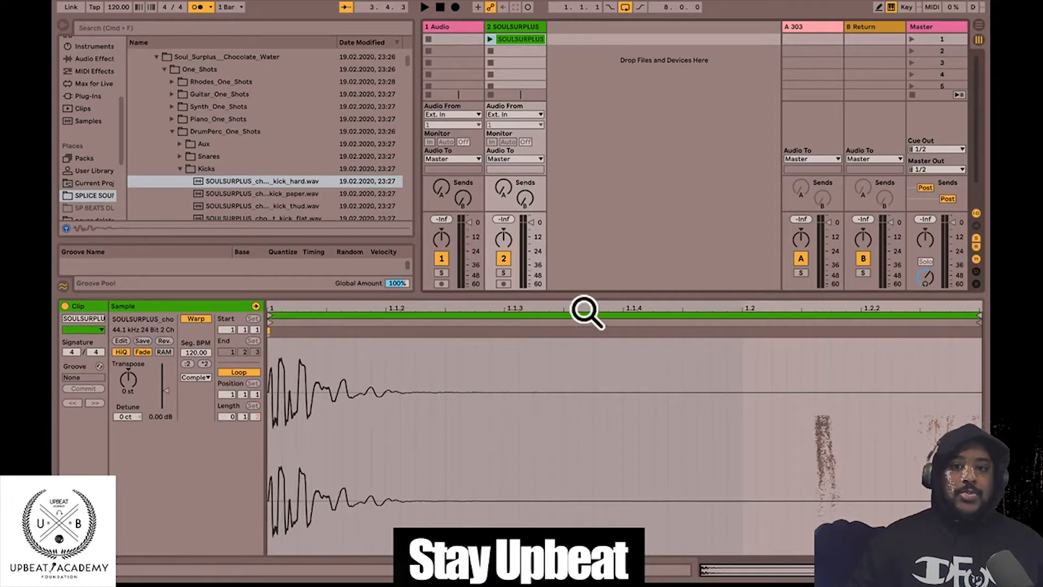
{"action": "left_click_drag", "start_coordinate": [972, 314], "coordinate": [742, 314]}
{"action": "left_click", "coordinate": [490, 39]}
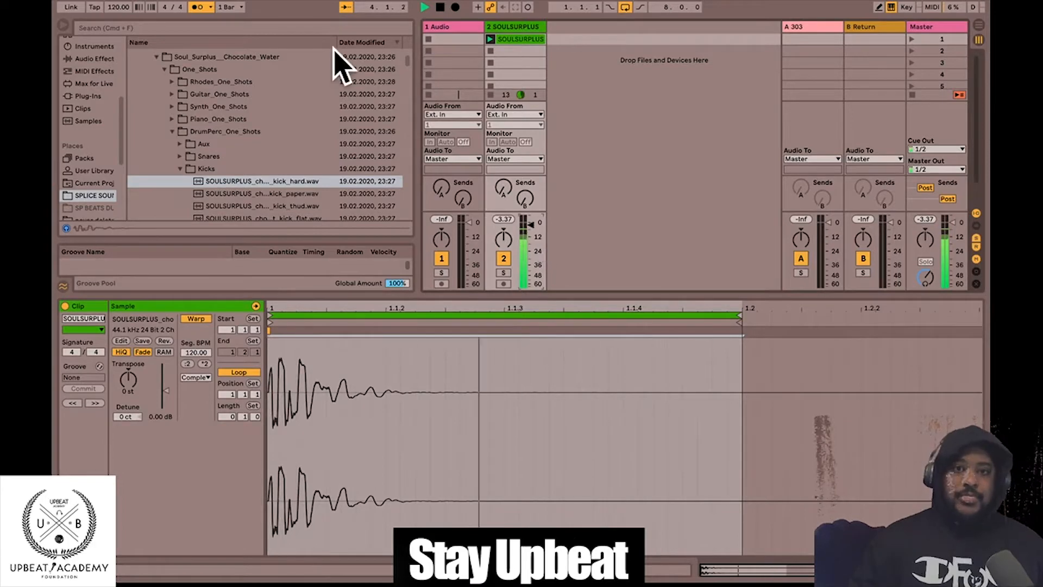
{"action": "left_click", "coordinate": [441, 8]}
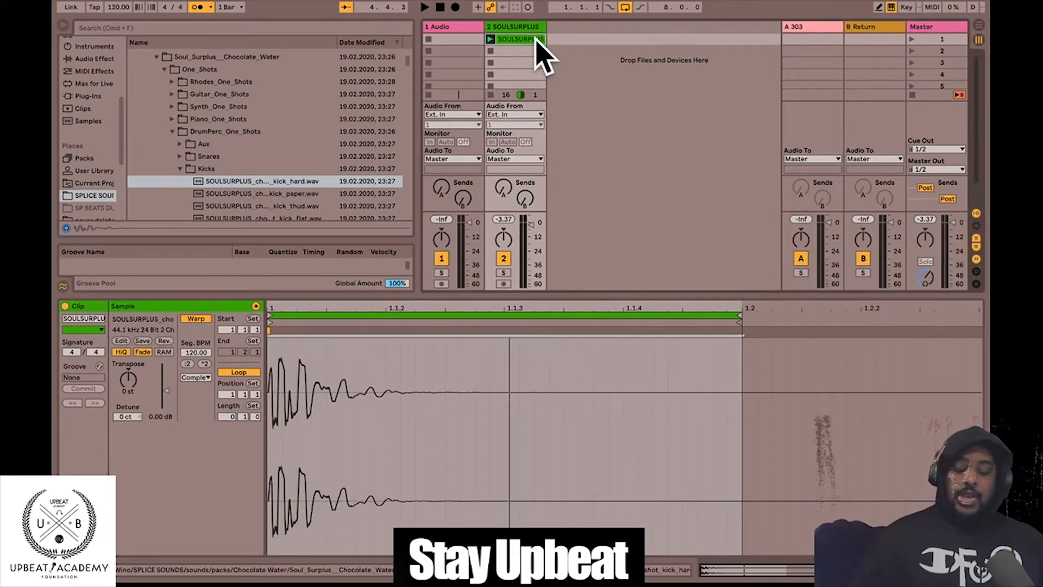
{"action": "key", "text": "Delete"}
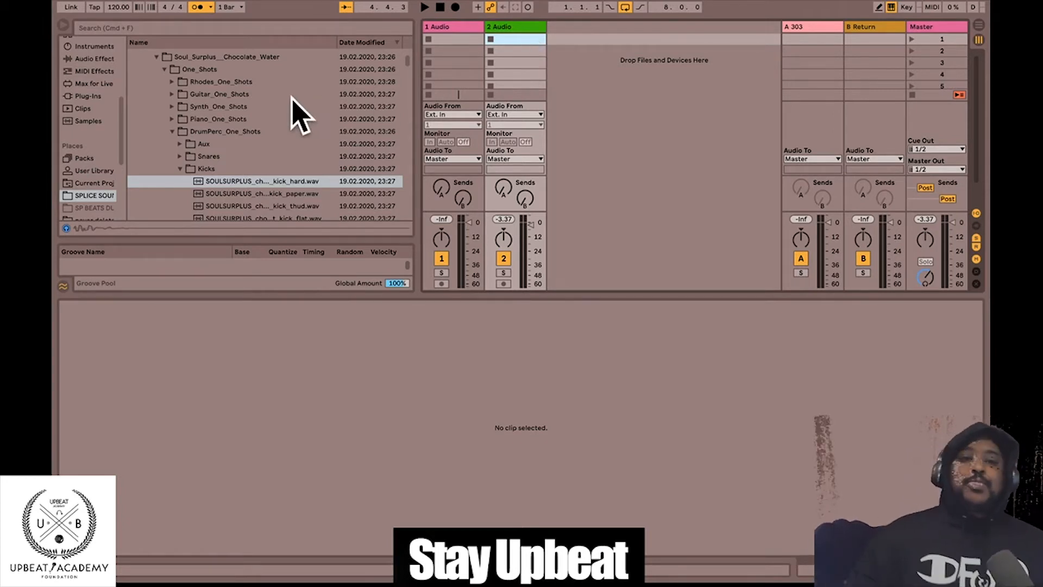
- Collapse the Kicks and DrumPerc_One_Shots folders and try tempos of 130 and 150 BPM
{"action": "left_click", "coordinate": [179, 169]}
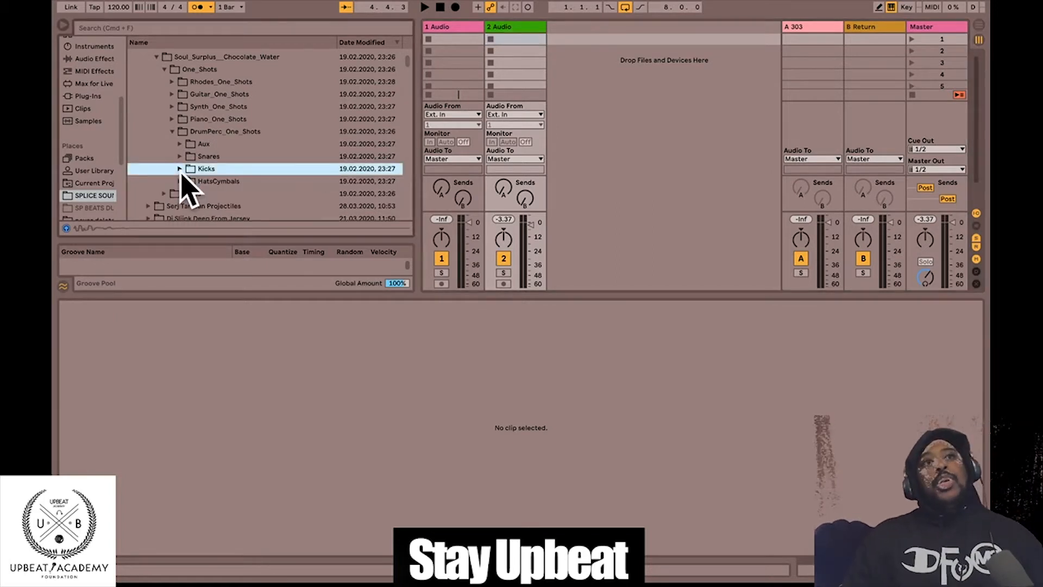
{"action": "left_click", "coordinate": [172, 131]}
{"action": "left_click", "coordinate": [116, 11]}
{"action": "type", "text": "130"}
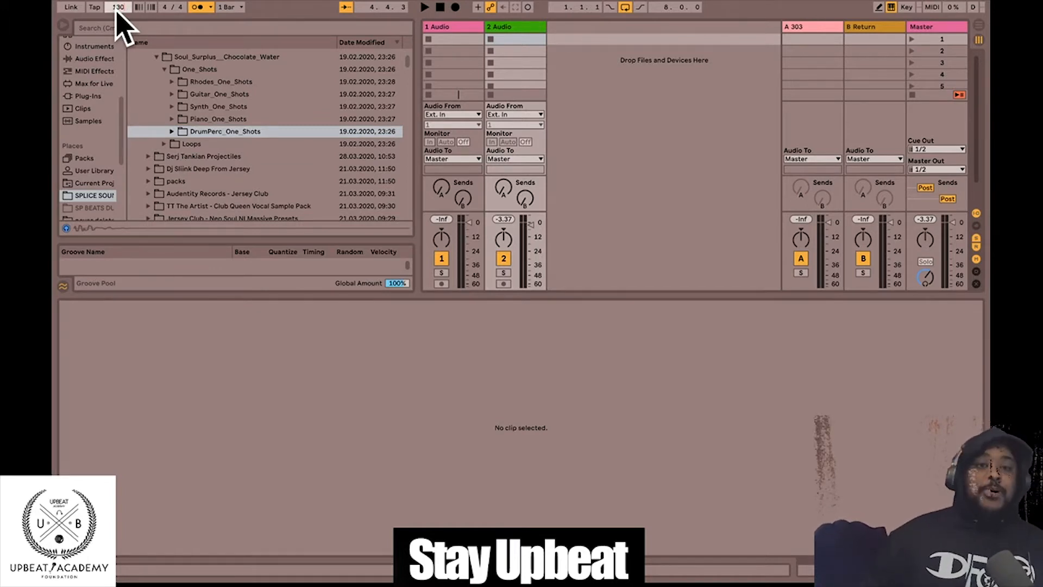
{"action": "key", "text": "Return"}
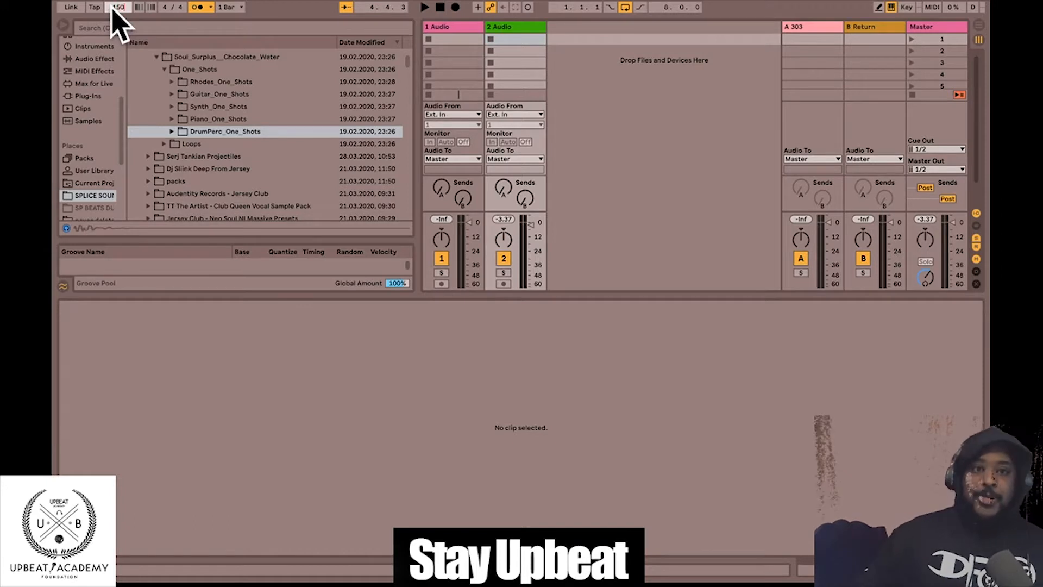
{"action": "key", "text": "Return"}
- Try tempos of 160, 180 and 200 BPM, then settle on 135 BPM
{"action": "left_click", "coordinate": [119, 7]}
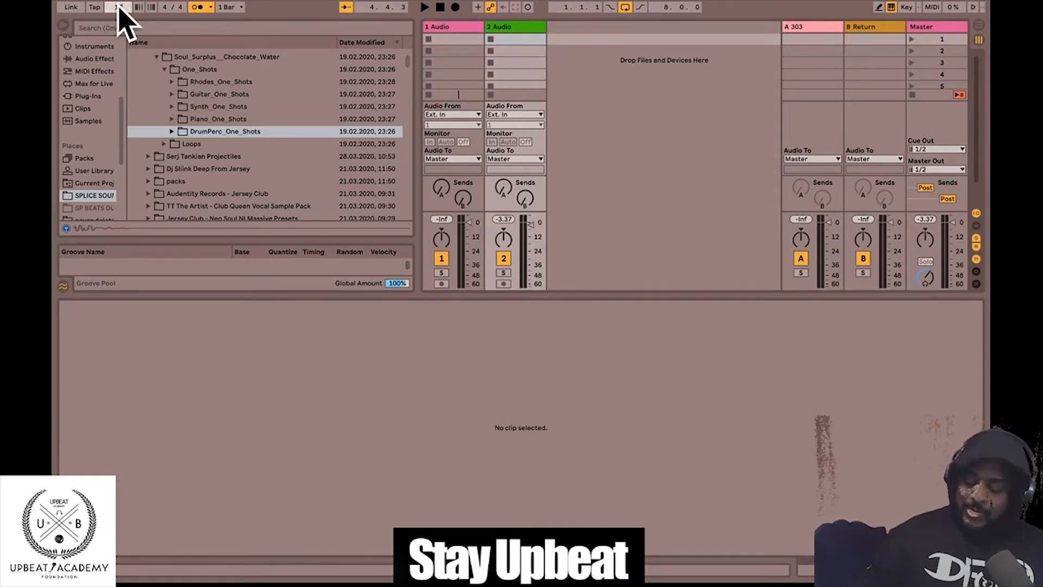
{"action": "type", "text": "160"}
{"action": "key", "text": "Return"}
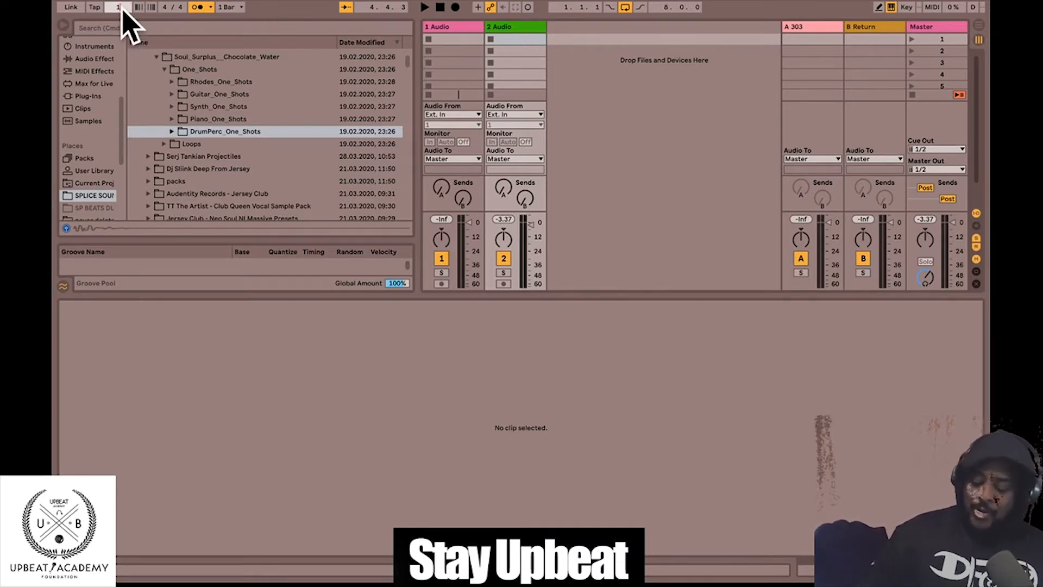
{"action": "key", "text": "Return"}
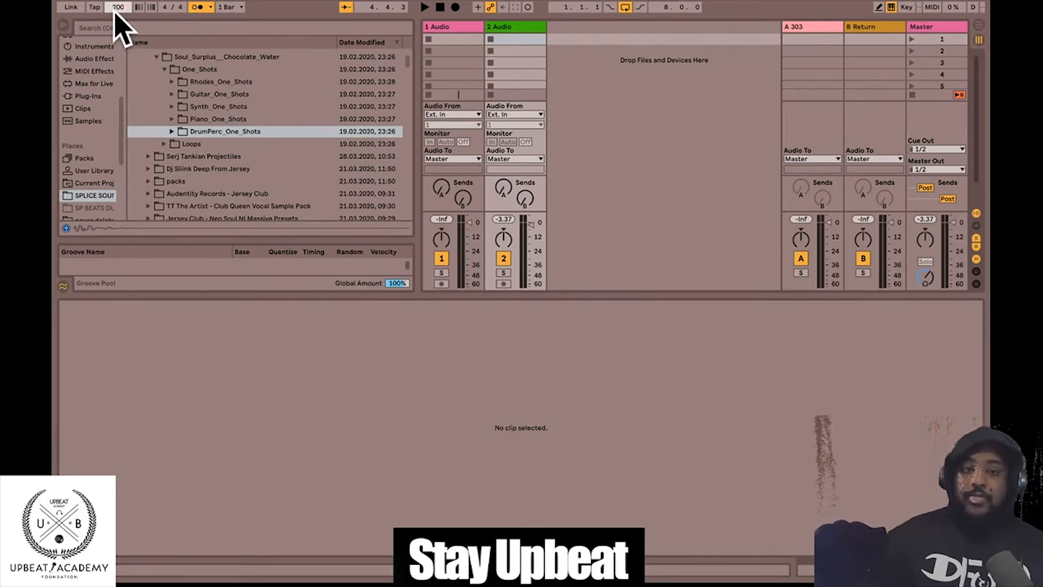
{"action": "key", "text": "Return"}
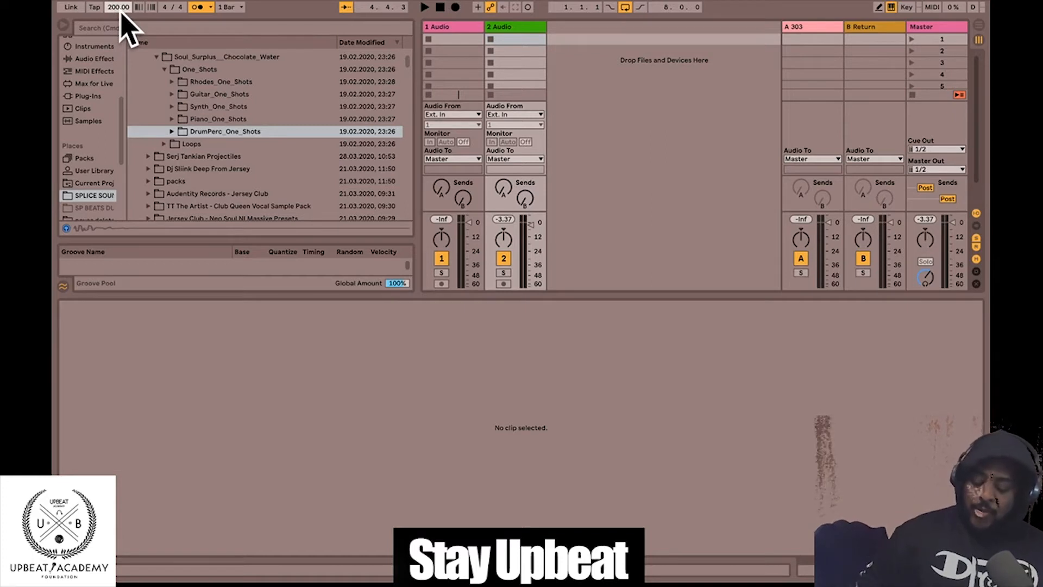
{"action": "type", "text": "35"}
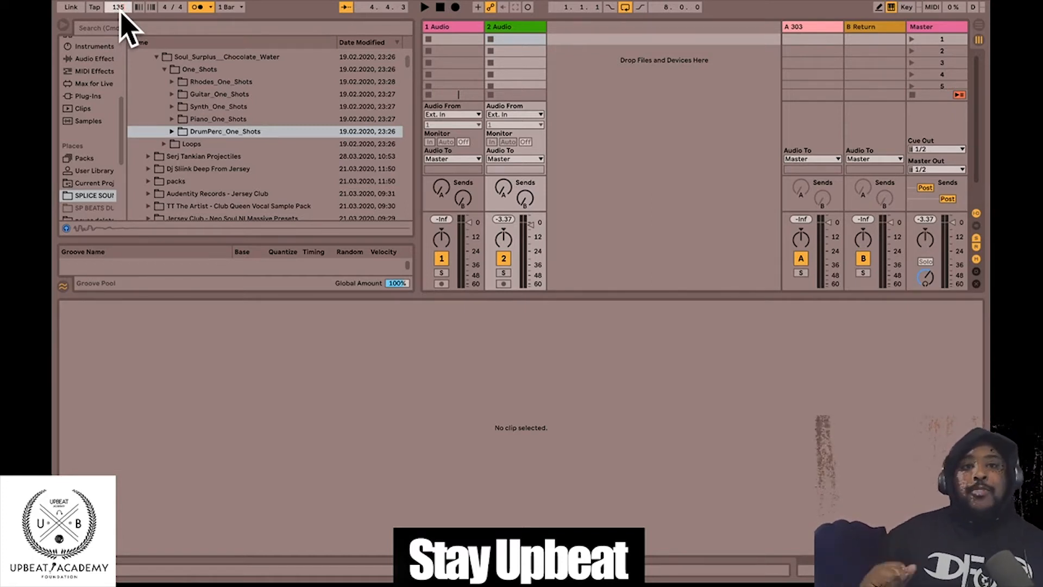
{"action": "key", "text": "Return"}
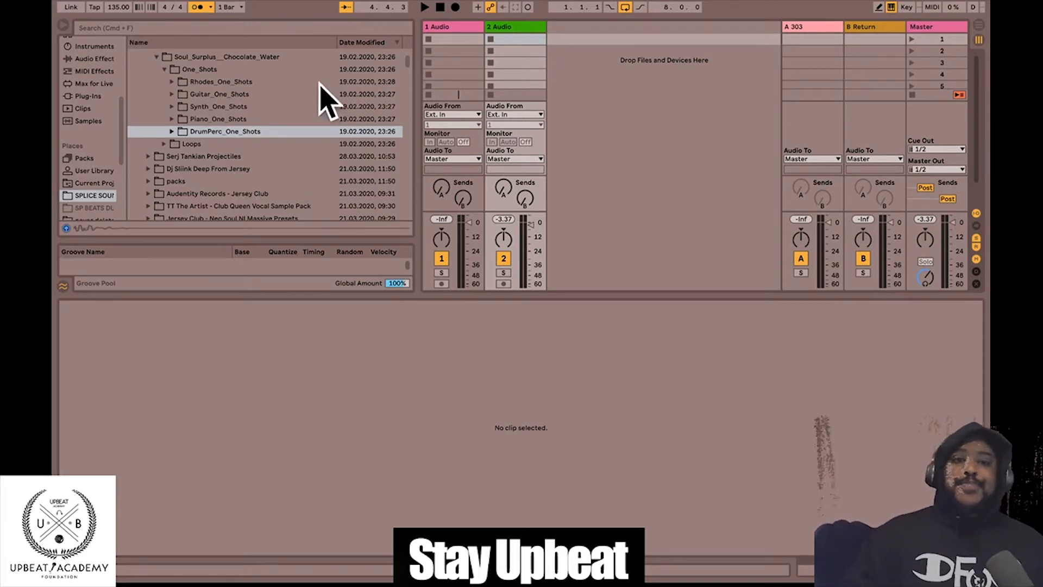
{"action": "scroll", "coordinate": [325, 100], "scroll_direction": "down", "scroll_amount": 2}
{"action": "scroll", "coordinate": [325, 100], "scroll_direction": "up", "scroll_amount": 4}
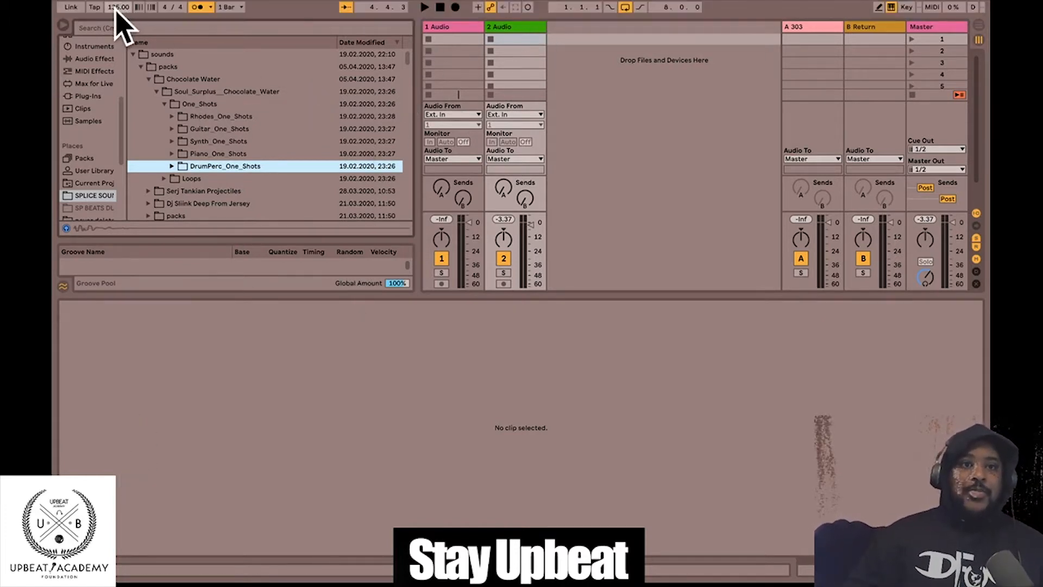
- Delete the 2 Audio track and insert a fresh second audio track
{"action": "left_click", "coordinate": [516, 27]}
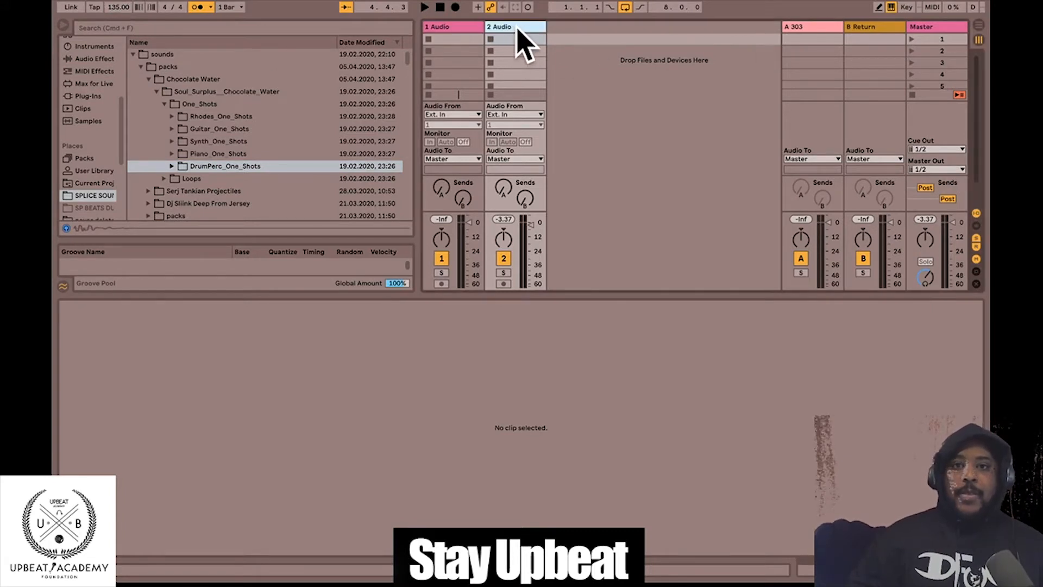
{"action": "key", "text": "Delete"}
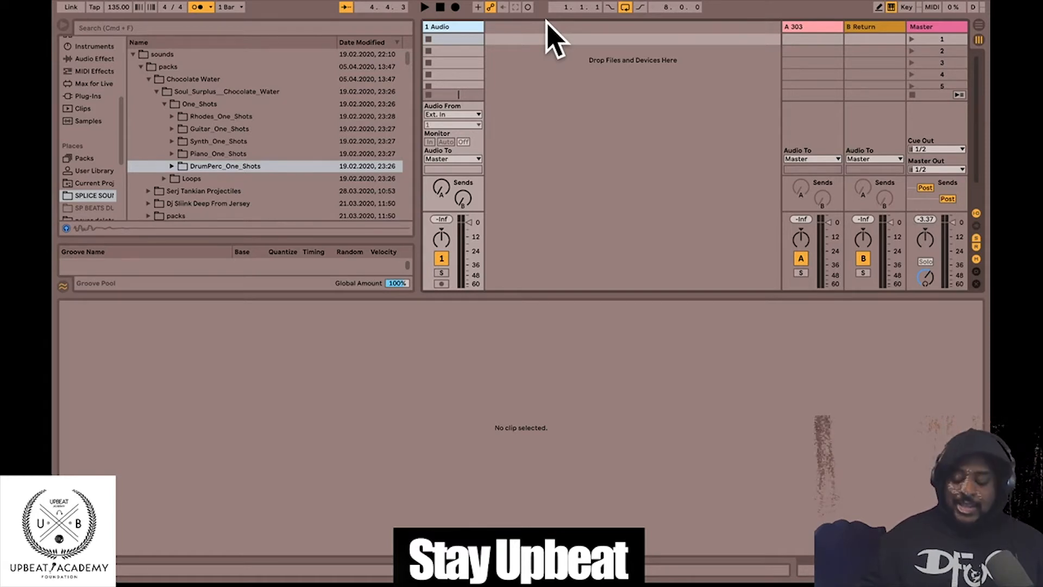
{"action": "key", "text": "super+t"}
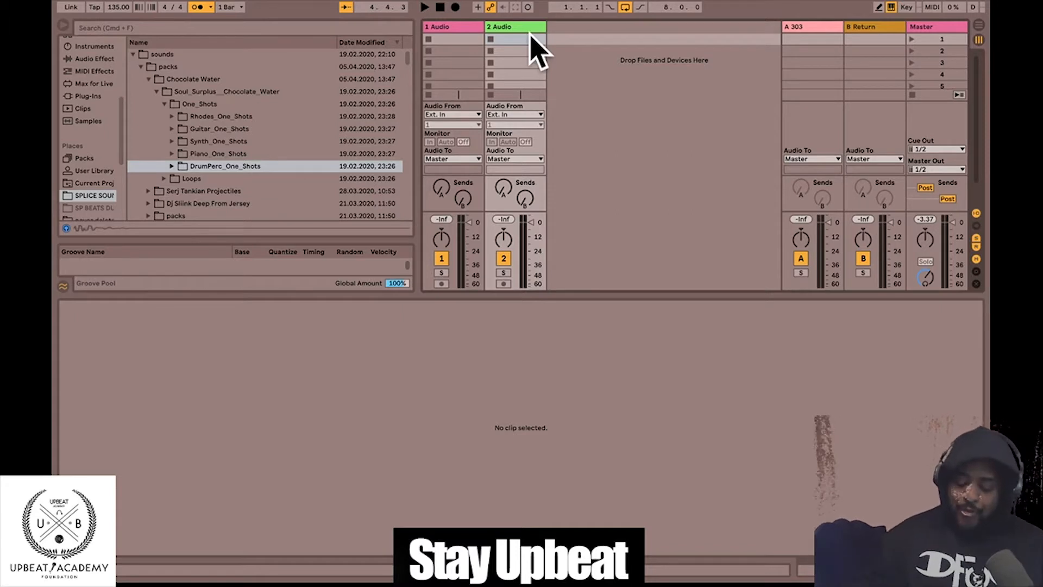
- Add a third audio track and name the first two tracks drums and melody
{"action": "key", "text": "super+t"}
{"action": "key", "text": "super+t"}
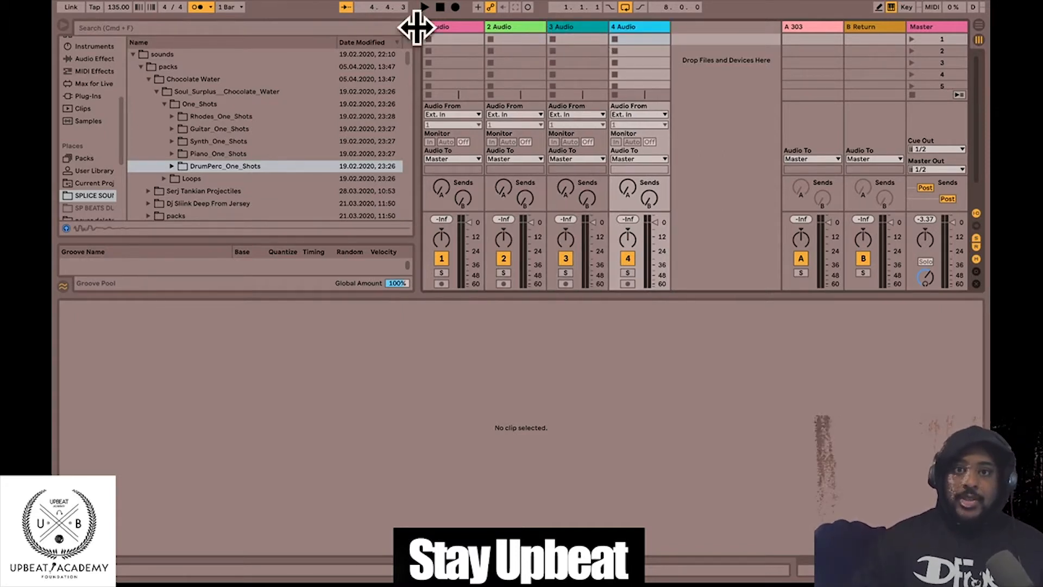
{"action": "left_click", "coordinate": [462, 29]}
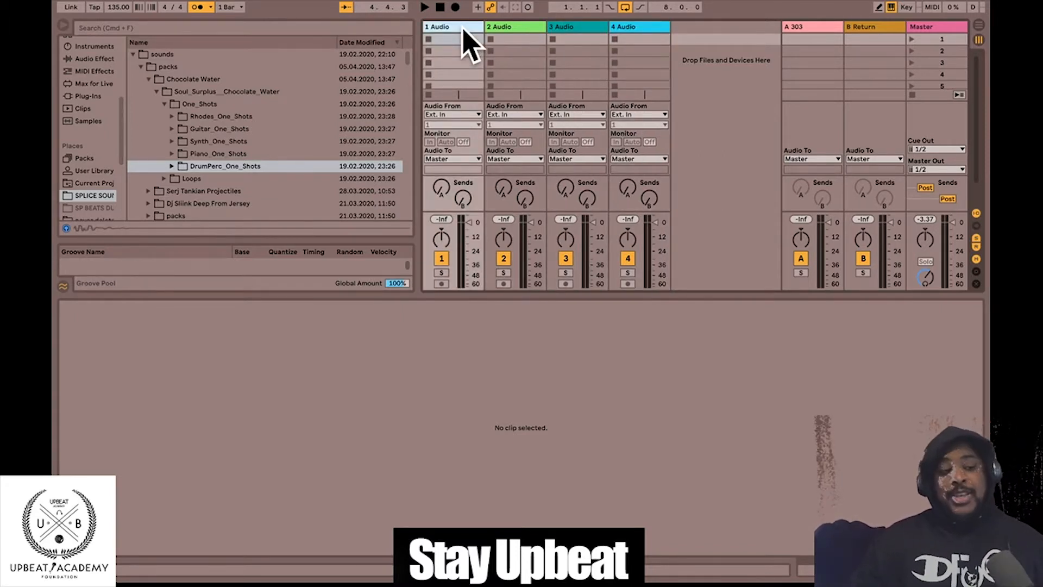
{"action": "key", "text": "super+r"}
{"action": "type", "text": "drums"}
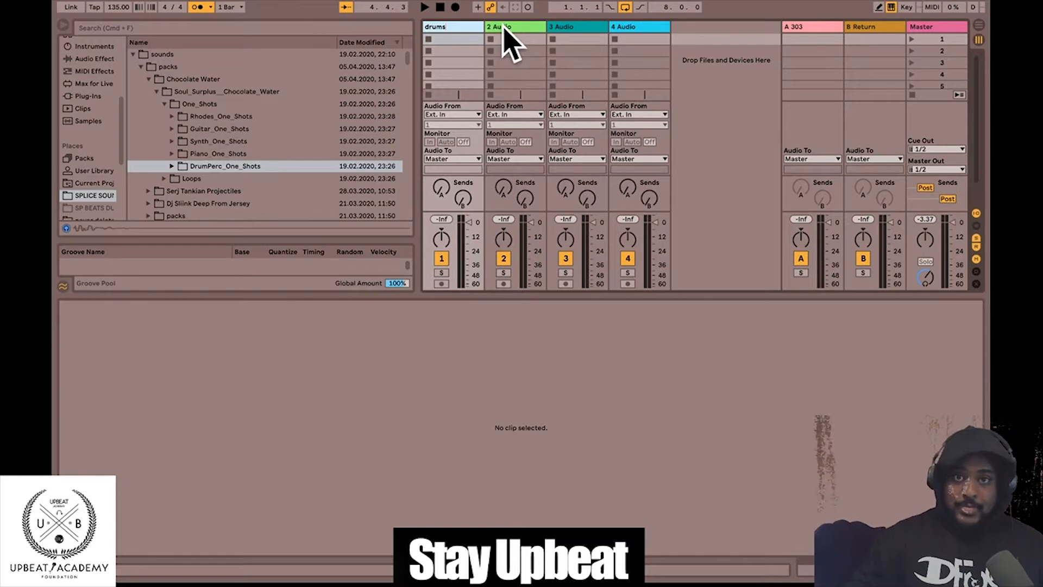
{"action": "left_click", "coordinate": [505, 28]}
{"action": "key", "text": "super+r"}
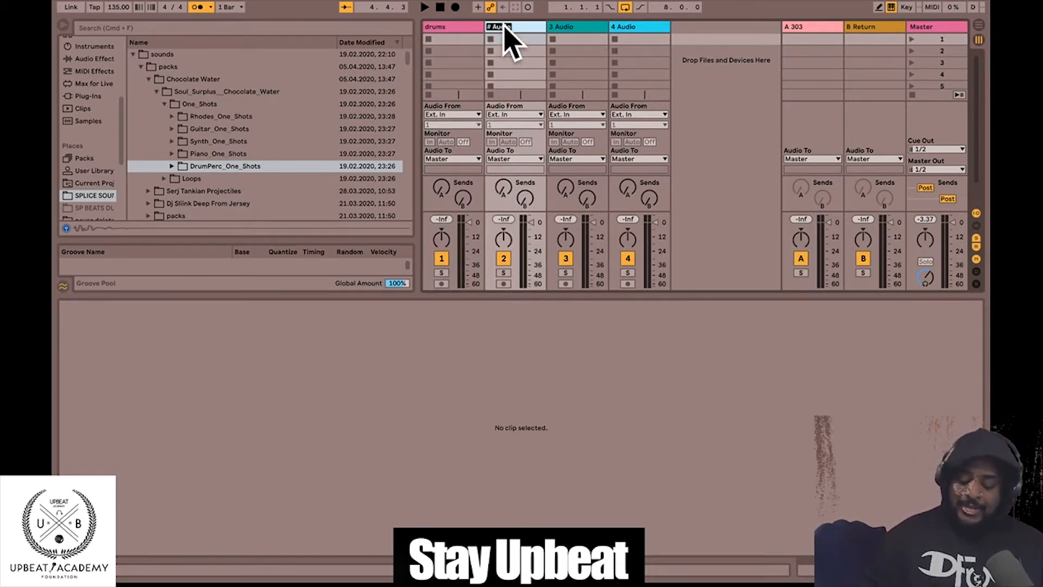
{"action": "type", "text": "me"}
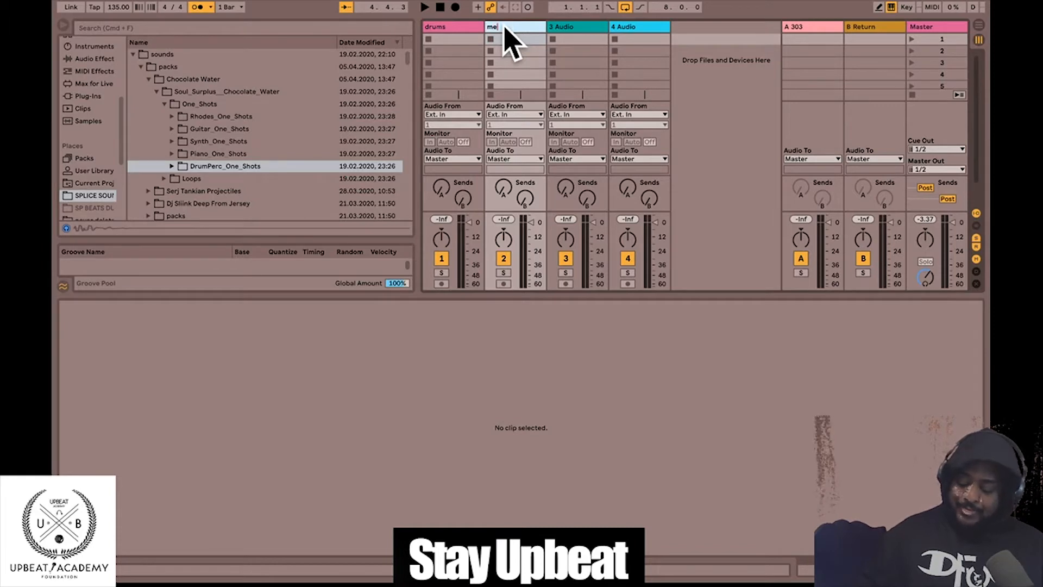
{"action": "type", "text": "lody"}
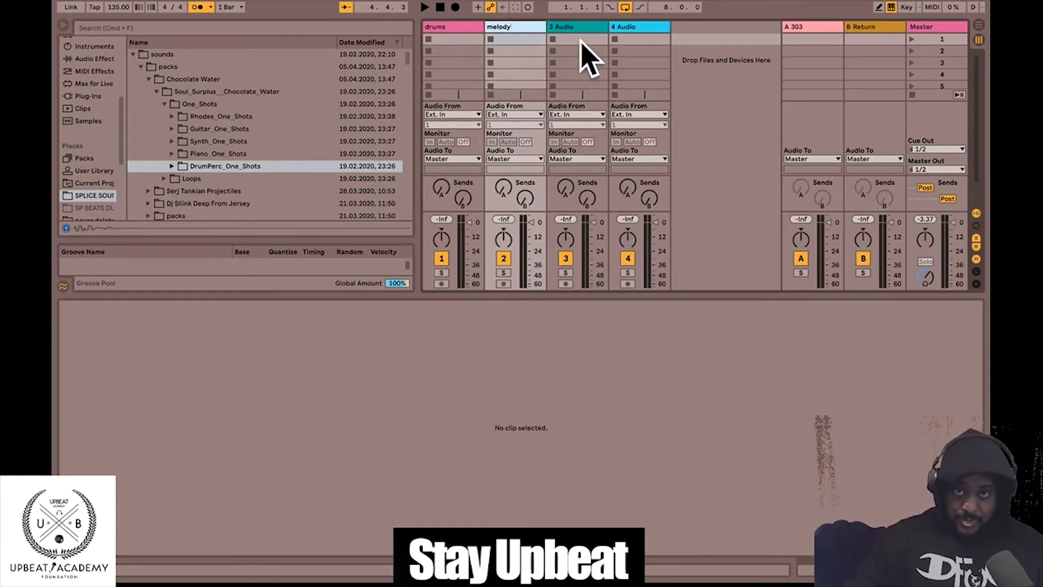
- Name the third and fourth tracks bass and percussion, fixing the typo
{"action": "left_click", "coordinate": [578, 28]}
{"action": "key", "text": "super+r"}
{"action": "type", "text": "bass"}
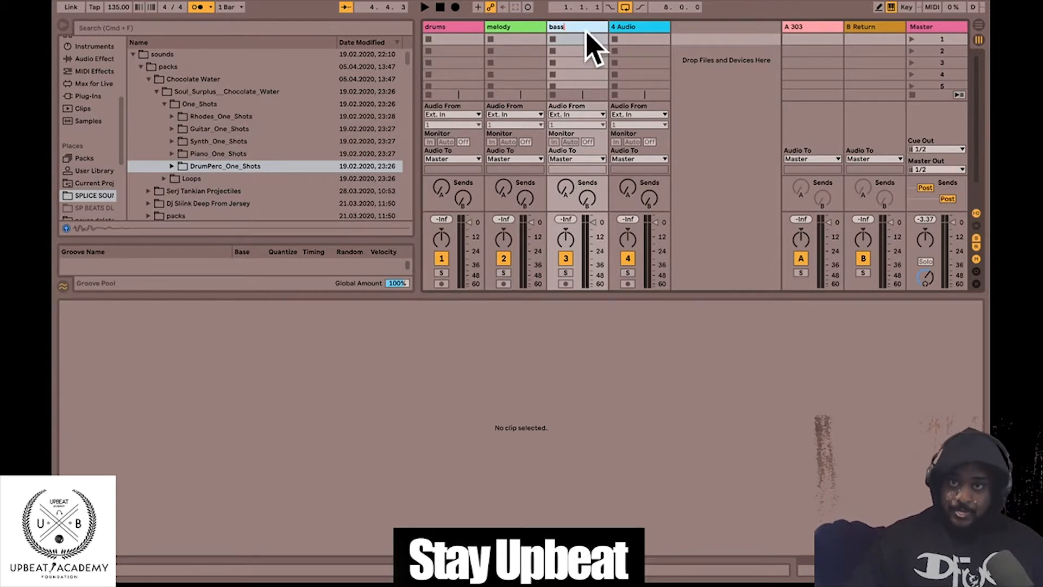
{"action": "left_click", "coordinate": [626, 28]}
{"action": "key", "text": "super+r"}
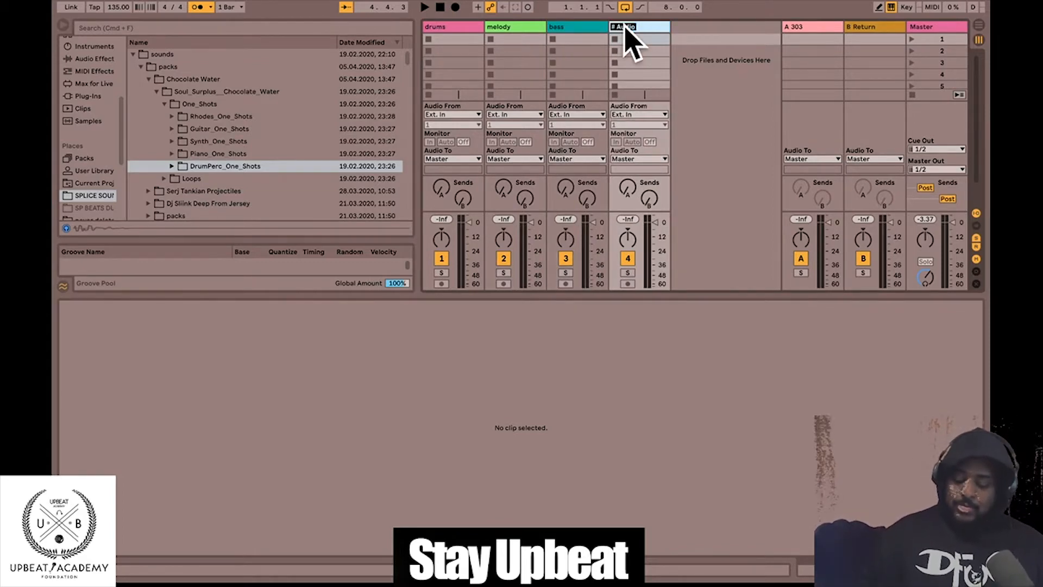
{"action": "type", "text": "percussiob"}
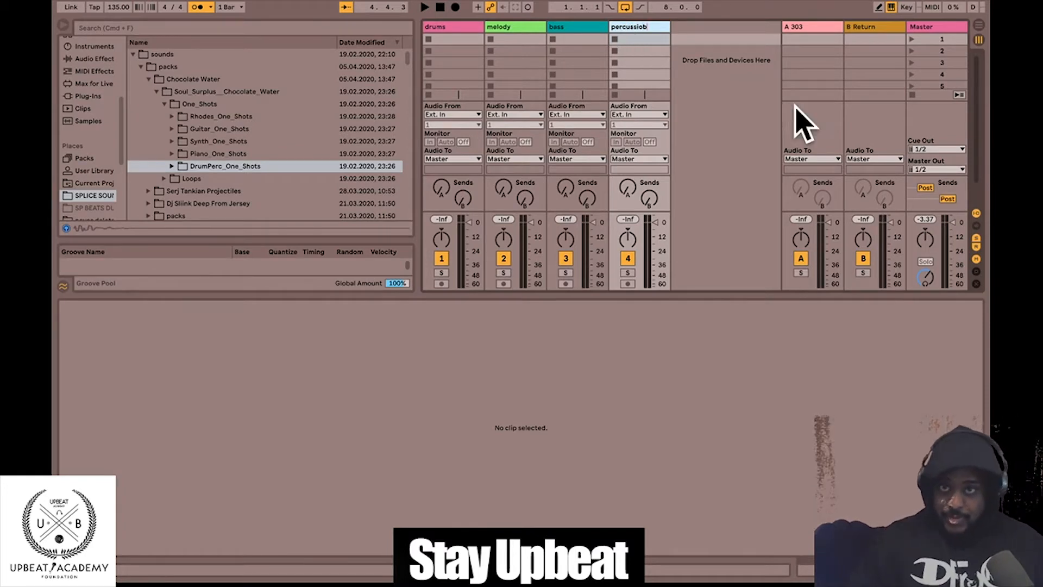
{"action": "key", "text": "BackSpace"}
{"action": "type", "text": "m"}
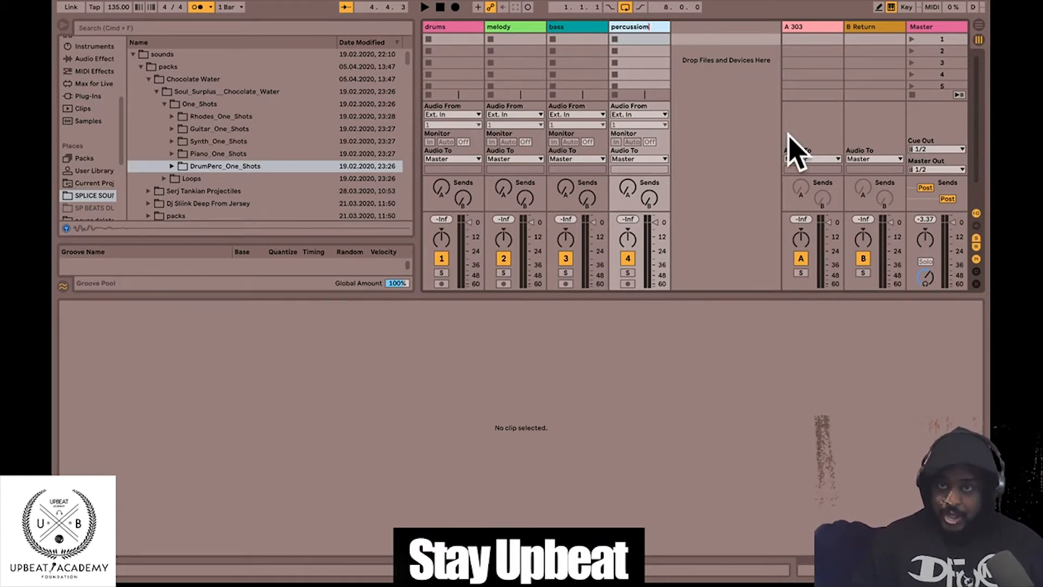
{"action": "key", "text": "BackSpace"}
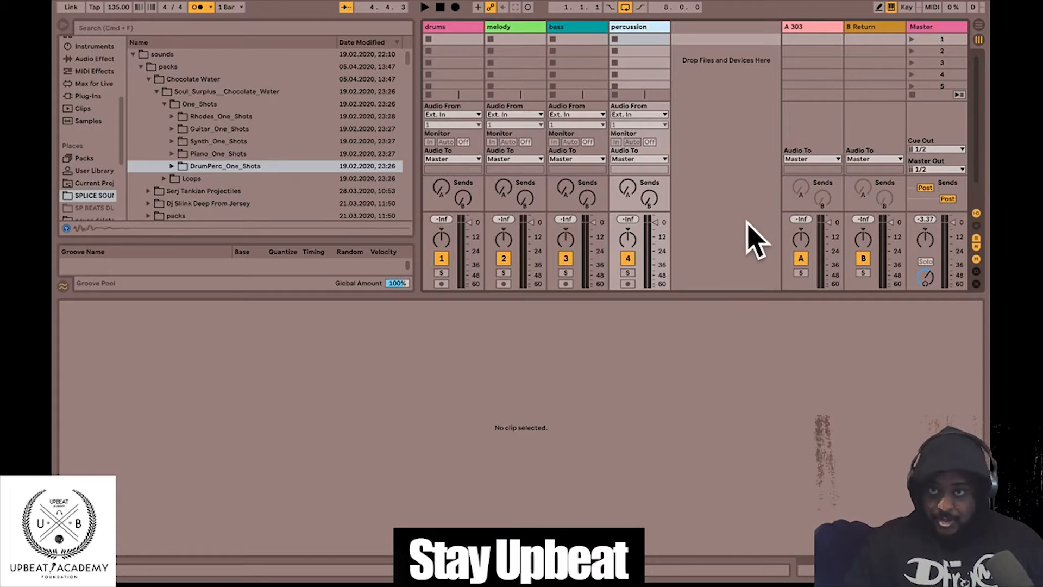
{"action": "key", "text": "Return"}
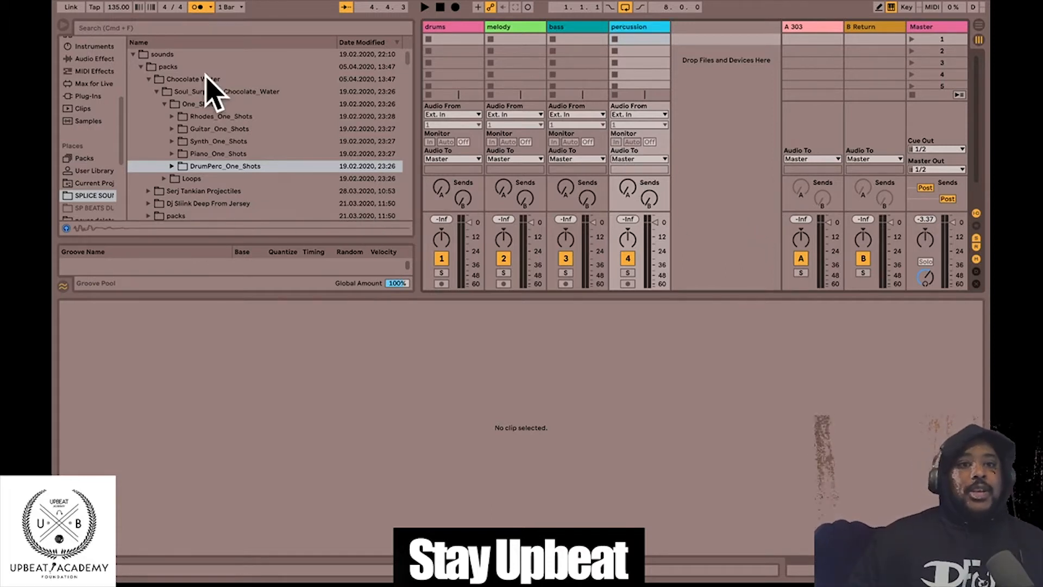
- Open Mr. Carmack's sample pack down to MR_CARMACK_drums > MR_CARMACK_break_loops
{"action": "scroll", "coordinate": [299, 123], "scroll_direction": "down", "scroll_amount": 8}
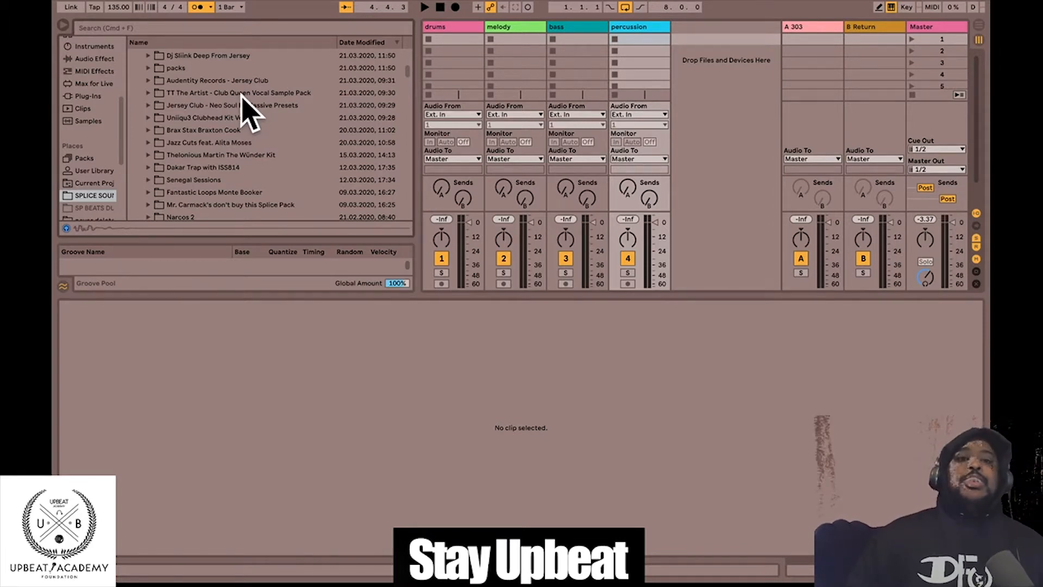
{"action": "left_click", "coordinate": [148, 205]}
{"action": "left_click", "coordinate": [155, 117]}
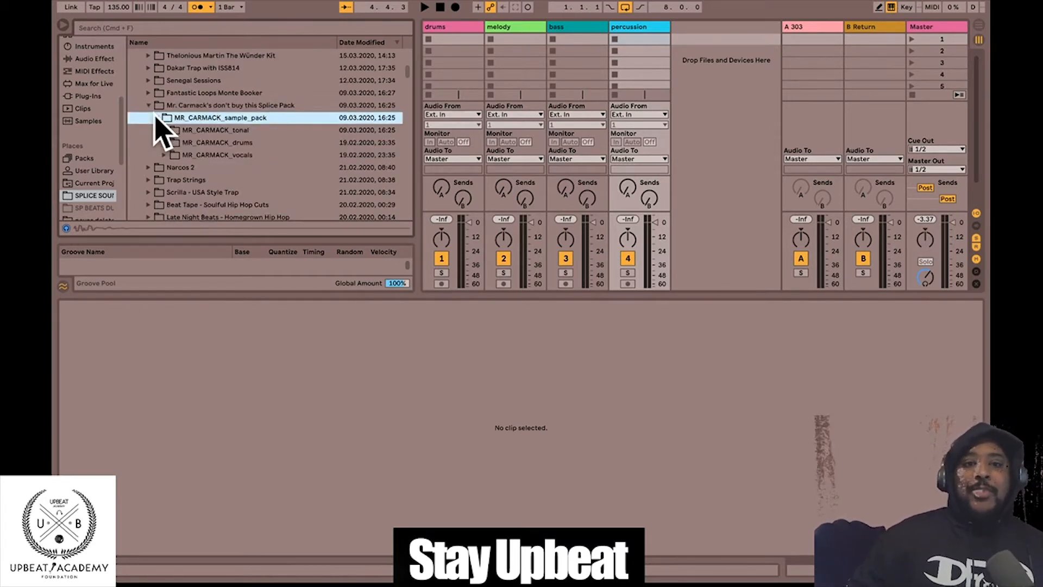
{"action": "left_click", "coordinate": [164, 142]}
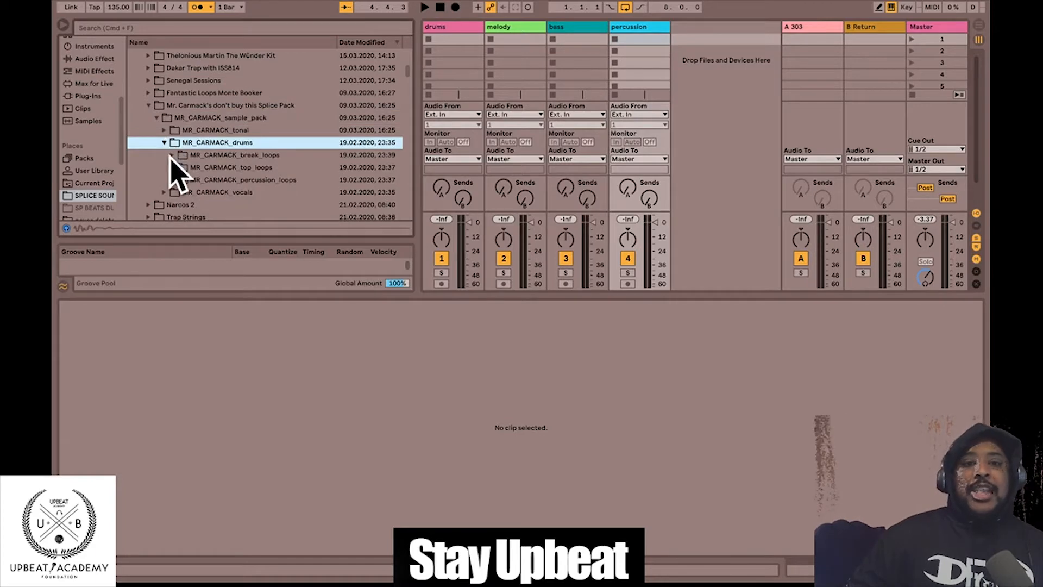
{"action": "left_click", "coordinate": [171, 155]}
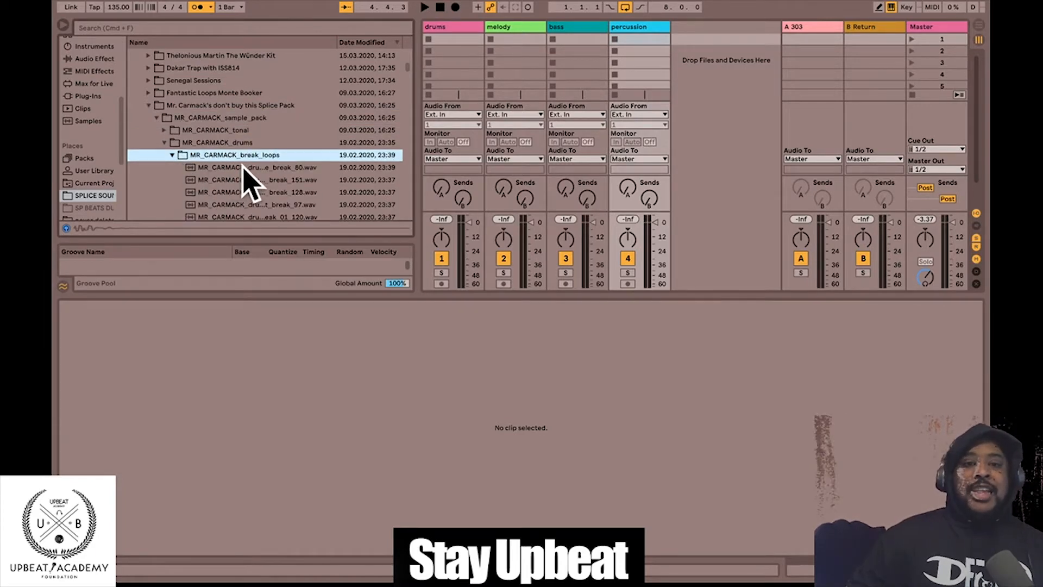
- Audition the first break loop and break_102
{"action": "left_click", "coordinate": [325, 168]}
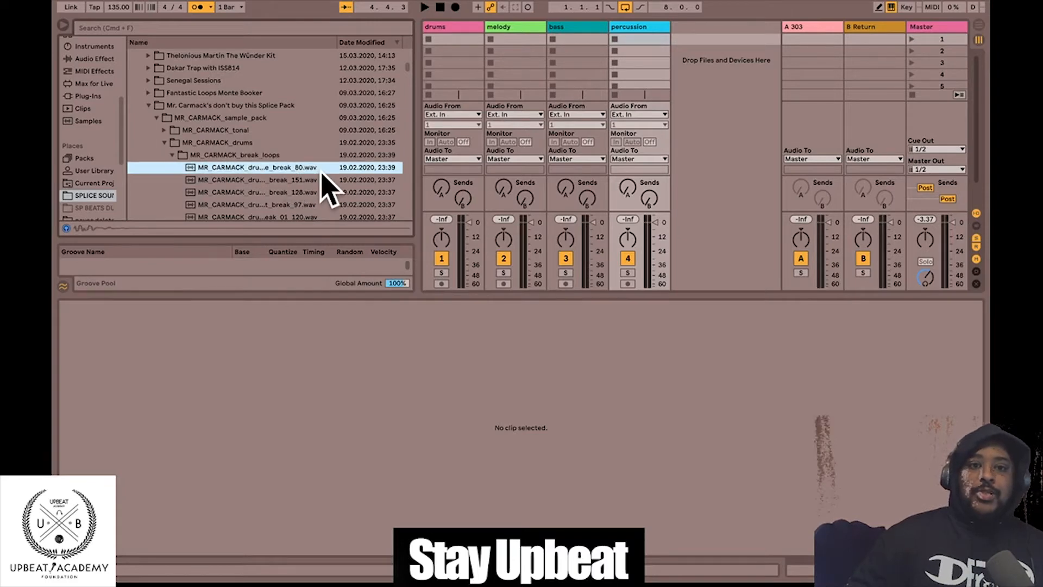
{"action": "left_click", "coordinate": [267, 155]}
{"action": "scroll", "coordinate": [304, 185], "scroll_direction": "down", "scroll_amount": 4}
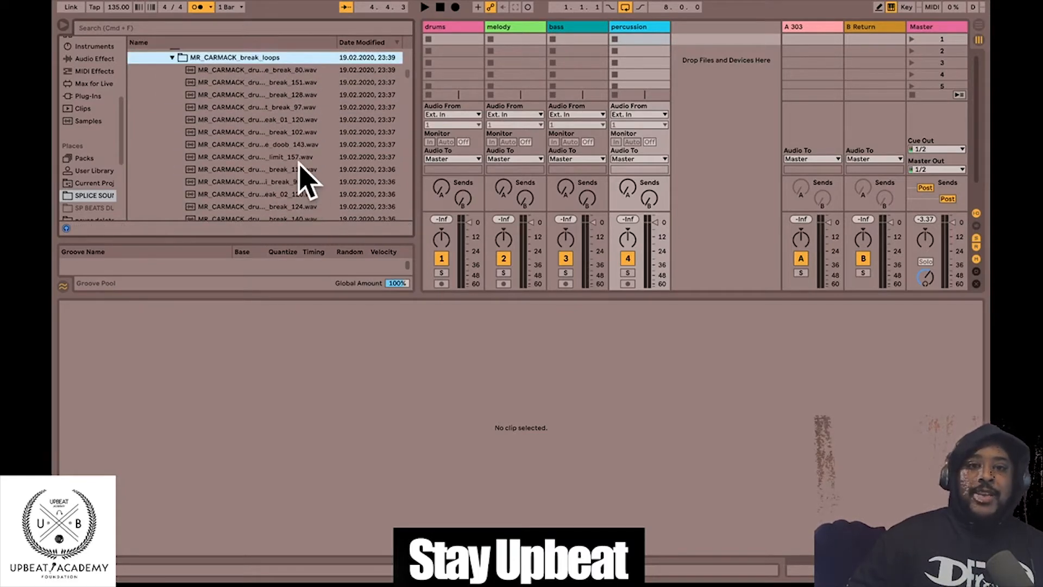
{"action": "scroll", "coordinate": [204, 150], "scroll_direction": "up", "scroll_amount": 3}
{"action": "scroll", "coordinate": [202, 137], "scroll_direction": "up", "scroll_amount": 3}
{"action": "scroll", "coordinate": [202, 136], "scroll_direction": "down", "scroll_amount": 6}
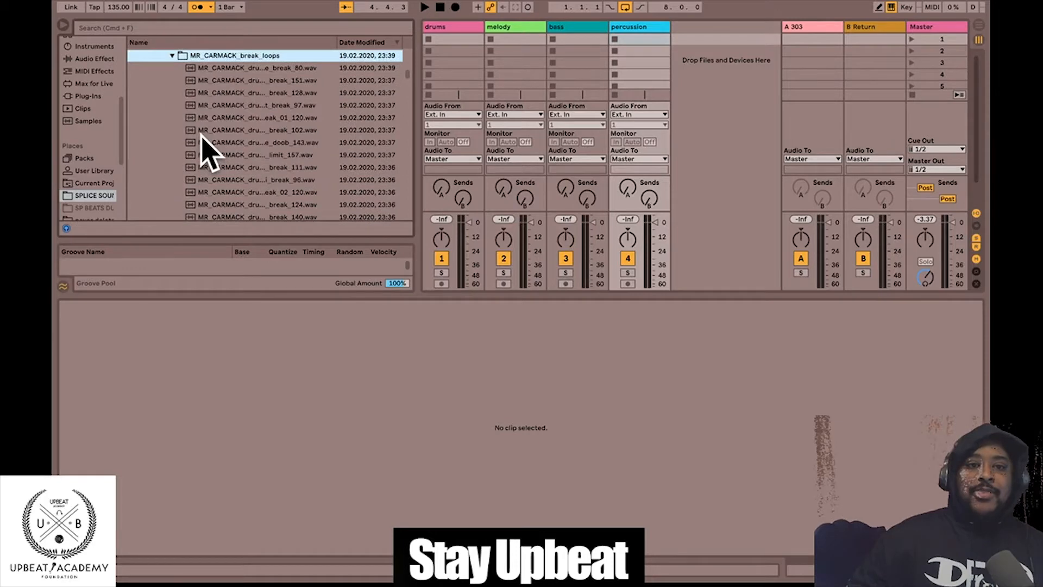
{"action": "left_click", "coordinate": [277, 130]}
{"action": "scroll", "coordinate": [303, 158], "scroll_direction": "up", "scroll_amount": 3}
{"action": "scroll", "coordinate": [293, 130], "scroll_direction": "down", "scroll_amount": 3}
{"action": "left_click", "coordinate": [237, 98]}
{"action": "scroll", "coordinate": [291, 186], "scroll_direction": "down", "scroll_amount": 5}
- Audition break_157, drum_loop_late_95 and build_128, then collapse MR_CARMACK_sample_pack
{"action": "left_click", "coordinate": [260, 124]}
{"action": "left_click", "coordinate": [261, 159]}
{"action": "left_click", "coordinate": [260, 123]}
{"action": "scroll", "coordinate": [260, 120], "scroll_direction": "up", "scroll_amount": 5}
{"action": "left_click", "coordinate": [228, 86]}
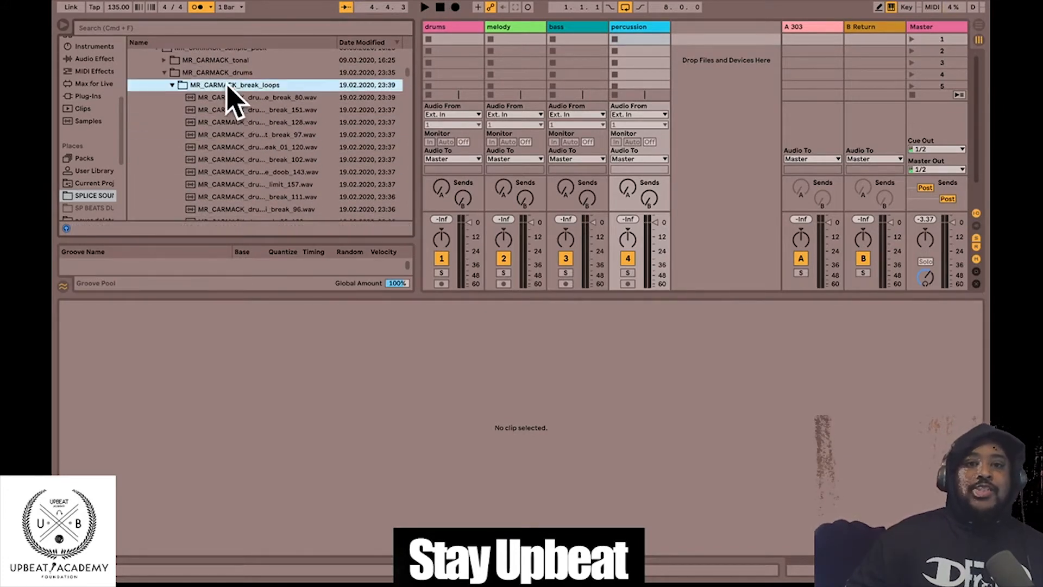
{"action": "scroll", "coordinate": [267, 126], "scroll_direction": "down", "scroll_amount": 5}
{"action": "scroll", "coordinate": [264, 112], "scroll_direction": "down", "scroll_amount": 3}
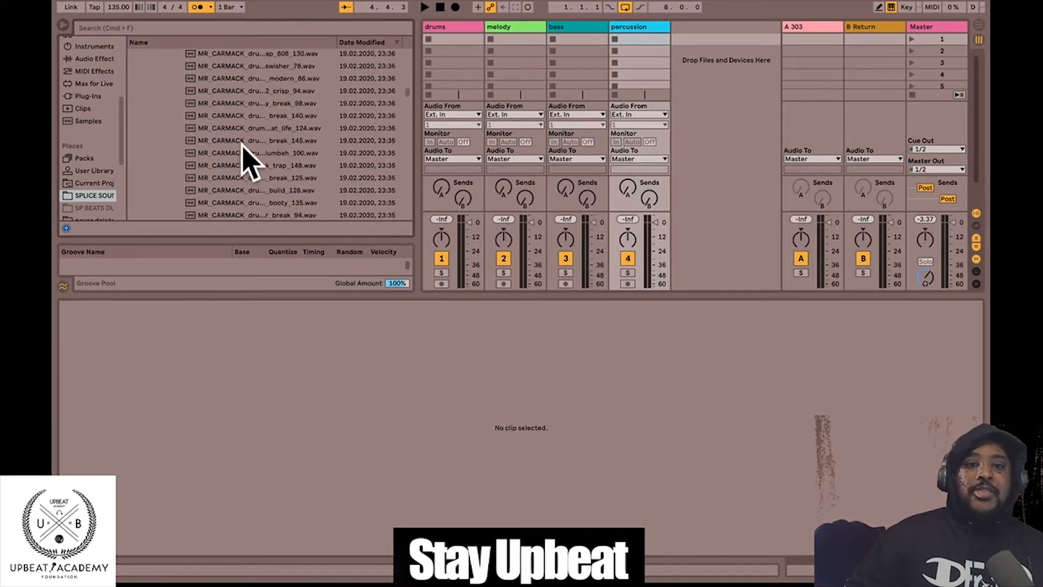
{"action": "left_click", "coordinate": [254, 190]}
{"action": "scroll", "coordinate": [275, 145], "scroll_direction": "up", "scroll_amount": 6}
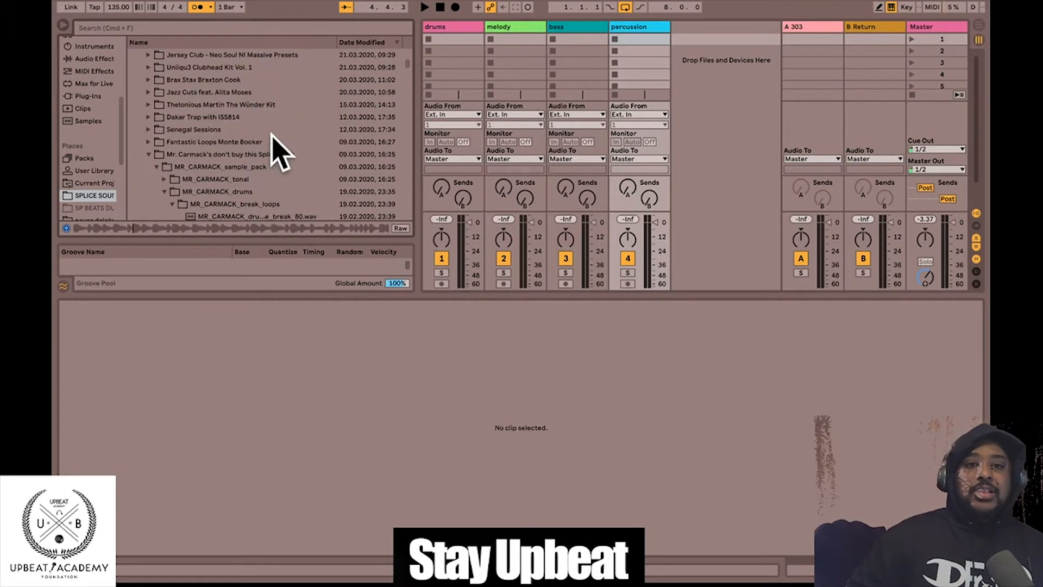
{"action": "left_click", "coordinate": [250, 204]}
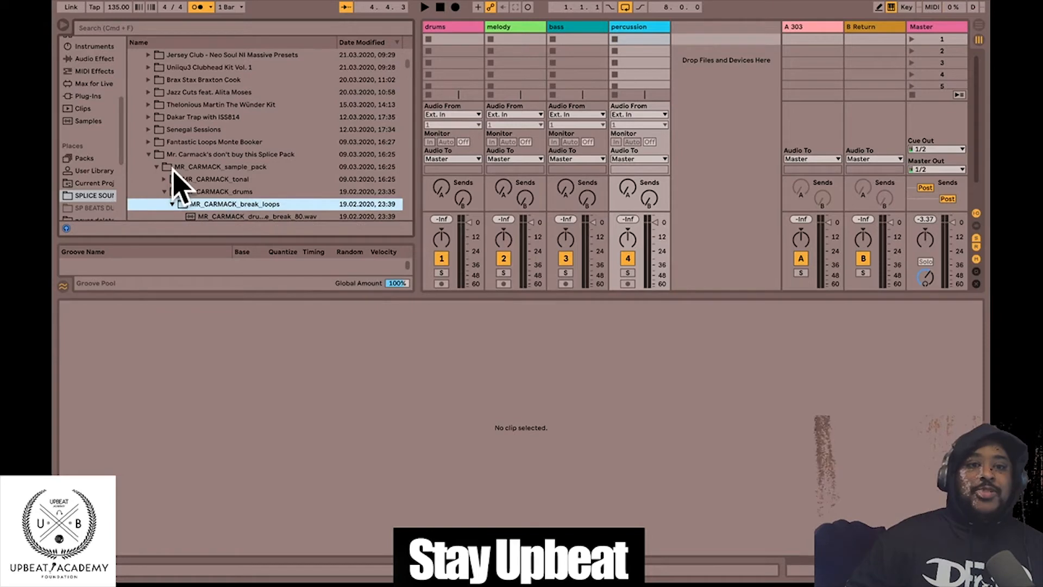
{"action": "left_click", "coordinate": [157, 167]}
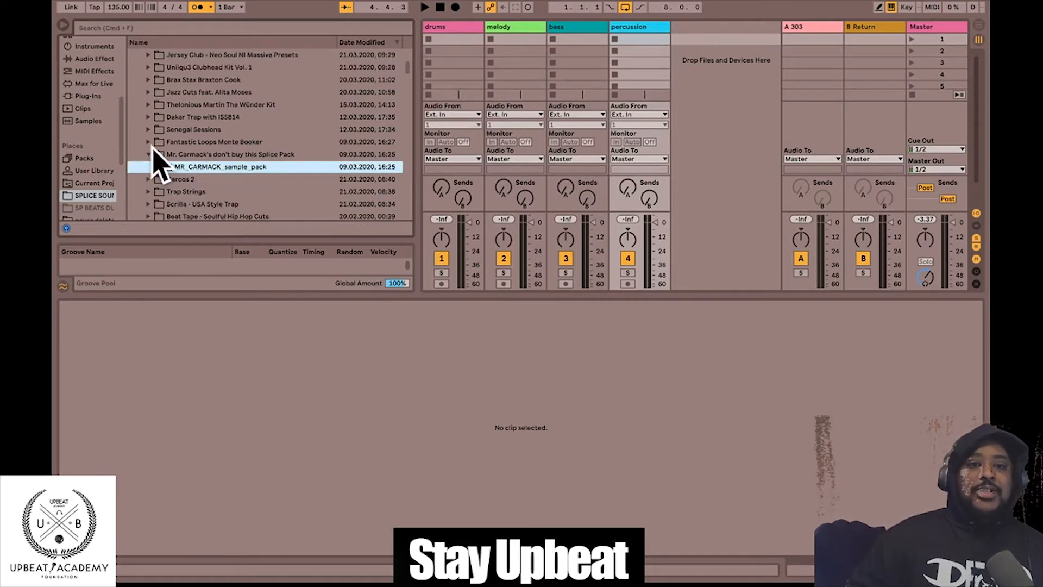
{"action": "left_click", "coordinate": [149, 143]}
{"action": "left_click", "coordinate": [157, 154]}
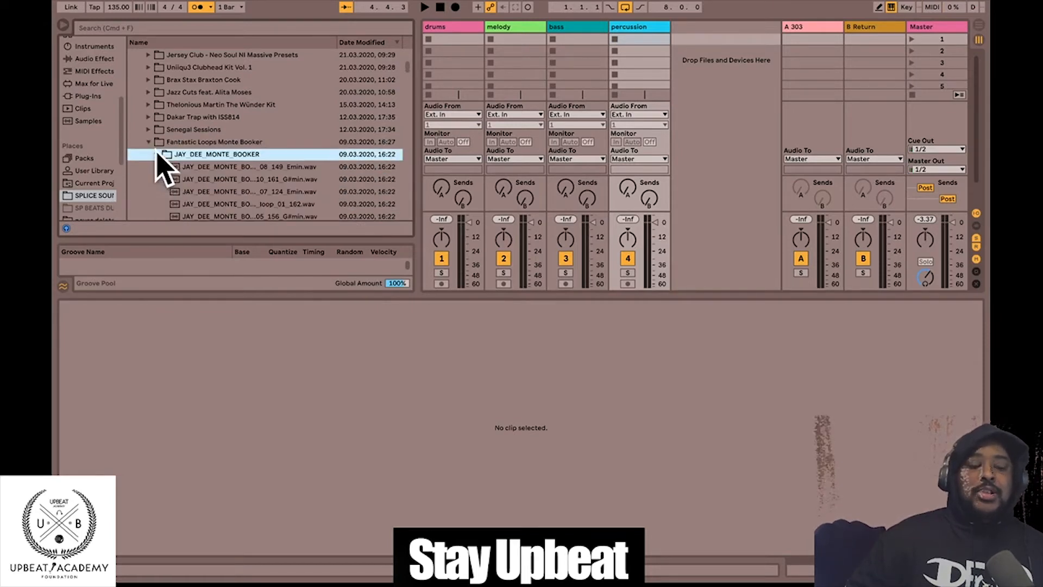
{"action": "left_click", "coordinate": [203, 167]}
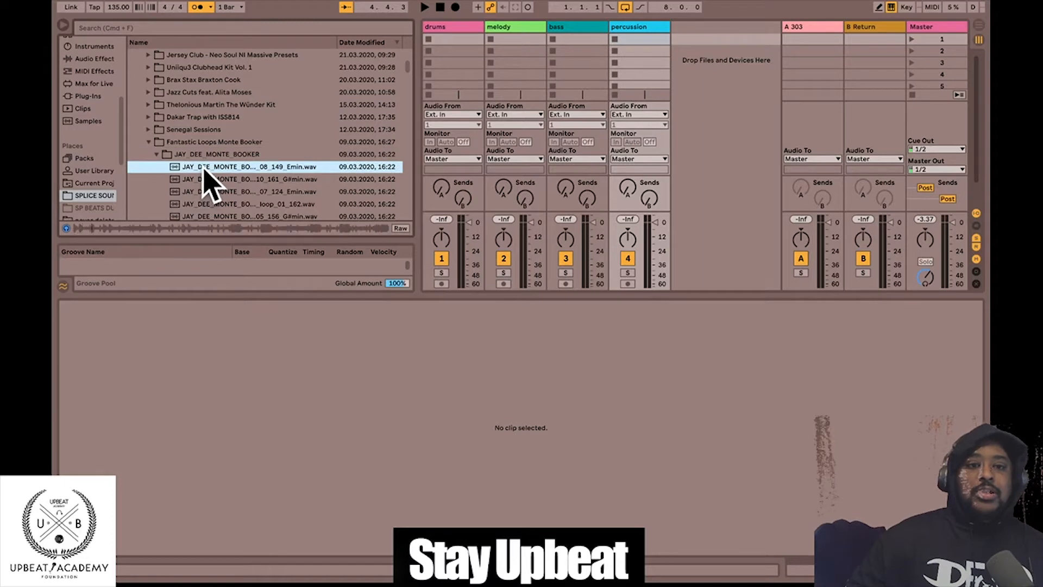
{"action": "scroll", "coordinate": [291, 112], "scroll_direction": "down", "scroll_amount": 4}
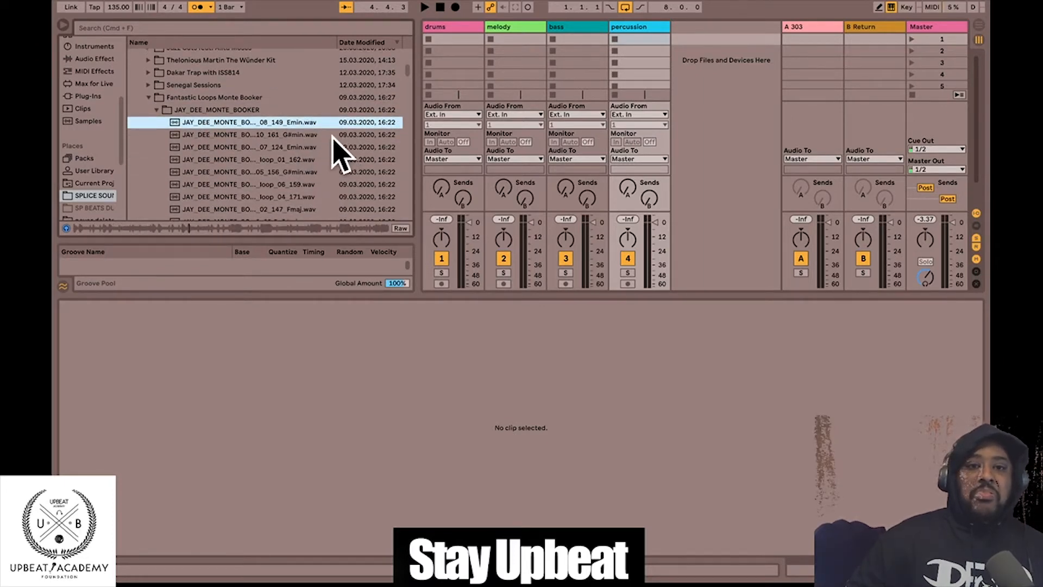
{"action": "left_click", "coordinate": [317, 134]}
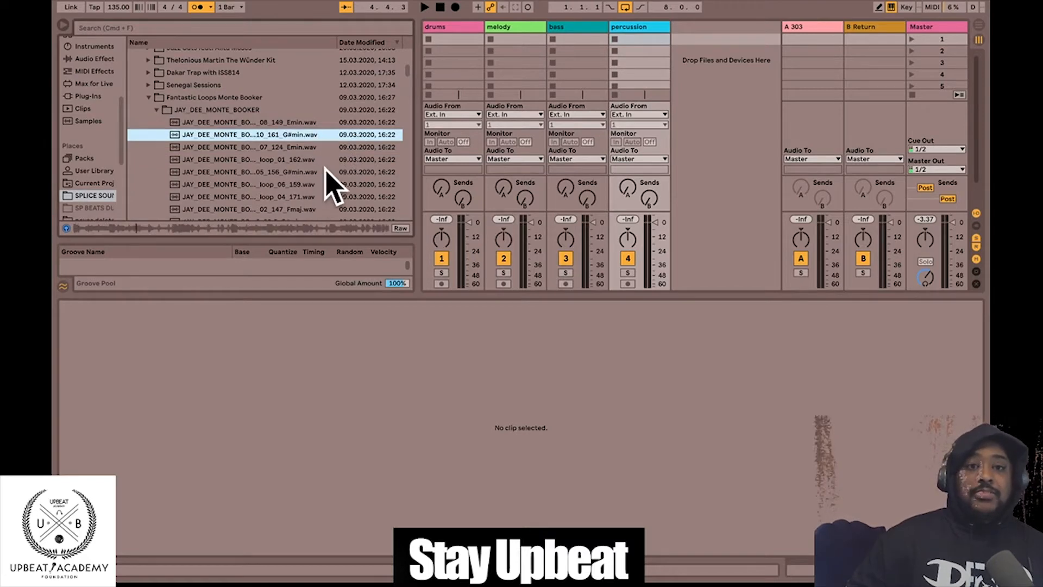
{"action": "left_click", "coordinate": [307, 172]}
{"action": "scroll", "coordinate": [293, 140], "scroll_direction": "down", "scroll_amount": 4}
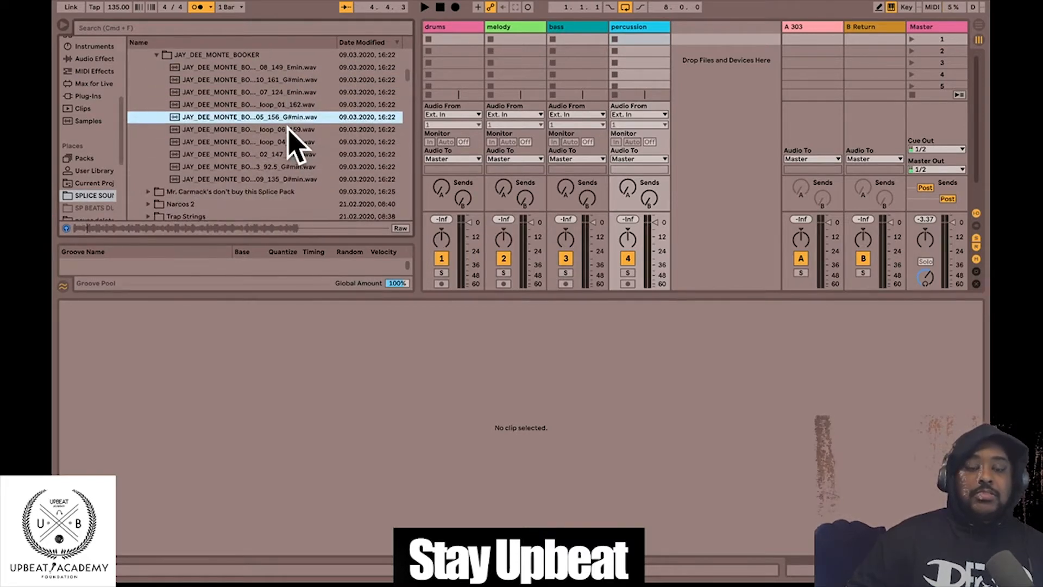
{"action": "left_click", "coordinate": [301, 155]}
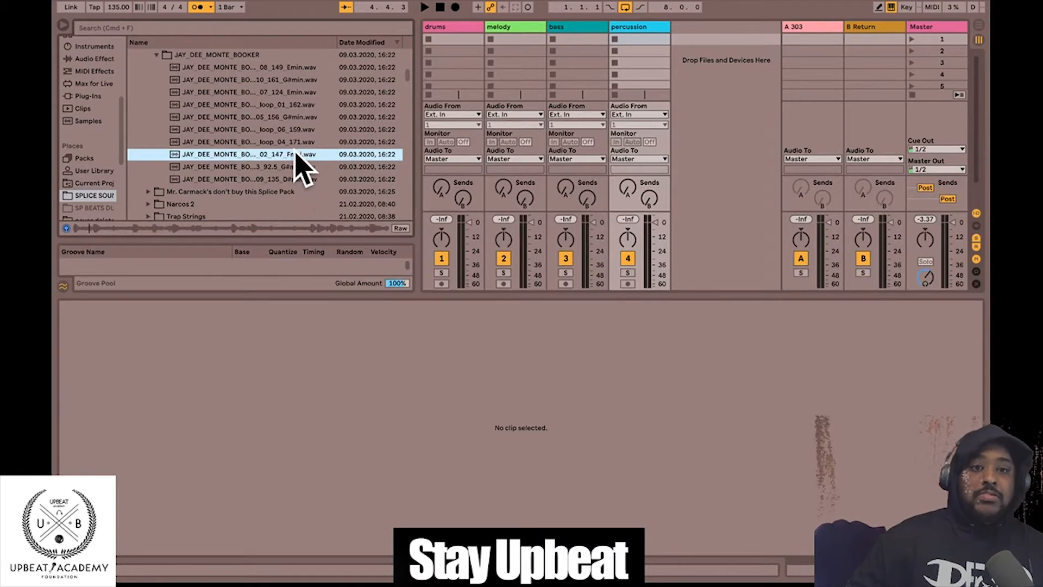
{"action": "left_click", "coordinate": [292, 183]}
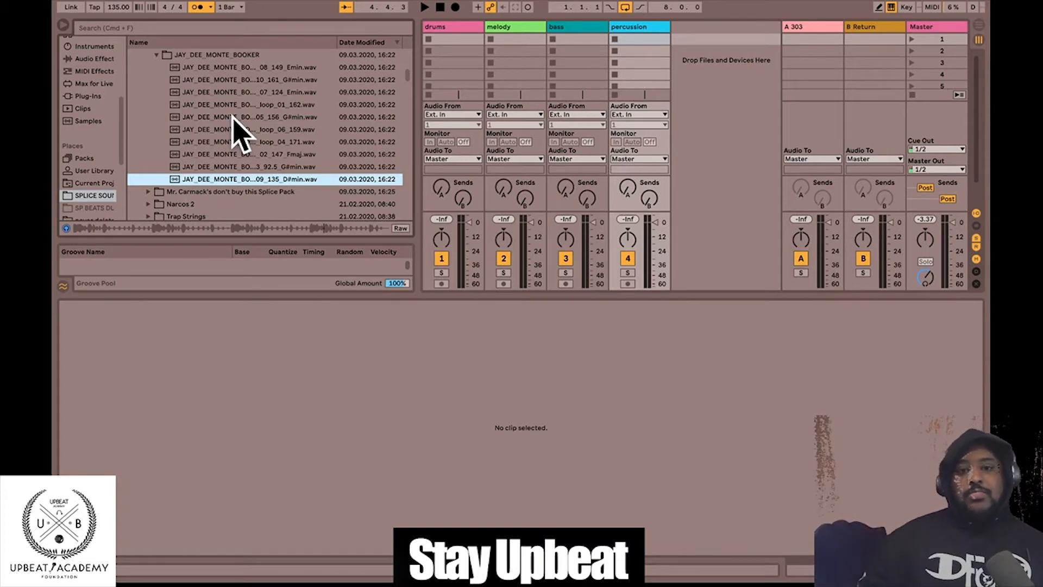
{"action": "scroll", "coordinate": [247, 81], "scroll_direction": "up", "scroll_amount": 5}
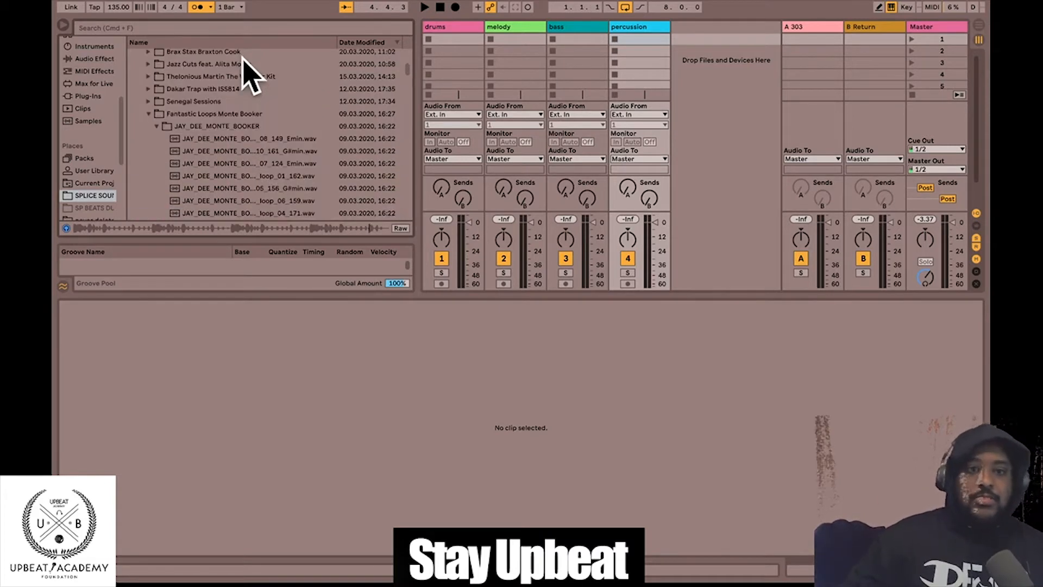
- Collapse the Fantastic Loops Monte Booker folder and sort the sample folders by name
{"action": "left_click", "coordinate": [163, 113]}
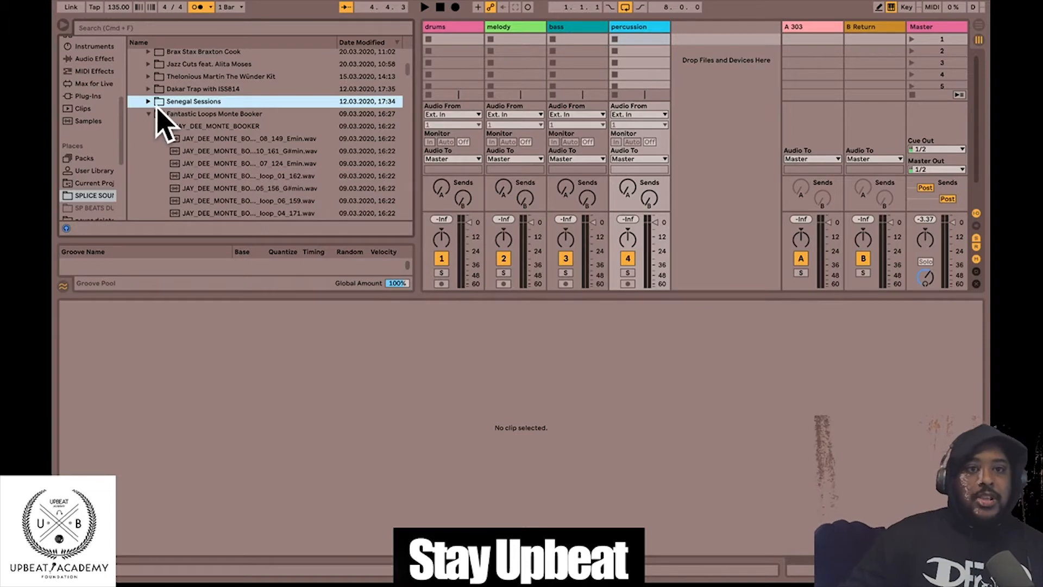
{"action": "left_click", "coordinate": [148, 113]}
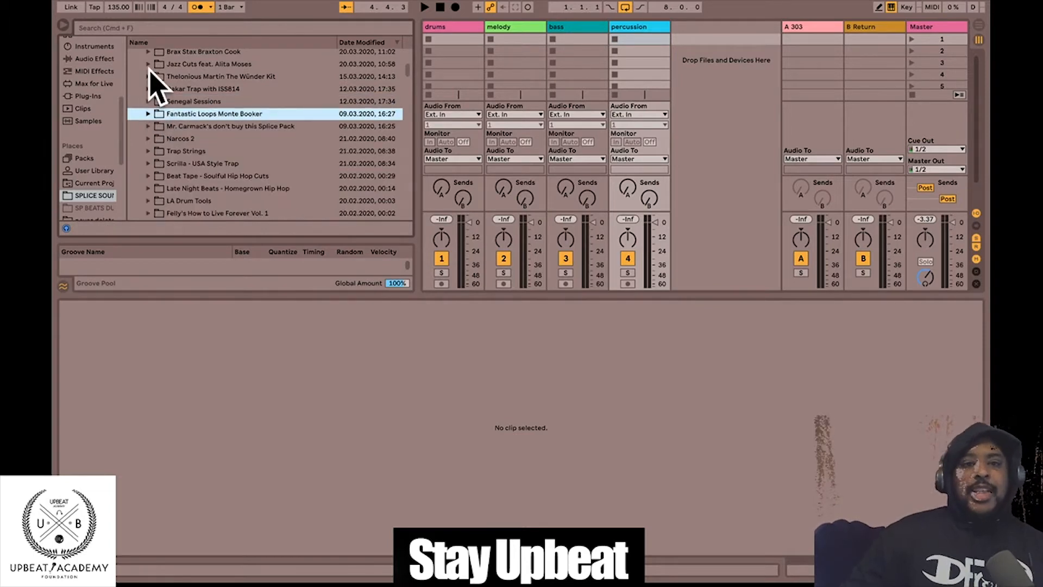
{"action": "scroll", "coordinate": [191, 146], "scroll_direction": "down", "scroll_amount": 3}
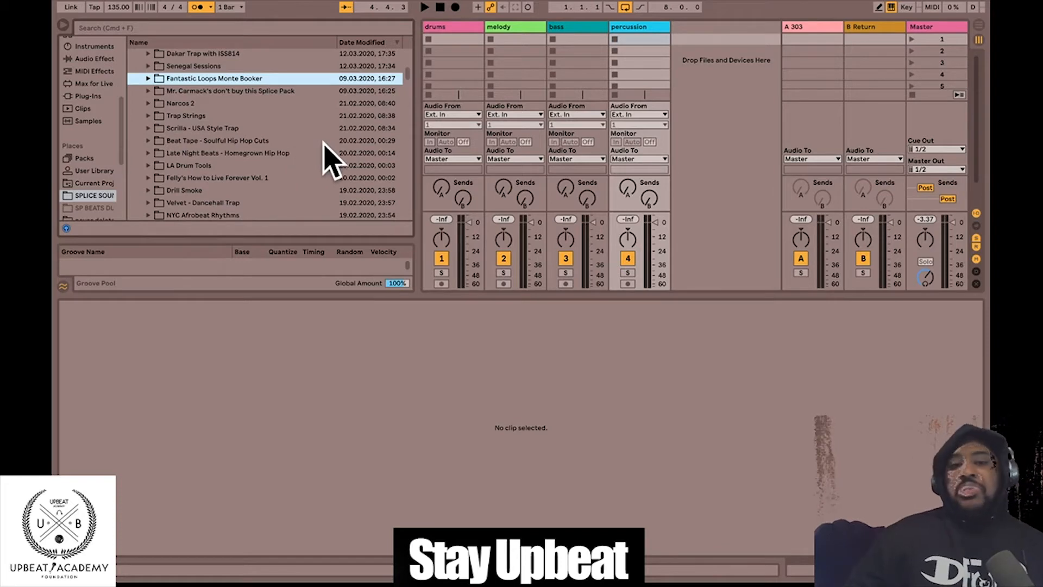
{"action": "scroll", "coordinate": [268, 148], "scroll_direction": "down", "scroll_amount": 6}
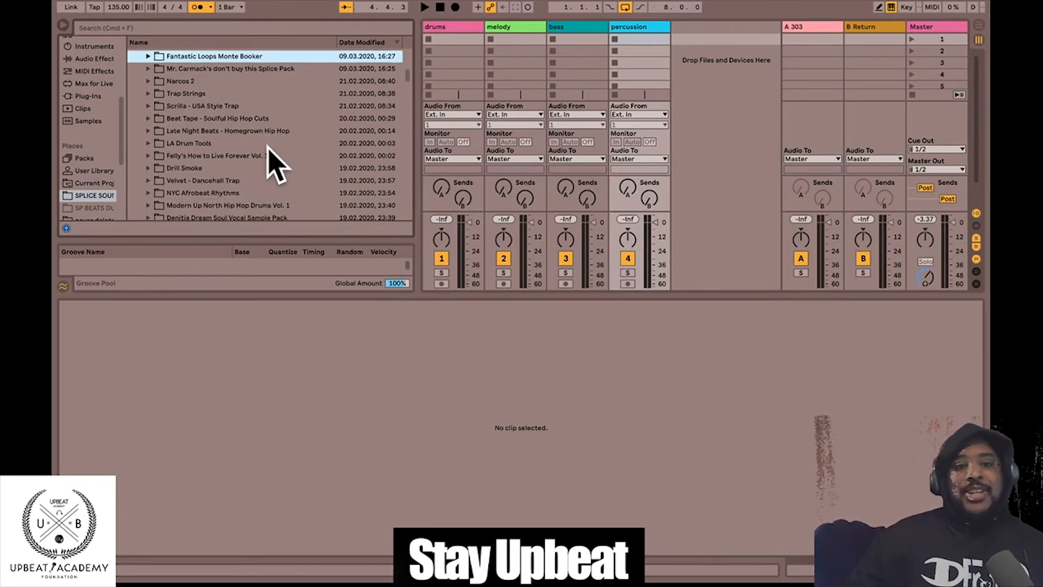
{"action": "scroll", "coordinate": [269, 159], "scroll_direction": "down", "scroll_amount": 15}
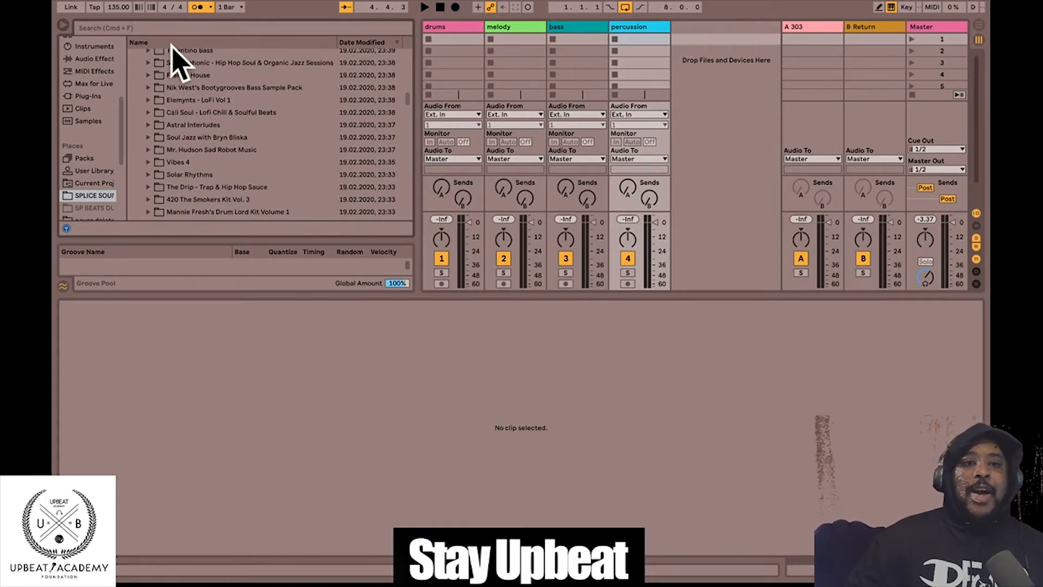
{"action": "left_click", "coordinate": [163, 43]}
{"action": "scroll", "coordinate": [252, 174], "scroll_direction": "down", "scroll_amount": 10}
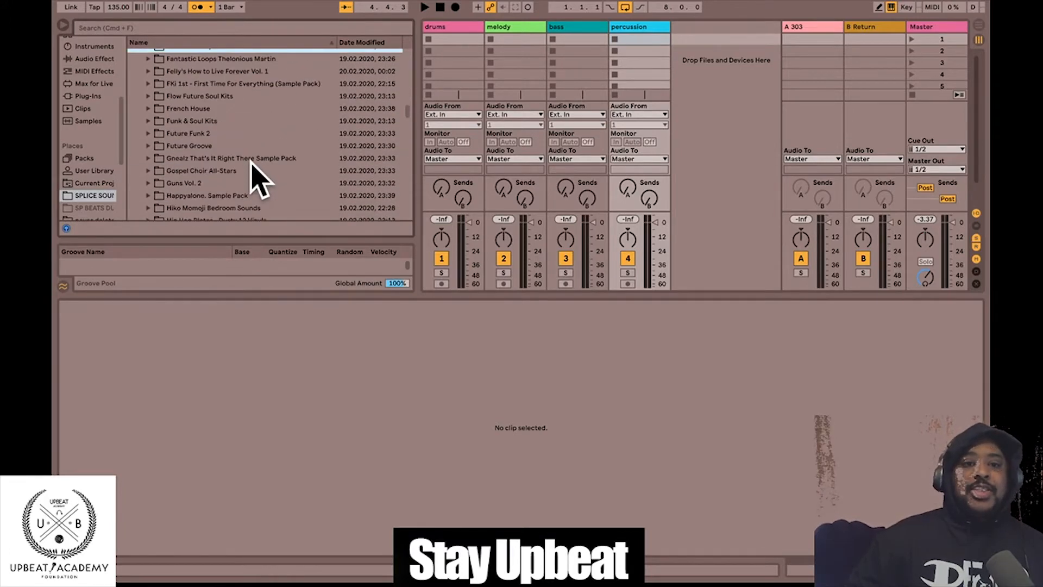
{"action": "scroll", "coordinate": [283, 143], "scroll_direction": "down", "scroll_amount": 8}
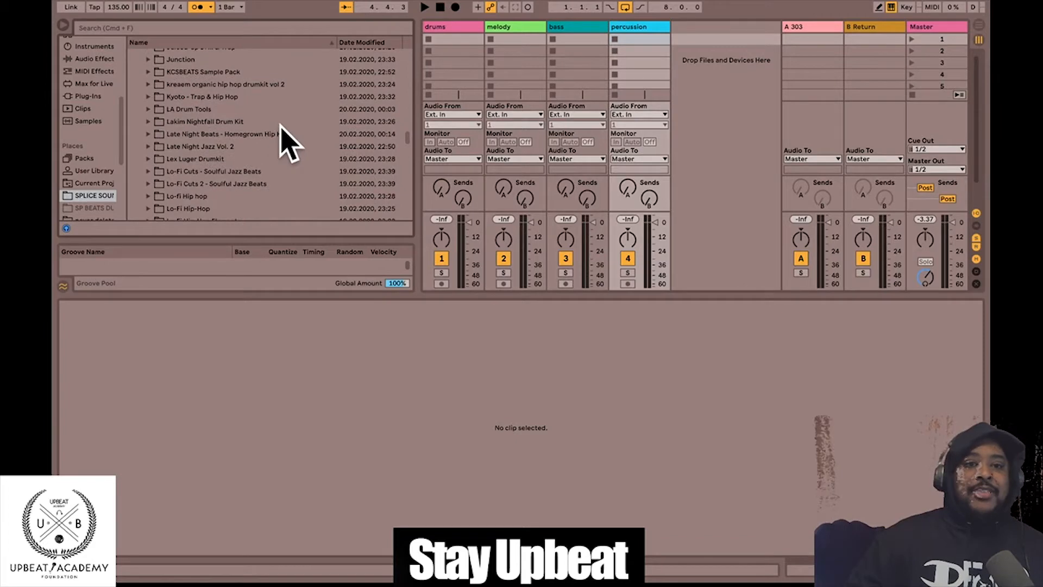
{"action": "scroll", "coordinate": [290, 140], "scroll_direction": "down", "scroll_amount": 10}
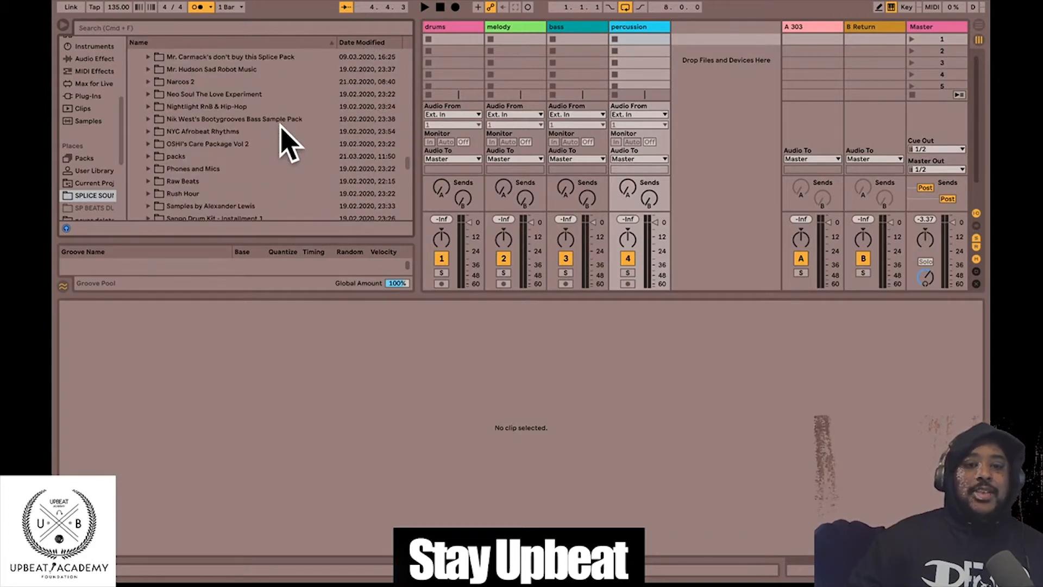
- In OSHI's Care Package Vol 2 > OSHI_drums, audition burial_134, a 110 BPM loop and scotty_filter_134
{"action": "left_click", "coordinate": [148, 143]}
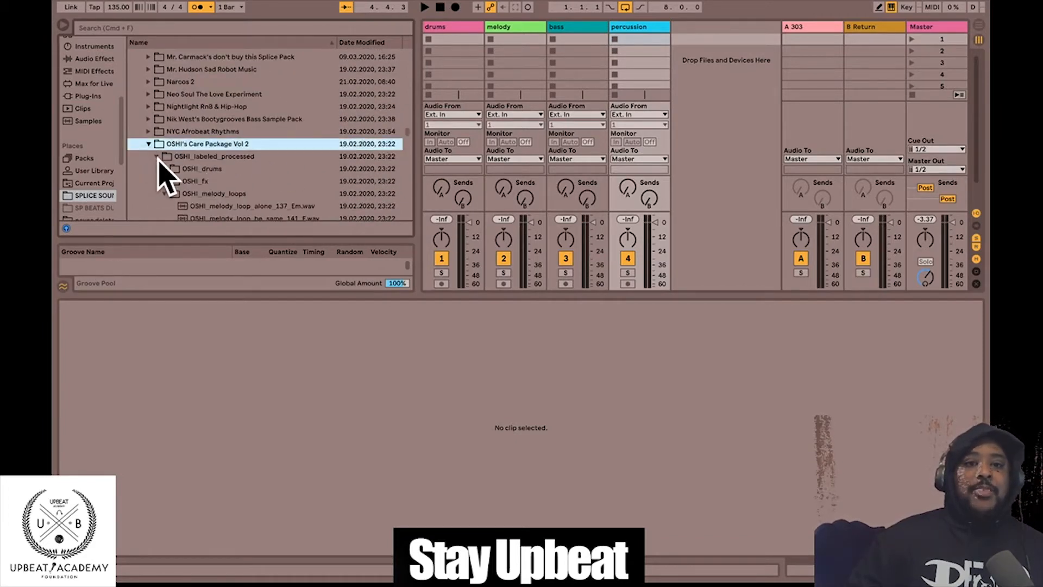
{"action": "left_click", "coordinate": [188, 169]}
{"action": "scroll", "coordinate": [207, 182], "scroll_direction": "down", "scroll_amount": 5}
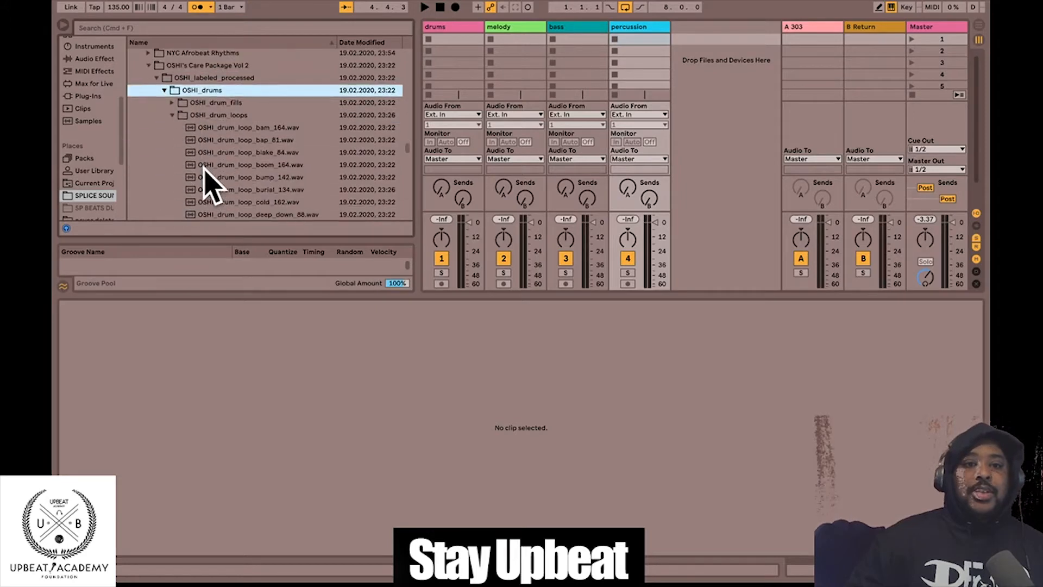
{"action": "scroll", "coordinate": [309, 181], "scroll_direction": "down", "scroll_amount": 2}
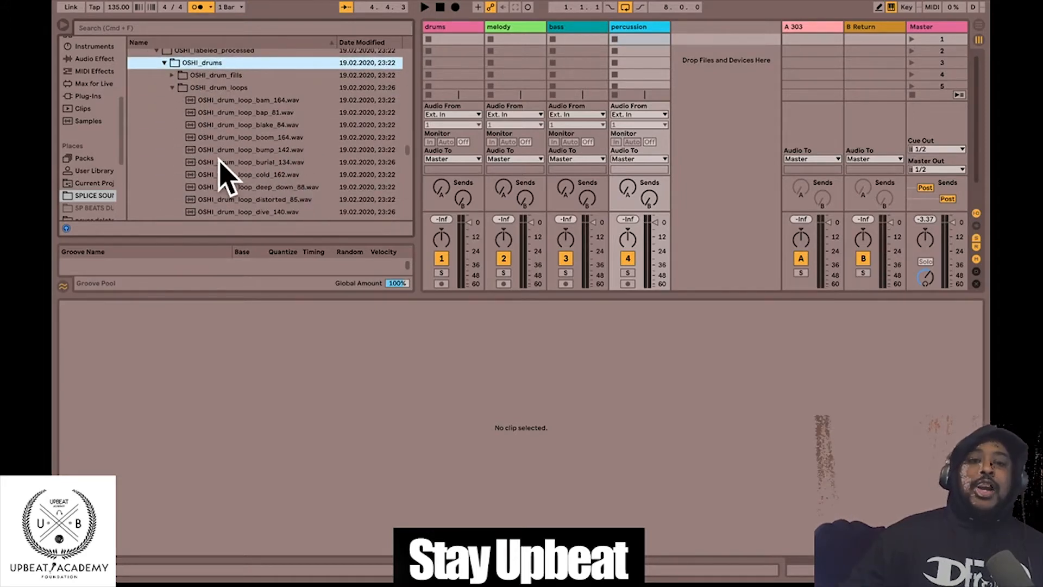
{"action": "left_click", "coordinate": [243, 162]}
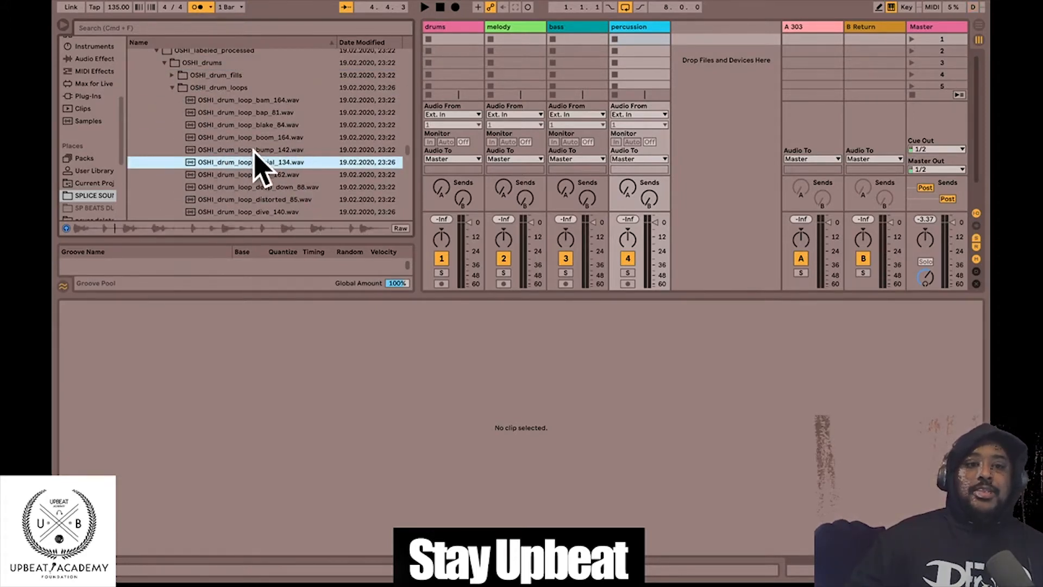
{"action": "scroll", "coordinate": [282, 162], "scroll_direction": "down", "scroll_amount": 5}
{"action": "scroll", "coordinate": [319, 137], "scroll_direction": "down", "scroll_amount": 3}
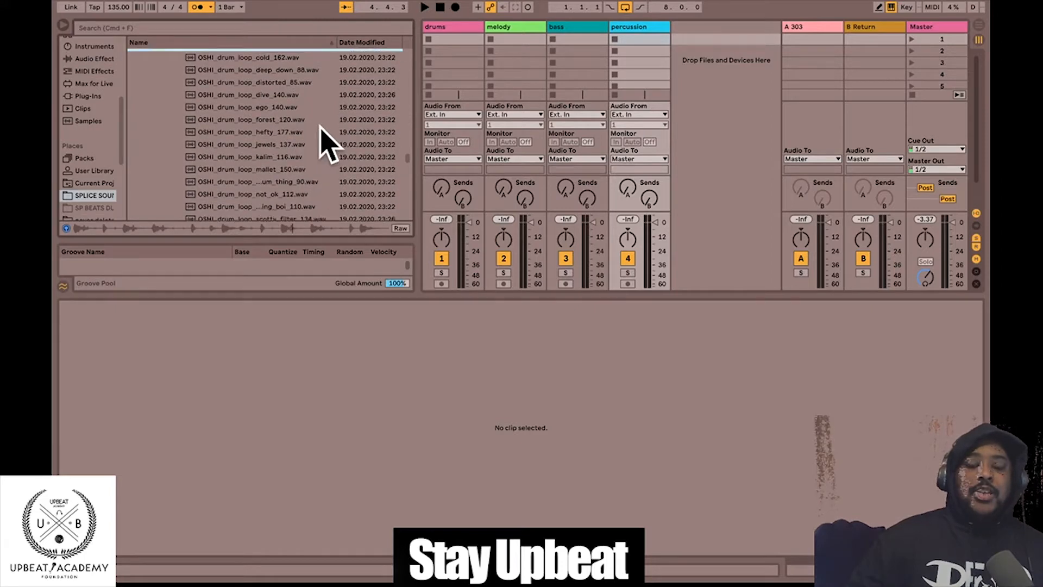
{"action": "left_click", "coordinate": [308, 139]}
{"action": "left_click", "coordinate": [307, 152]}
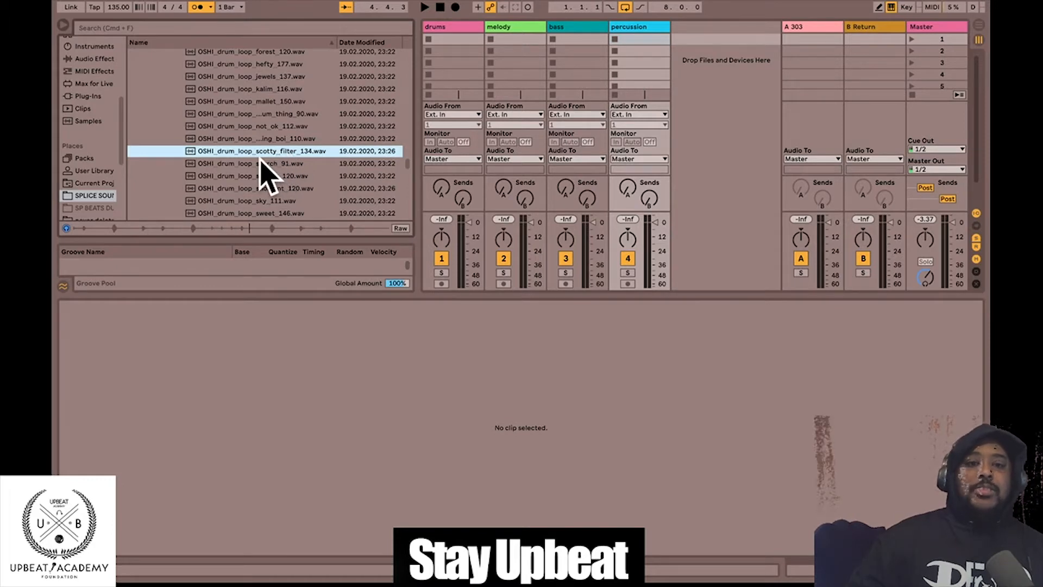
- Place the scotty_filter_134 drum loop in the percussion track's first clip slot
{"action": "left_click_drag", "start_coordinate": [259, 157], "coordinate": [658, 40]}
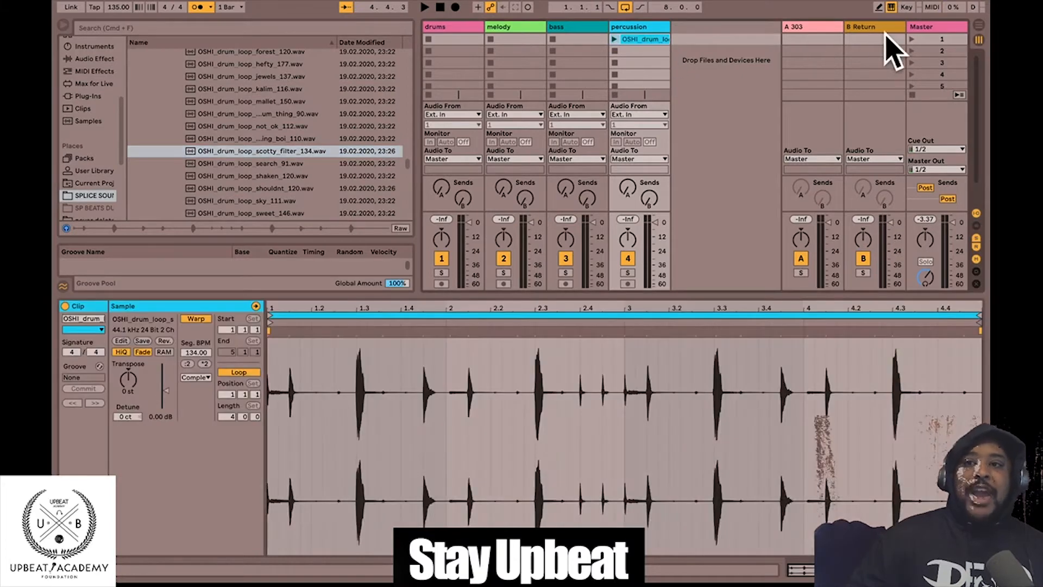
{"action": "right_click", "coordinate": [629, 40]}
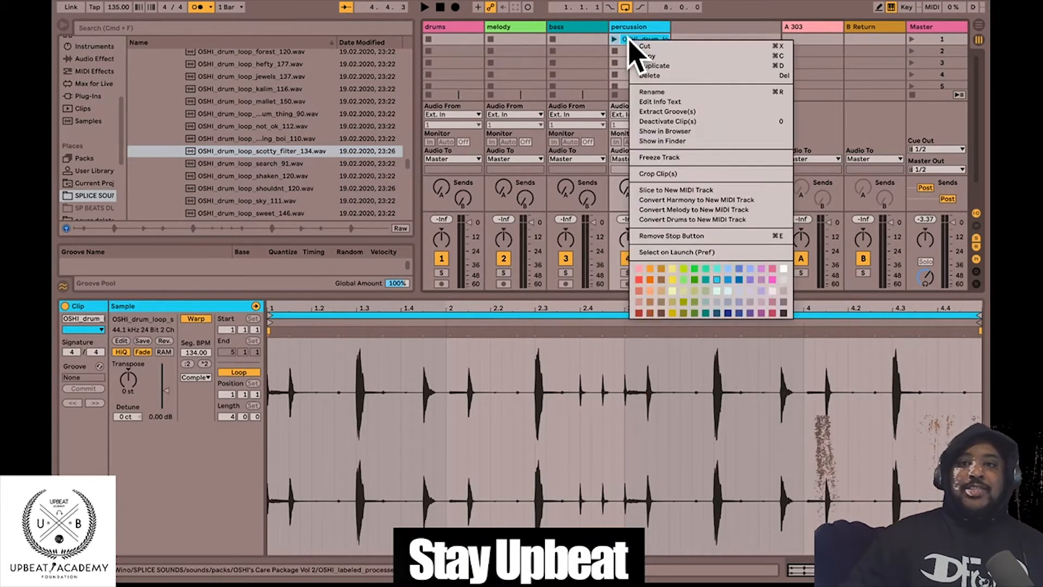
{"action": "left_click", "coordinate": [673, 75]}
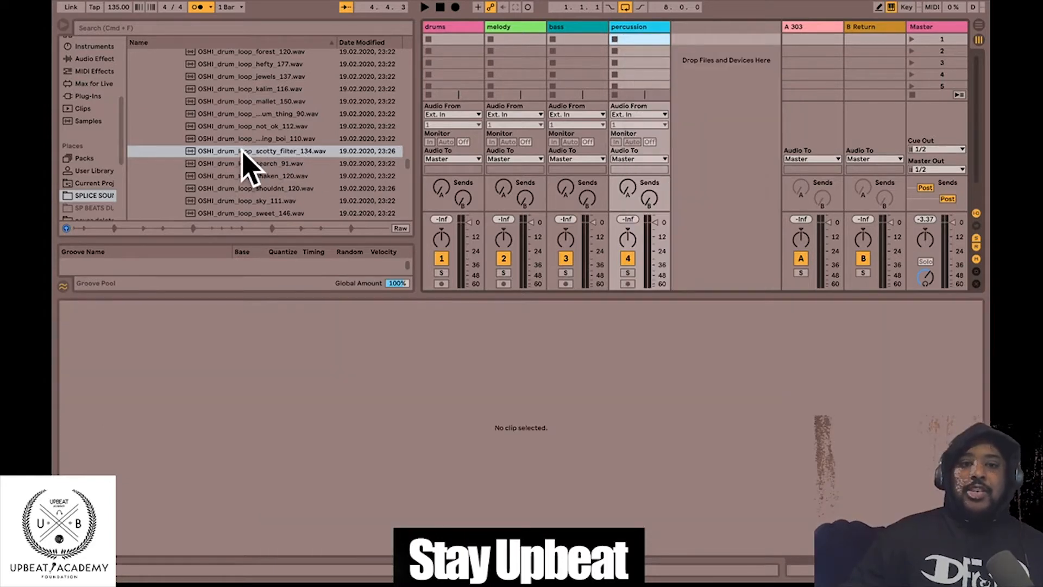
{"action": "key", "text": "Up"}
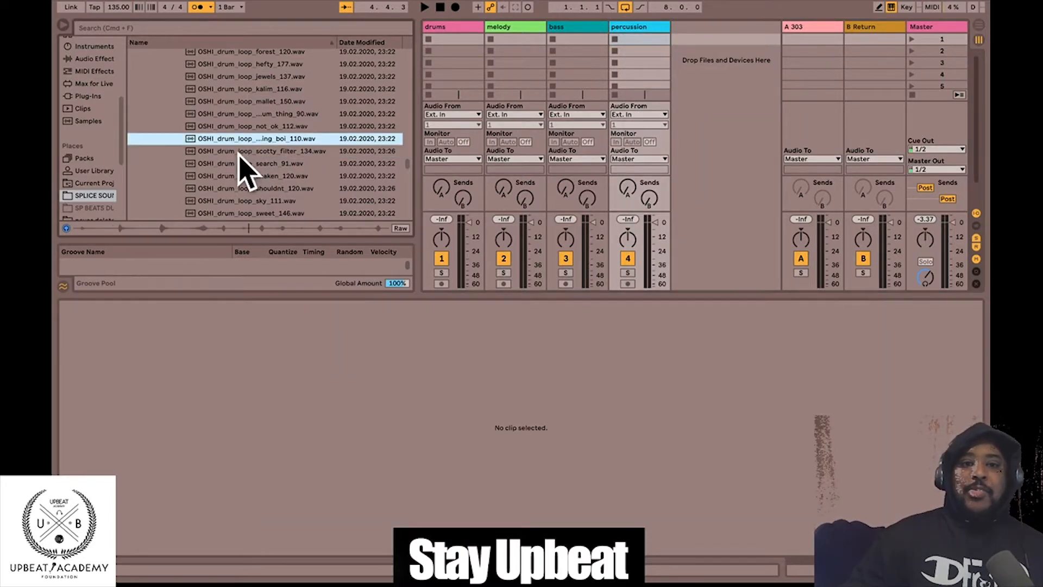
{"action": "left_click", "coordinate": [238, 152]}
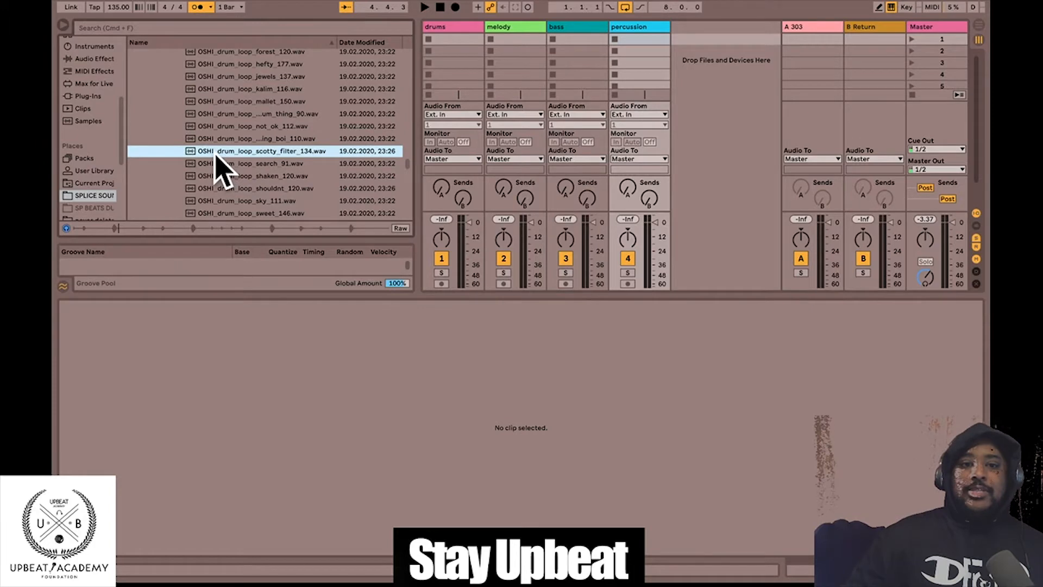
{"action": "left_click_drag", "start_coordinate": [214, 155], "coordinate": [628, 45]}
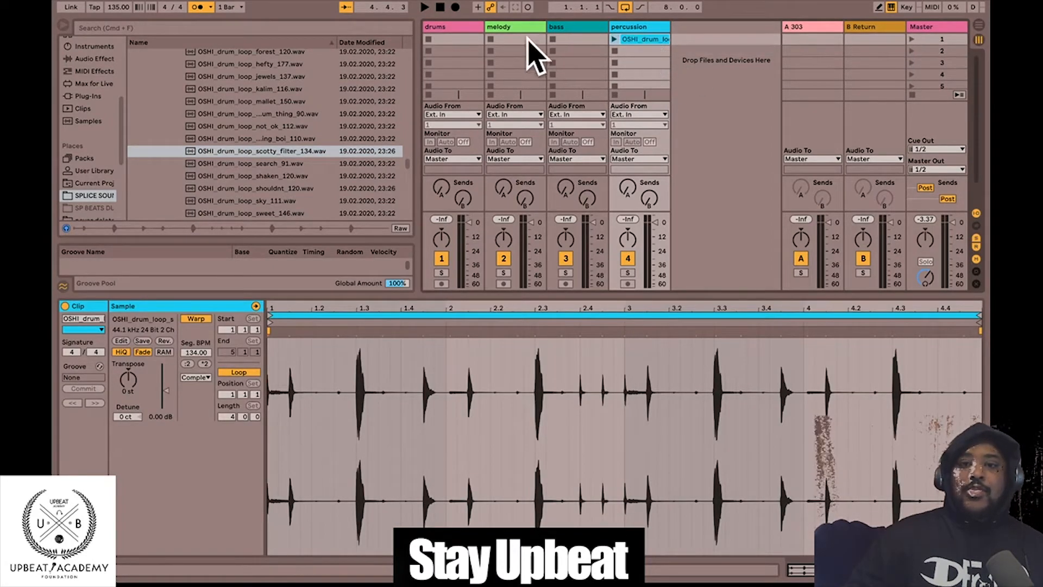
- Launch scene 1 to play the percussion loop, then stop playback
{"action": "left_click", "coordinate": [950, 28]}
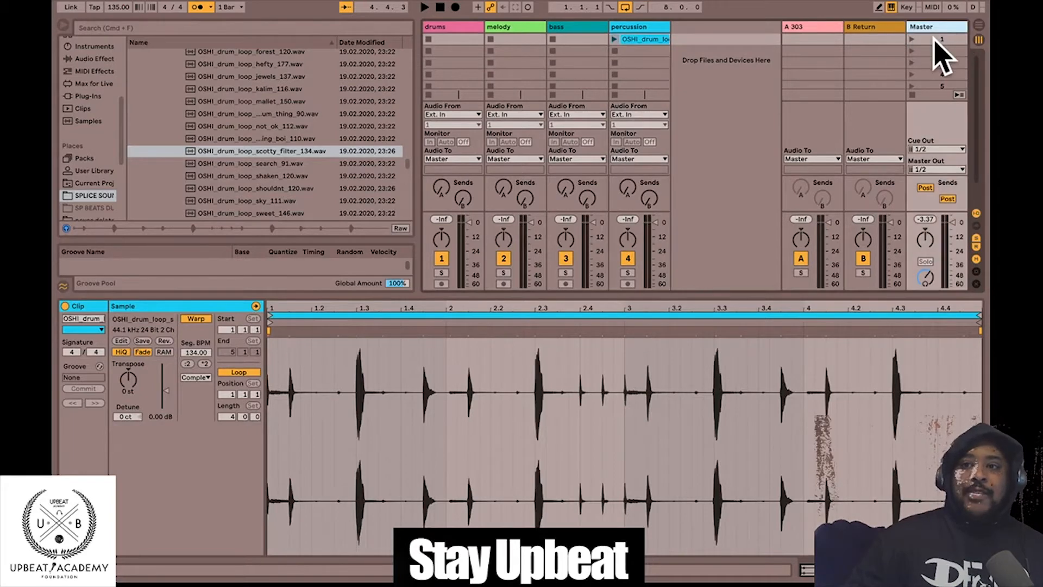
{"action": "left_click", "coordinate": [934, 39]}
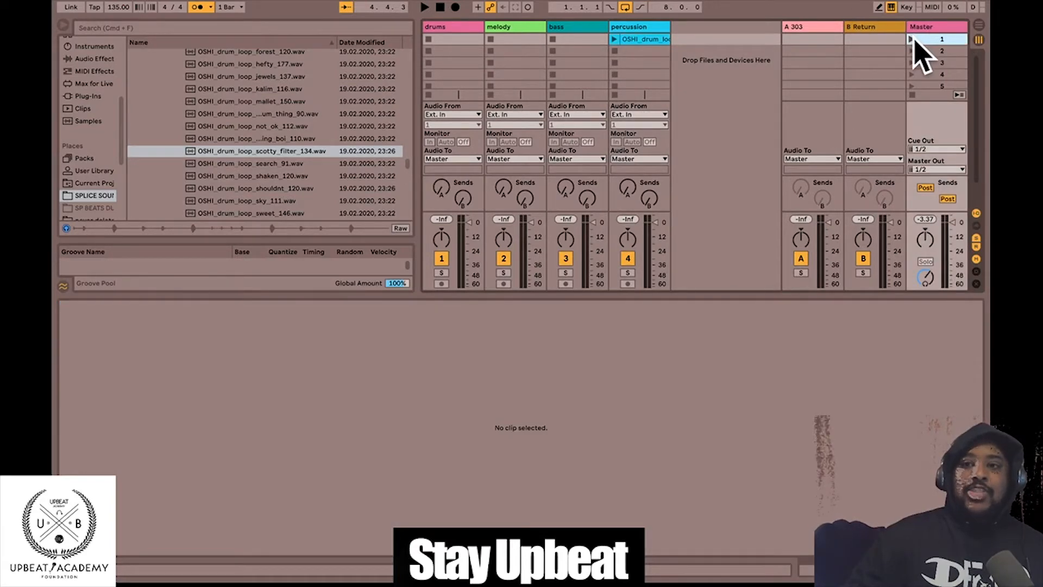
{"action": "left_click", "coordinate": [912, 39]}
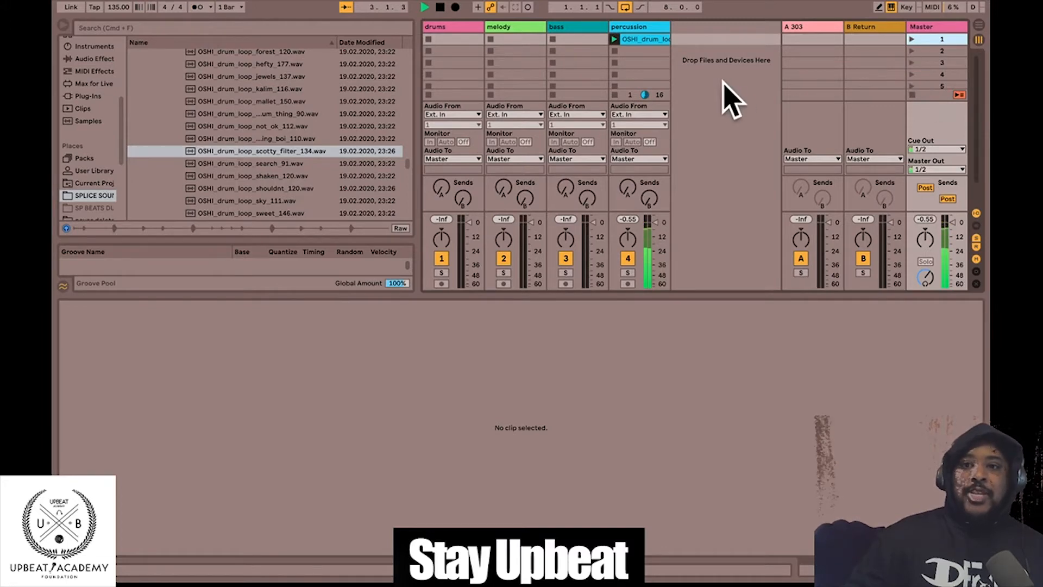
{"action": "left_click", "coordinate": [911, 39]}
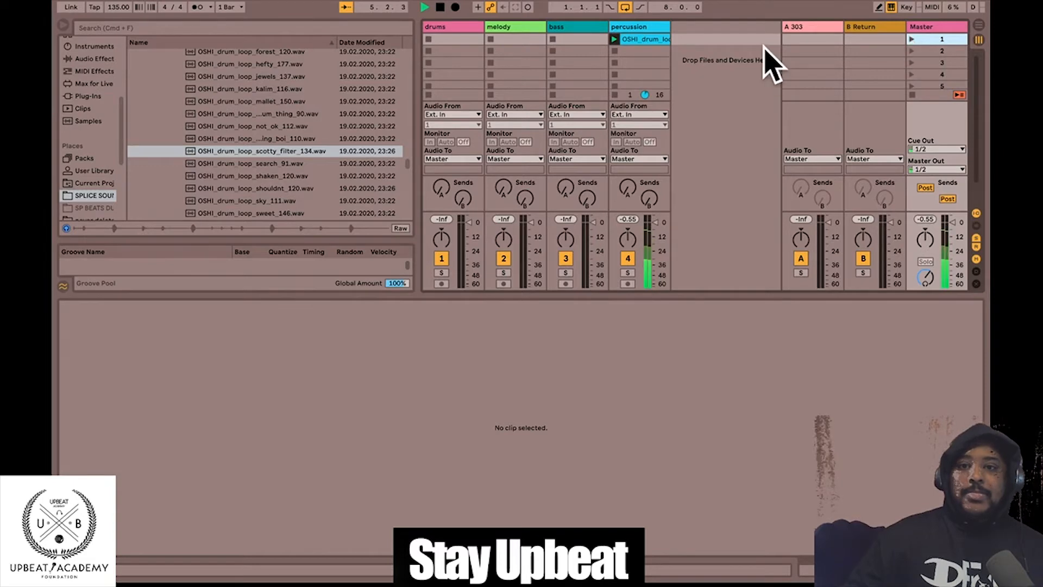
{"action": "left_click", "coordinate": [912, 38]}
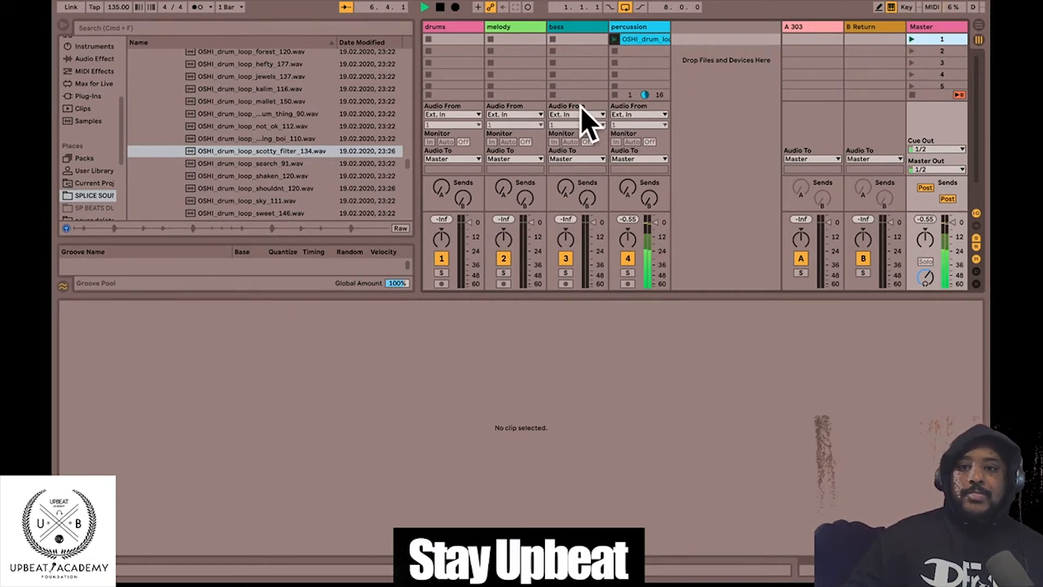
{"action": "left_click", "coordinate": [440, 8]}
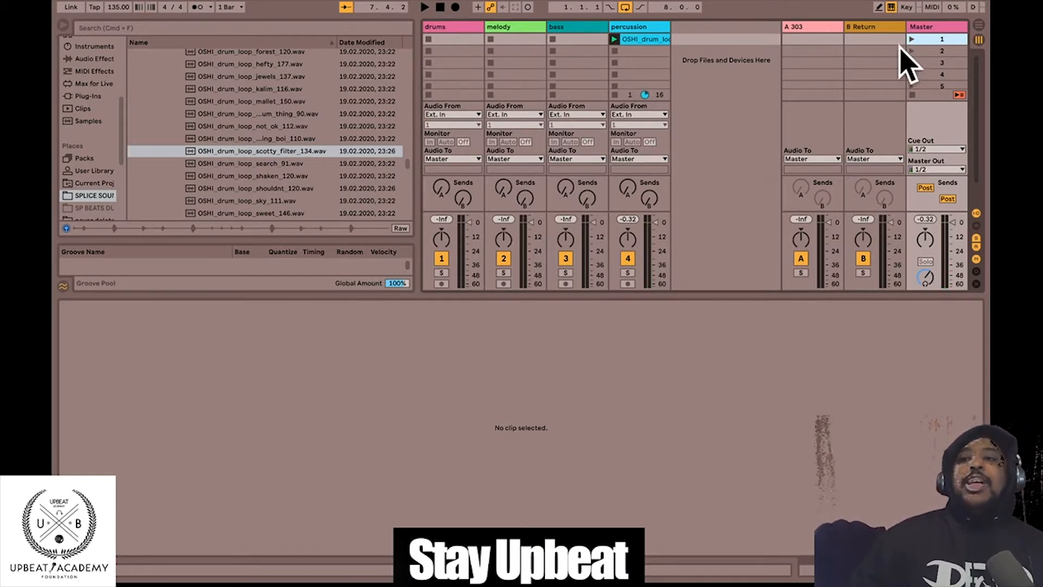
- Launch scene 4, then scene 1 again, and scroll the browser back up to the pack folders
{"action": "left_click", "coordinate": [925, 51]}
{"action": "left_click", "coordinate": [930, 75]}
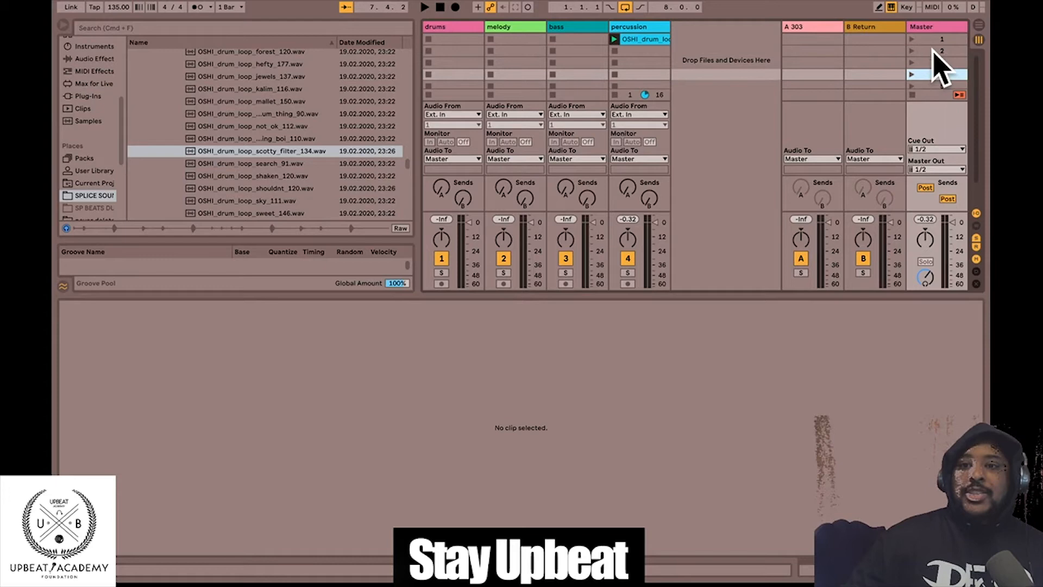
{"action": "left_click", "coordinate": [931, 40]}
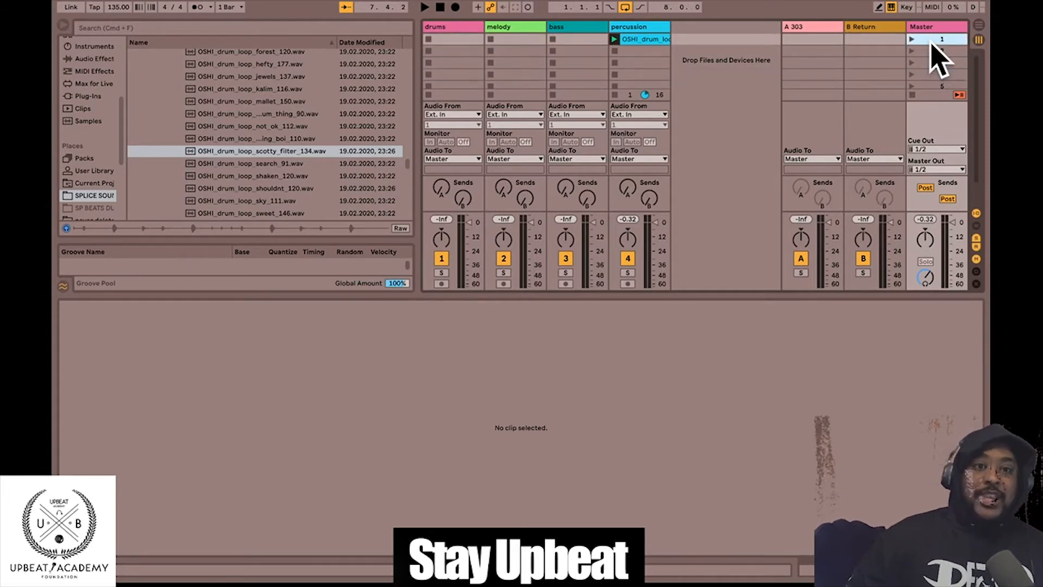
{"action": "scroll", "coordinate": [237, 128], "scroll_direction": "down", "scroll_amount": 5}
{"action": "scroll", "coordinate": [237, 129], "scroll_direction": "up", "scroll_amount": 5}
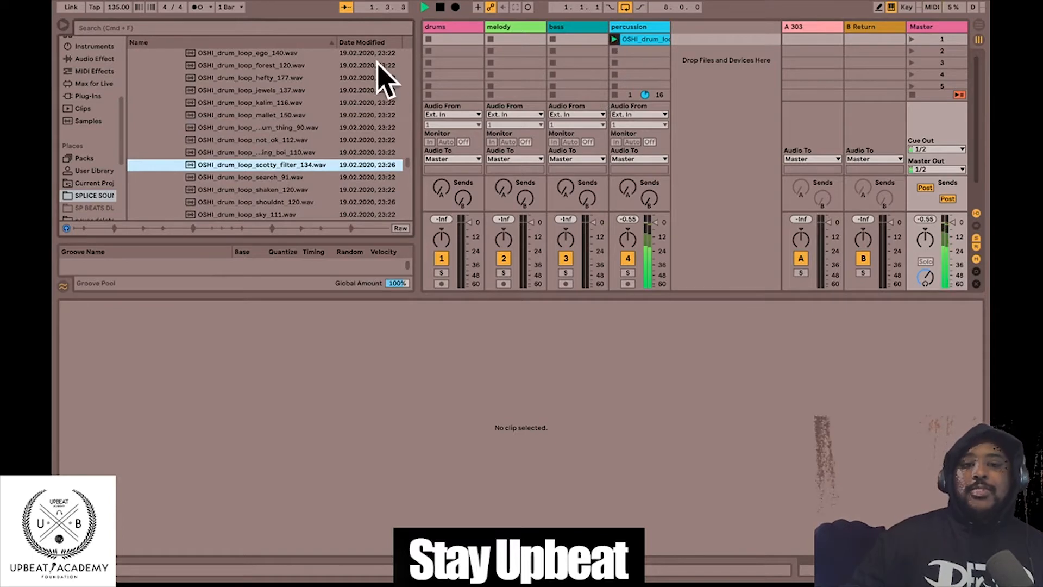
{"action": "scroll", "coordinate": [281, 92], "scroll_direction": "up", "scroll_amount": 10}
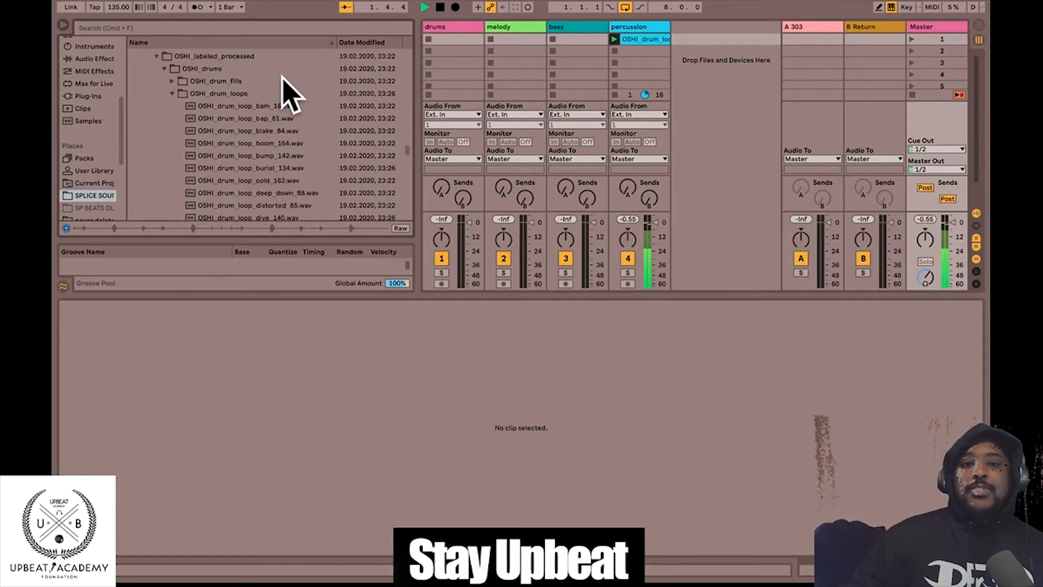
- Stop playback and browse the Drum Lord Kit's labeled_processed vocals folder, then collapse the kit
{"action": "left_click", "coordinate": [440, 8]}
{"action": "left_click", "coordinate": [149, 104]}
{"action": "left_click", "coordinate": [156, 116]}
{"action": "left_click", "coordinate": [162, 130]}
{"action": "left_click", "coordinate": [163, 129]}
{"action": "left_click", "coordinate": [150, 104]}
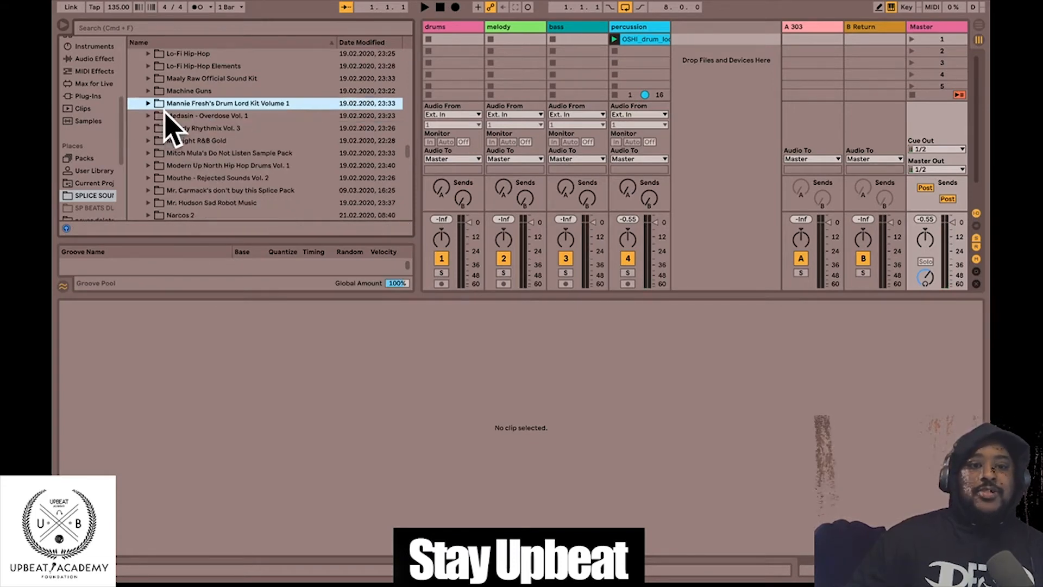
{"action": "scroll", "coordinate": [259, 112], "scroll_direction": "up", "scroll_amount": 5}
{"action": "scroll", "coordinate": [260, 120], "scroll_direction": "up", "scroll_amount": 4}
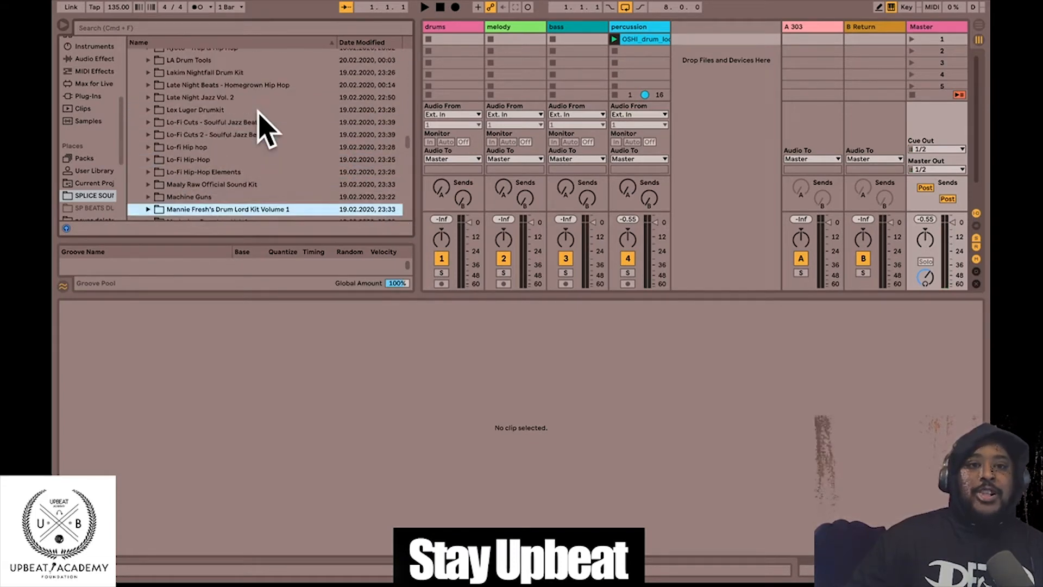
- Search the browser for 'trap' and look through the Dakar Trap and Kyoto - Trap & Hip Hop packs
{"action": "scroll", "coordinate": [206, 126], "scroll_direction": "up", "scroll_amount": 11}
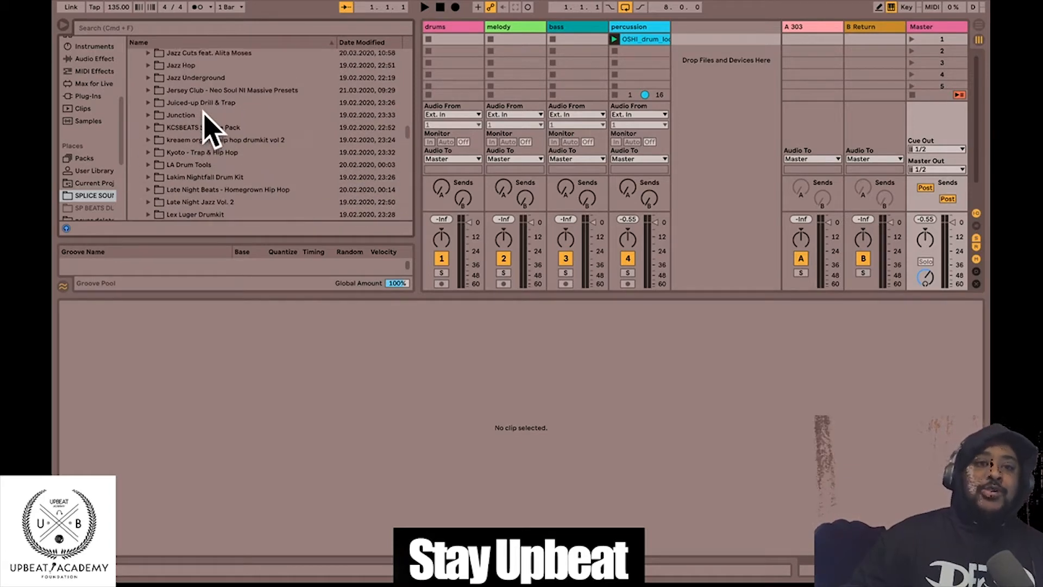
{"action": "left_click", "coordinate": [139, 28]}
{"action": "type", "text": "t"}
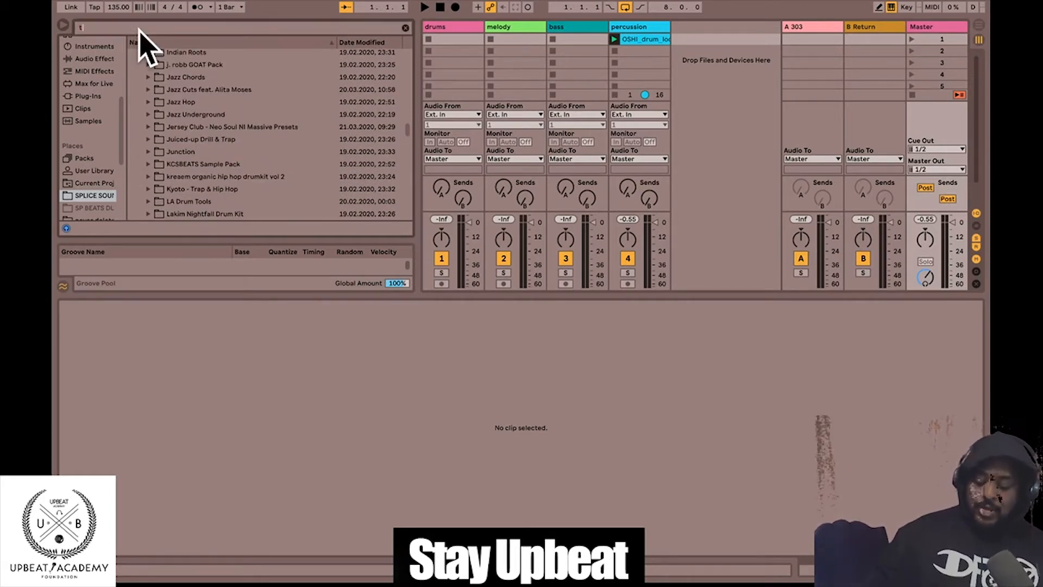
{"action": "type", "text": "rap"}
{"action": "left_click", "coordinate": [149, 91]}
{"action": "left_click", "coordinate": [148, 92]}
{"action": "left_click", "coordinate": [149, 129]}
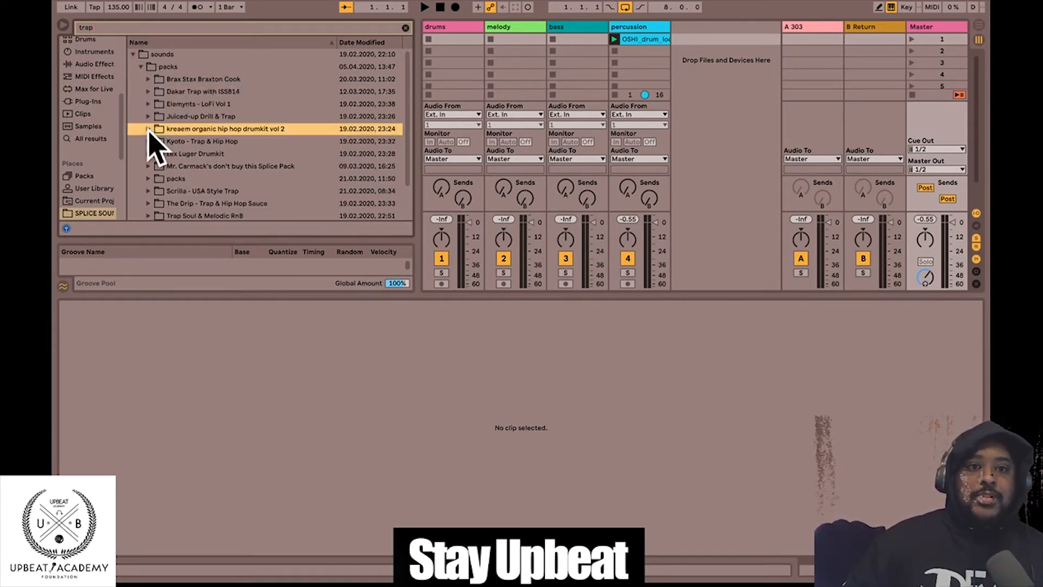
{"action": "left_click", "coordinate": [149, 141]}
{"action": "left_click", "coordinate": [158, 154]}
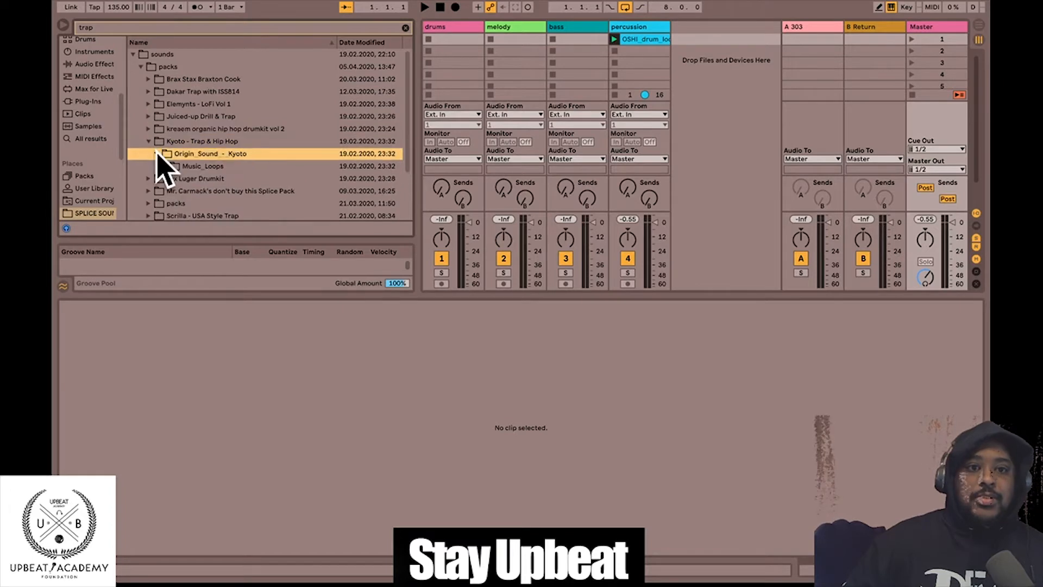
{"action": "left_click", "coordinate": [149, 142]}
- Preview the trap break and 130 BPM 808 break loops in the Splice Pack folder
{"action": "scroll", "coordinate": [151, 173], "scroll_direction": "down", "scroll_amount": 2}
{"action": "left_click", "coordinate": [148, 140]}
{"action": "left_click", "coordinate": [157, 153]}
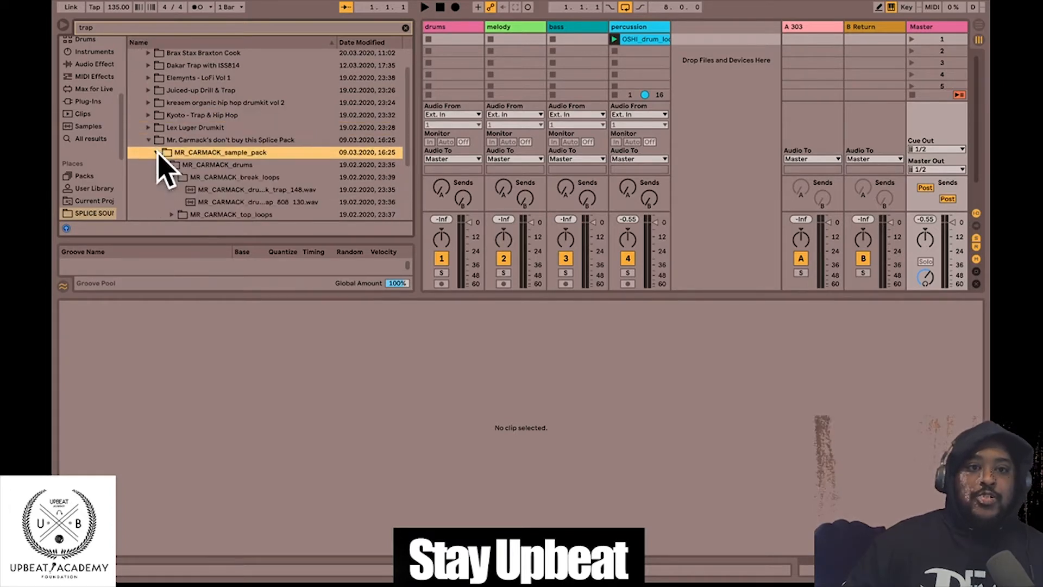
{"action": "left_click", "coordinate": [202, 187]}
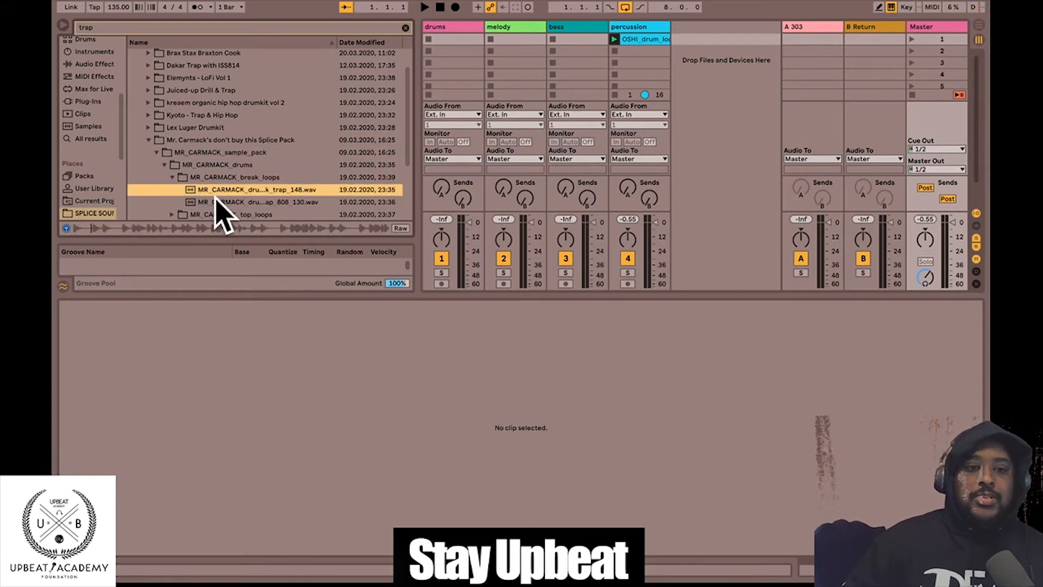
{"action": "left_click", "coordinate": [220, 200]}
{"action": "scroll", "coordinate": [243, 176], "scroll_direction": "down", "scroll_amount": 3}
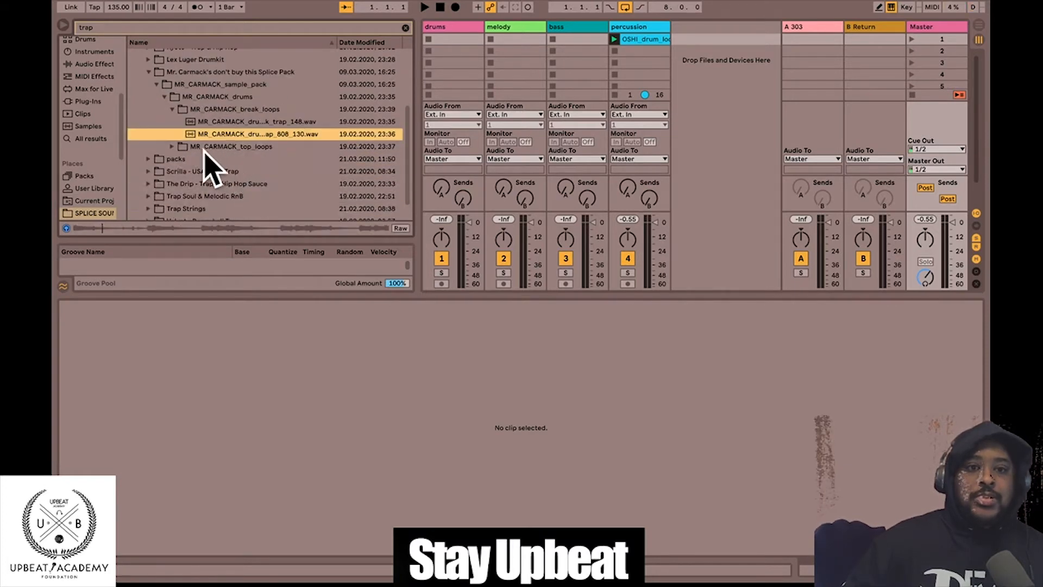
{"action": "left_click", "coordinate": [168, 145]}
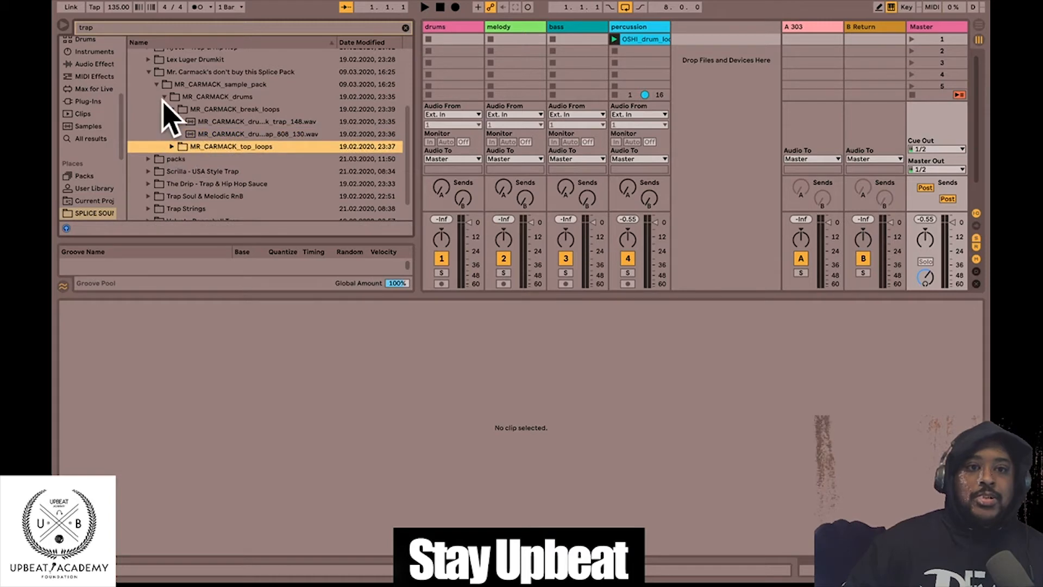
{"action": "left_click", "coordinate": [150, 72]}
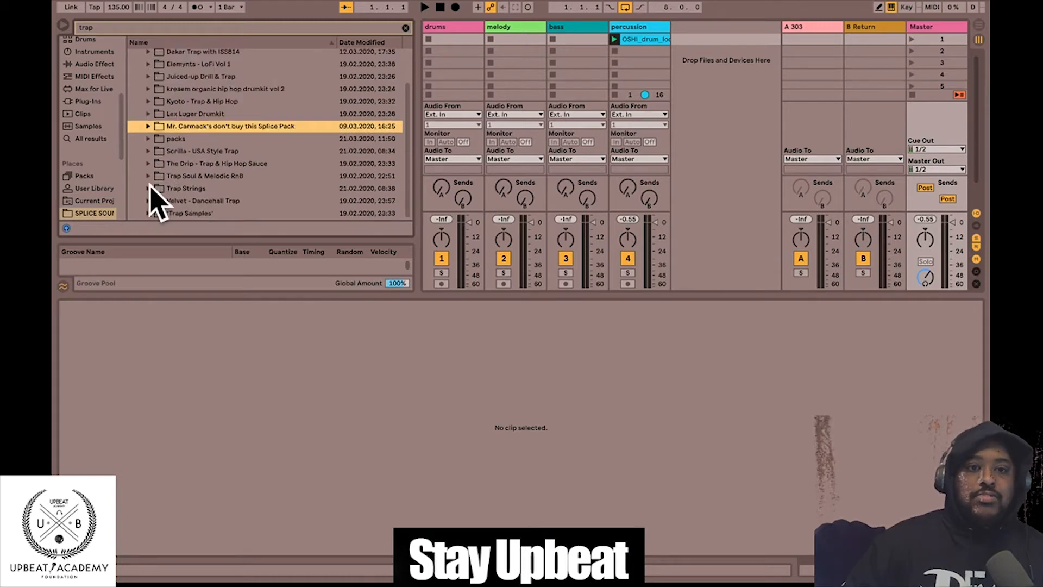
- Open the Velvet - Dancehall Trap pack's 'Trap Samples' and drumkit folders
{"action": "left_click", "coordinate": [148, 200]}
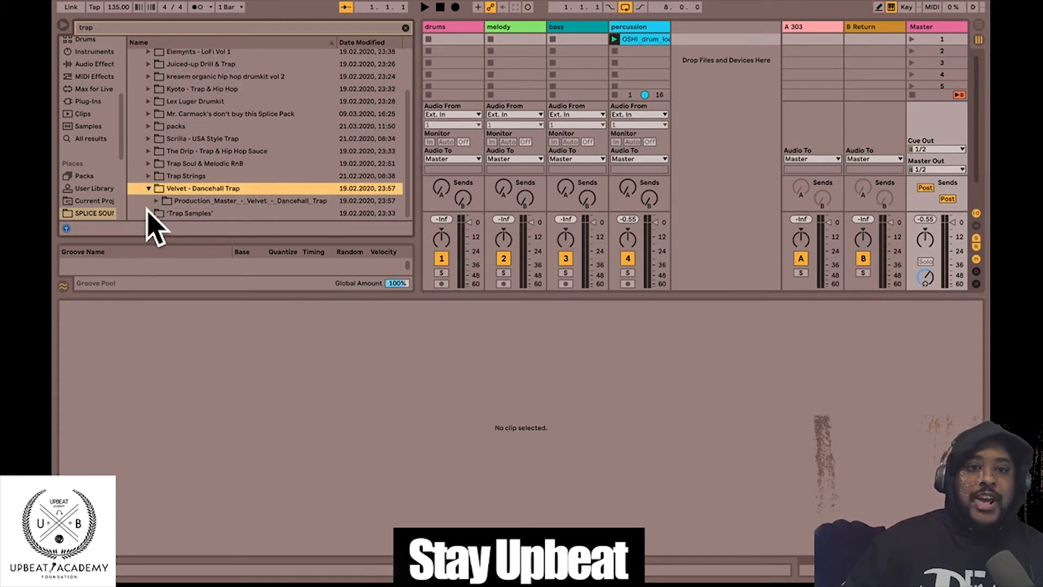
{"action": "left_click", "coordinate": [148, 212]}
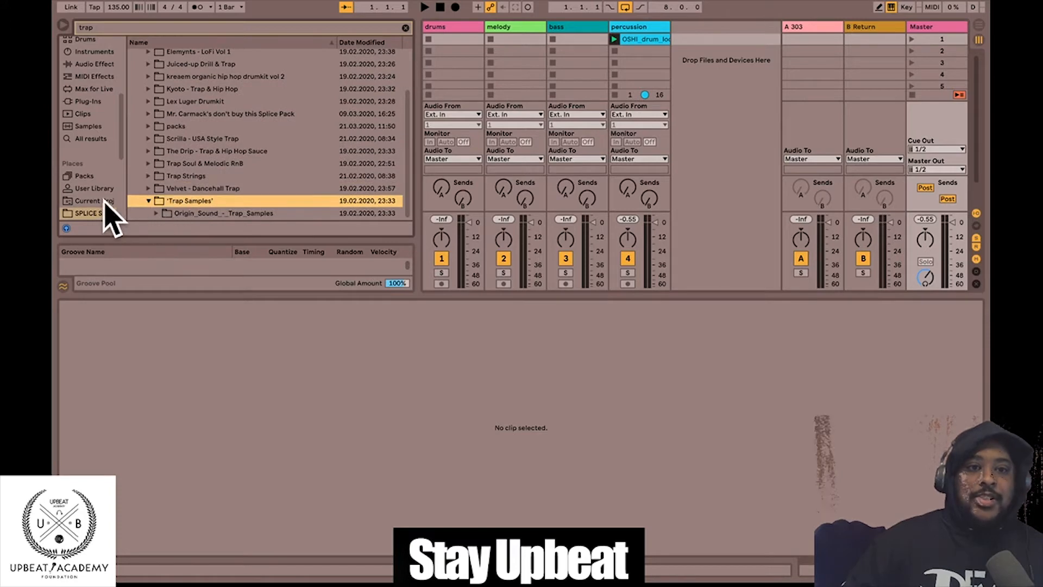
{"action": "left_click", "coordinate": [156, 102]}
{"action": "left_click", "coordinate": [148, 101]}
{"action": "left_click", "coordinate": [148, 101]}
{"action": "left_click", "coordinate": [148, 102]}
- Preview a 138 BPM trap hihat loop from LL_loops, then collapse the drumkit folders
{"action": "left_click", "coordinate": [148, 113]}
{"action": "left_click", "coordinate": [155, 126]}
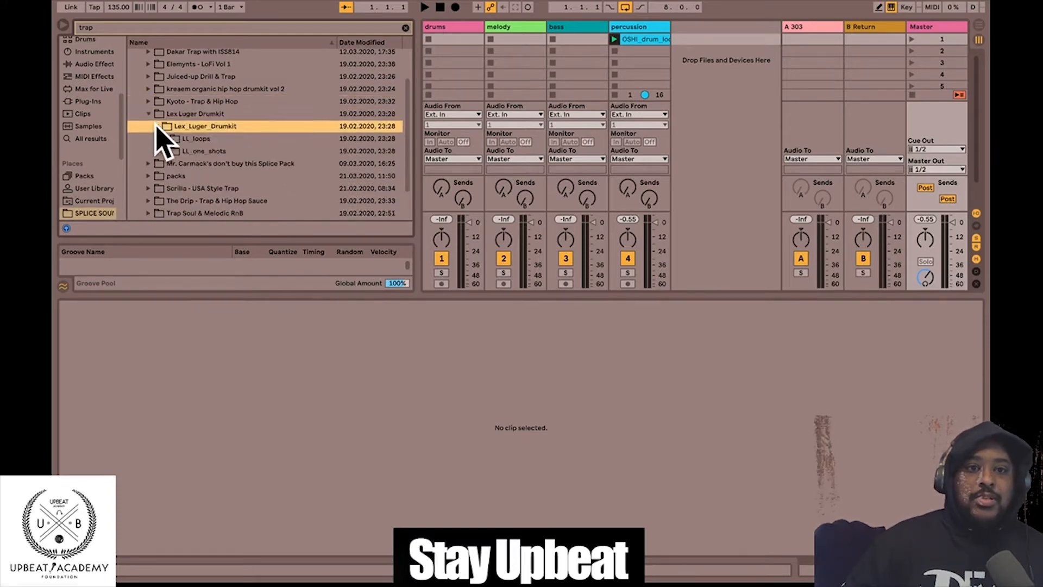
{"action": "left_click", "coordinate": [163, 138]}
{"action": "left_click", "coordinate": [238, 166]}
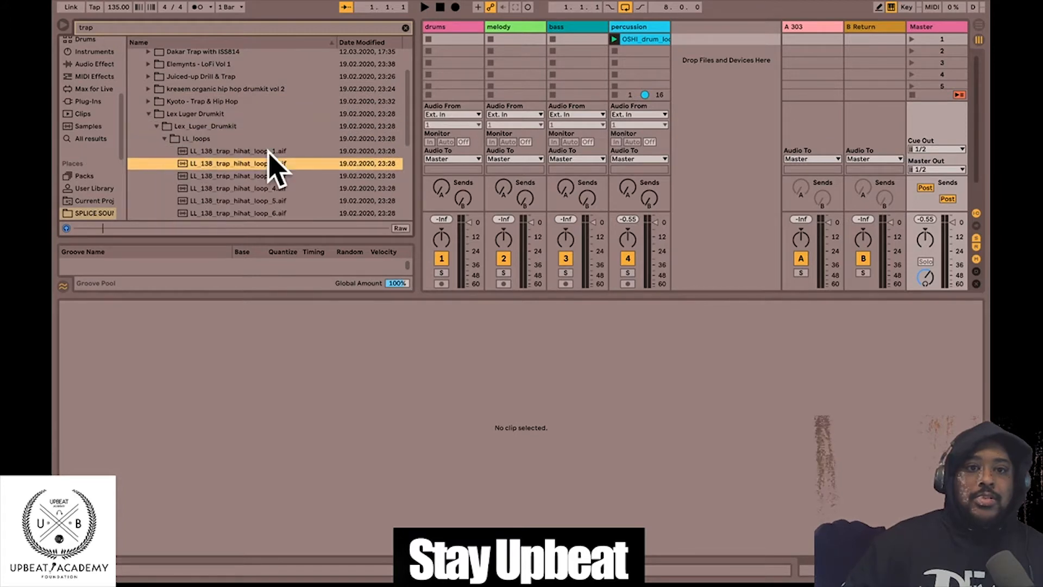
{"action": "scroll", "coordinate": [255, 136], "scroll_direction": "down", "scroll_amount": 3}
{"action": "scroll", "coordinate": [234, 103], "scroll_direction": "up", "scroll_amount": 3}
{"action": "left_click", "coordinate": [214, 102]}
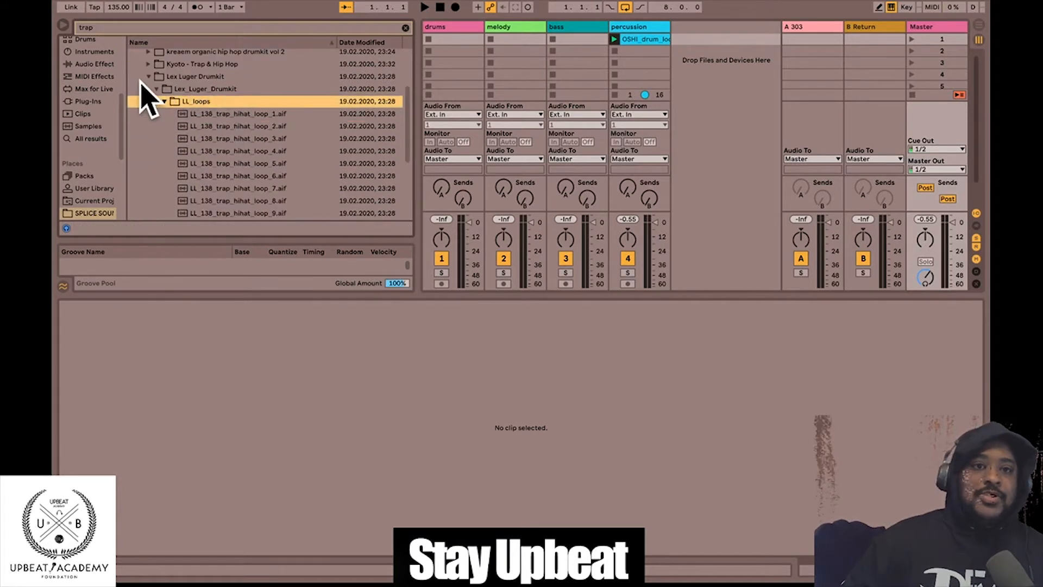
{"action": "left_click", "coordinate": [148, 77]}
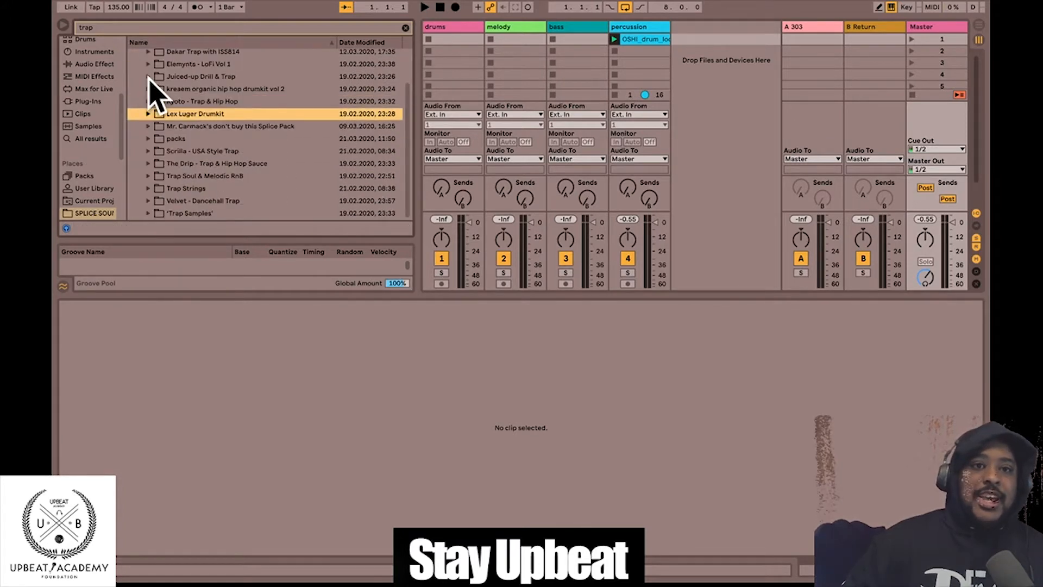
{"action": "scroll", "coordinate": [79, 144], "scroll_direction": "down", "scroll_amount": 5}
- Go to the TRAP and Drill kit location and look through the JUICE KIT folder
{"action": "left_click", "coordinate": [68, 188]}
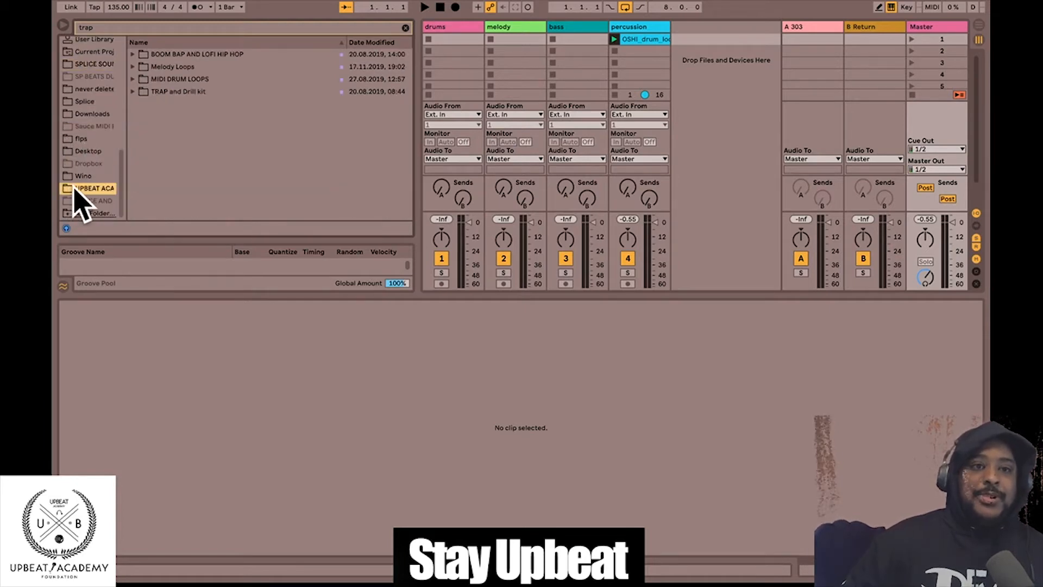
{"action": "left_click", "coordinate": [133, 92]}
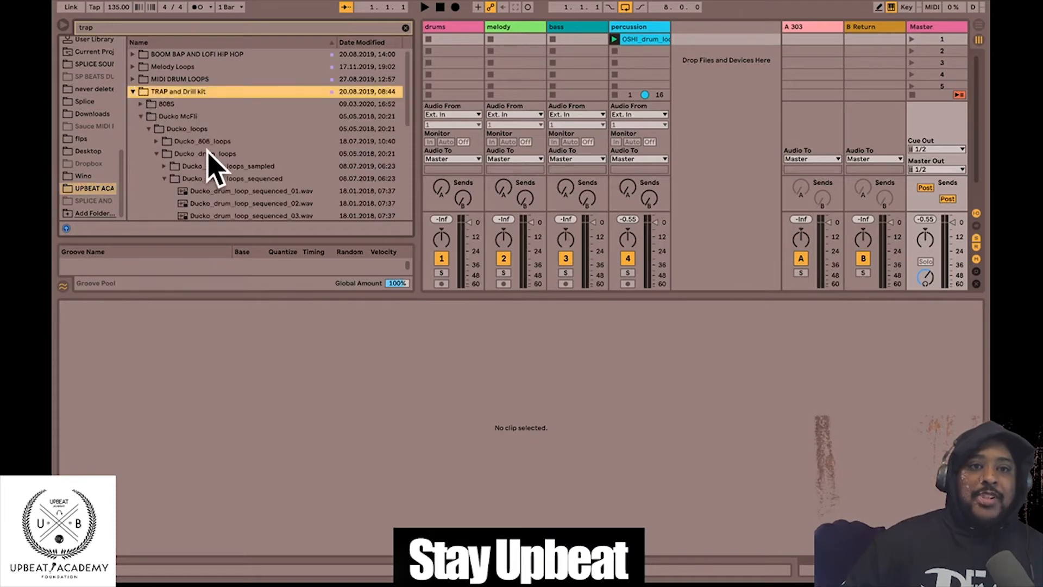
{"action": "left_click", "coordinate": [141, 116]}
{"action": "scroll", "coordinate": [182, 169], "scroll_direction": "down", "scroll_amount": 1}
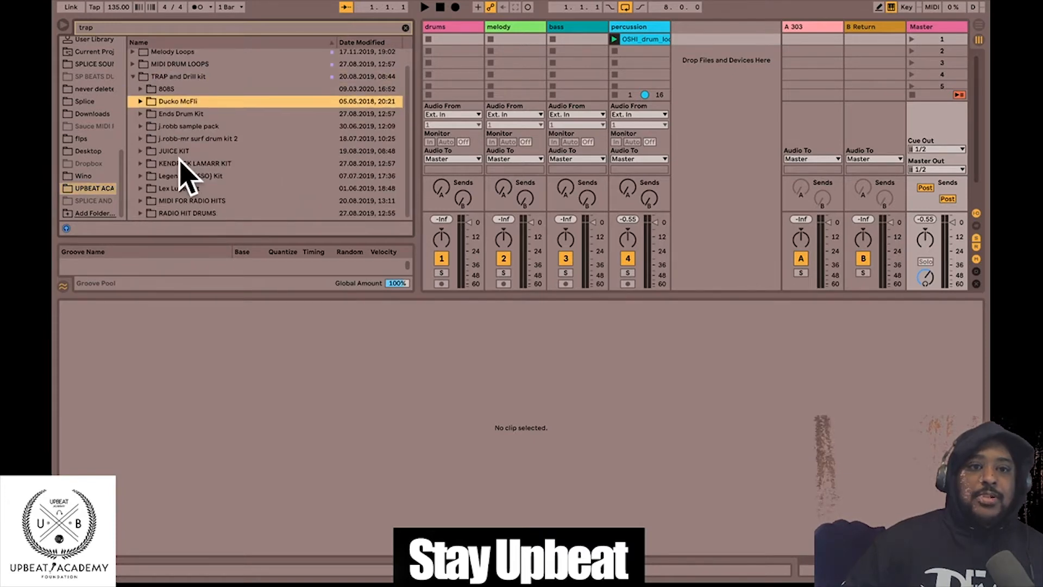
{"action": "left_click", "coordinate": [141, 151]}
{"action": "scroll", "coordinate": [223, 173], "scroll_direction": "down", "scroll_amount": 3}
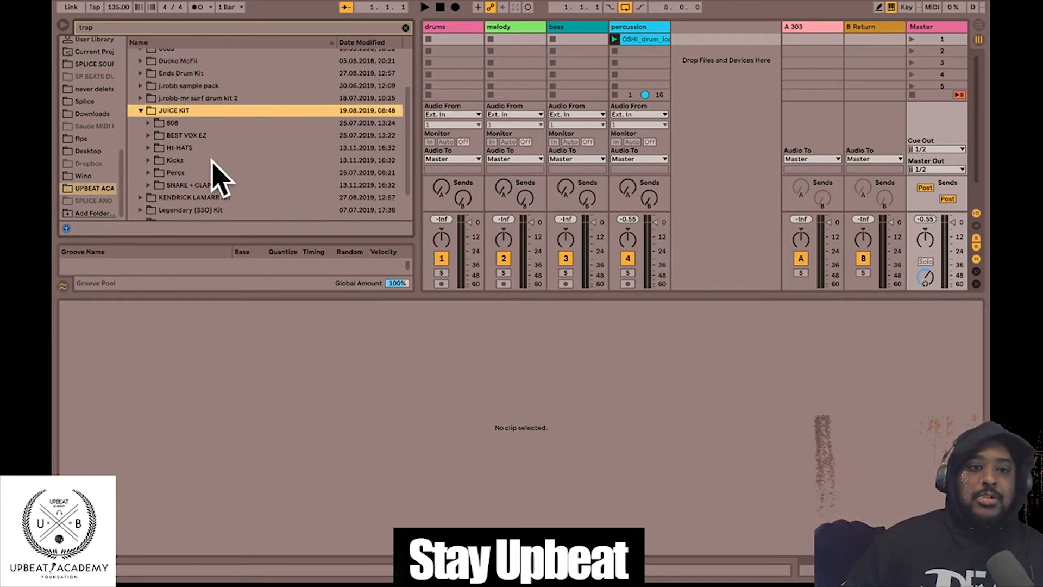
{"action": "left_click", "coordinate": [141, 110]}
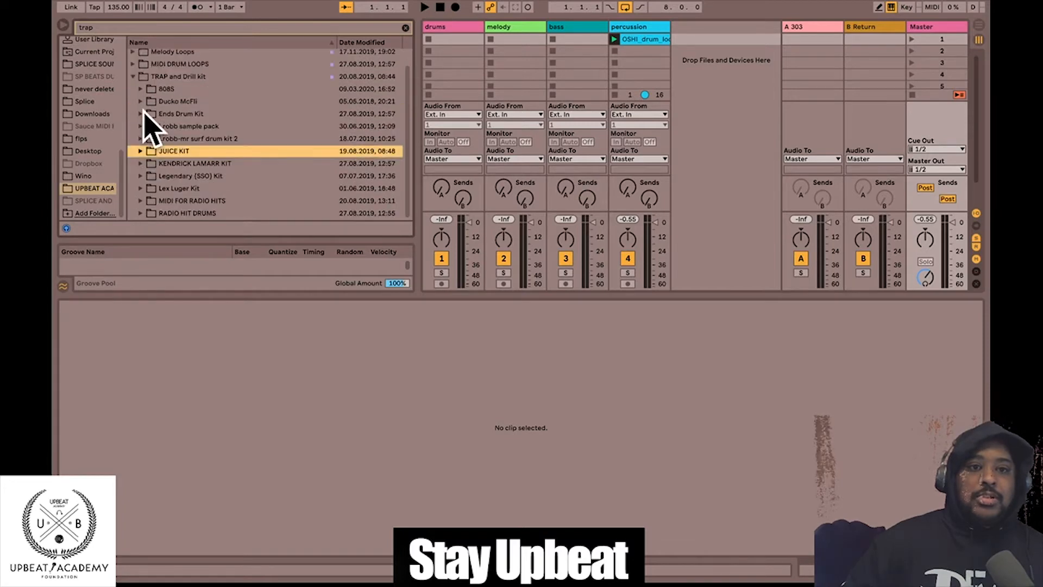
- Preview the 136, 104 and 90 BPM loops in RADIO HIT DRUMS' Drum Loops folder
{"action": "left_click", "coordinate": [140, 213]}
{"action": "scroll", "coordinate": [185, 190], "scroll_direction": "down", "scroll_amount": 4}
{"action": "left_click", "coordinate": [149, 152]}
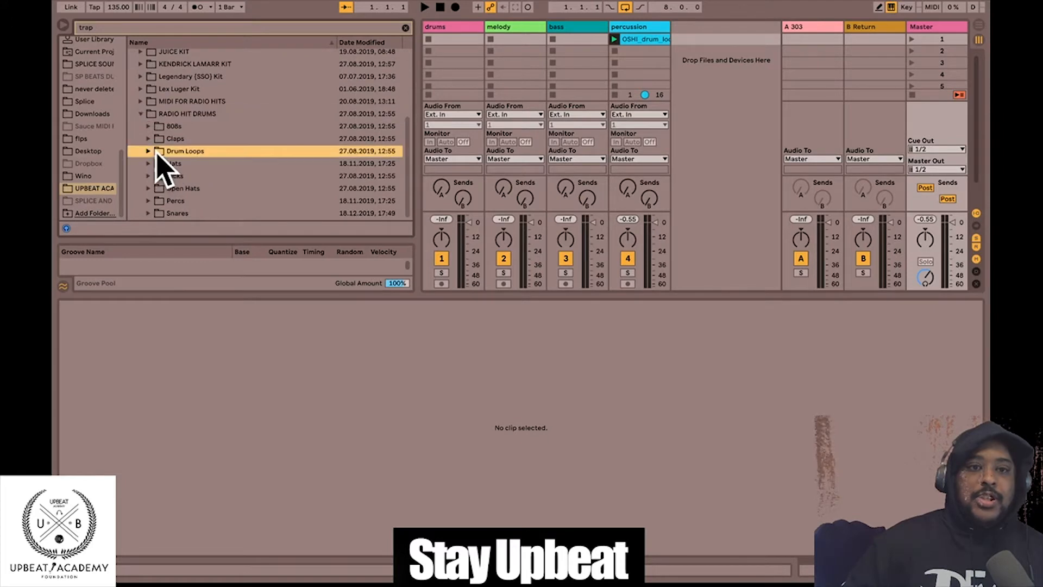
{"action": "left_click", "coordinate": [190, 163]}
{"action": "scroll", "coordinate": [261, 168], "scroll_direction": "down", "scroll_amount": 3}
{"action": "left_click", "coordinate": [293, 139]}
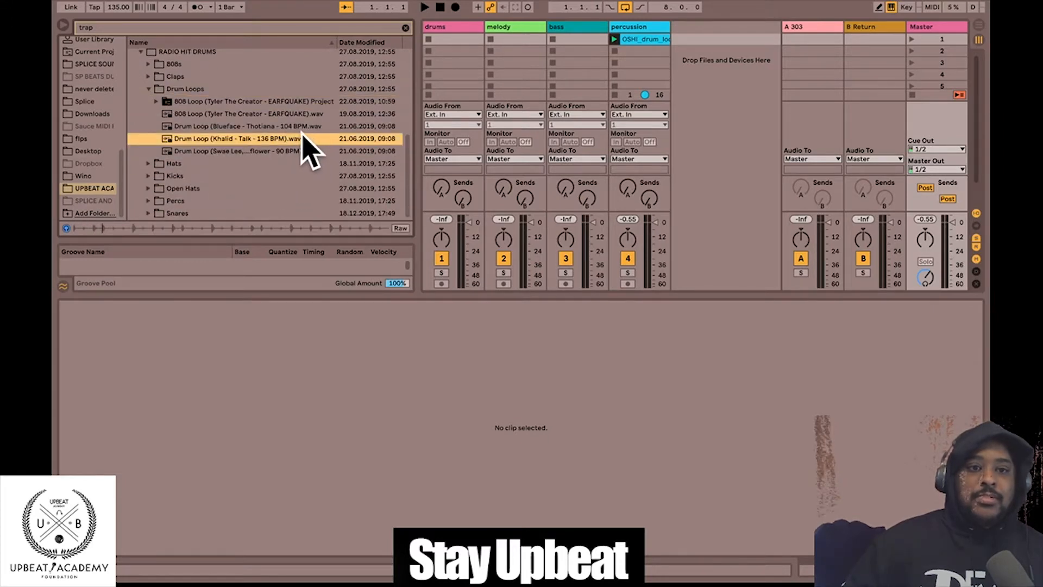
{"action": "left_click", "coordinate": [287, 127]}
{"action": "left_click", "coordinate": [270, 152]}
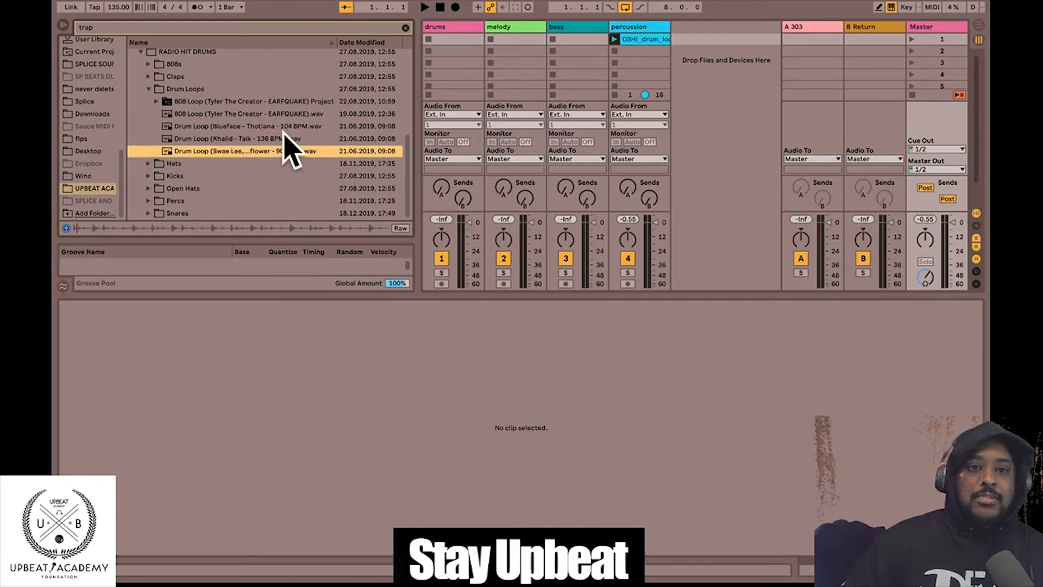
{"action": "scroll", "coordinate": [283, 125], "scroll_direction": "up", "scroll_amount": 3}
{"action": "left_click", "coordinate": [141, 87]}
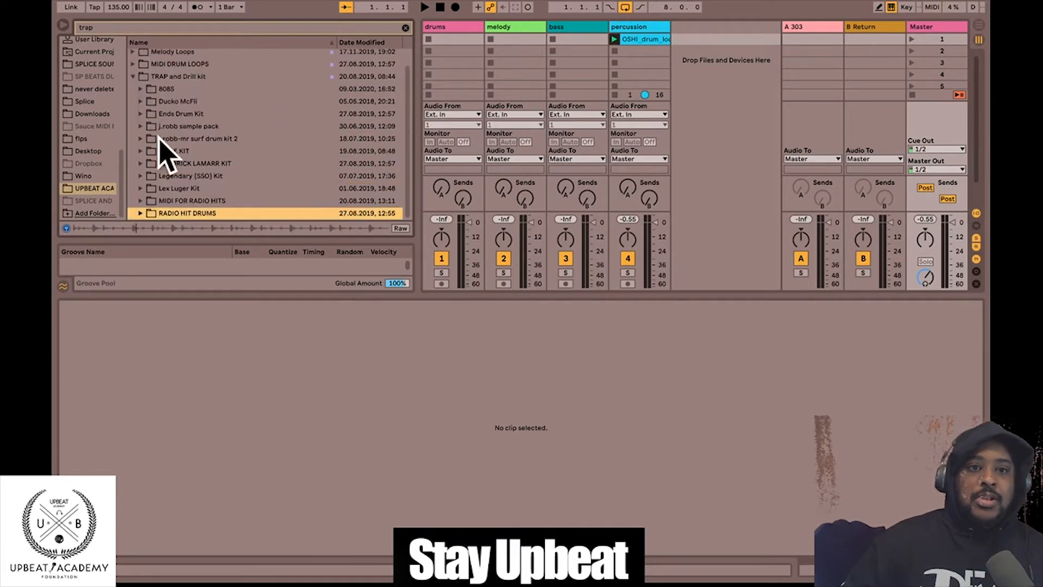
{"action": "left_click", "coordinate": [165, 161]}
{"action": "left_click", "coordinate": [181, 139]}
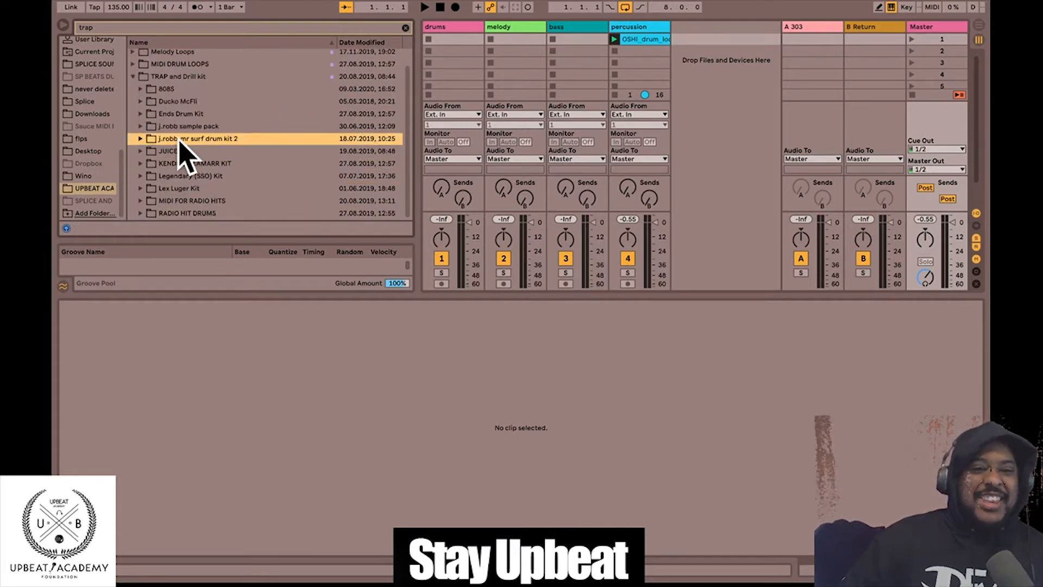
- Audition the Ducko McFli sequenced drum loops 08 down to 01
{"action": "left_click", "coordinate": [140, 101]}
{"action": "scroll", "coordinate": [174, 170], "scroll_direction": "down", "scroll_amount": 3}
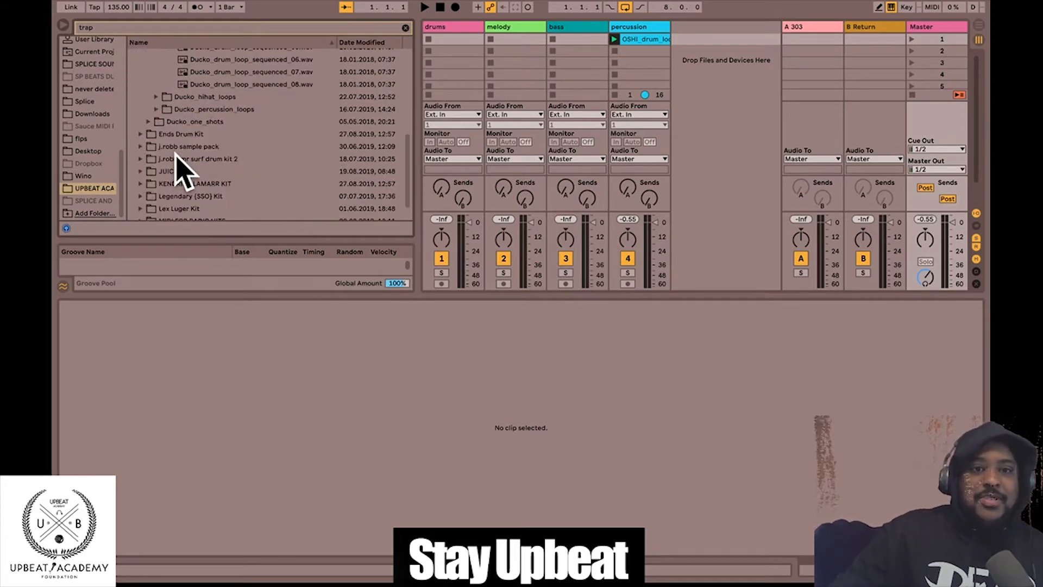
{"action": "left_click", "coordinate": [211, 86]}
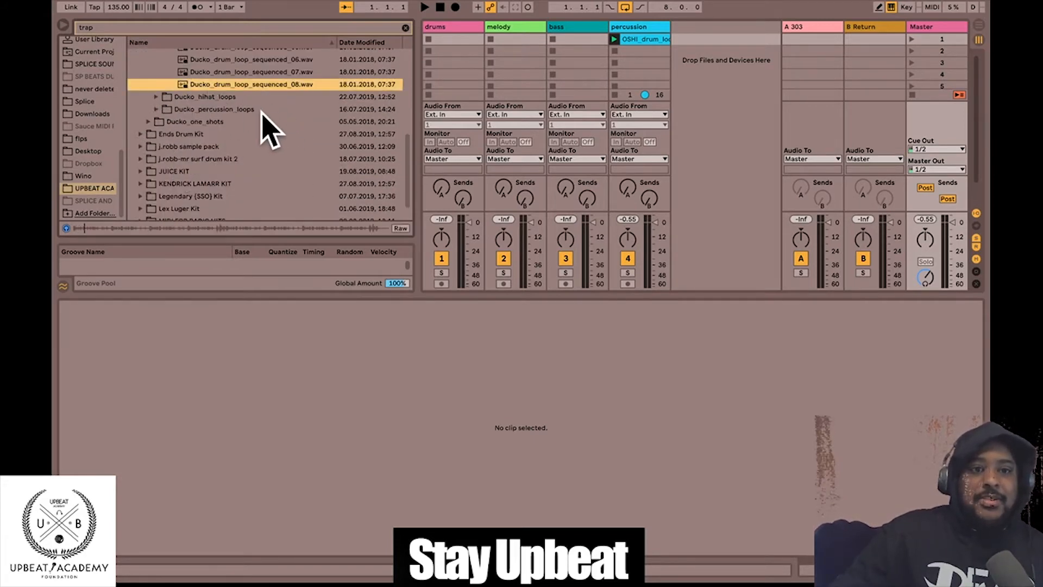
{"action": "scroll", "coordinate": [277, 129], "scroll_direction": "up", "scroll_amount": 3}
{"action": "left_click", "coordinate": [254, 169]}
{"action": "left_click", "coordinate": [258, 157]}
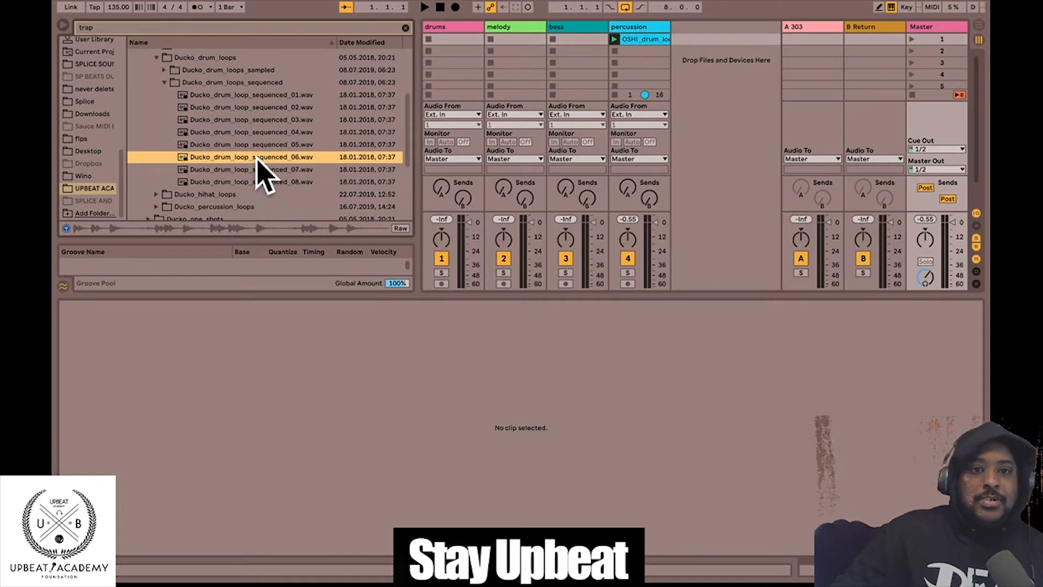
{"action": "left_click", "coordinate": [256, 149]}
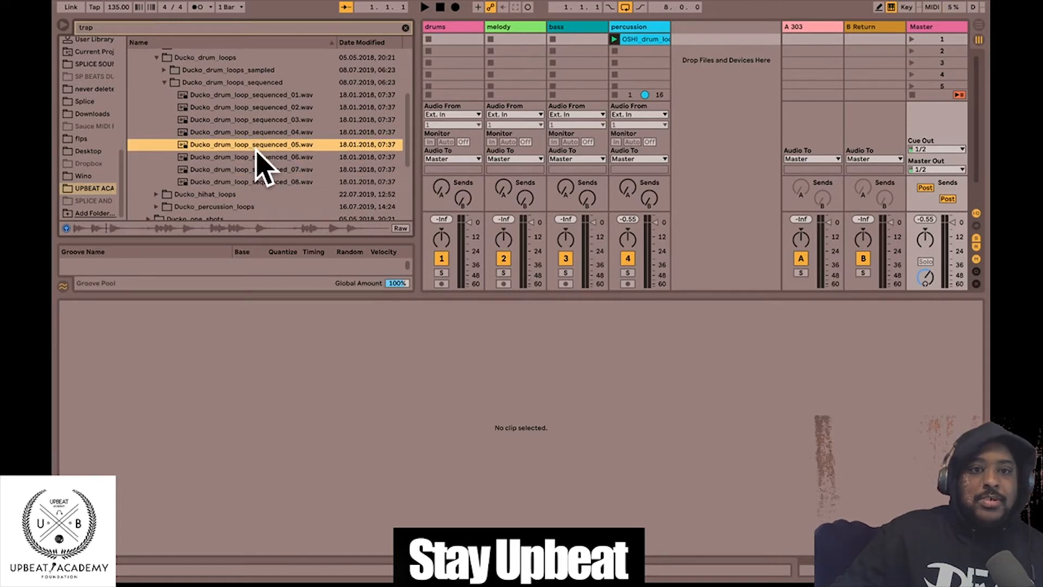
{"action": "left_click", "coordinate": [251, 131]}
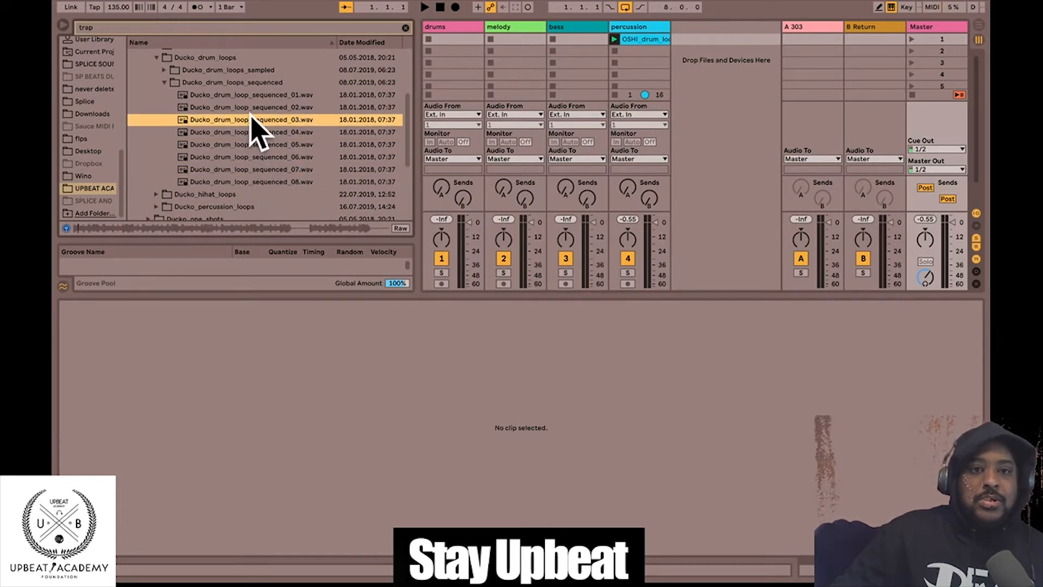
{"action": "left_click", "coordinate": [253, 108]}
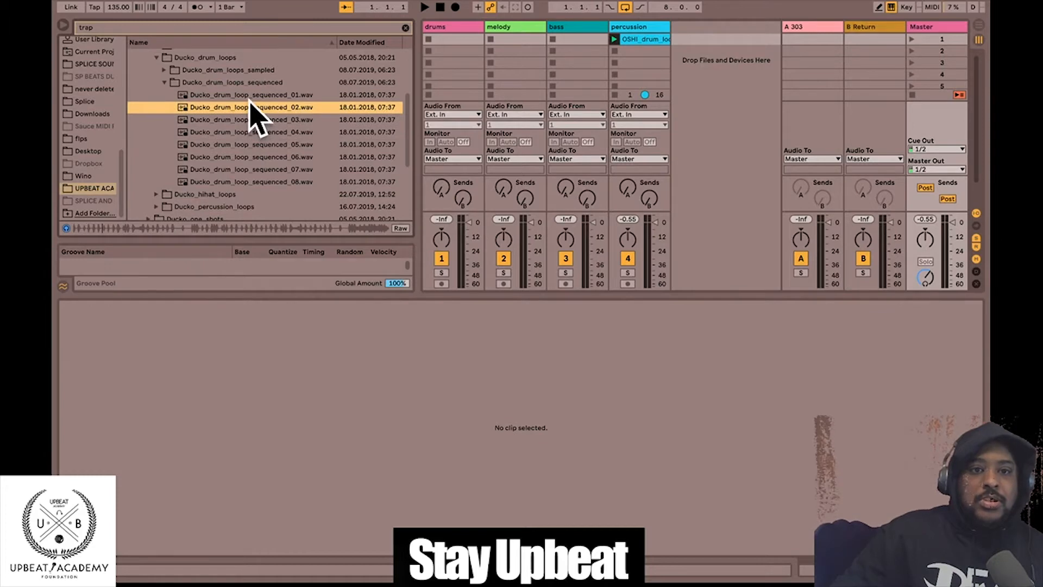
{"action": "left_click", "coordinate": [244, 96]}
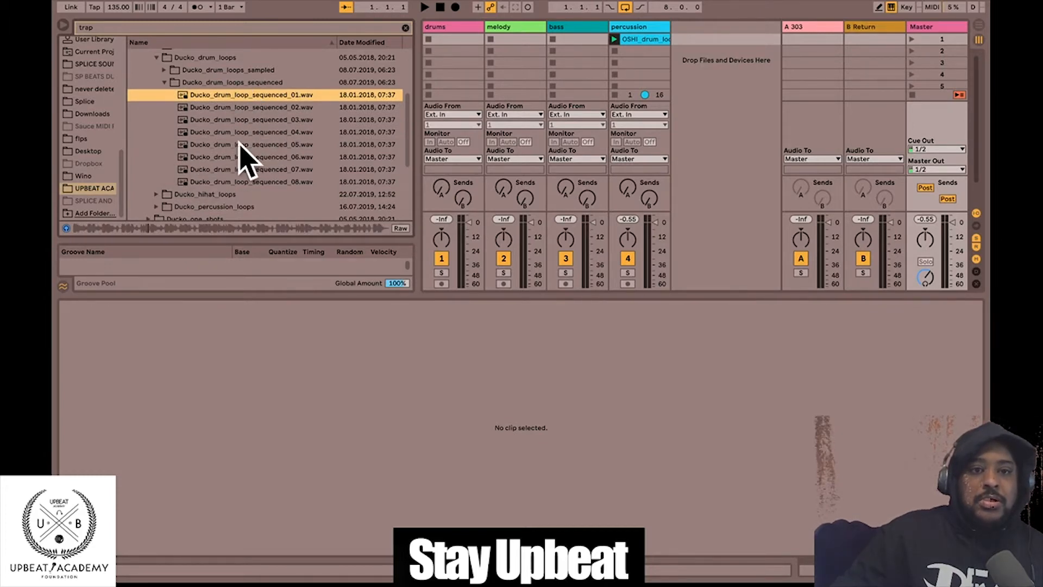
- Re-audition sequenced drum loops 04, 03 and 05, then select the Ducko_percussion_loops folder
{"action": "scroll", "coordinate": [237, 147], "scroll_direction": "up", "scroll_amount": 1}
{"action": "scroll", "coordinate": [239, 158], "scroll_direction": "up", "scroll_amount": 1}
{"action": "left_click", "coordinate": [198, 100]}
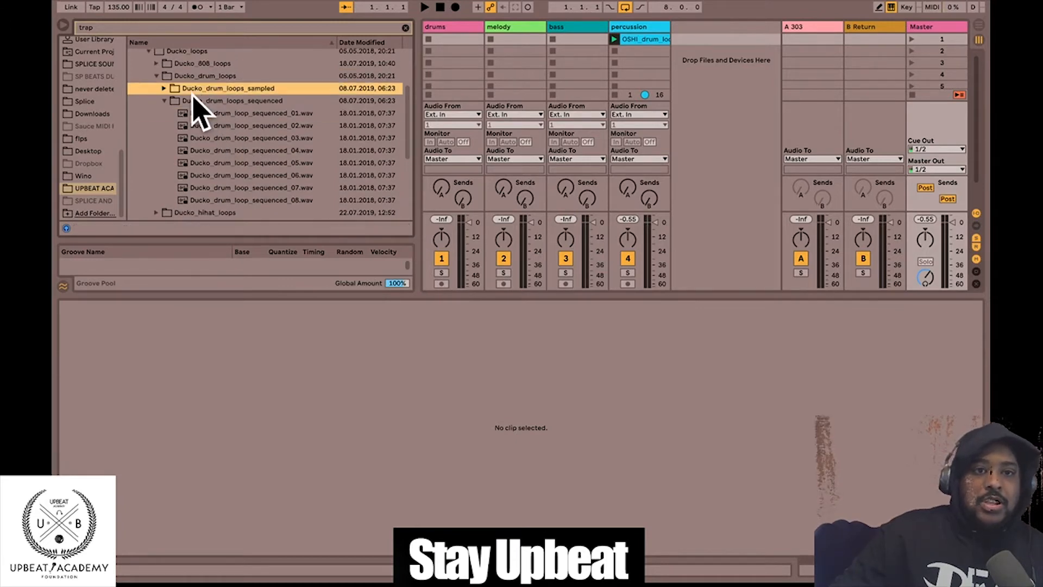
{"action": "scroll", "coordinate": [282, 144], "scroll_direction": "down", "scroll_amount": 6}
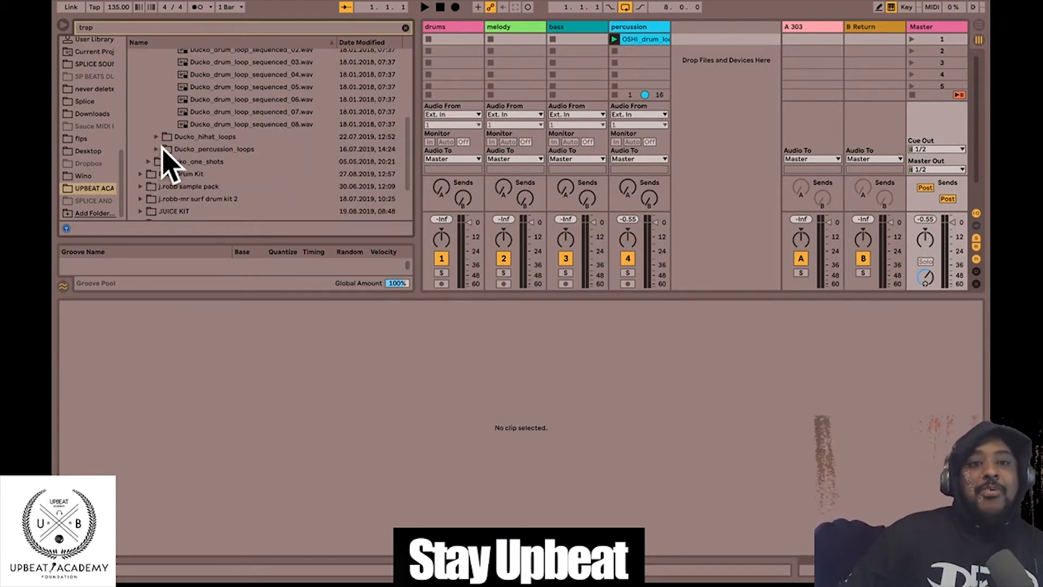
{"action": "left_click", "coordinate": [255, 75]}
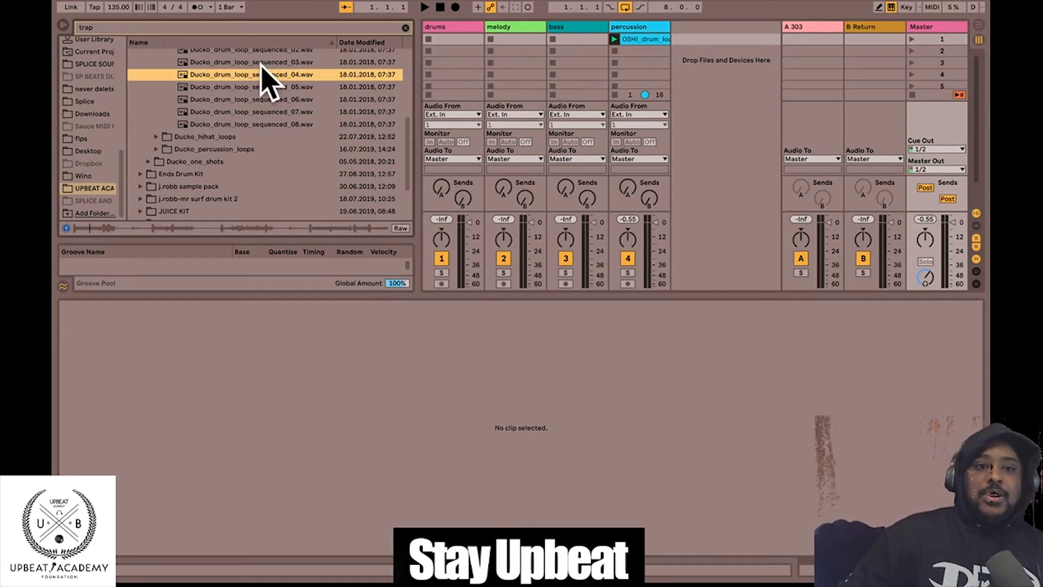
{"action": "left_click", "coordinate": [265, 63]}
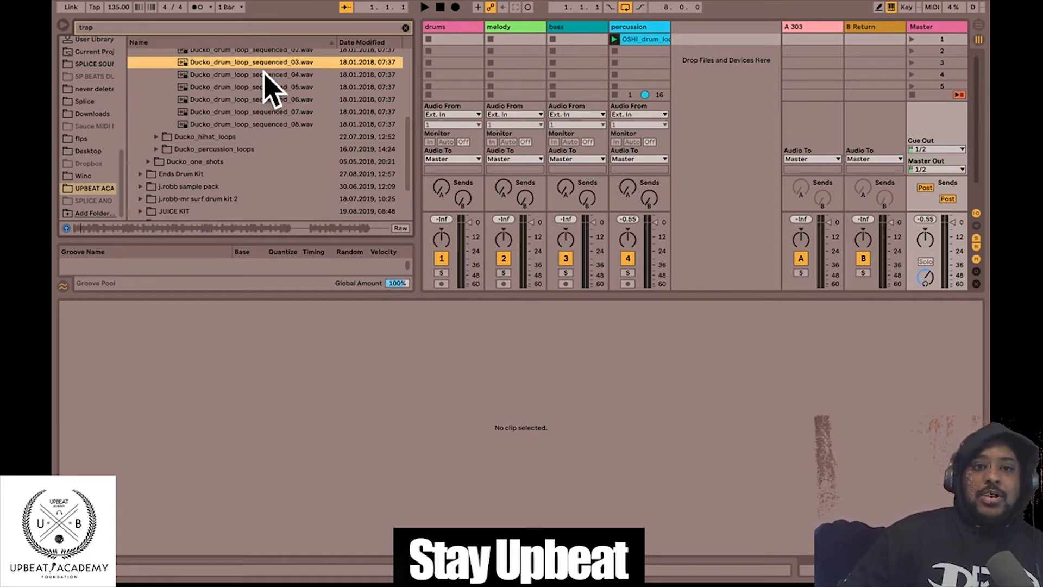
{"action": "left_click", "coordinate": [258, 87]}
{"action": "left_click", "coordinate": [202, 150]}
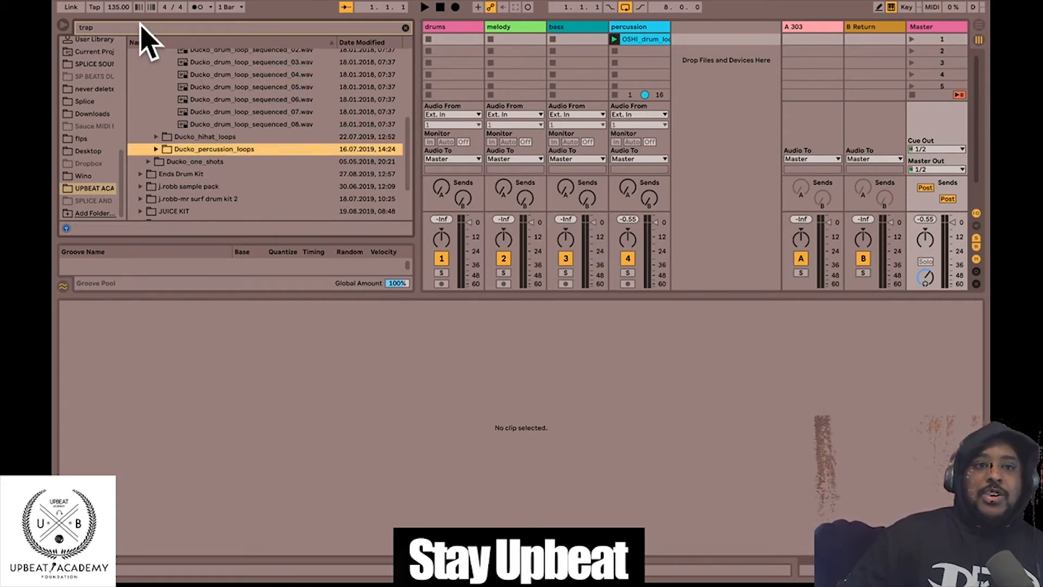
{"action": "mouse_move", "coordinate": [54, 2]}
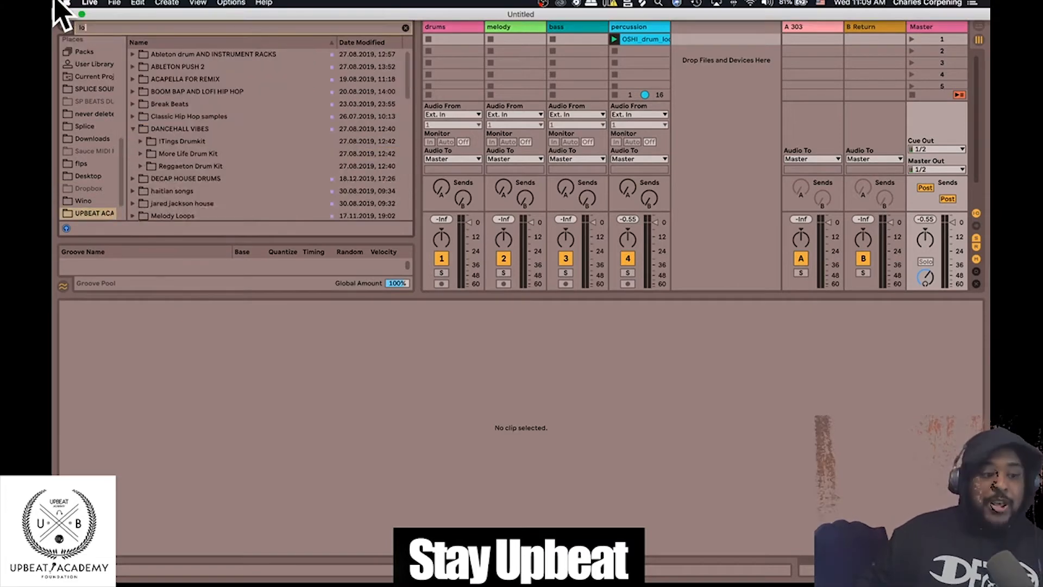
- Preview the DECAP HOUSE DRUMS hi-hat loop and look into the sango house kit
{"action": "scroll", "coordinate": [182, 151], "scroll_direction": "down", "scroll_amount": 1}
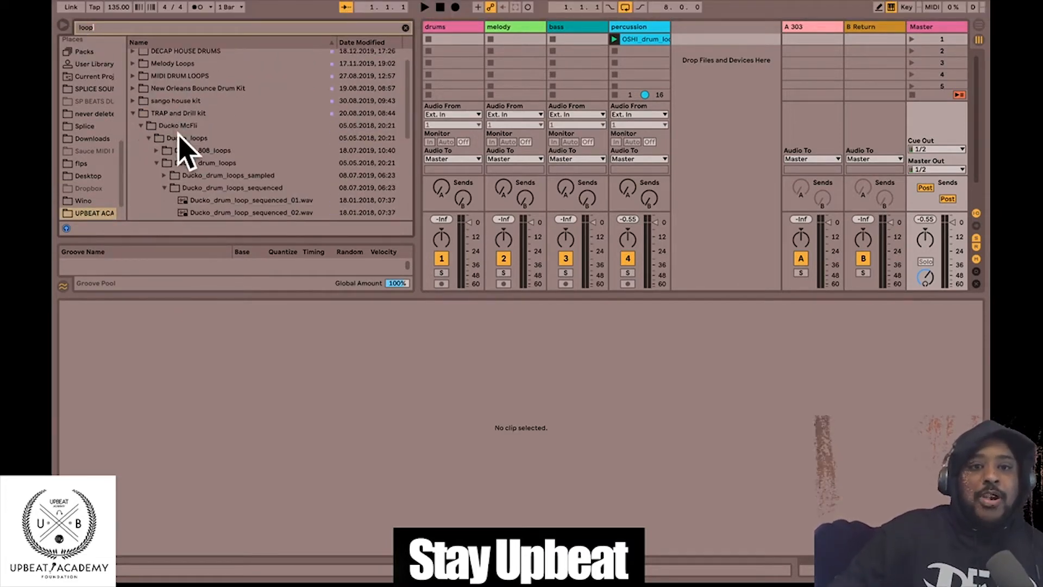
{"action": "scroll", "coordinate": [145, 73], "scroll_direction": "up", "scroll_amount": 1}
{"action": "left_click", "coordinate": [132, 67]}
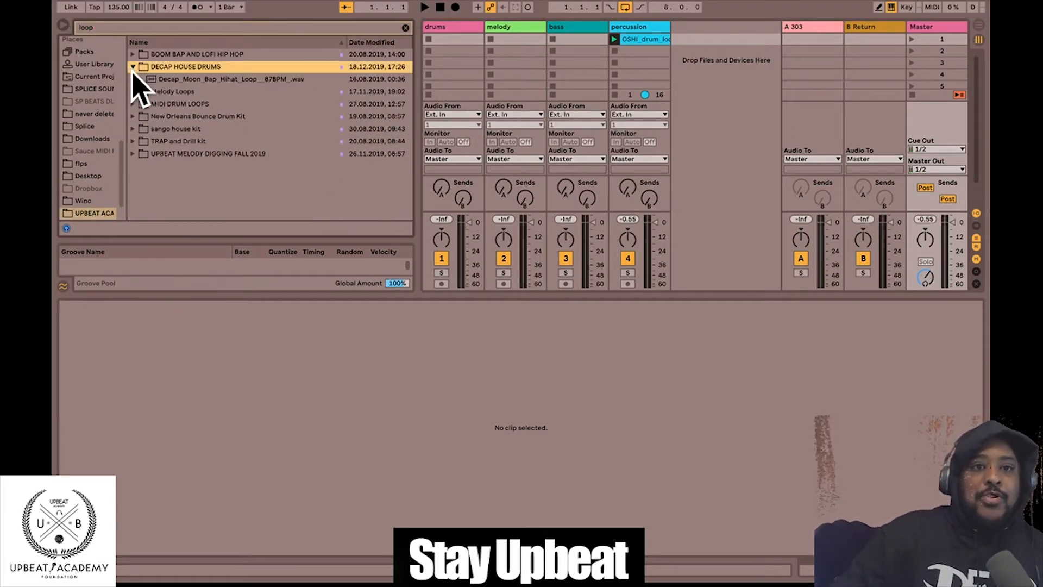
{"action": "left_click", "coordinate": [146, 79]}
{"action": "left_click", "coordinate": [133, 67]}
{"action": "left_click", "coordinate": [138, 79]}
{"action": "left_click", "coordinate": [132, 117]}
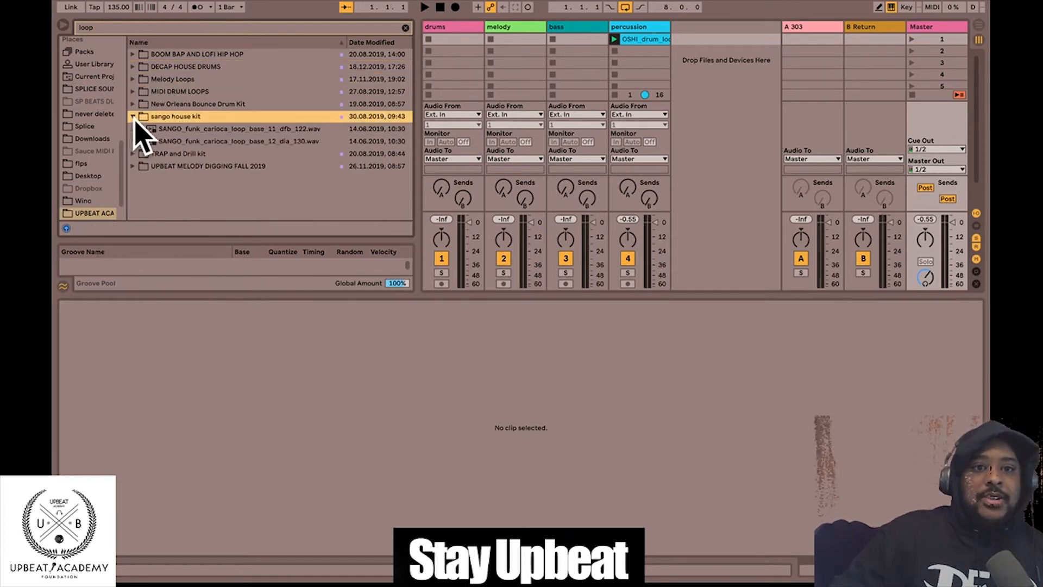
{"action": "left_click", "coordinate": [132, 116]}
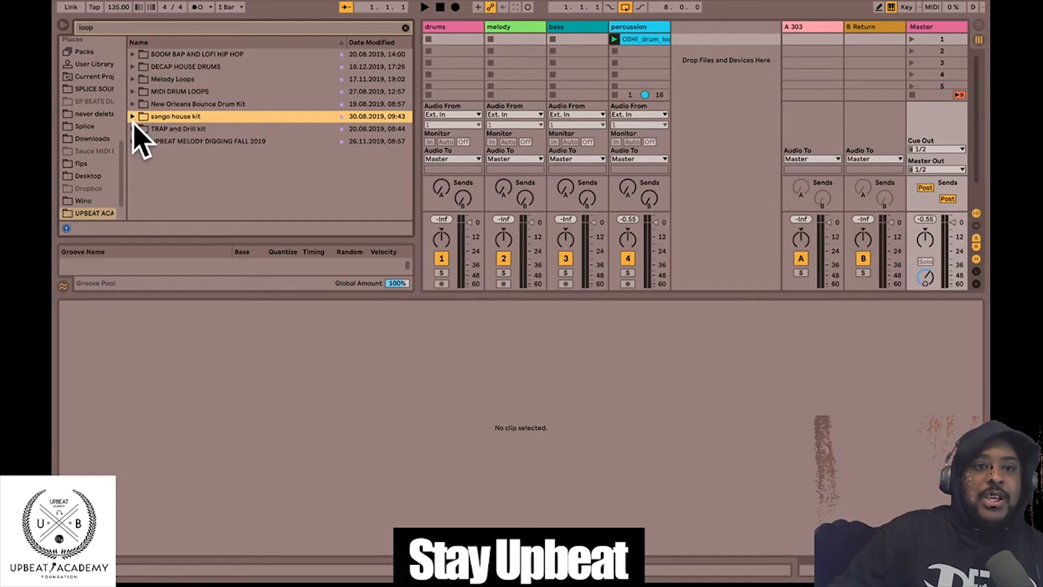
- Back in the TRAP and Drill kit, preview Ducko sequenced drum loops 08 through 02
{"action": "left_click", "coordinate": [134, 129]}
{"action": "scroll", "coordinate": [245, 168], "scroll_direction": "down", "scroll_amount": 3}
{"action": "left_click", "coordinate": [244, 158]}
{"action": "left_click", "coordinate": [243, 135]}
{"action": "scroll", "coordinate": [261, 168], "scroll_direction": "down", "scroll_amount": 3}
{"action": "left_click", "coordinate": [223, 113]}
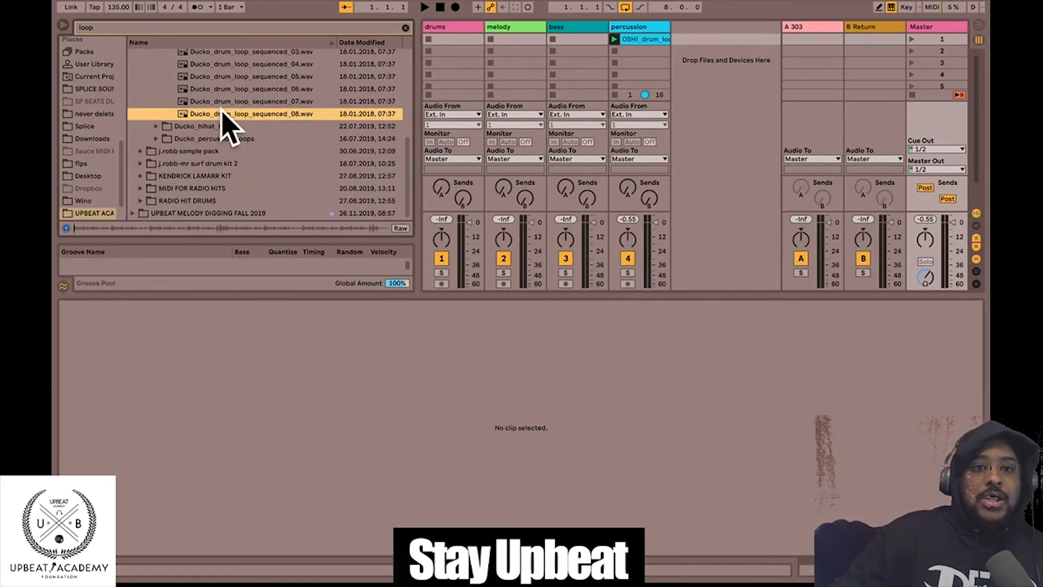
{"action": "left_click", "coordinate": [229, 91]}
{"action": "left_click", "coordinate": [232, 102]}
{"action": "left_click", "coordinate": [238, 78]}
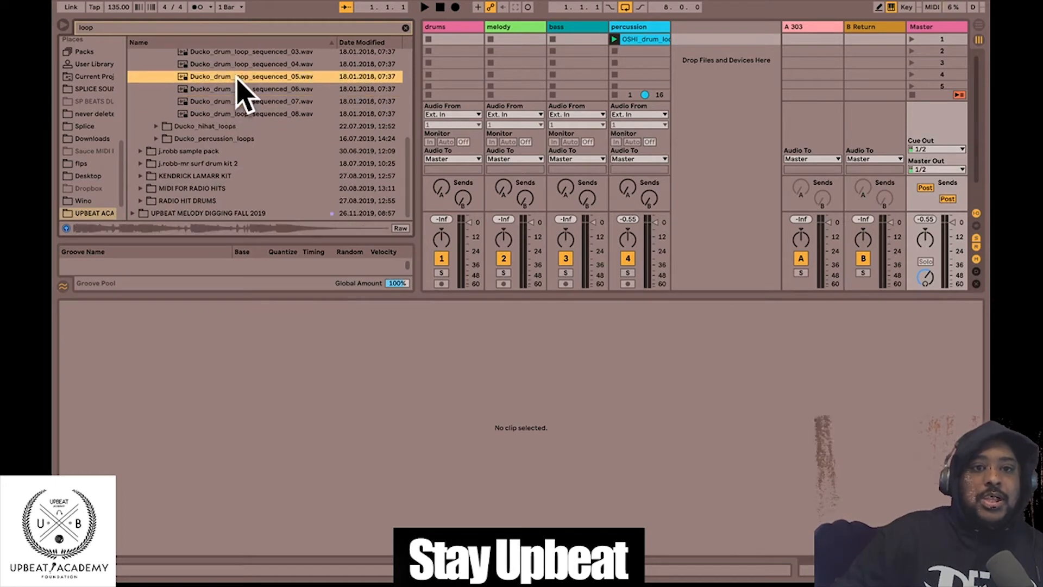
{"action": "left_click", "coordinate": [235, 64]}
{"action": "left_click", "coordinate": [235, 52]}
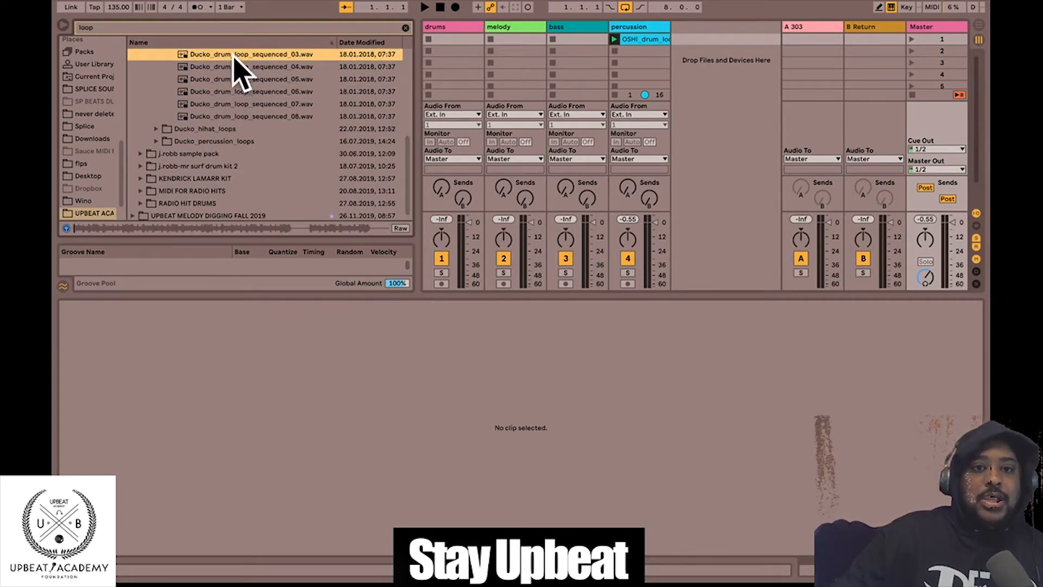
{"action": "scroll", "coordinate": [262, 97], "scroll_direction": "up", "scroll_amount": 2}
{"action": "left_click", "coordinate": [251, 80]}
- Put Ducko drum loop 02 in the drums track's first slot, play scene 1, and lower drums to -10.2 dB
{"action": "left_click_drag", "start_coordinate": [245, 84], "coordinate": [471, 40]}
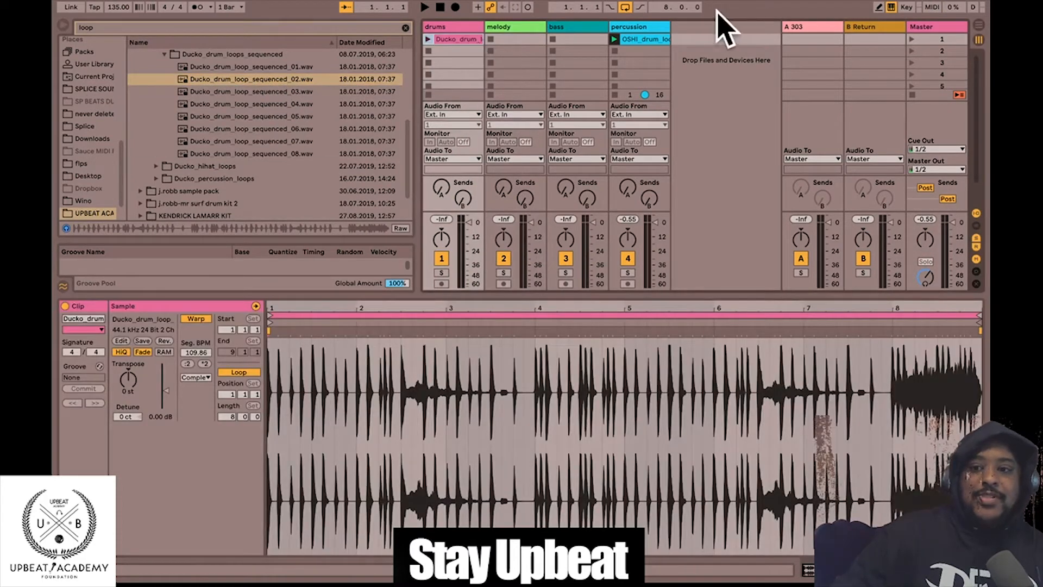
{"action": "left_click", "coordinate": [913, 40]}
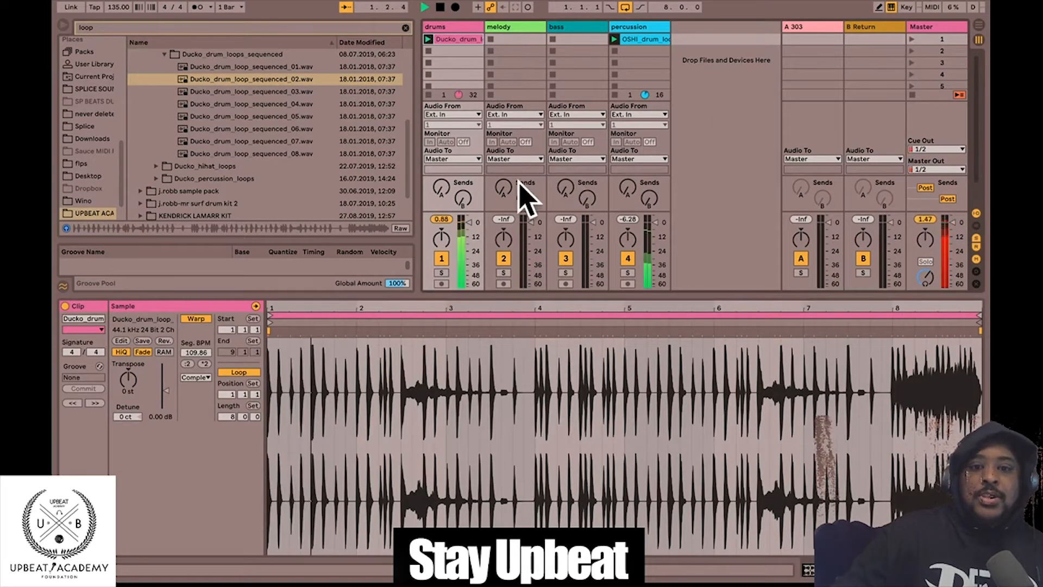
{"action": "left_click", "coordinate": [468, 238]}
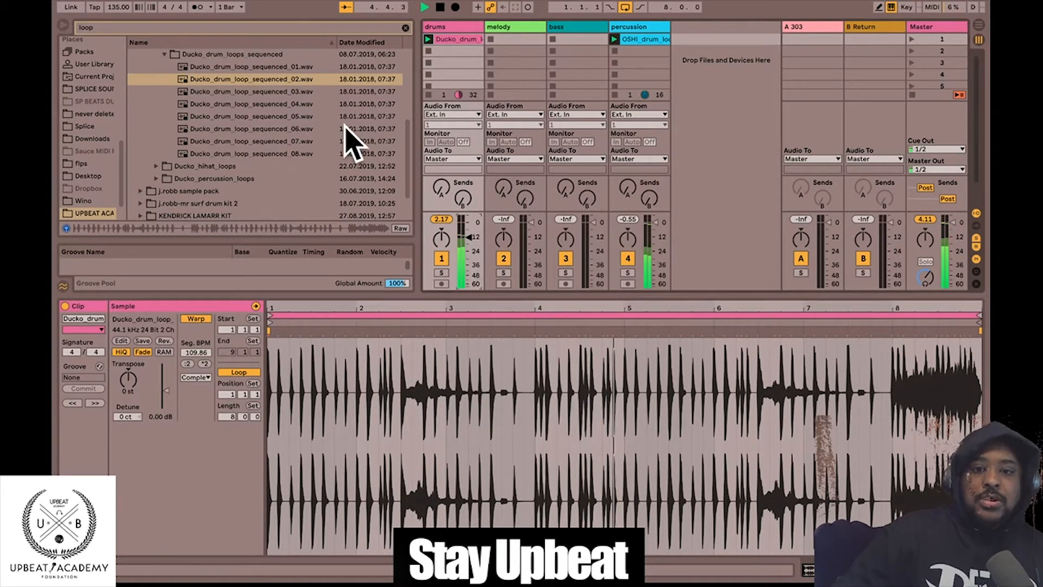
- Relaunch the drums clip and keep its loop brace at bar 9 for a full 8-bar loop
{"action": "left_click", "coordinate": [440, 7]}
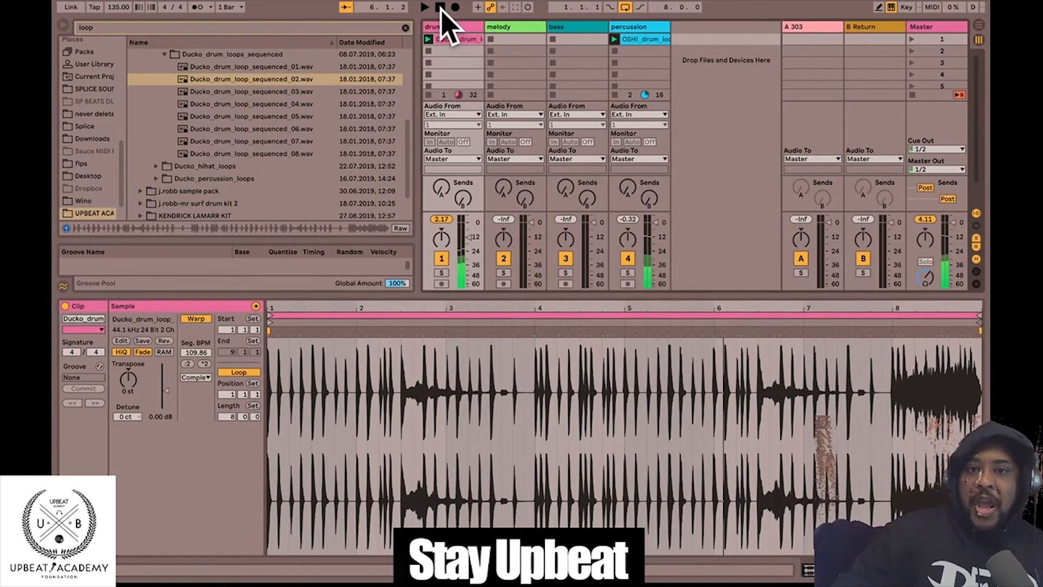
{"action": "left_click", "coordinate": [428, 39]}
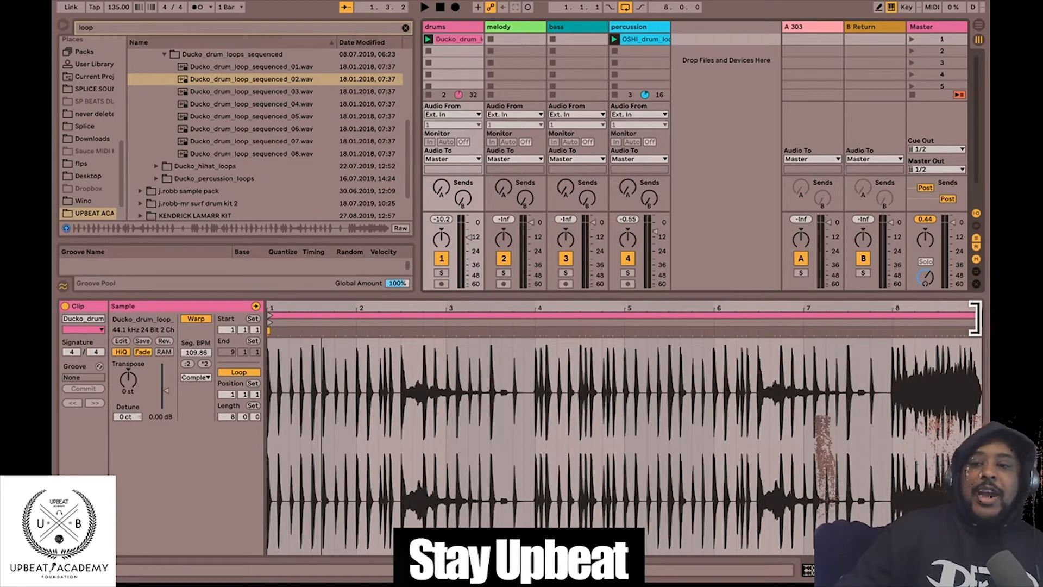
{"action": "mouse_move", "coordinate": [975, 316]}
{"action": "left_mouse_down"}
{"action": "mouse_move", "coordinate": [889, 317]}
{"action": "mouse_move", "coordinate": [983, 312]}
{"action": "mouse_move", "coordinate": [964, 313]}
{"action": "left_mouse_up"}
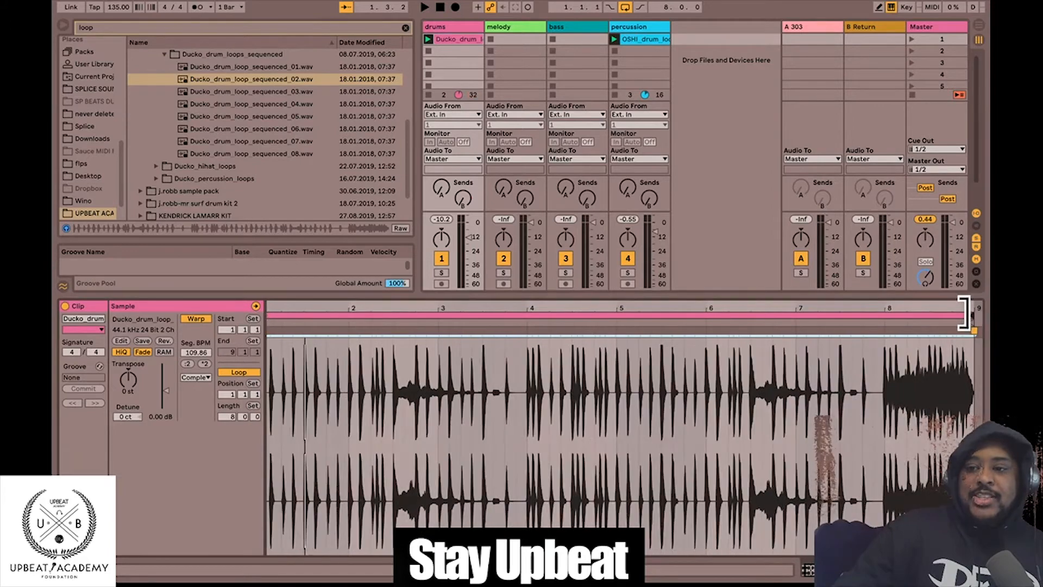
{"action": "left_click", "coordinate": [453, 48]}
{"action": "left_click", "coordinate": [448, 39]}
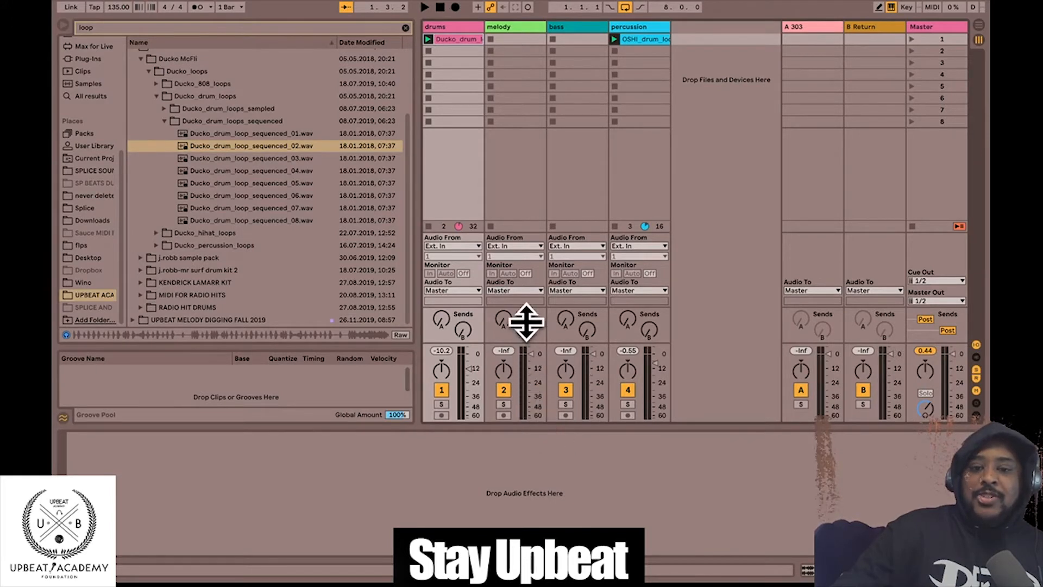
- Open the Ducko drum clip in Clip View and drag the divider up to enlarge the waveform editor
{"action": "double_click", "coordinate": [458, 39]}
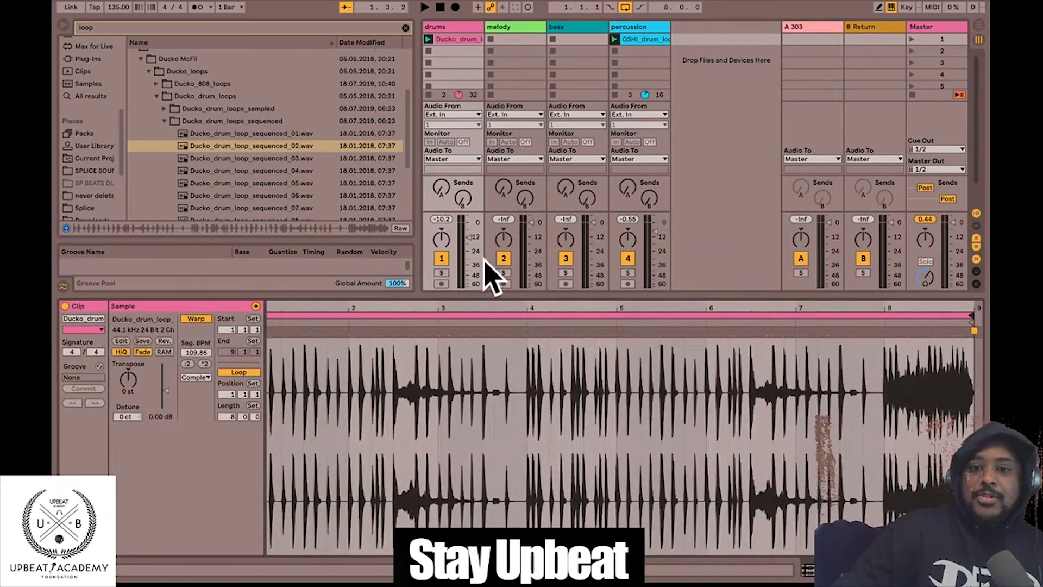
{"action": "left_click_drag", "start_coordinate": [494, 296], "coordinate": [484, 205]}
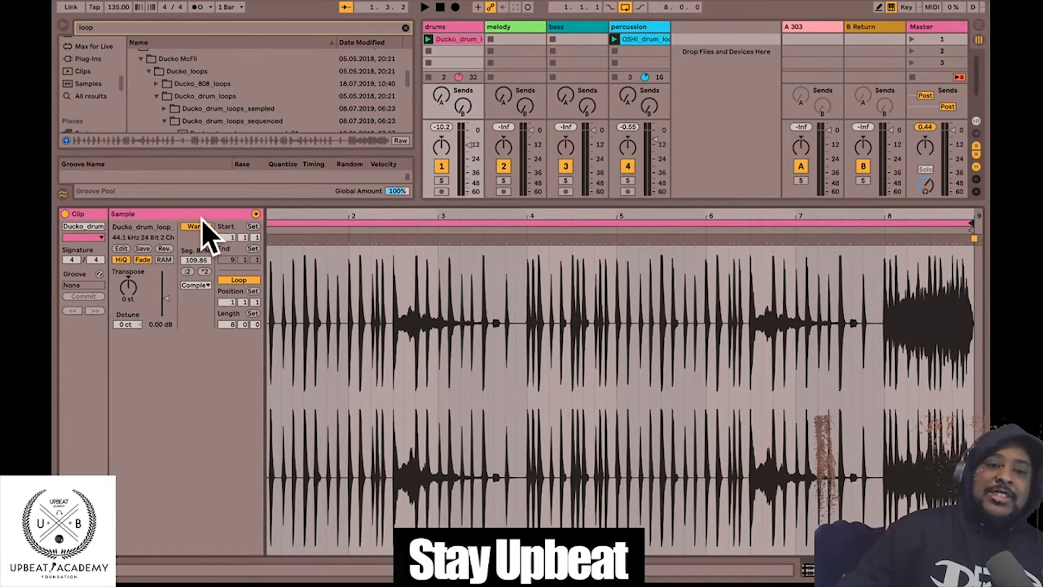
- Move the loop brace end from bar 9 to bar 5 for a 4-bar loop, zooming to check
{"action": "mouse_move", "coordinate": [277, 211]}
{"action": "left_mouse_down"}
{"action": "mouse_move", "coordinate": [283, 337]}
{"action": "mouse_move", "coordinate": [399, 339]}
{"action": "mouse_move", "coordinate": [380, 307]}
{"action": "mouse_move", "coordinate": [277, 213]}
{"action": "left_mouse_up"}
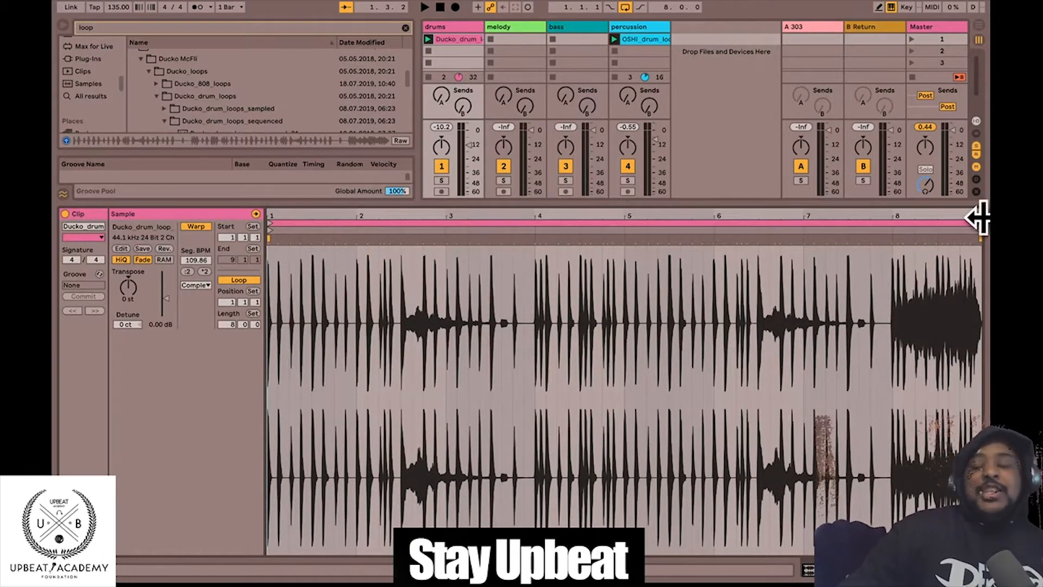
{"action": "left_click_drag", "start_coordinate": [972, 222], "coordinate": [613, 223]}
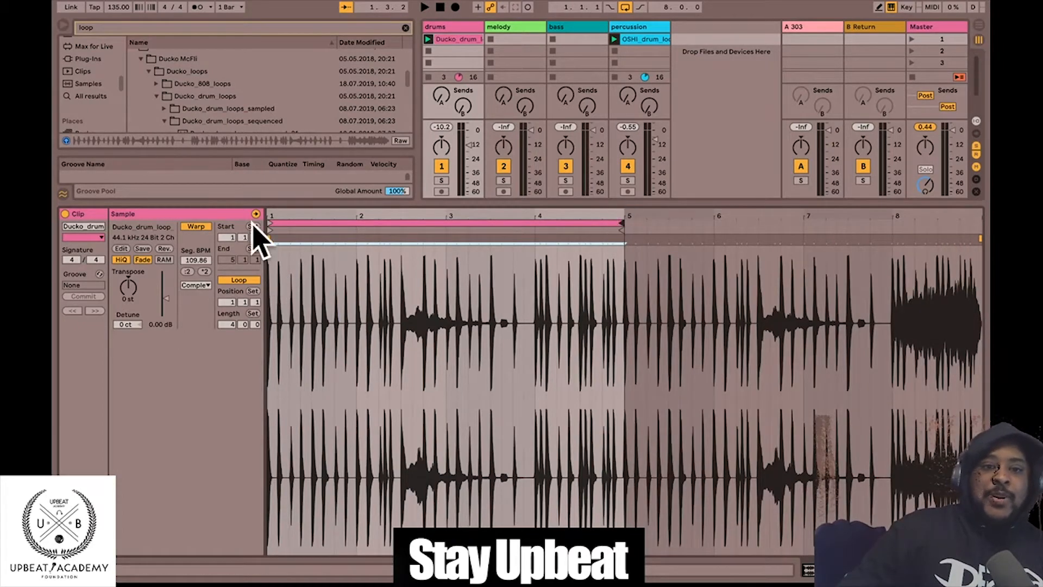
{"action": "left_click_drag", "start_coordinate": [270, 214], "coordinate": [256, 151]}
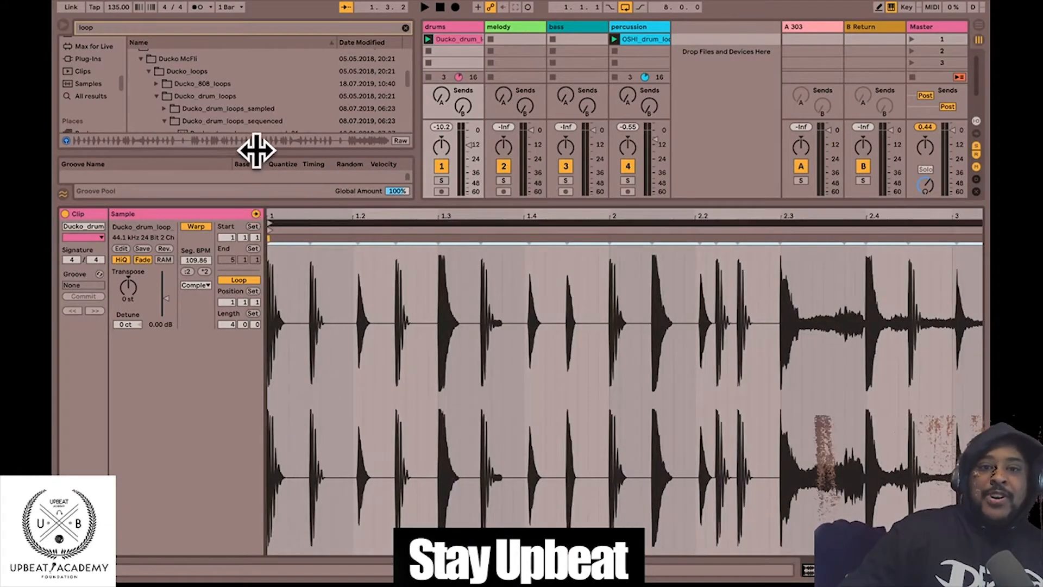
{"action": "left_click_drag", "start_coordinate": [296, 216], "coordinate": [302, 217]}
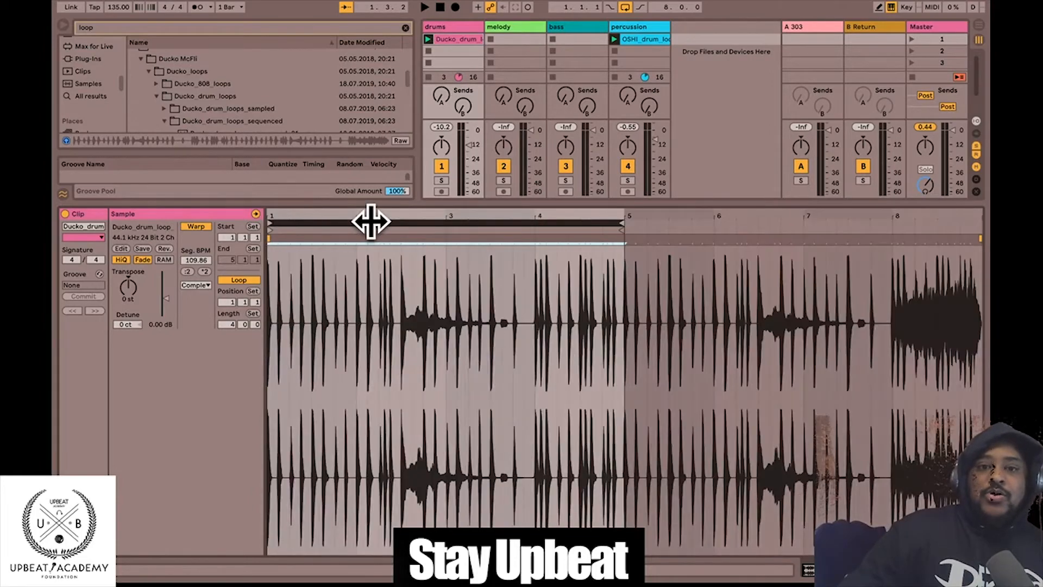
{"action": "mouse_move", "coordinate": [440, 218]}
{"action": "left_mouse_down"}
{"action": "mouse_move", "coordinate": [440, 337]}
{"action": "mouse_move", "coordinate": [439, 218]}
{"action": "left_mouse_up"}
{"action": "mouse_move", "coordinate": [352, 217]}
{"action": "left_mouse_down"}
{"action": "mouse_move", "coordinate": [352, 347]}
{"action": "mouse_move", "coordinate": [352, 216]}
{"action": "left_mouse_up"}
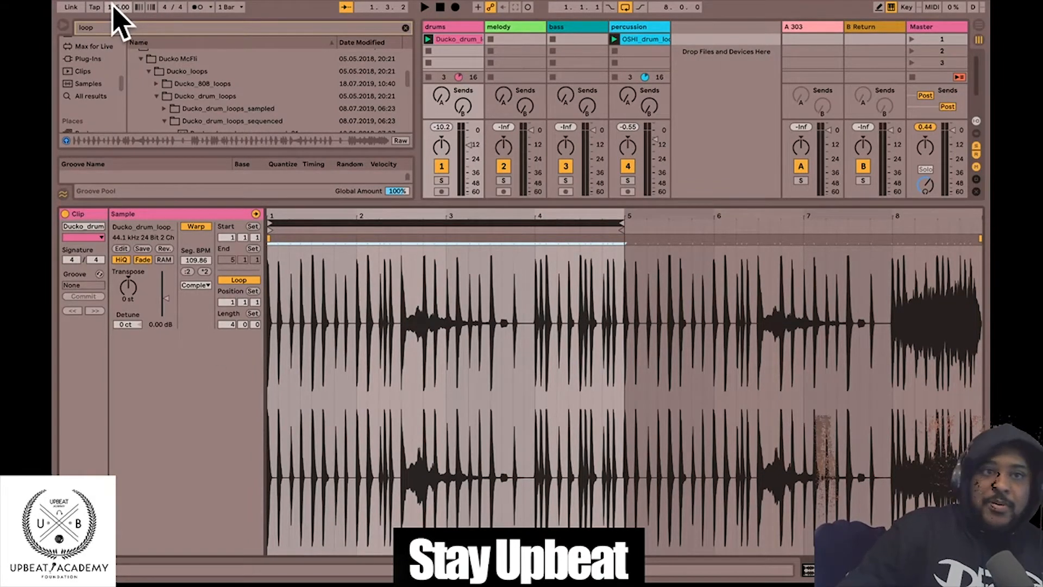
- Set the warp grid to quarter notes and zoom in around the start of bar 2
{"action": "left_click", "coordinate": [326, 223]}
{"action": "right_click", "coordinate": [383, 470]}
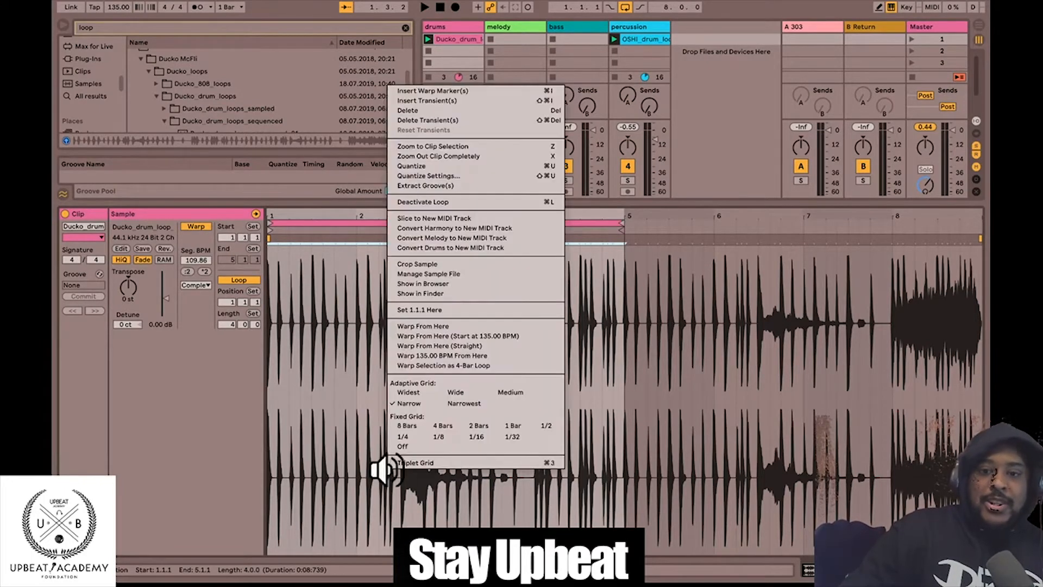
{"action": "left_click", "coordinate": [402, 437]}
{"action": "left_click_drag", "start_coordinate": [342, 224], "coordinate": [377, 224]}
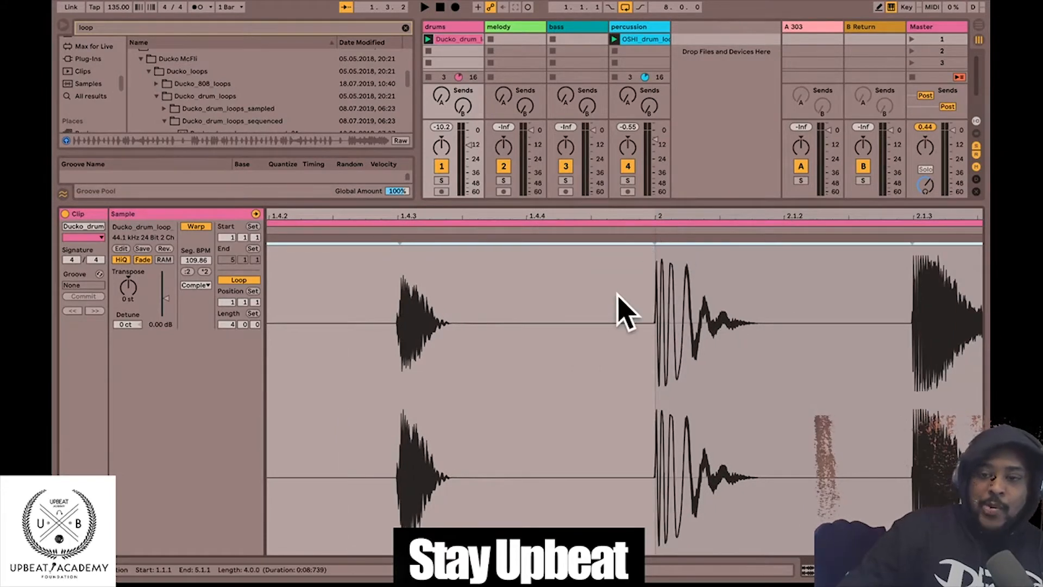
{"action": "right_click", "coordinate": [604, 308]}
{"action": "left_click", "coordinate": [556, 382]}
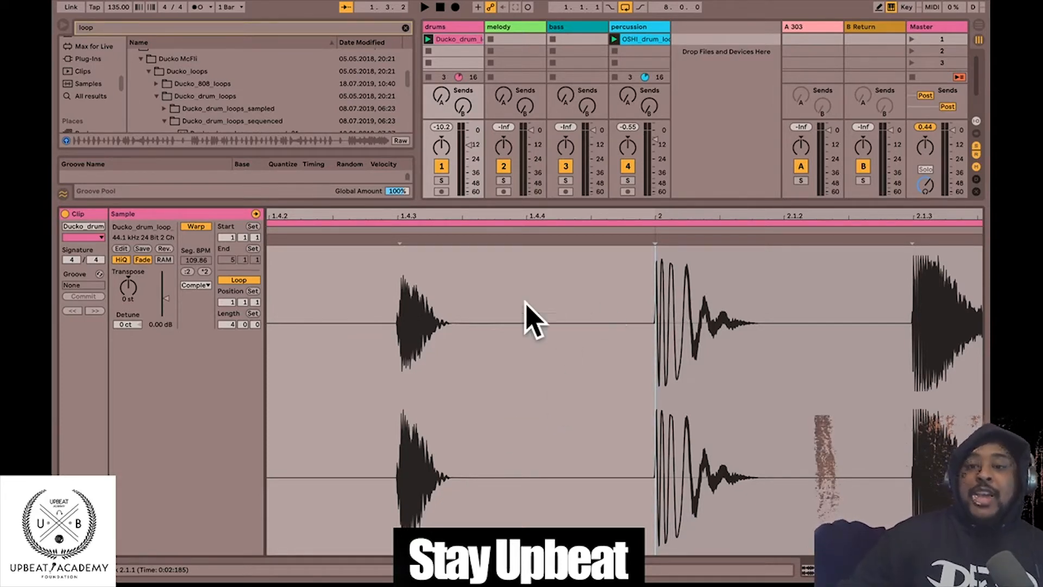
- Switch to Fixed Grid 1/8 and add a warp marker on the bar 2 transient
{"action": "right_click", "coordinate": [515, 384]}
{"action": "left_click", "coordinate": [568, 350]}
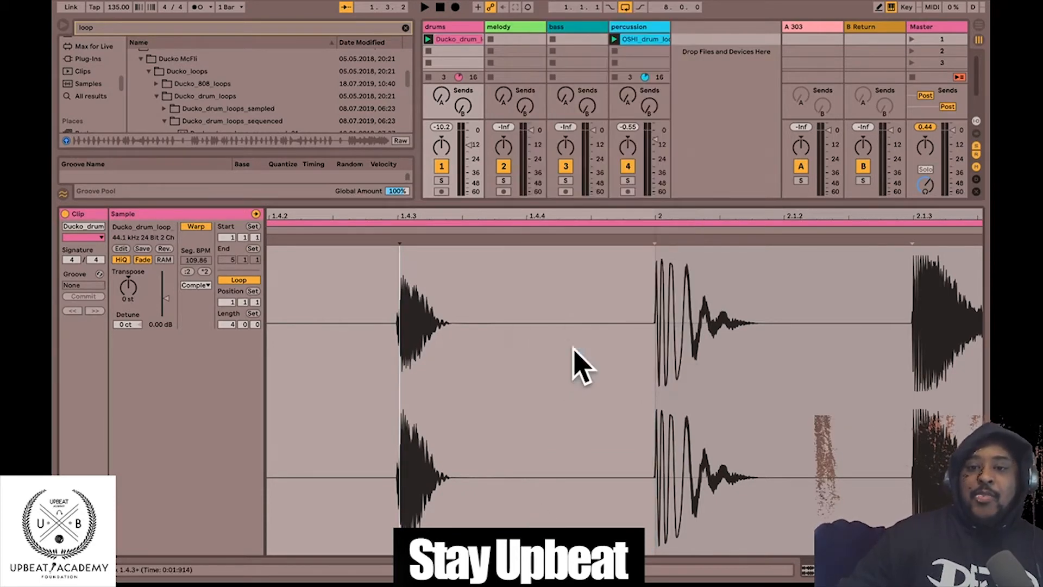
{"action": "left_click_drag", "start_coordinate": [656, 222], "coordinate": [663, 256]}
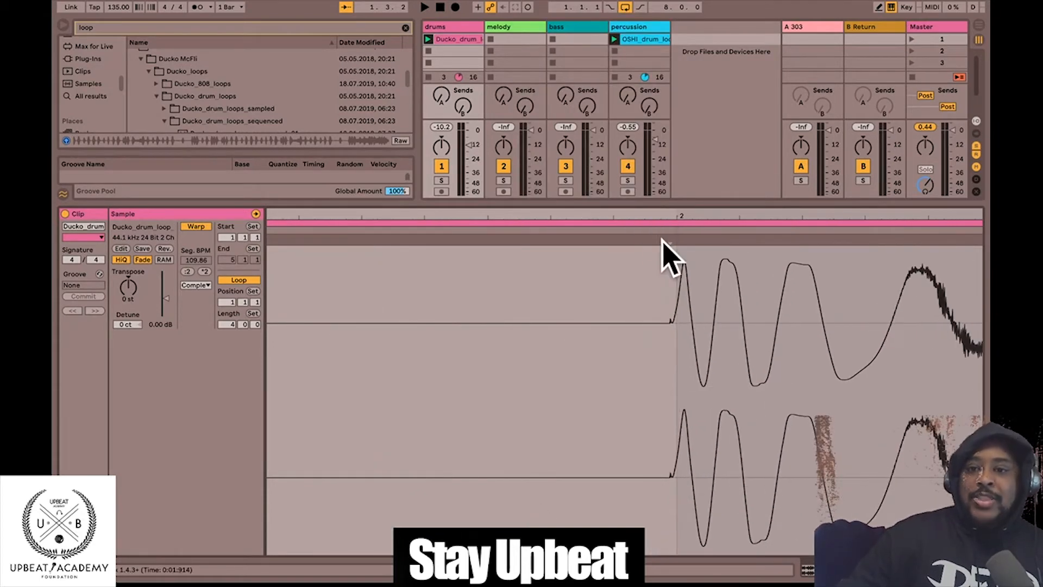
{"action": "double_click", "coordinate": [677, 241]}
{"action": "left_click_drag", "start_coordinate": [675, 215], "coordinate": [669, 135]}
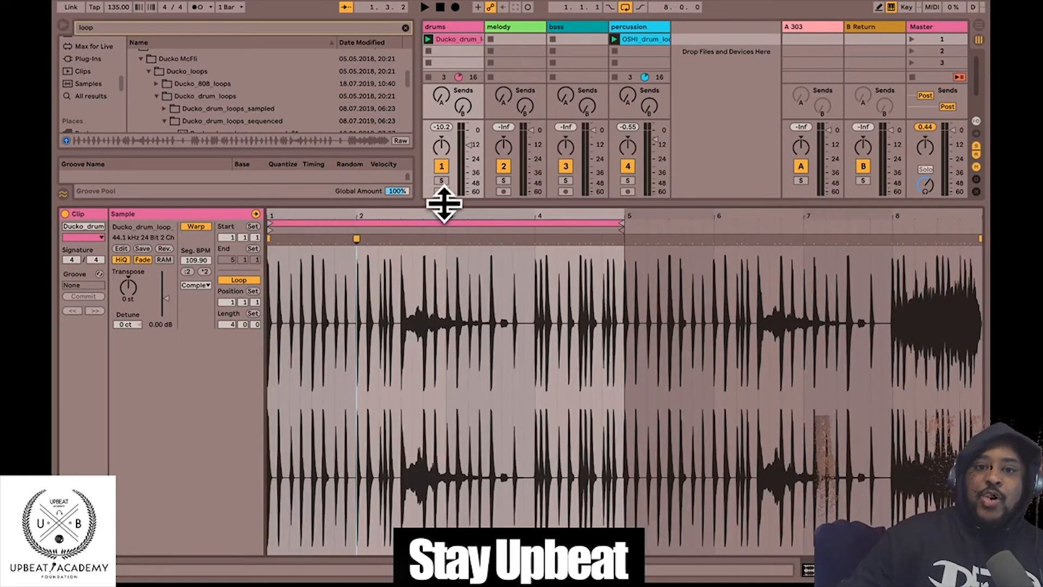
- Pin warp markers to drum hits around beats 1.3 through bar 4, bringing segment tempo to 110.00 BPM
{"action": "mouse_move", "coordinate": [445, 216]}
{"action": "left_mouse_down"}
{"action": "mouse_move", "coordinate": [444, 271]}
{"action": "mouse_move", "coordinate": [444, 228]}
{"action": "left_mouse_up"}
{"action": "mouse_move", "coordinate": [658, 215]}
{"action": "left_mouse_down"}
{"action": "mouse_move", "coordinate": [654, 243]}
{"action": "mouse_move", "coordinate": [658, 163]}
{"action": "left_mouse_up"}
{"action": "mouse_move", "coordinate": [625, 216]}
{"action": "left_mouse_down"}
{"action": "mouse_move", "coordinate": [723, 250]}
{"action": "mouse_move", "coordinate": [722, 239]}
{"action": "mouse_move", "coordinate": [628, 216]}
{"action": "left_mouse_up"}
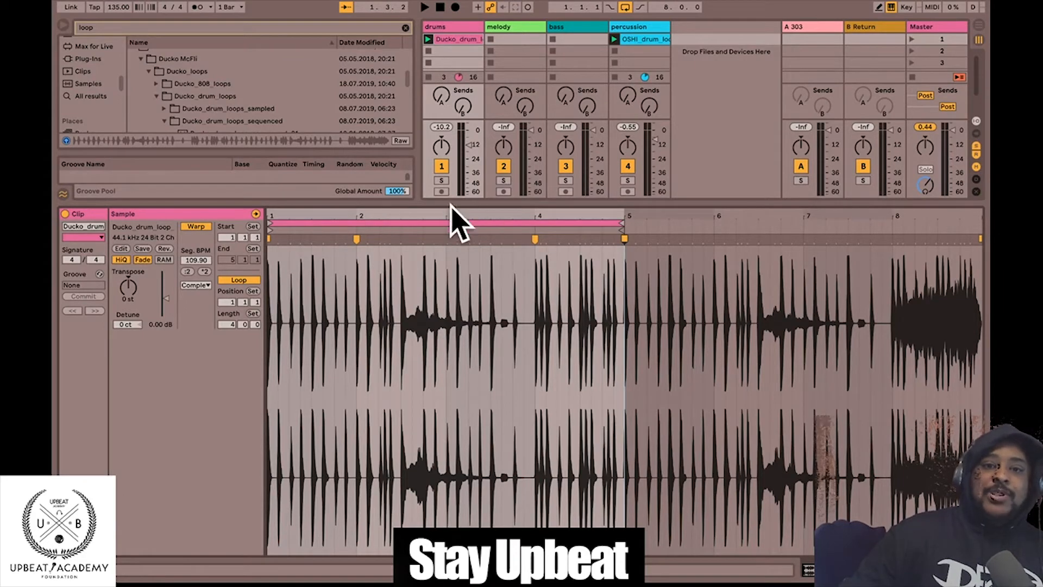
{"action": "left_click_drag", "start_coordinate": [450, 217], "coordinate": [437, 195]}
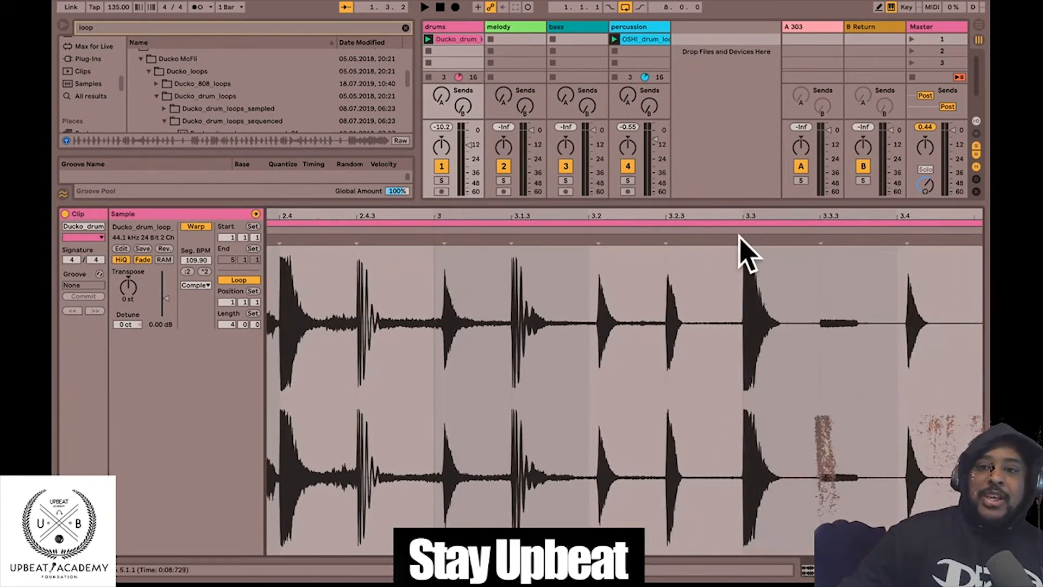
{"action": "left_click_drag", "start_coordinate": [741, 238], "coordinate": [489, 202]}
{"action": "left_click_drag", "start_coordinate": [293, 221], "coordinate": [295, 221]}
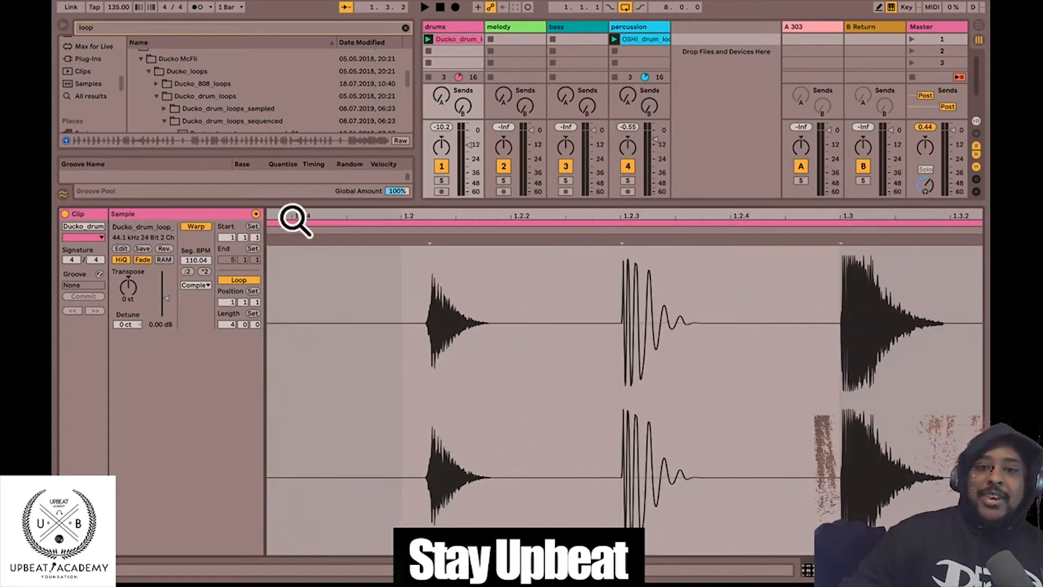
{"action": "double_click", "coordinate": [842, 239]}
{"action": "left_click_drag", "start_coordinate": [829, 218], "coordinate": [387, 215]}
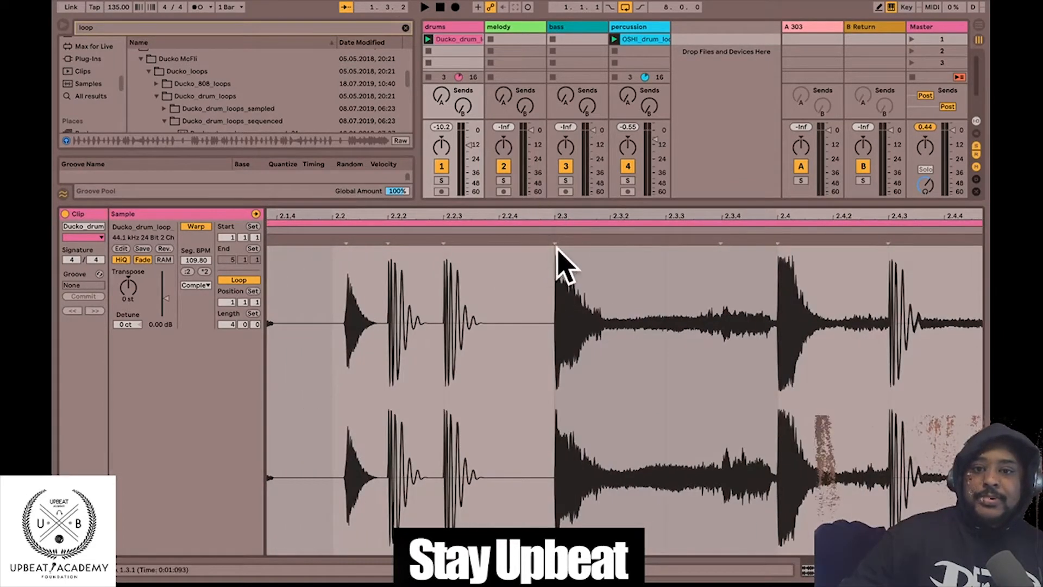
- Play the warped drums clip, toggling drums solo and the metronome on and off, then stop
{"action": "left_click", "coordinate": [428, 39]}
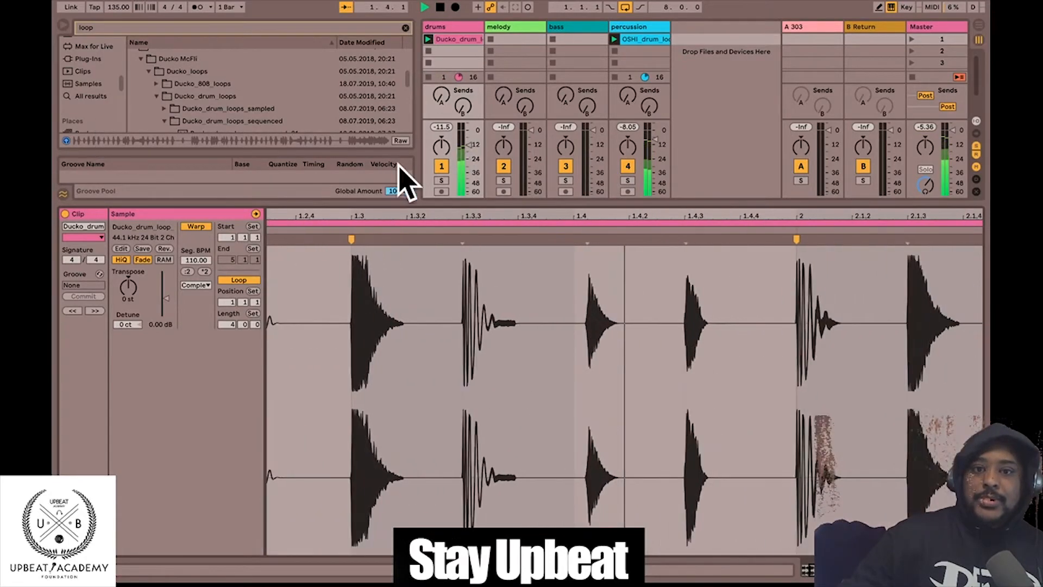
{"action": "left_click", "coordinate": [440, 182]}
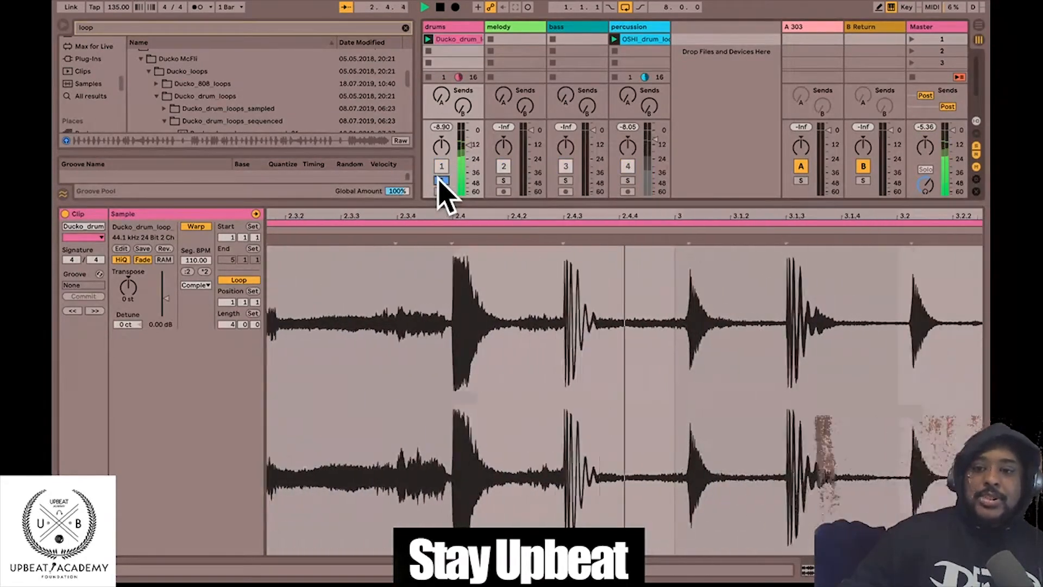
{"action": "left_click", "coordinate": [439, 178]}
{"action": "left_click", "coordinate": [204, 4]}
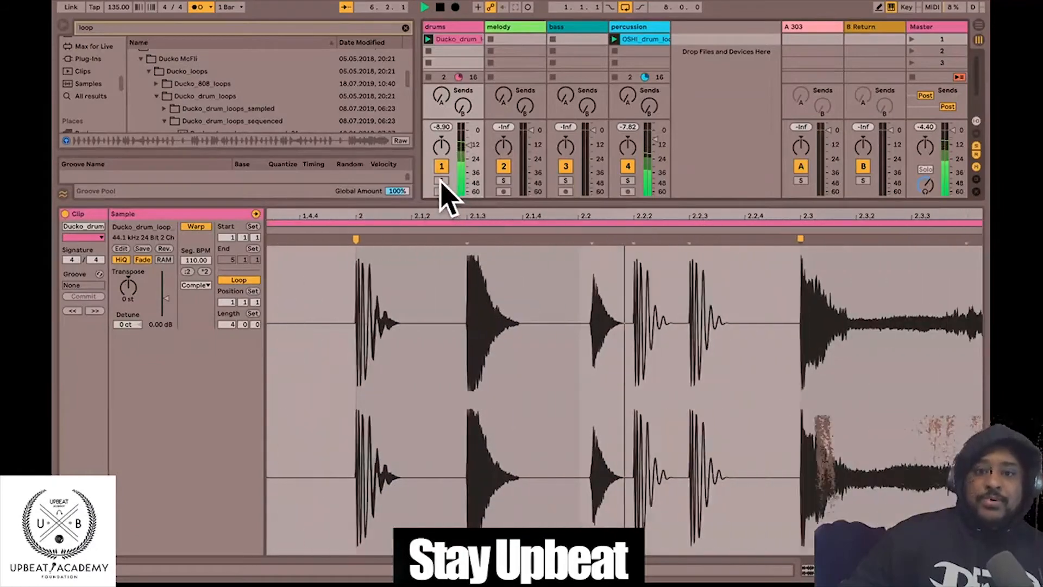
{"action": "left_click", "coordinate": [198, 7]}
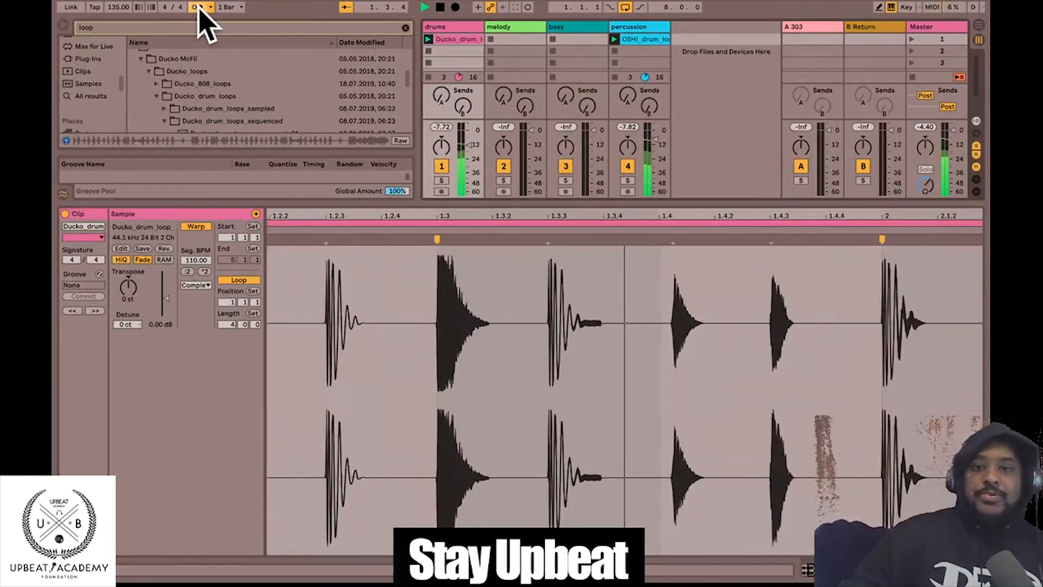
{"action": "left_click", "coordinate": [440, 8]}
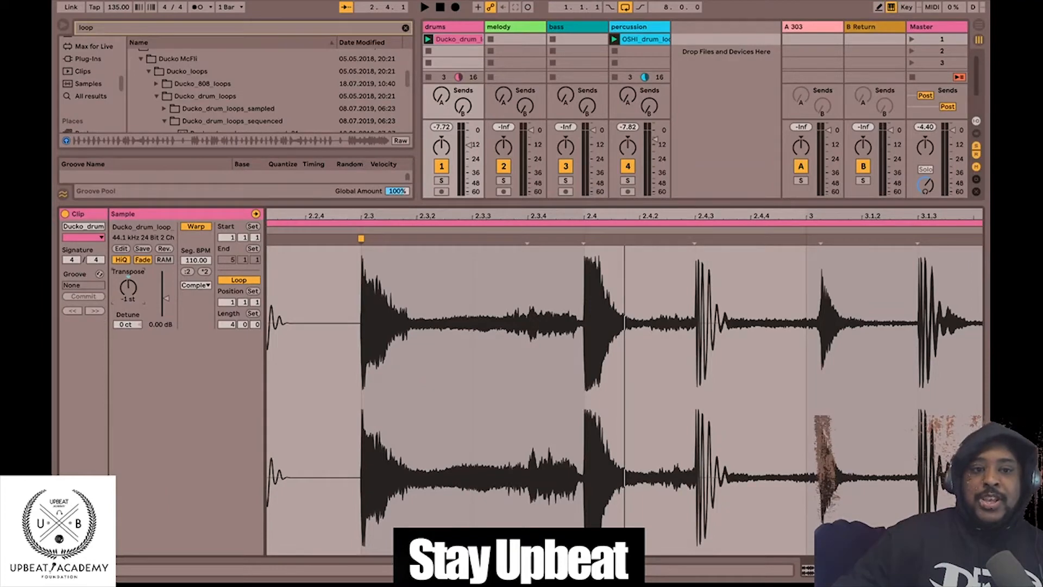
- Move the drum clip's loop brace to start at bar 3 and play it back
{"action": "left_click", "coordinate": [428, 39]}
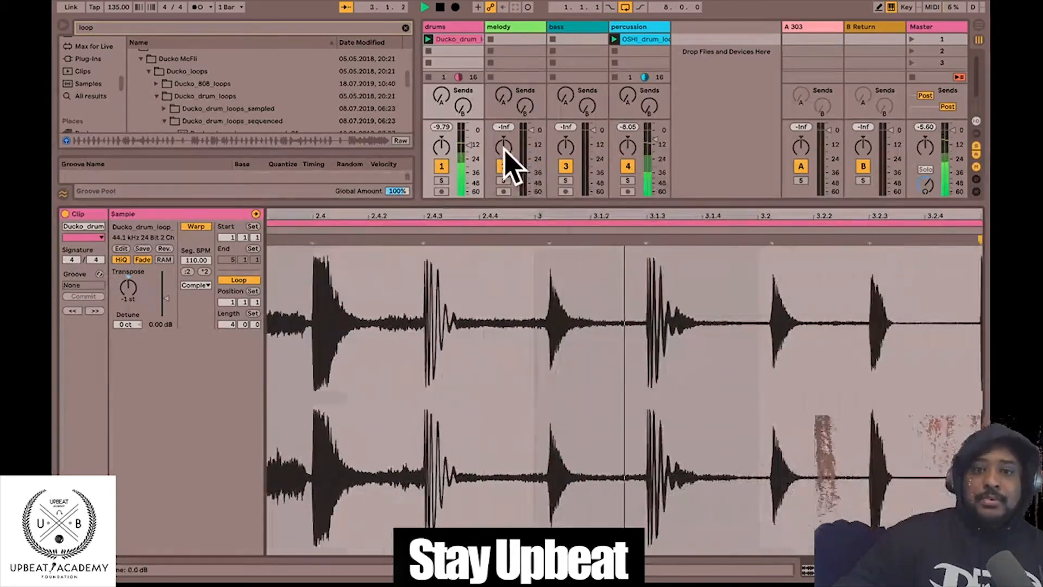
{"action": "left_click_drag", "start_coordinate": [510, 217], "coordinate": [472, 40]}
{"action": "left_click", "coordinate": [440, 7]}
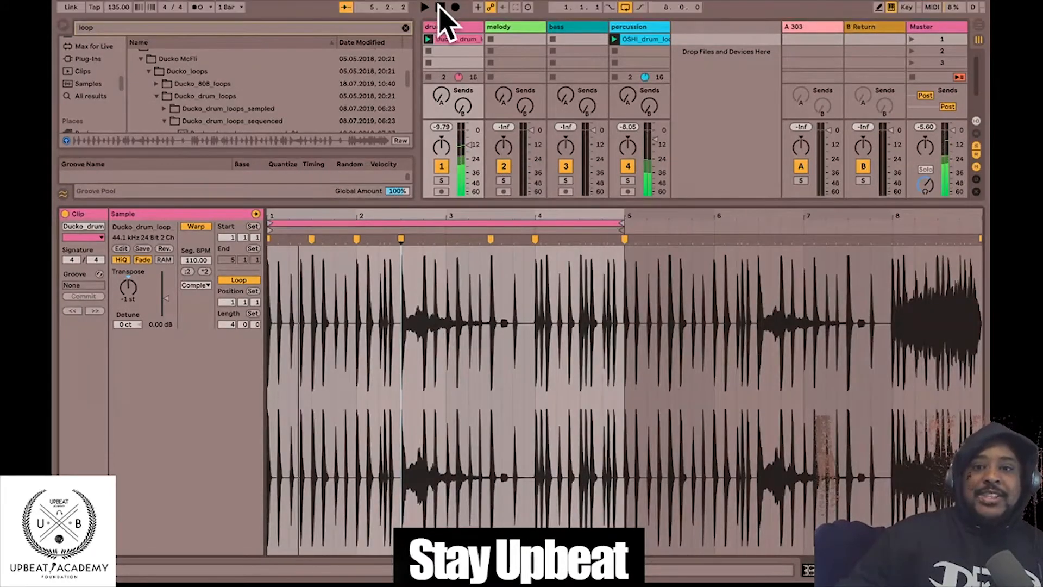
{"action": "left_click_drag", "start_coordinate": [273, 221], "coordinate": [447, 206]}
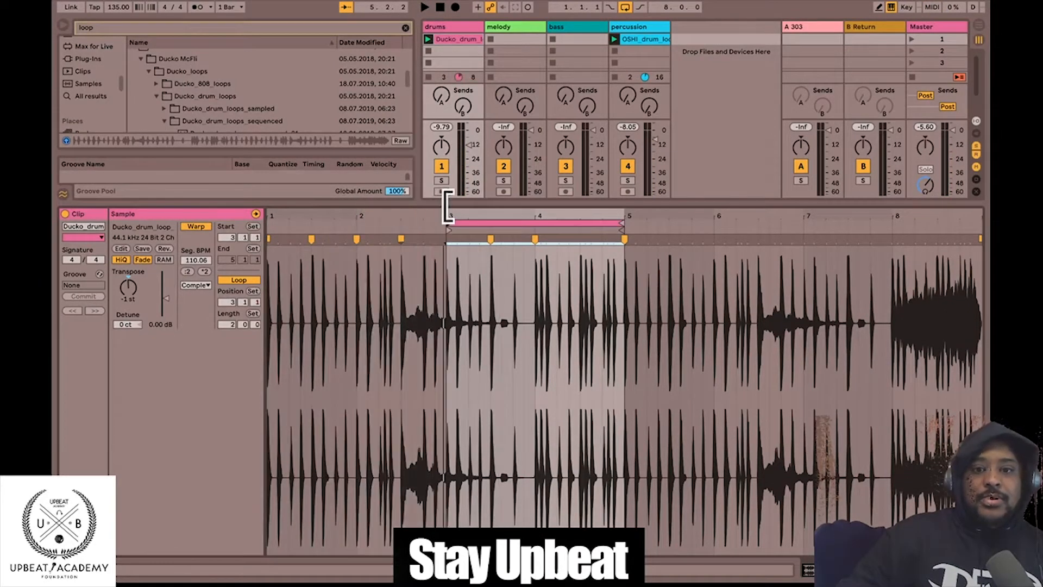
{"action": "left_click", "coordinate": [428, 39]}
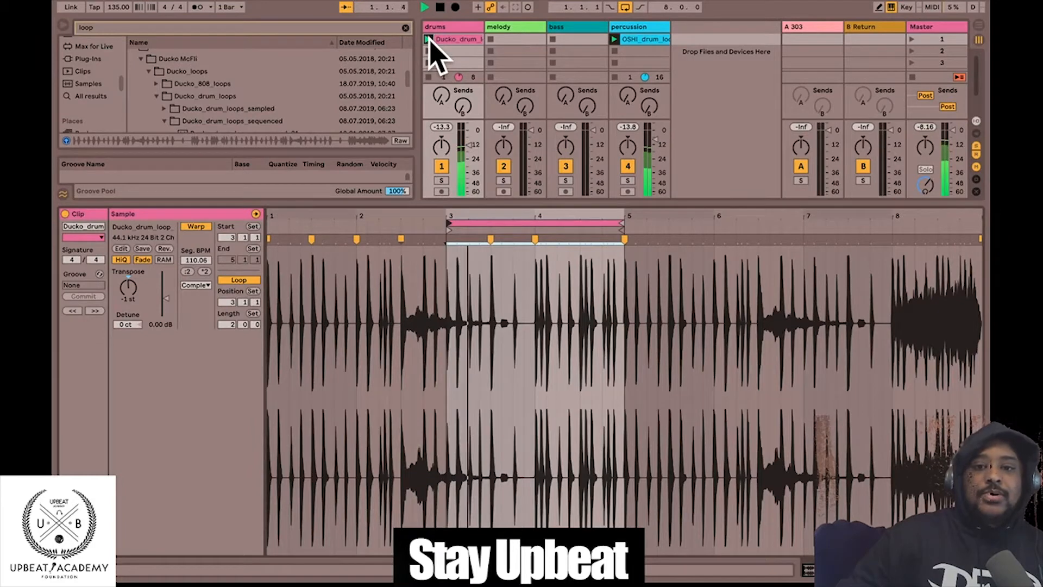
- Set the drum loop to bars 1–2 with a length of 1 bar, then check playback
{"action": "left_click_drag", "start_coordinate": [480, 221], "coordinate": [277, 233]}
{"action": "left_click_drag", "start_coordinate": [446, 219], "coordinate": [348, 220]}
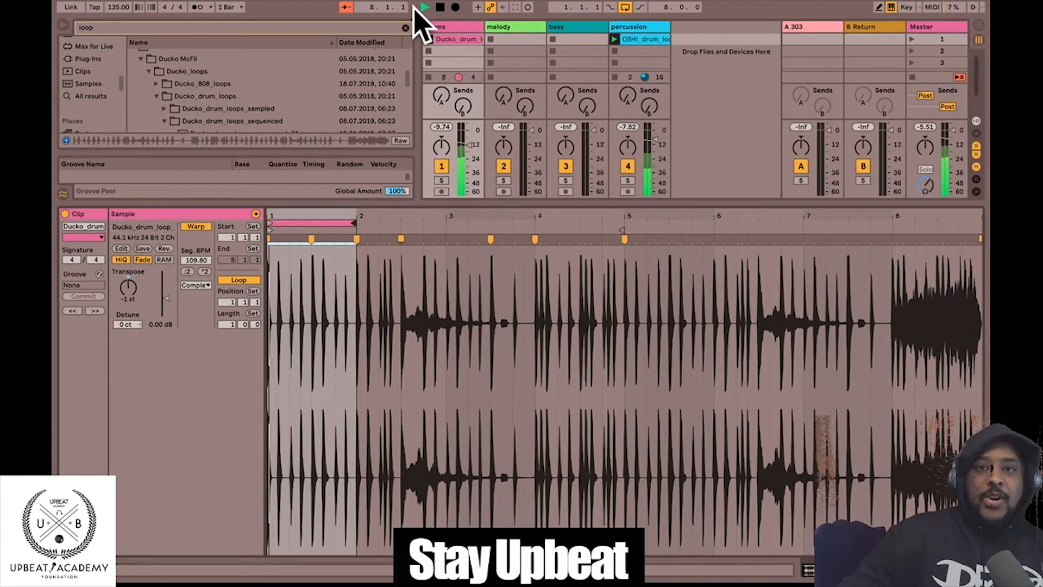
{"action": "left_click", "coordinate": [440, 7]}
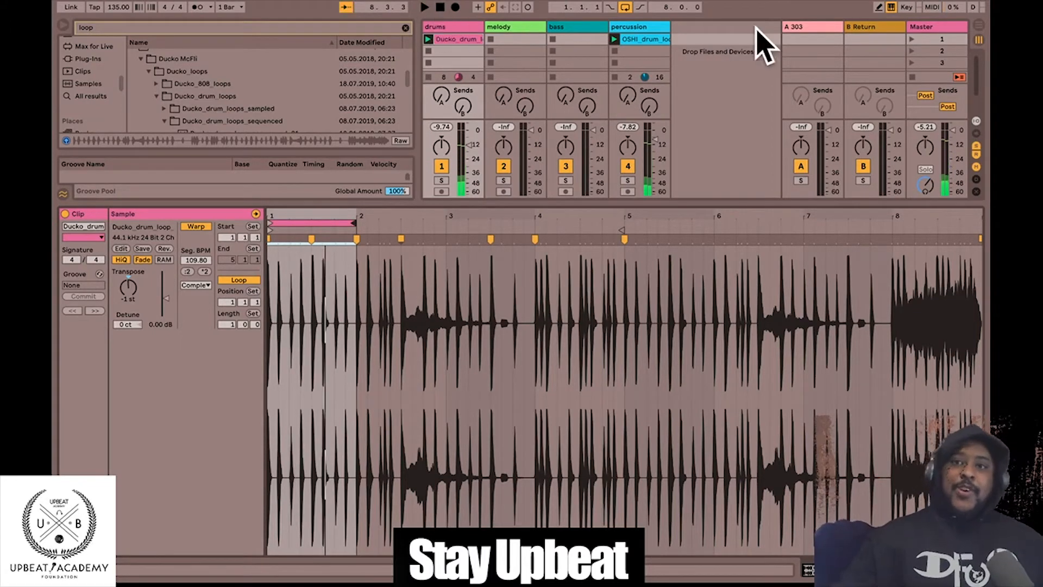
{"action": "left_click", "coordinate": [913, 38]}
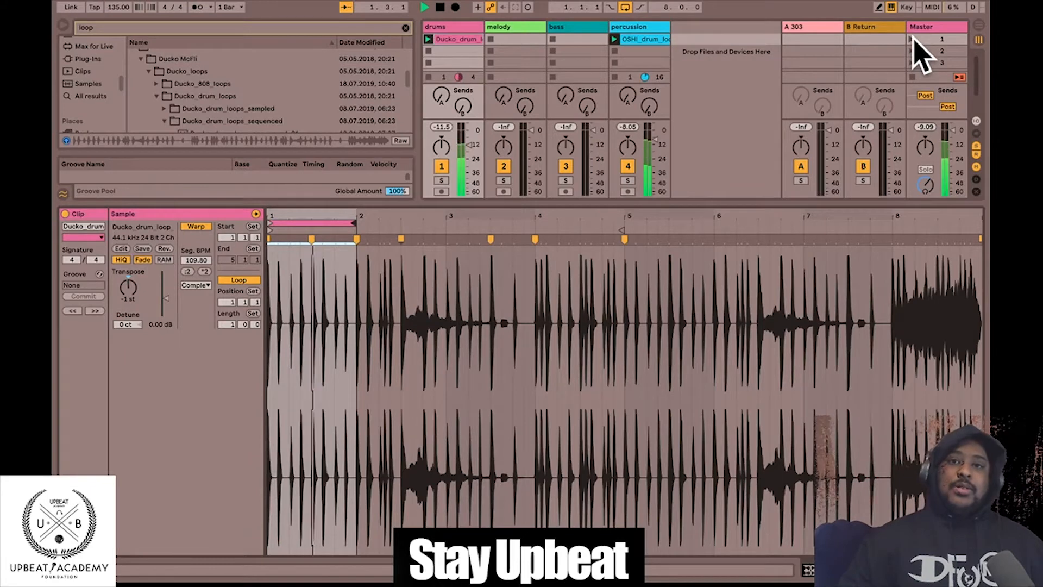
{"action": "left_click", "coordinate": [440, 7]}
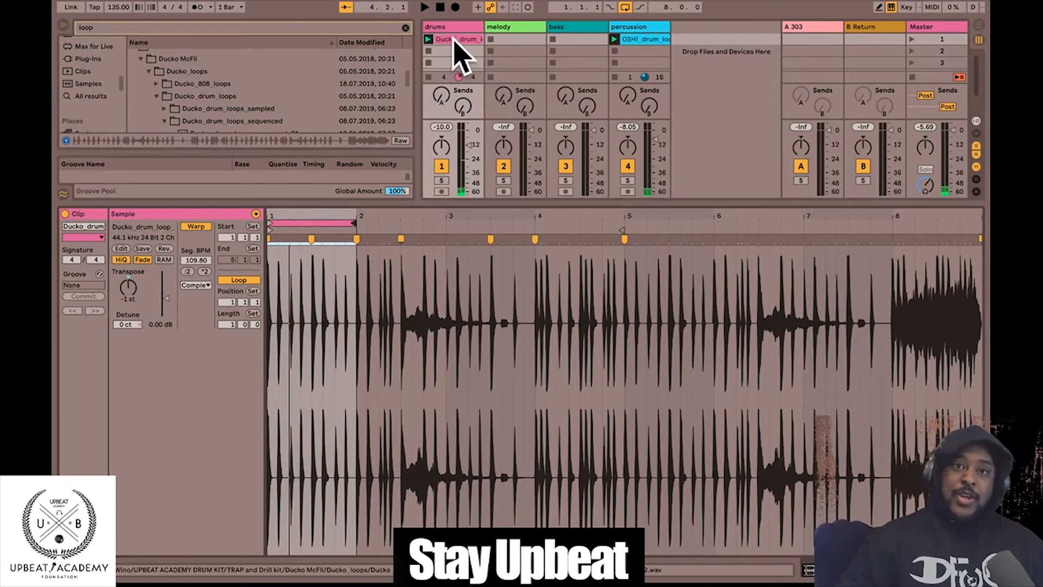
- Duplicate the Ducko drum clip into scene 2 looping bars 3–5, and copy the OSHI clip there
{"action": "right_click", "coordinate": [454, 40]}
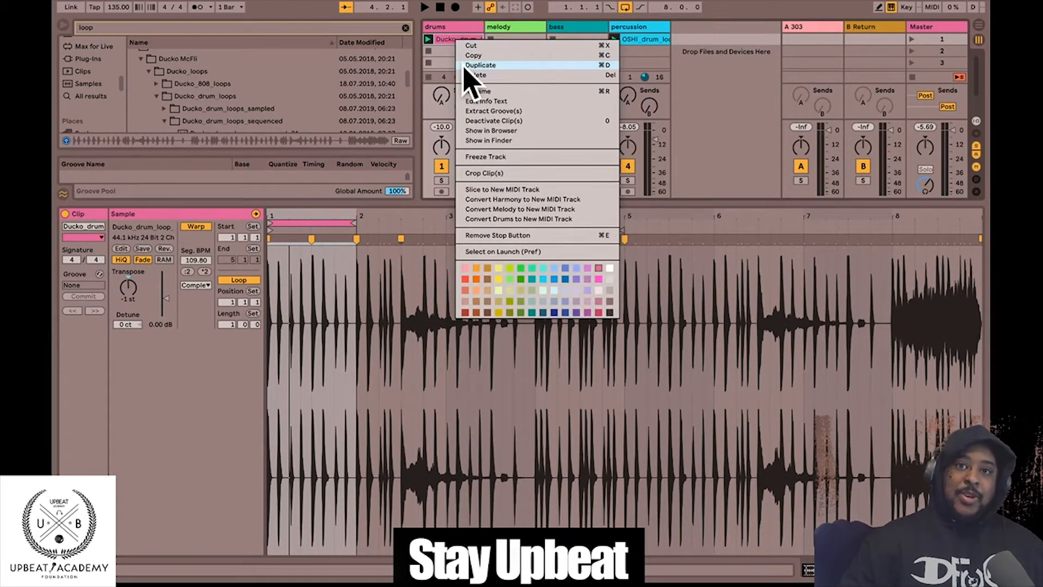
{"action": "left_click", "coordinate": [405, 44]}
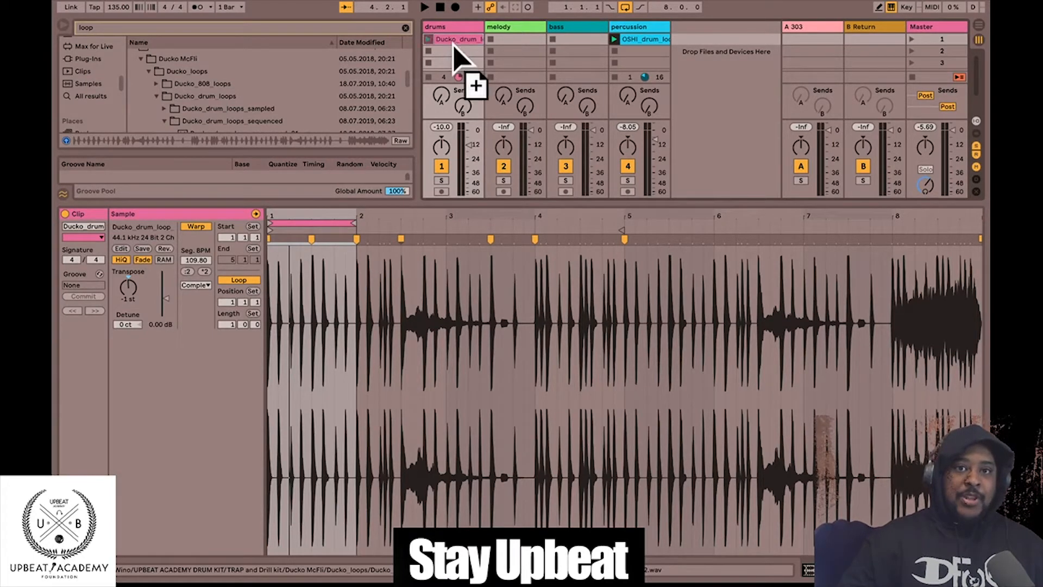
{"action": "left_click_drag", "start_coordinate": [453, 44], "coordinate": [456, 50]}
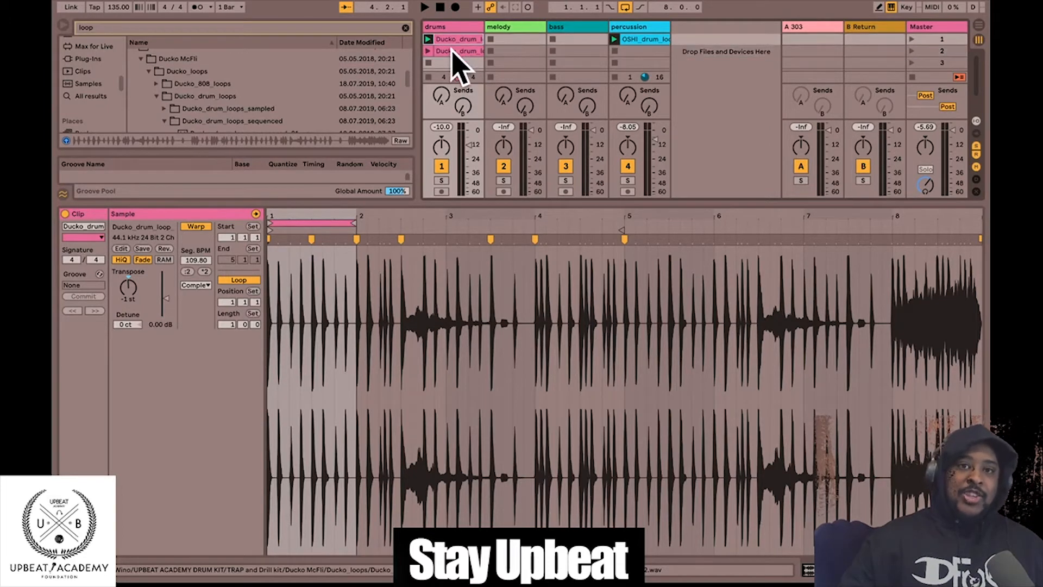
{"action": "left_click", "coordinate": [454, 43]}
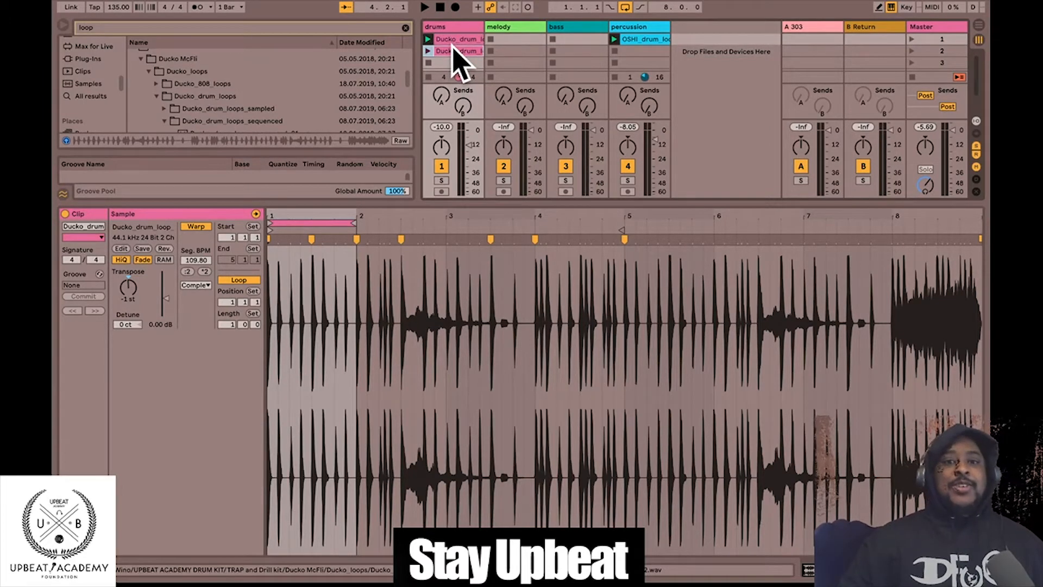
{"action": "left_click_drag", "start_coordinate": [303, 219], "coordinate": [483, 206]}
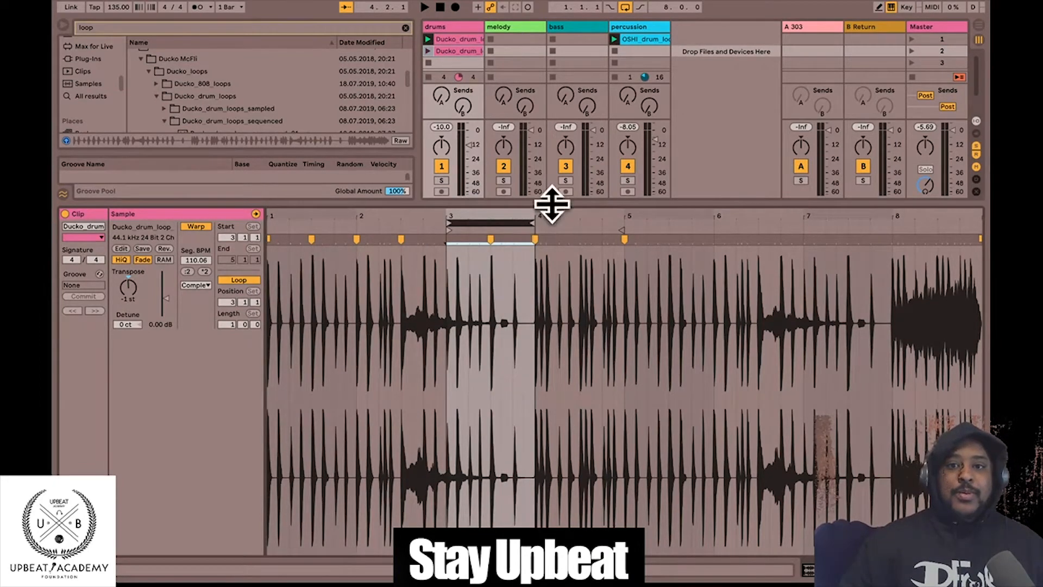
{"action": "left_click_drag", "start_coordinate": [525, 220], "coordinate": [618, 201]}
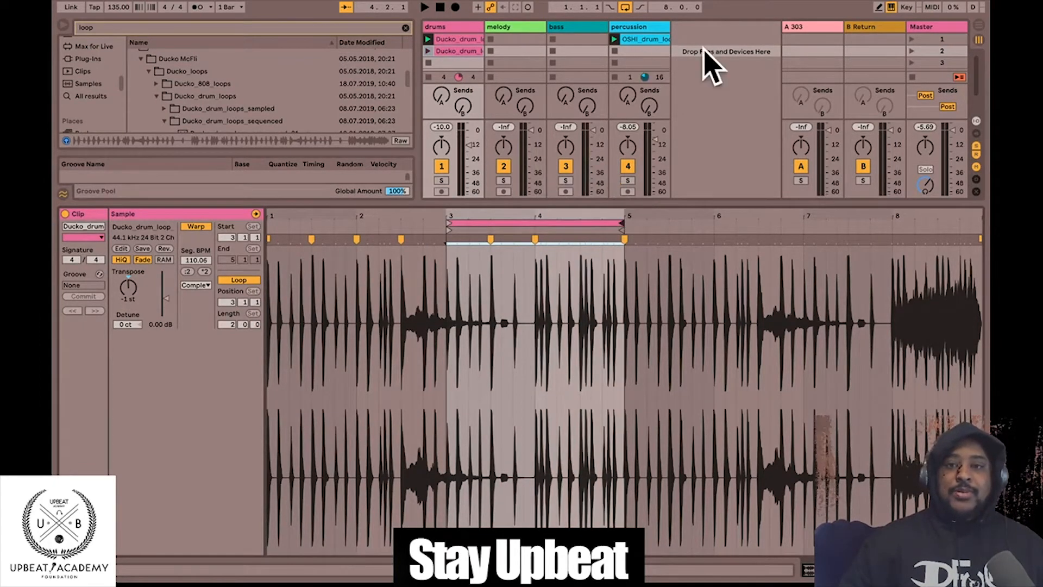
{"action": "left_click", "coordinate": [659, 40]}
{"action": "left_click_drag", "start_coordinate": [659, 38], "coordinate": [657, 49]}
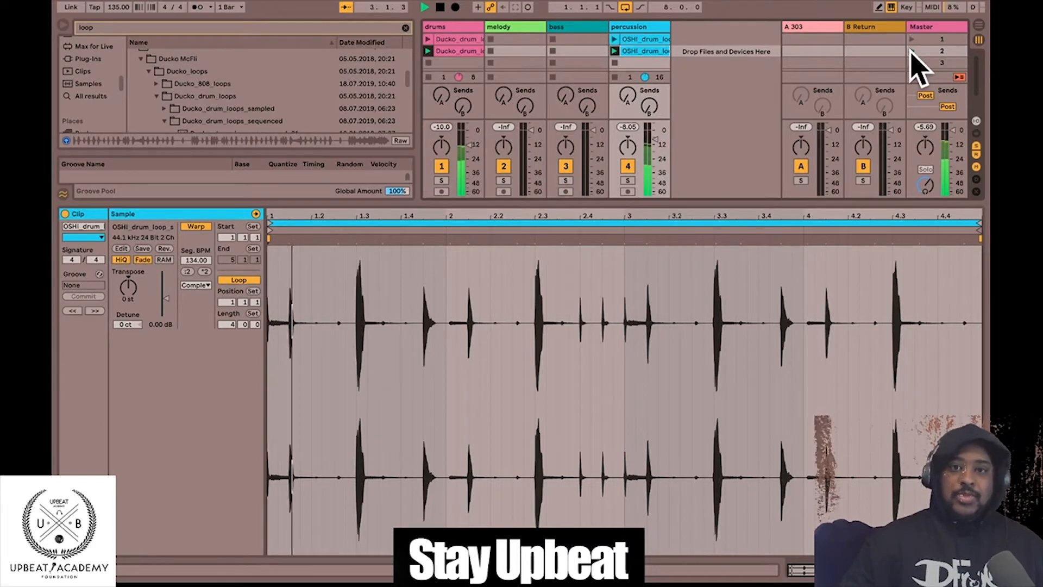
- Shift the scene 2 drum clip's loop to bars 4–6 and play scene 1 to listen
{"action": "left_click", "coordinate": [458, 51]}
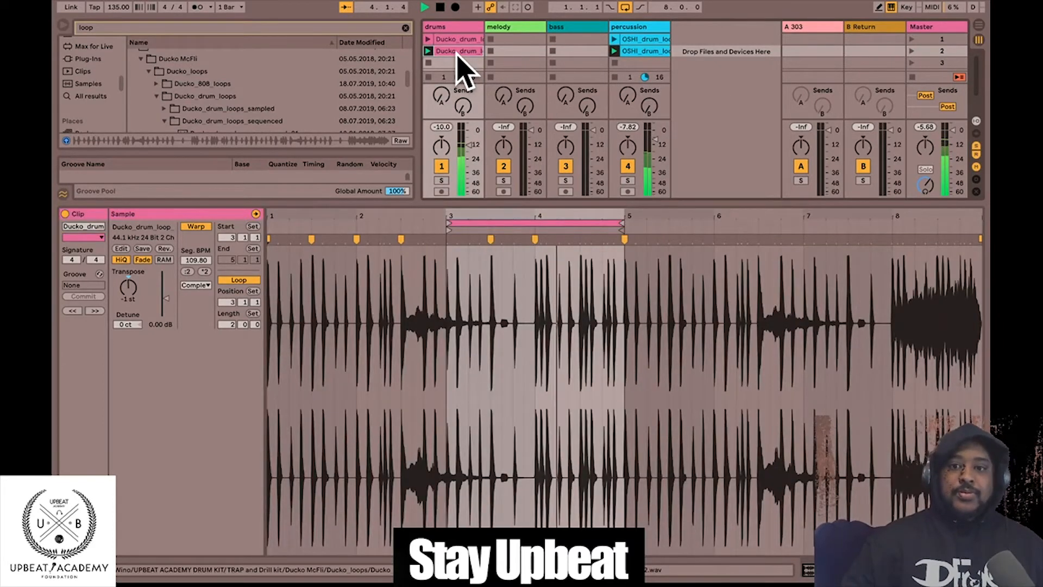
{"action": "left_click_drag", "start_coordinate": [482, 220], "coordinate": [574, 217]}
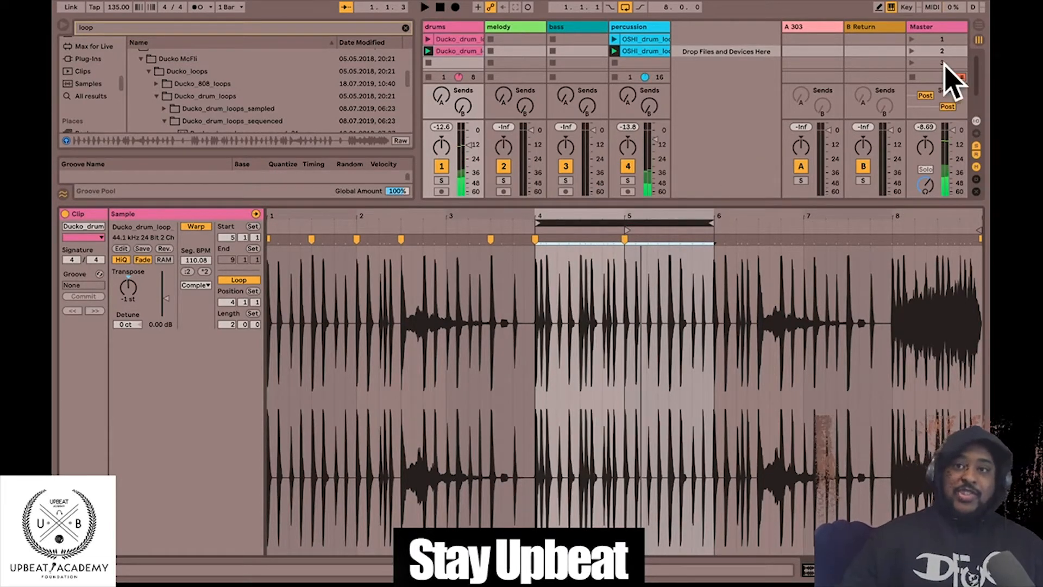
{"action": "left_click", "coordinate": [913, 38]}
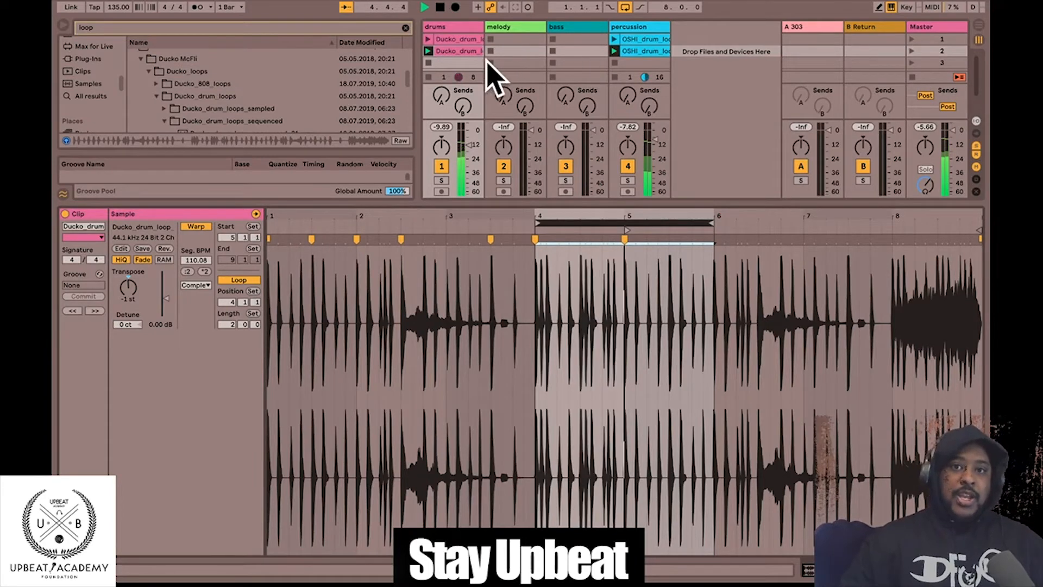
- Copy the drum clip into scene 3 and move its loop to bars 6–8
{"action": "left_click", "coordinate": [463, 52]}
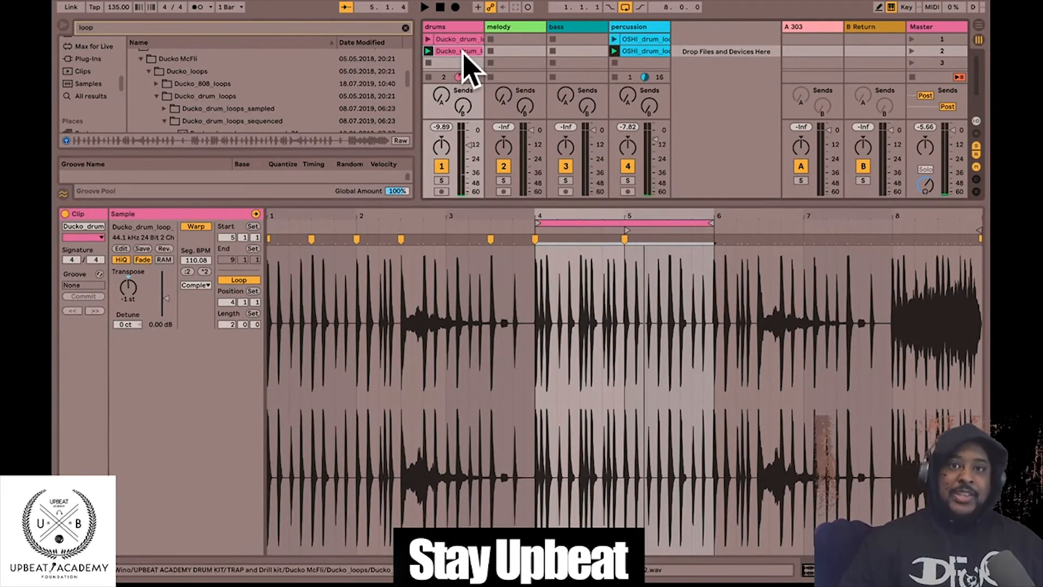
{"action": "left_click", "coordinate": [461, 52]}
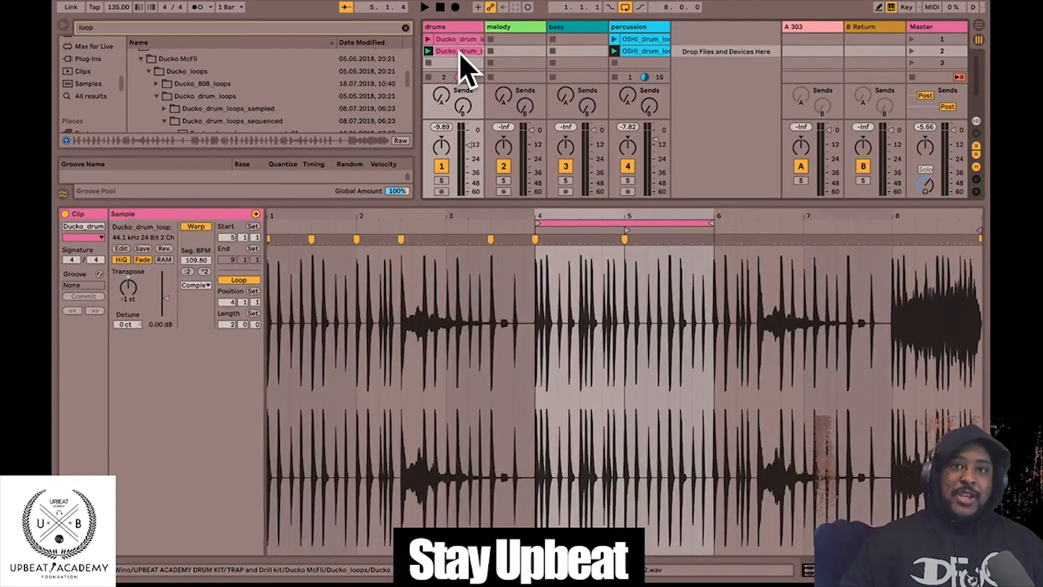
{"action": "left_click_drag", "start_coordinate": [461, 52], "coordinate": [459, 62]}
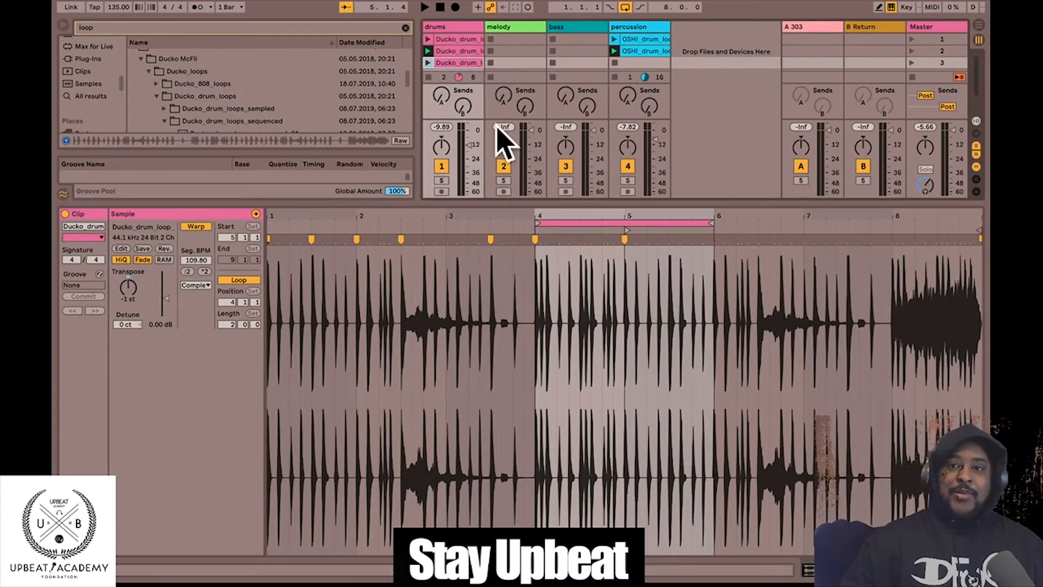
{"action": "left_click_drag", "start_coordinate": [604, 226], "coordinate": [777, 211]}
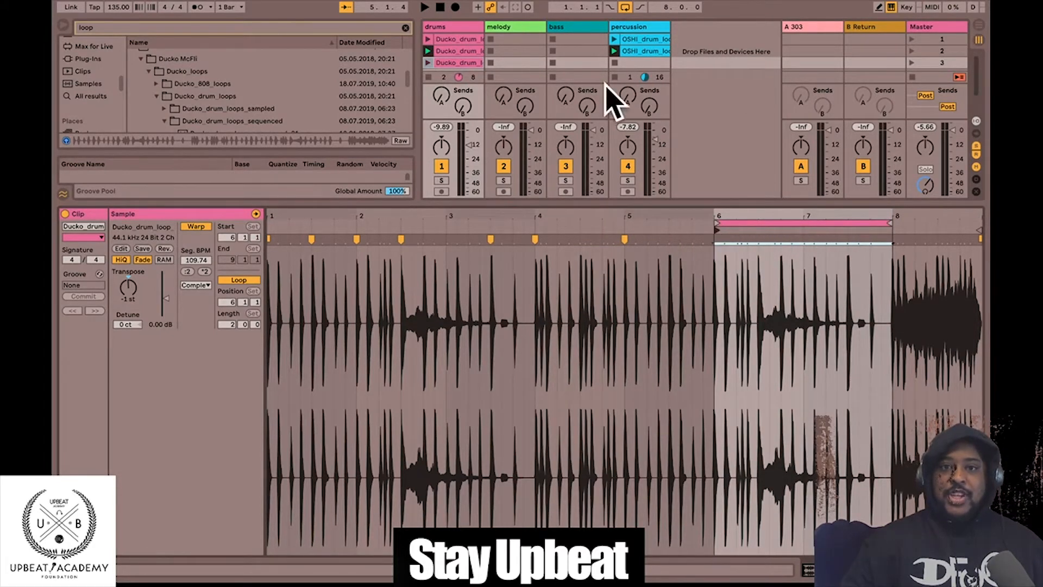
- Copy the OSHI percussion clip into scene 3 and play back, reviewing both loops
{"action": "left_click_drag", "start_coordinate": [632, 51], "coordinate": [630, 63]}
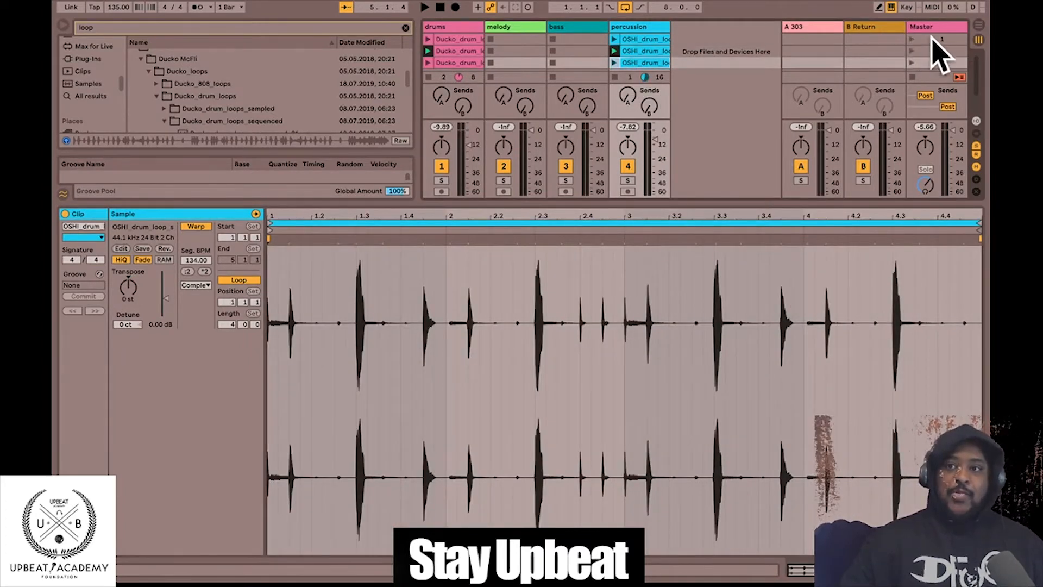
{"action": "left_click", "coordinate": [912, 39]}
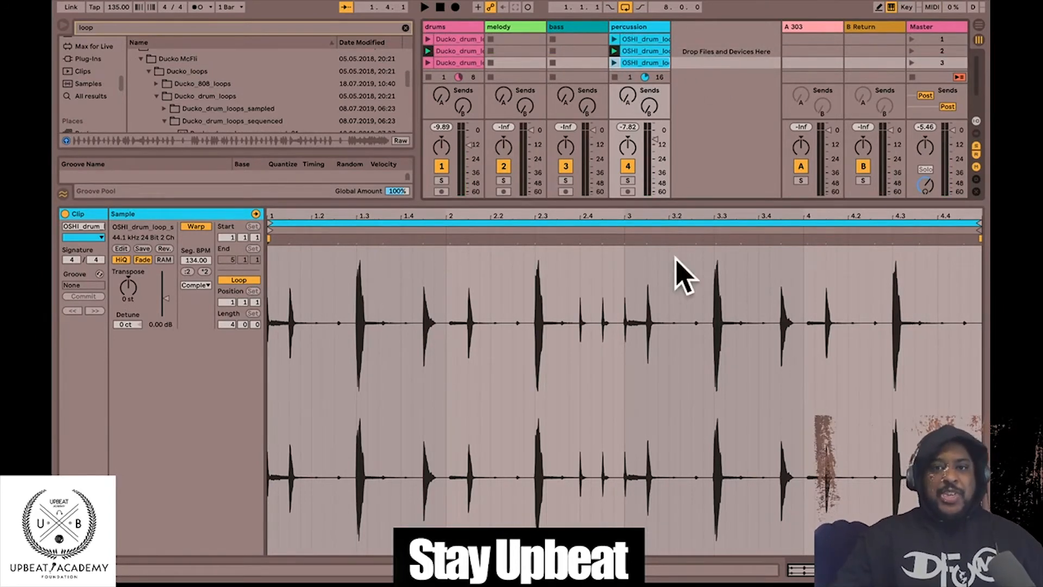
{"action": "left_click", "coordinate": [465, 50]}
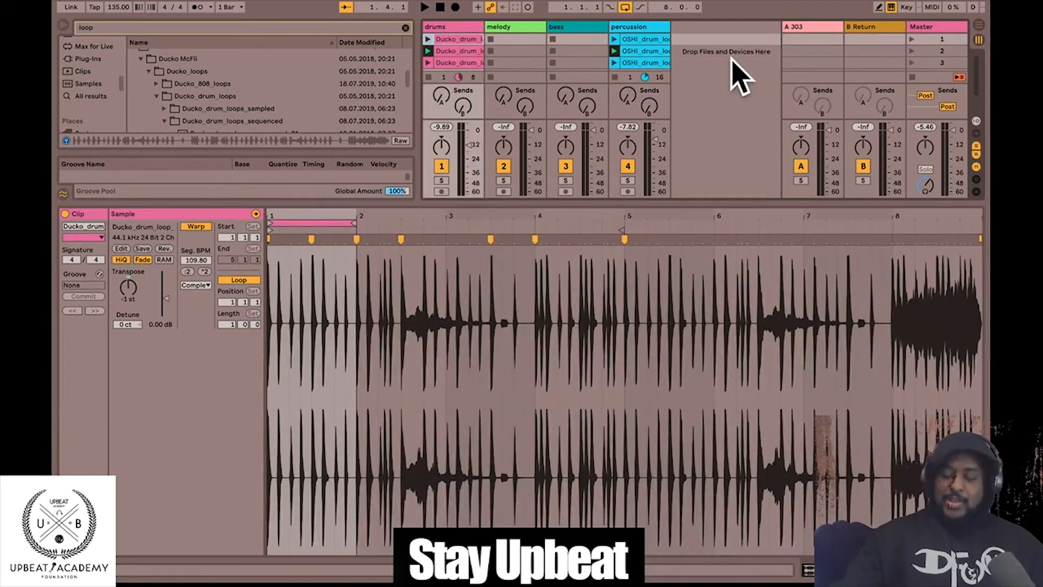
{"action": "left_click", "coordinate": [651, 38]}
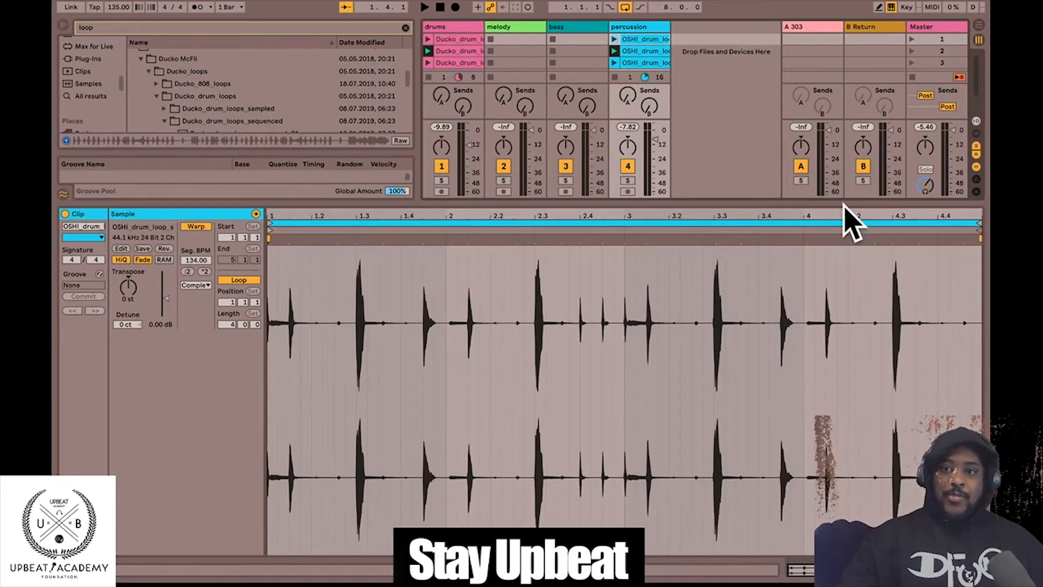
- Enlarge the session view and move all six drum and percussion clips down one scene
{"action": "left_click_drag", "start_coordinate": [807, 201], "coordinate": [788, 322]}
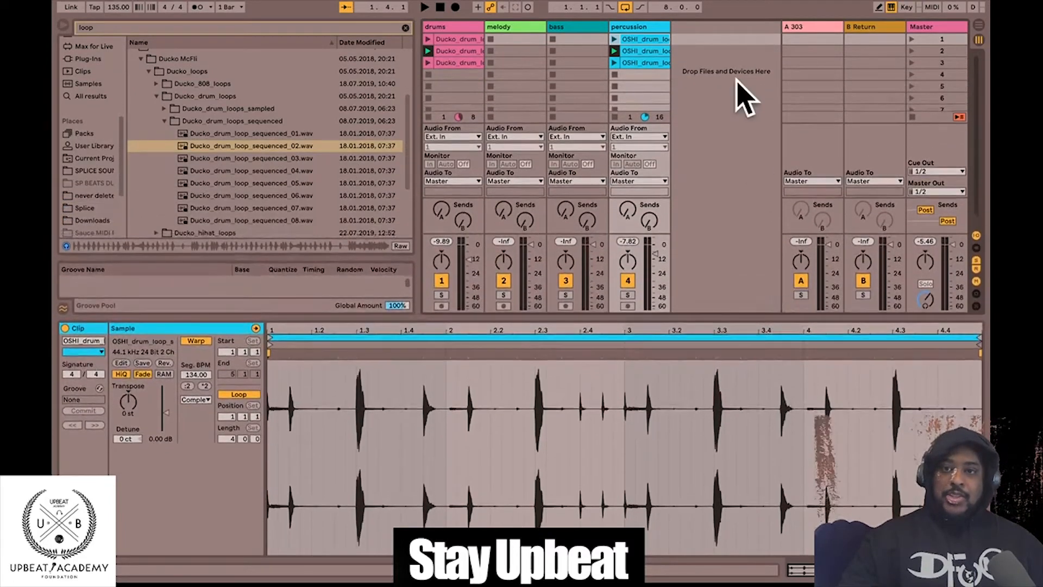
{"action": "left_click", "coordinate": [663, 66]}
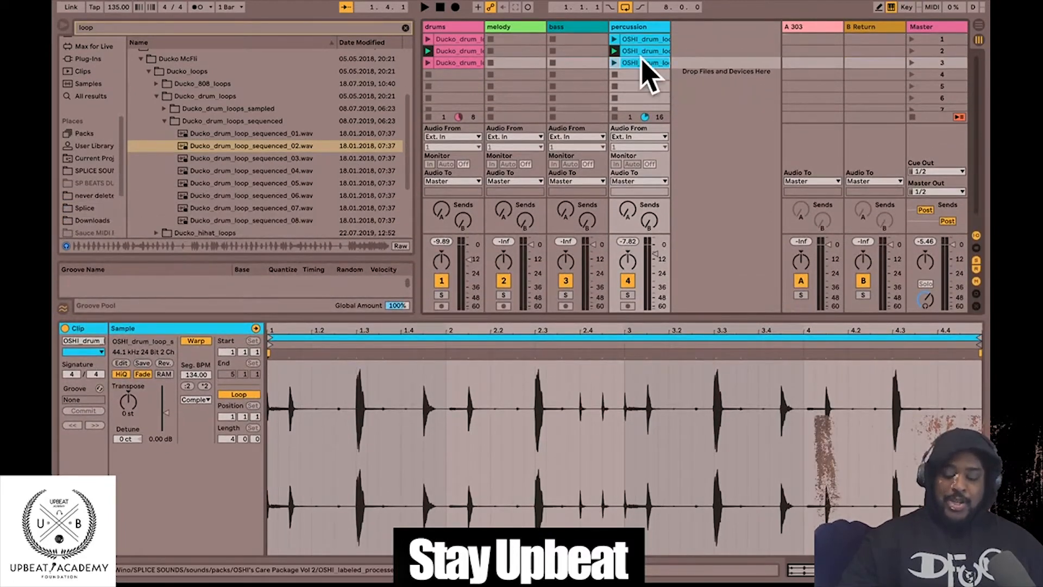
{"action": "left_click", "coordinate": [443, 41], "text": "shift"}
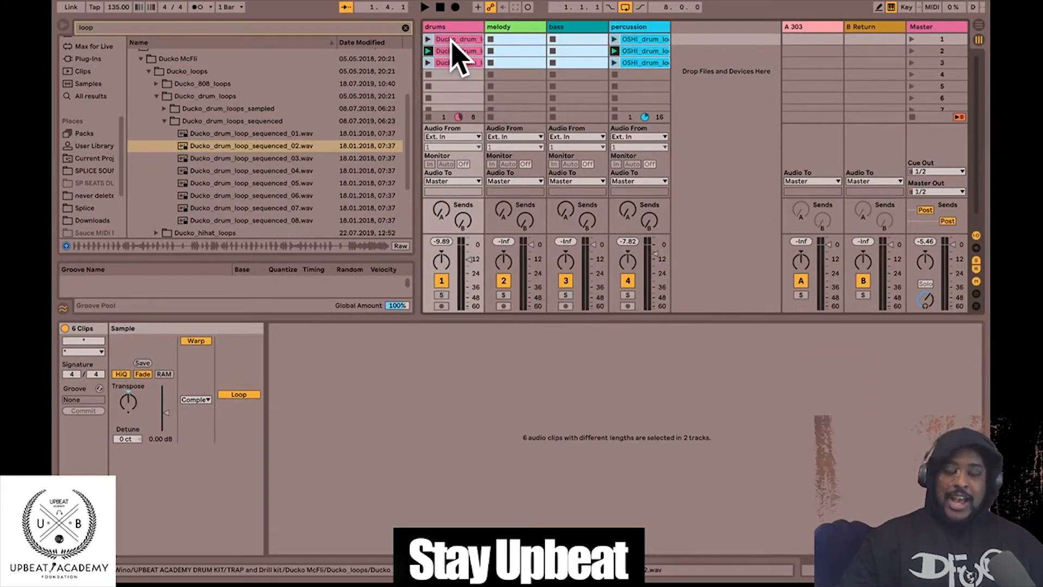
{"action": "mouse_move", "coordinate": [452, 44]}
{"action": "left_mouse_down"}
{"action": "mouse_move", "coordinate": [449, 70]}
{"action": "mouse_move", "coordinate": [451, 56]}
{"action": "left_mouse_up"}
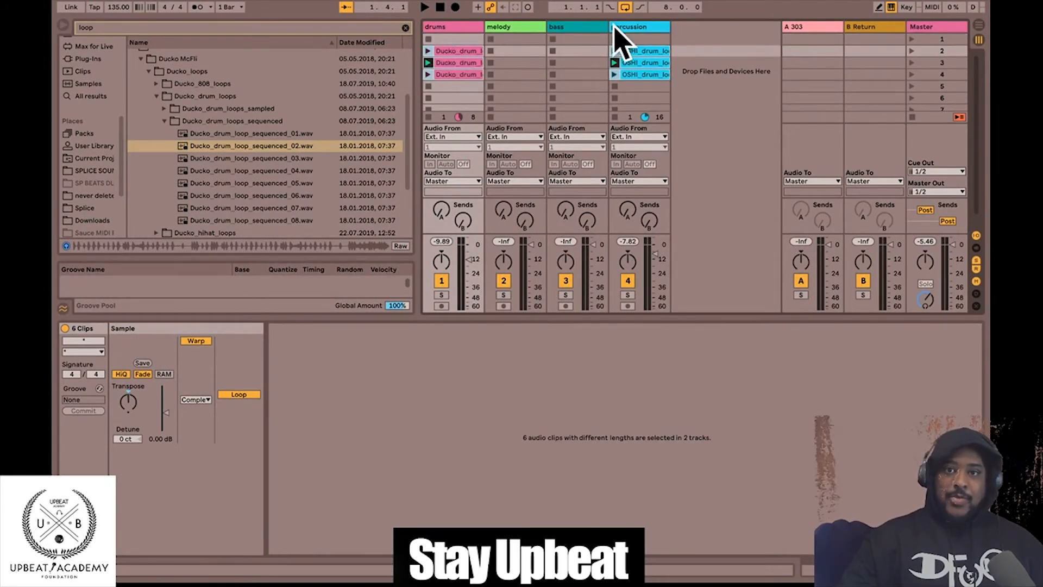
- Launch the empty scene 1, then scene 2, and stop playback
{"action": "left_click", "coordinate": [912, 39]}
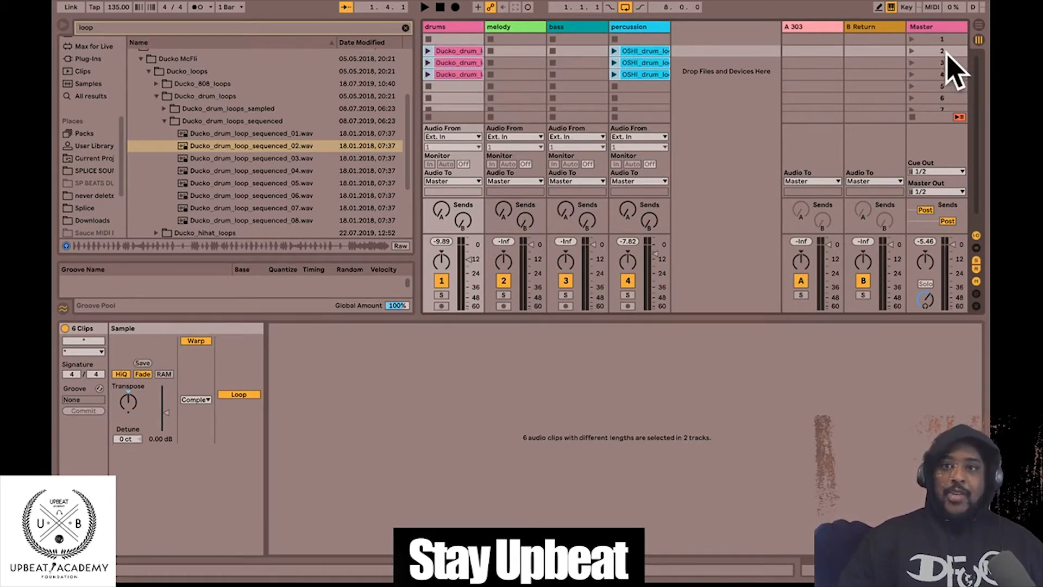
{"action": "left_click", "coordinate": [912, 50]}
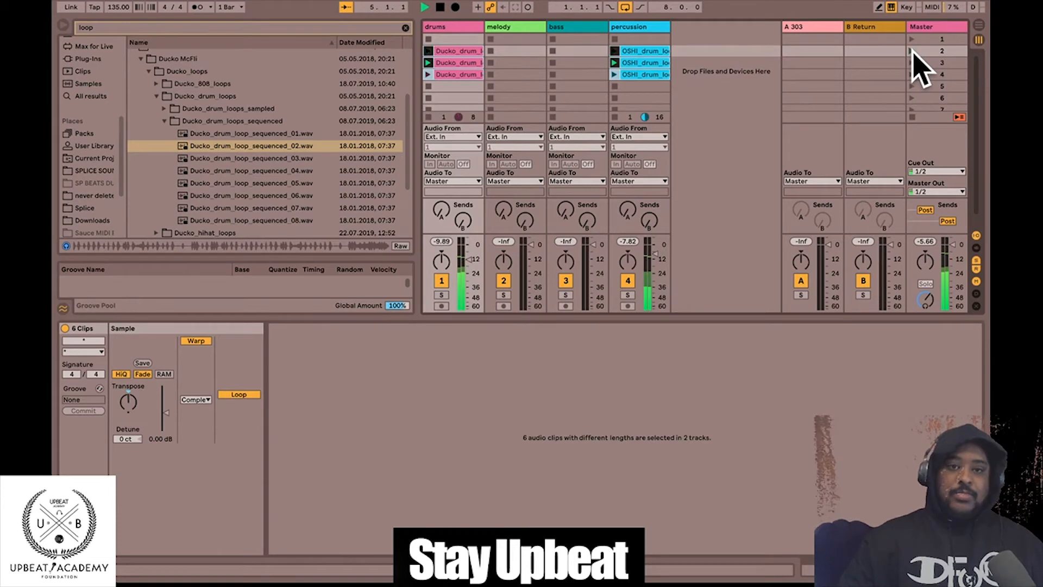
{"action": "key", "text": "space"}
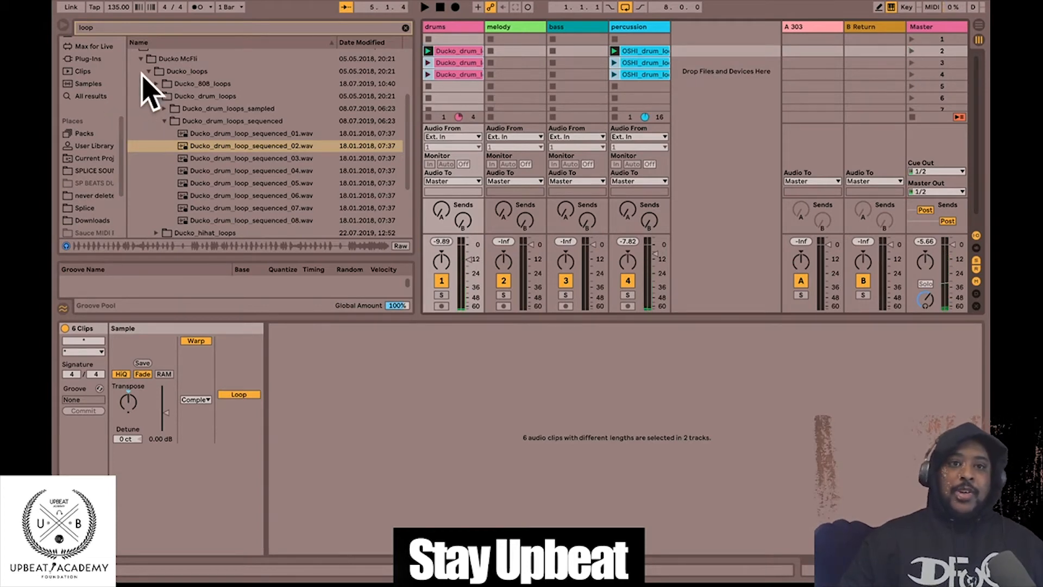
- Clear the browser search and collapse the Ducko McFli, DANCEHALL VIBES and TRAP and Drill folders
{"action": "left_click", "coordinate": [140, 59]}
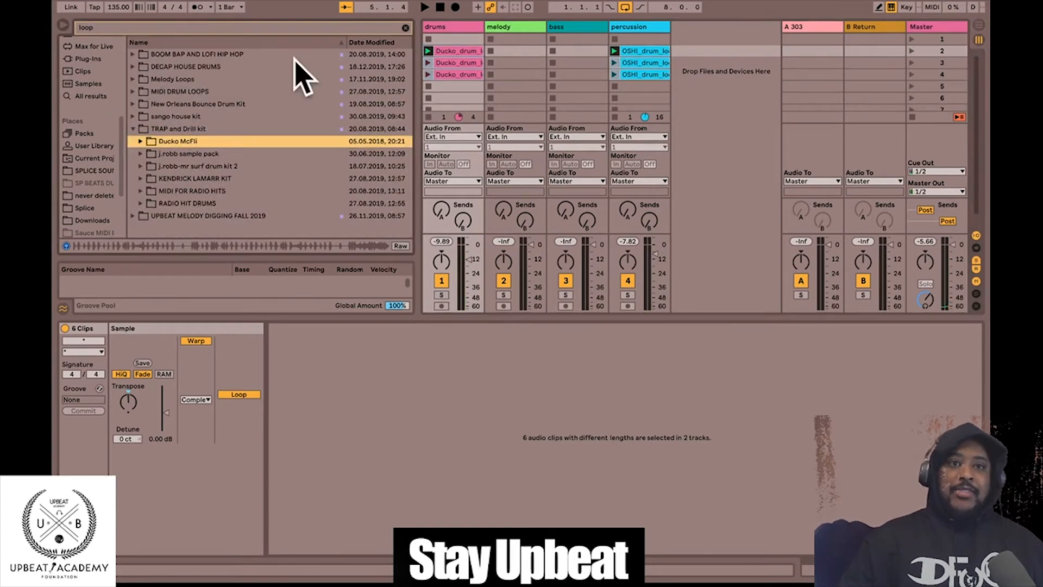
{"action": "left_click", "coordinate": [405, 28]}
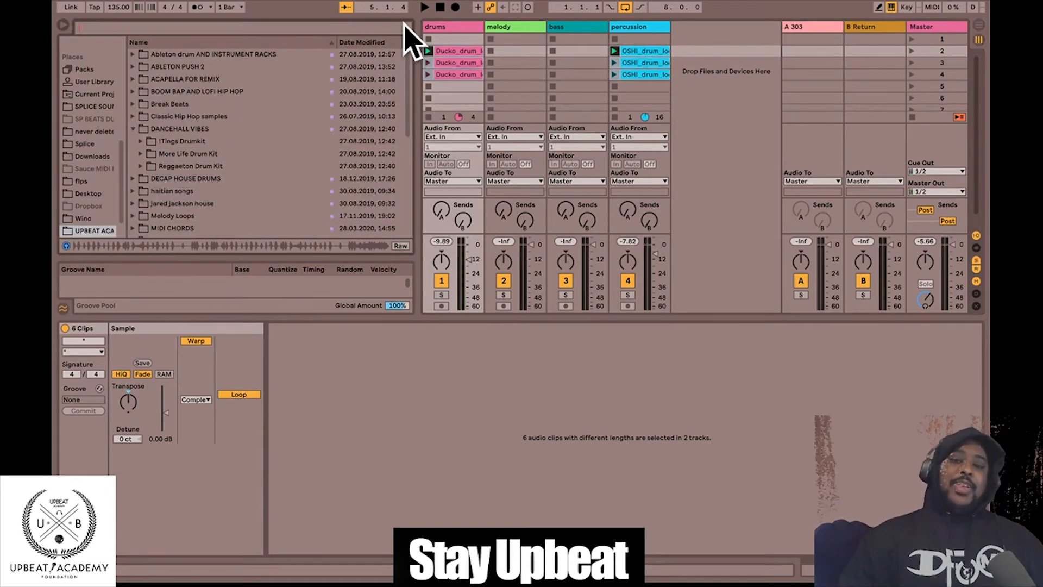
{"action": "left_click", "coordinate": [135, 129]}
{"action": "scroll", "coordinate": [216, 158], "scroll_direction": "down", "scroll_amount": 5}
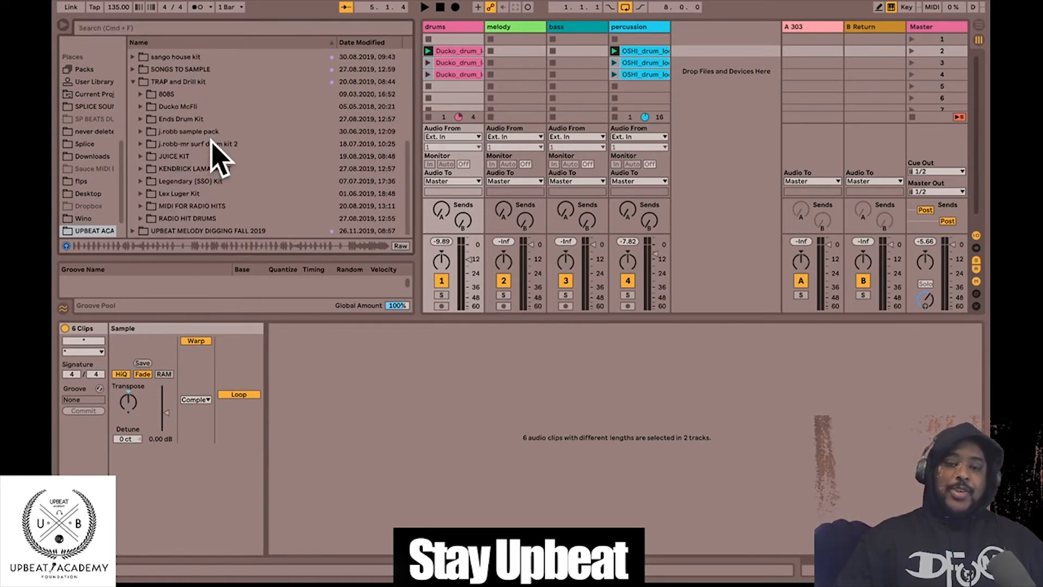
{"action": "left_click", "coordinate": [133, 82]}
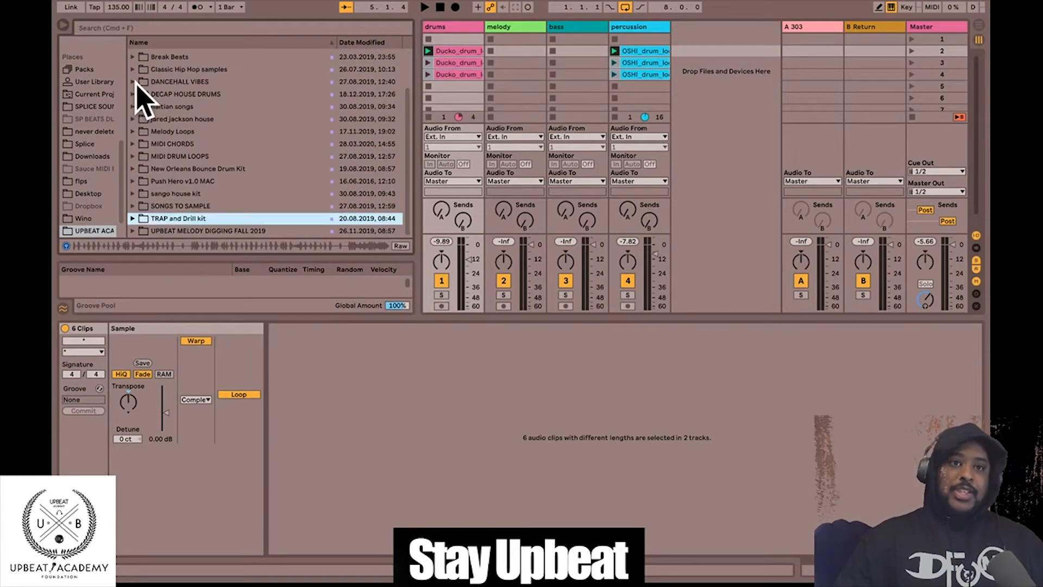
{"action": "left_click", "coordinate": [143, 231]}
{"action": "scroll", "coordinate": [158, 214], "scroll_direction": "down", "scroll_amount": 5}
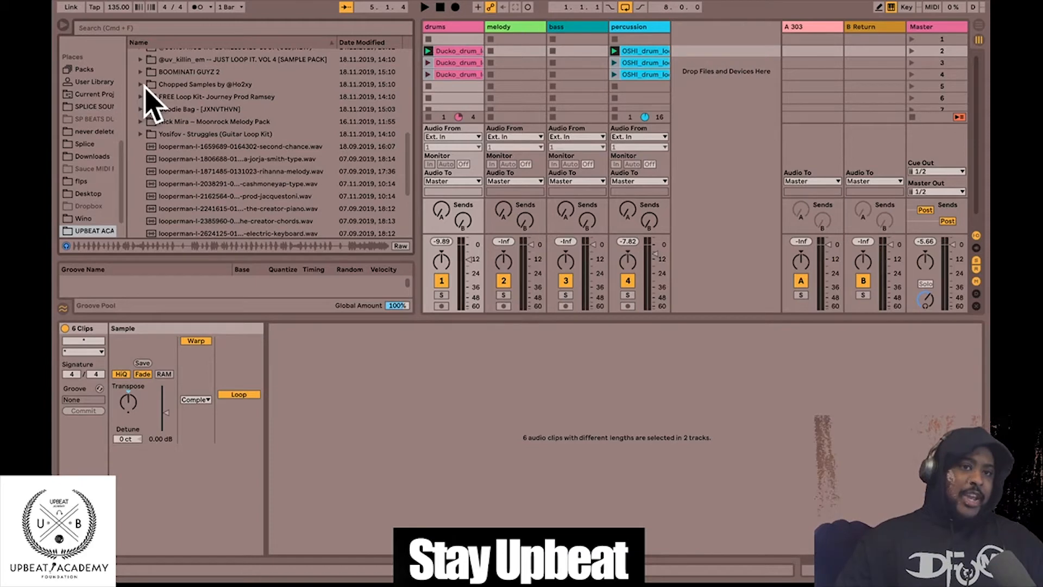
- Audition the GUITARS ARE HOPE, CETUS and TREES chopped samples, then collapse Chopped Samples
{"action": "left_click", "coordinate": [141, 85]}
{"action": "left_click", "coordinate": [209, 135]}
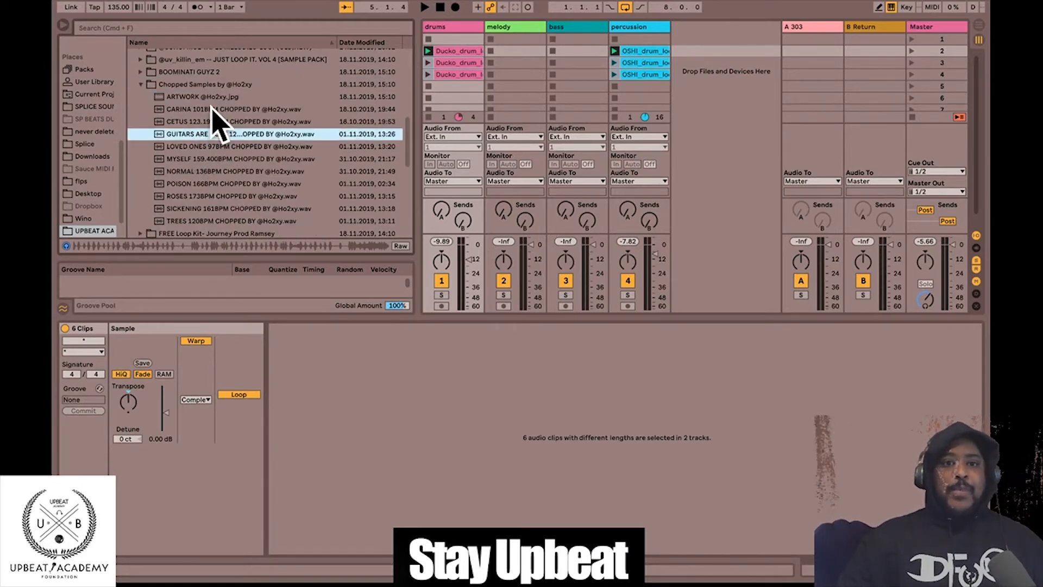
{"action": "left_click", "coordinate": [187, 85]}
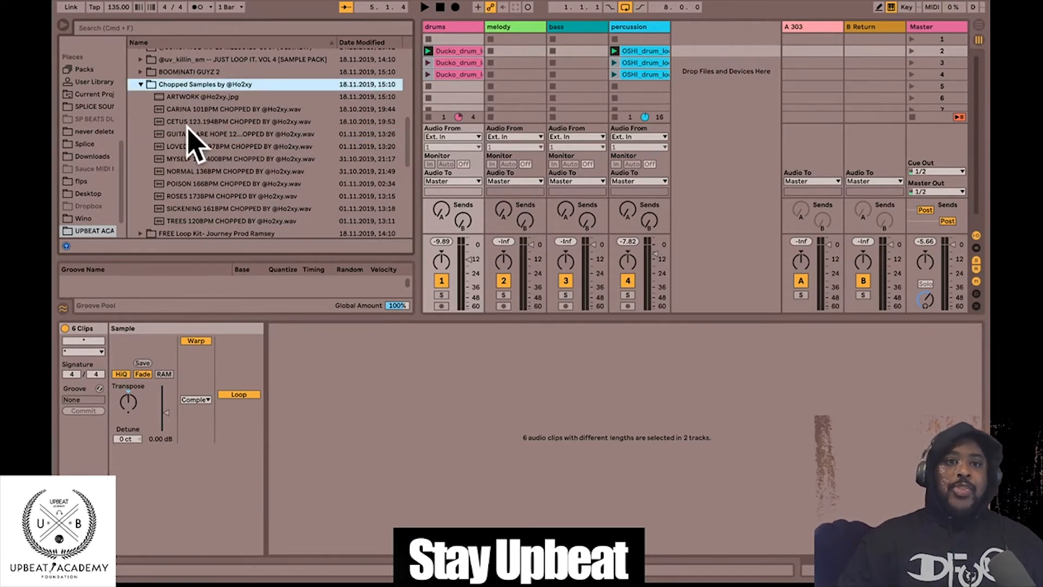
{"action": "left_click", "coordinate": [256, 134]}
{"action": "left_click", "coordinate": [250, 122]}
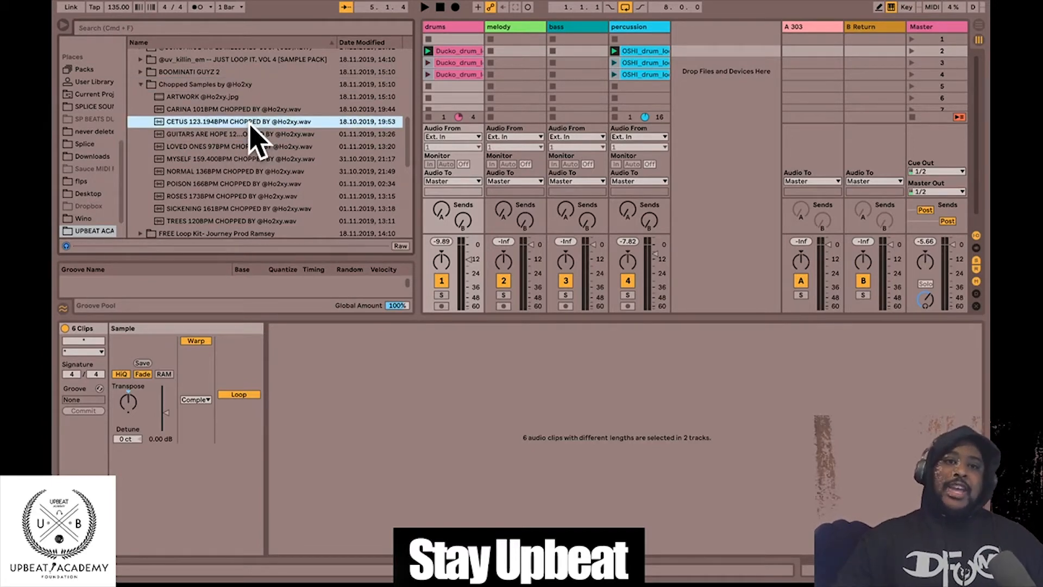
{"action": "left_click", "coordinate": [189, 84]}
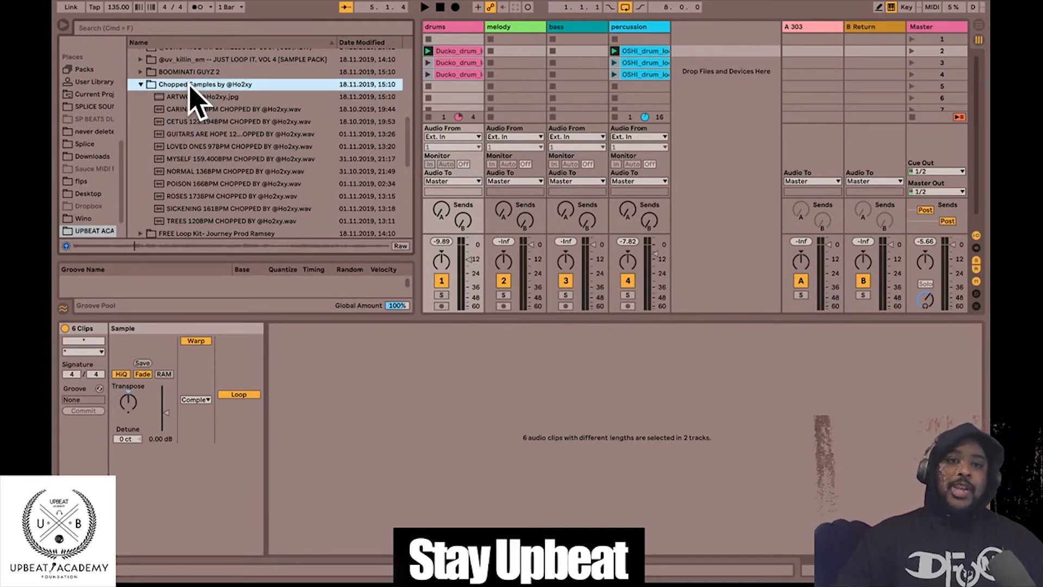
{"action": "left_click", "coordinate": [194, 220]}
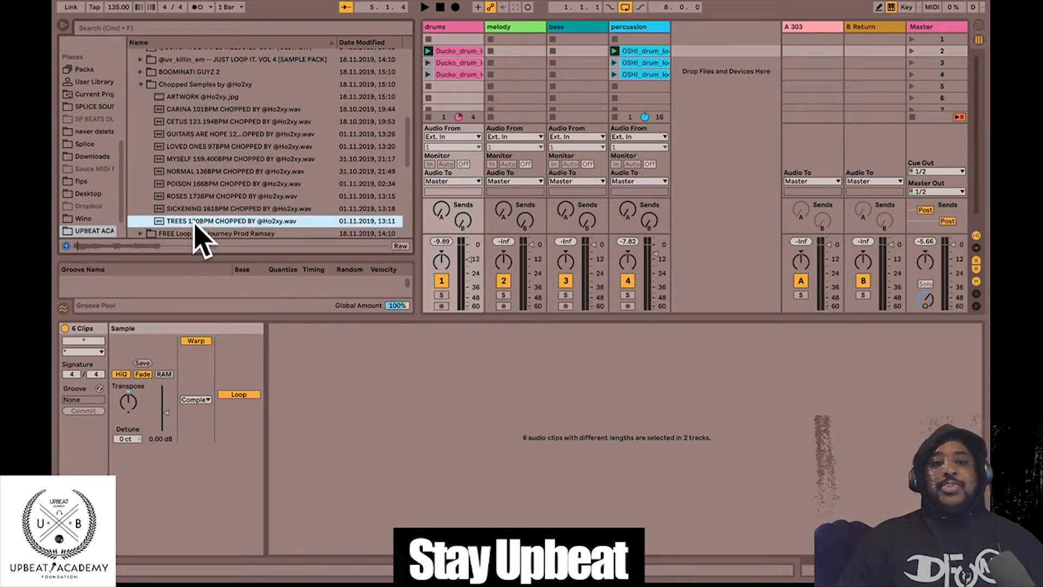
{"action": "left_click", "coordinate": [154, 85]}
{"action": "left_click", "coordinate": [141, 85]}
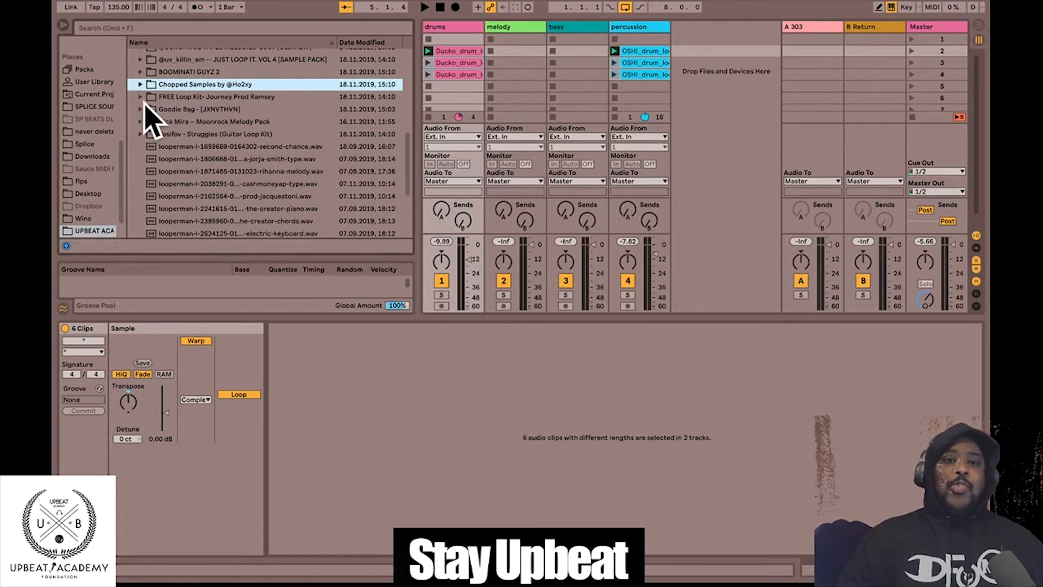
- Open FREE Loop Kit- Journey Prod Ramsey and audition melodies up to Glokk9ine Melody 167 Bpm
{"action": "left_click", "coordinate": [141, 97]}
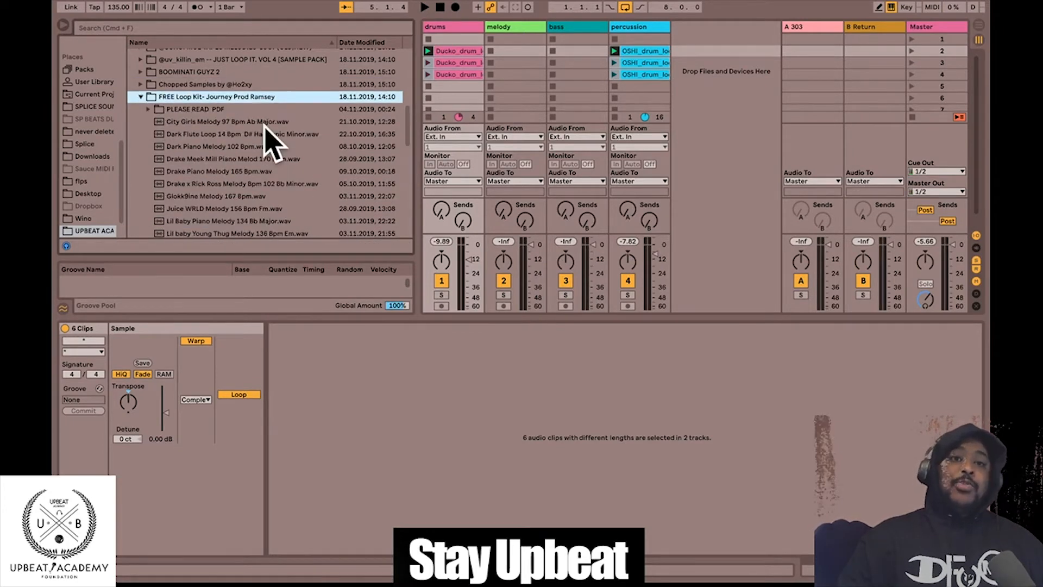
{"action": "left_click", "coordinate": [227, 147]}
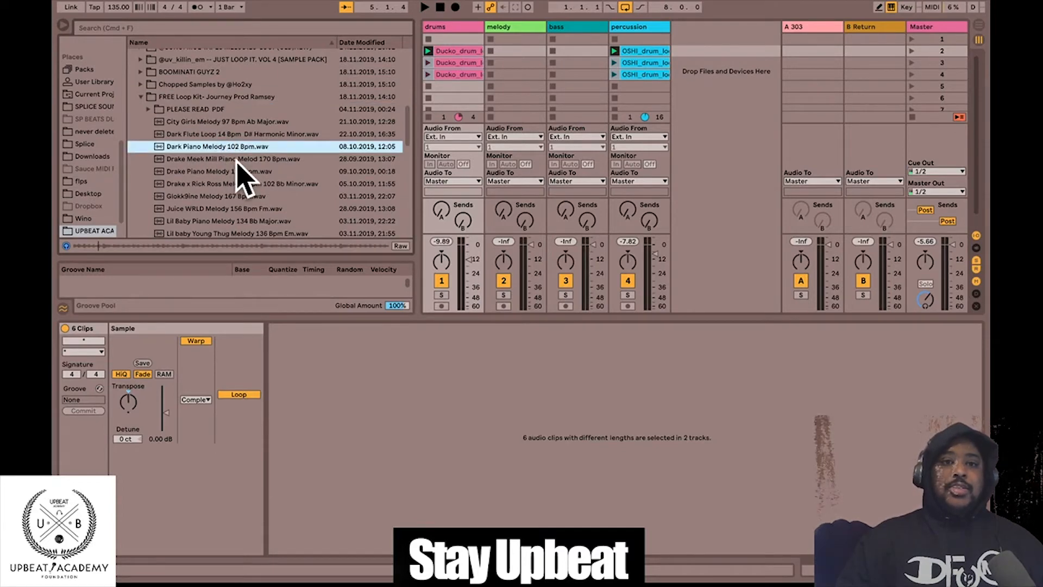
{"action": "left_click", "coordinate": [239, 159]}
{"action": "scroll", "coordinate": [302, 159], "scroll_direction": "down", "scroll_amount": 3}
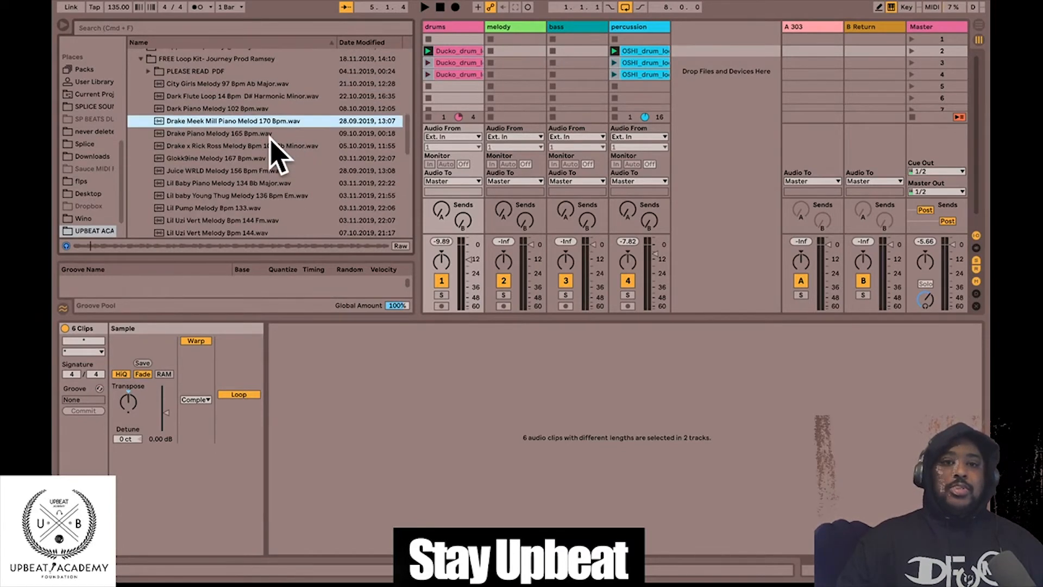
{"action": "left_click", "coordinate": [272, 134]}
{"action": "left_click", "coordinate": [271, 146]}
{"action": "scroll", "coordinate": [282, 157], "scroll_direction": "down", "scroll_amount": 3}
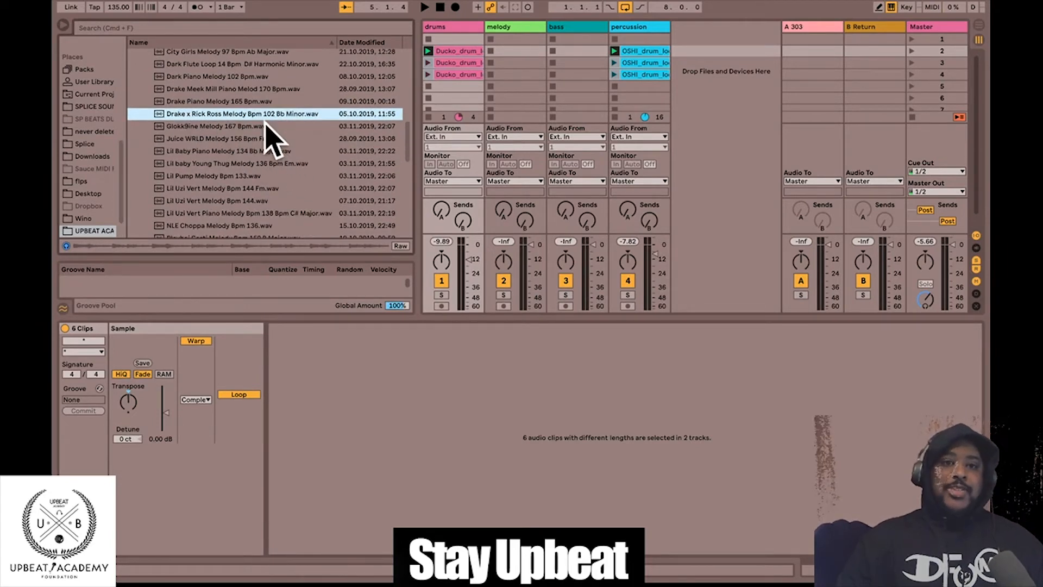
{"action": "left_click", "coordinate": [196, 126]}
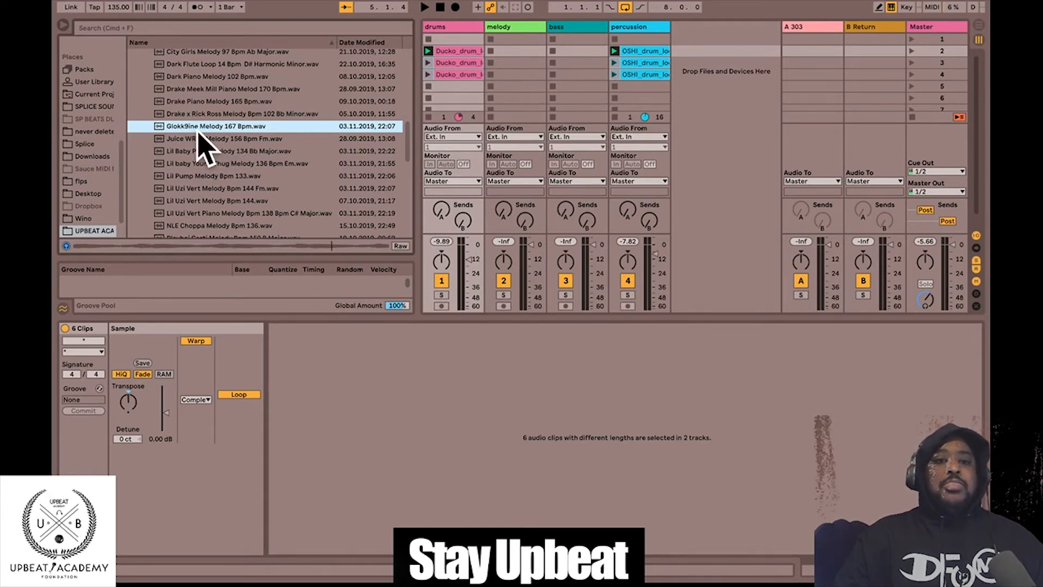
- Drop Glokk9ine Melody 167 Bpm.wav into melody slot 2 and audition it with scene 2
{"action": "left_click_drag", "start_coordinate": [182, 130], "coordinate": [506, 53]}
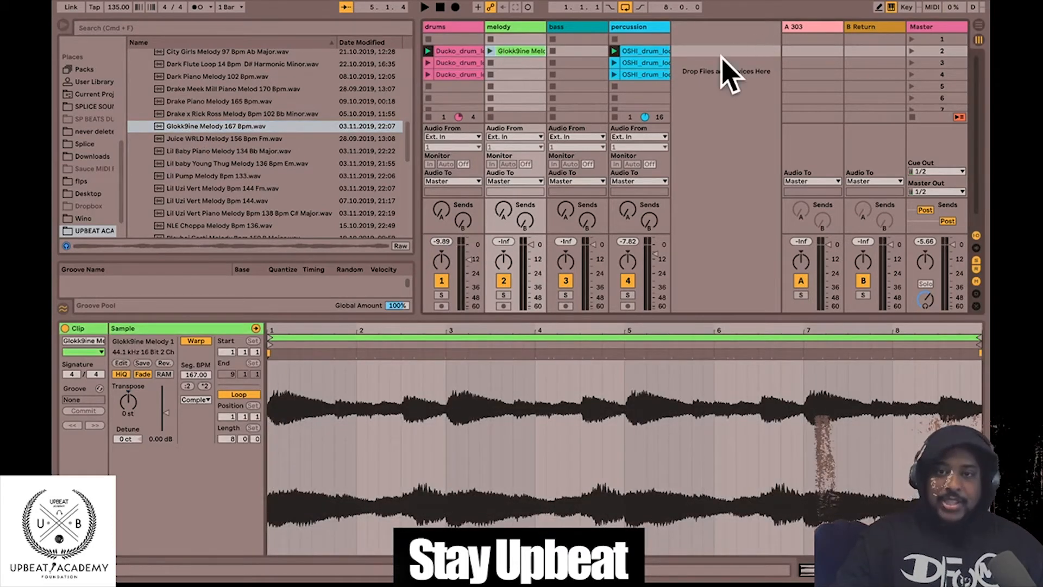
{"action": "left_click", "coordinate": [912, 51]}
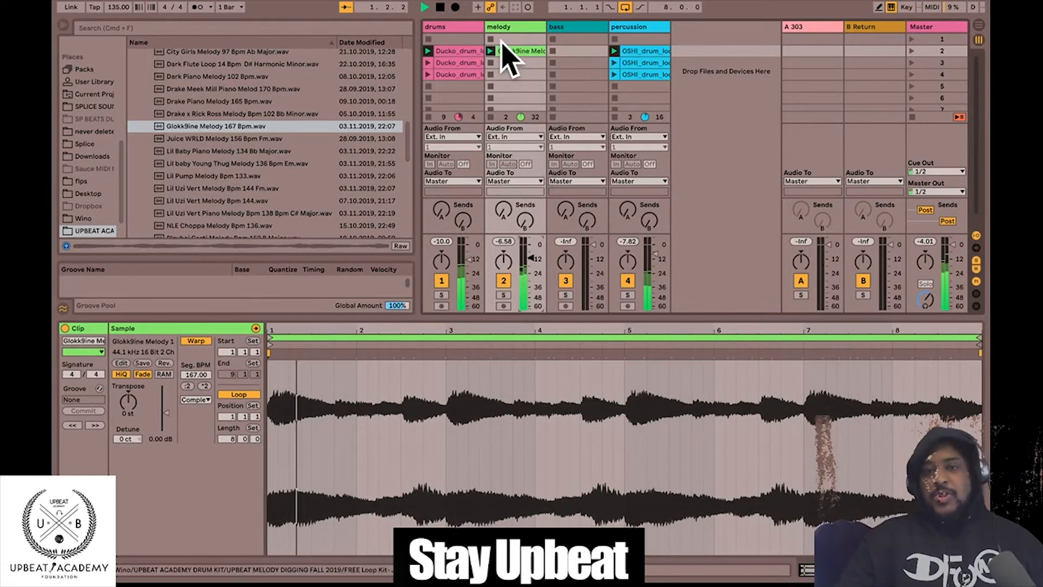
{"action": "key", "text": "space"}
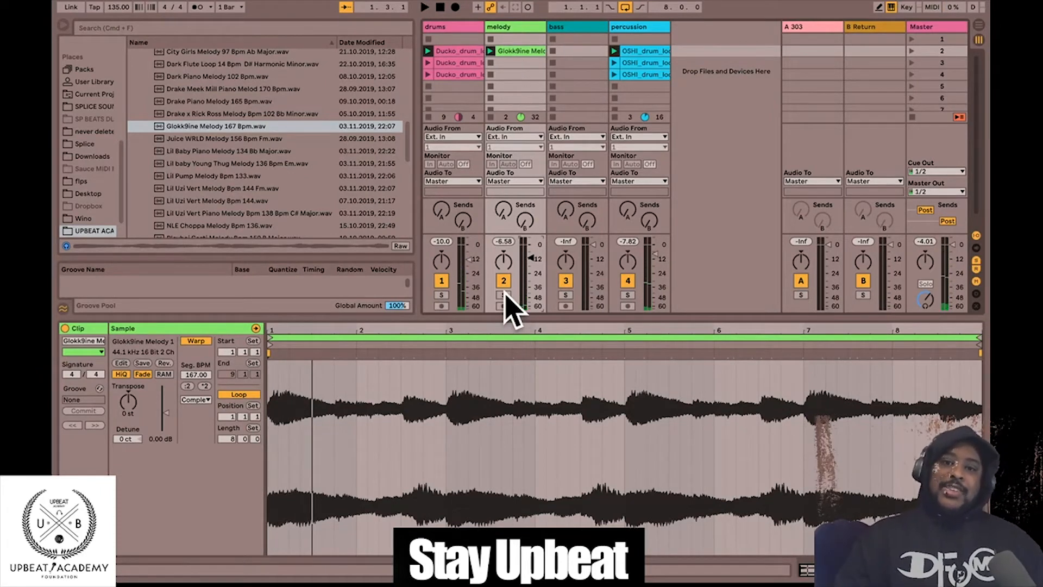
- Solo the melody track and play it alone to check
{"action": "left_click", "coordinate": [503, 294]}
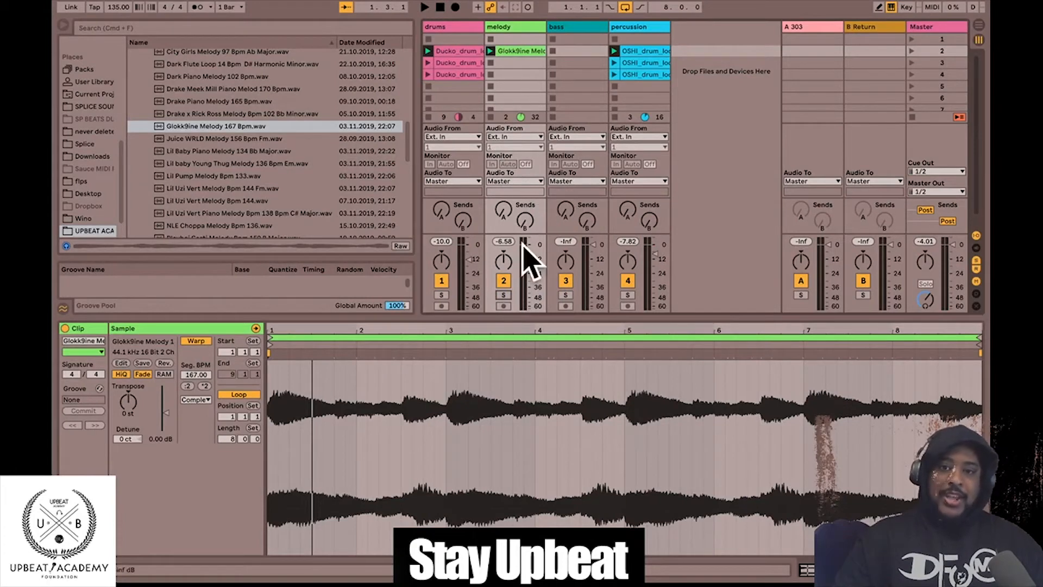
{"action": "key", "text": "space"}
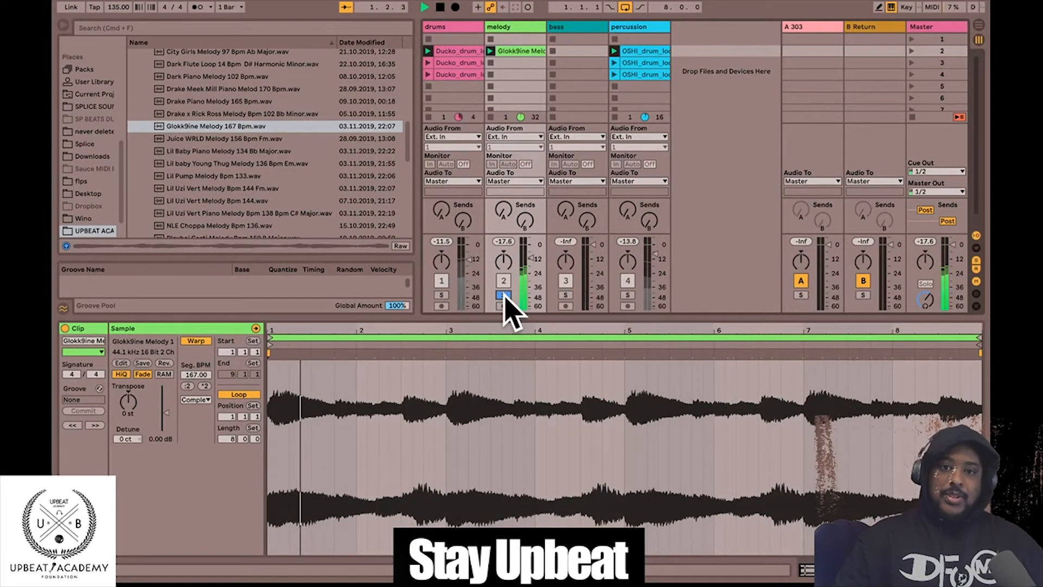
{"action": "key", "text": "space"}
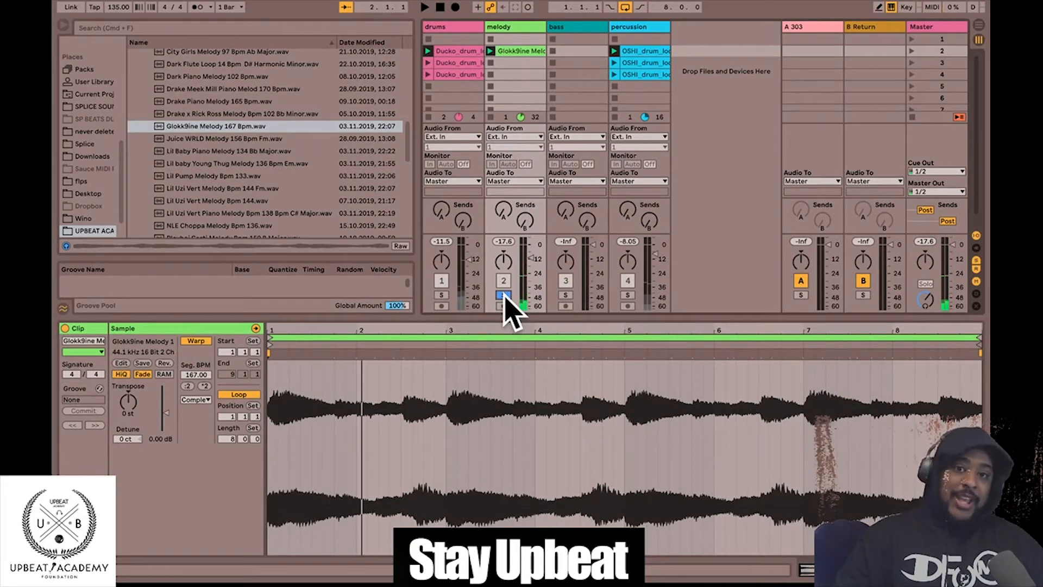
{"action": "key", "text": "space"}
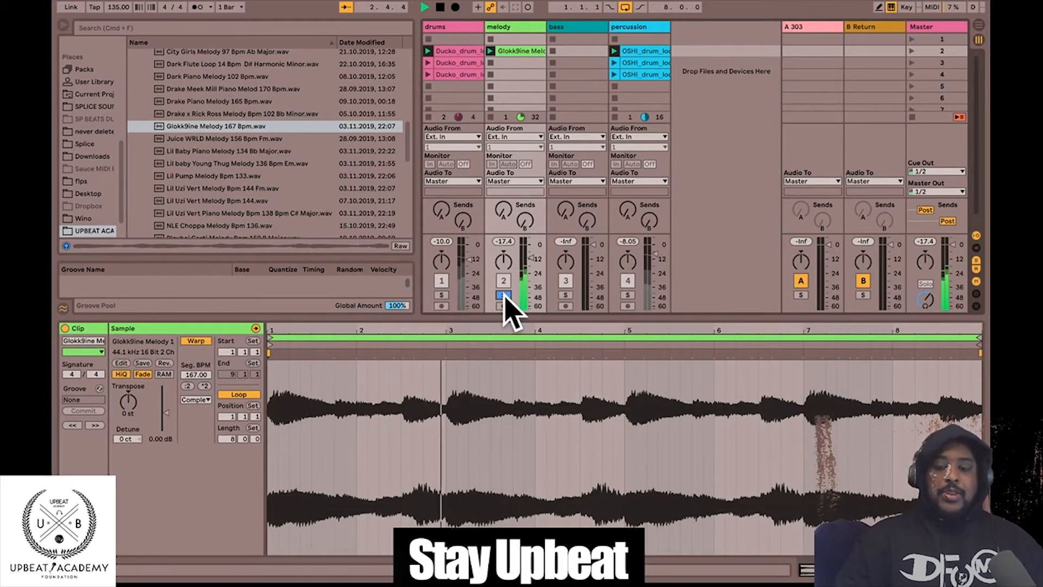
{"action": "key", "text": "space"}
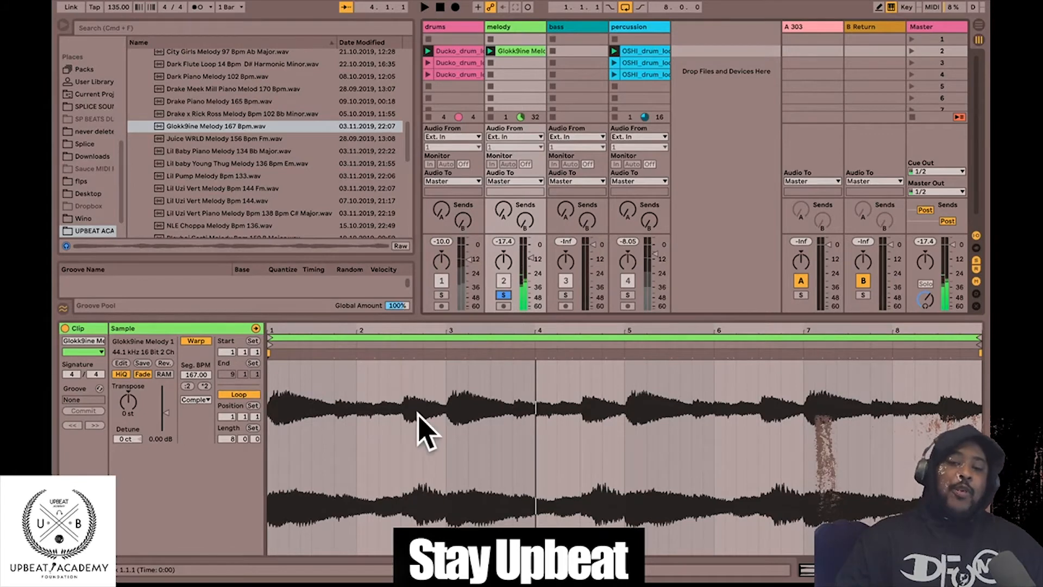
- Set the melody waveform's fixed grid to 1 Bar from the waveform context menu
{"action": "right_click", "coordinate": [459, 455]}
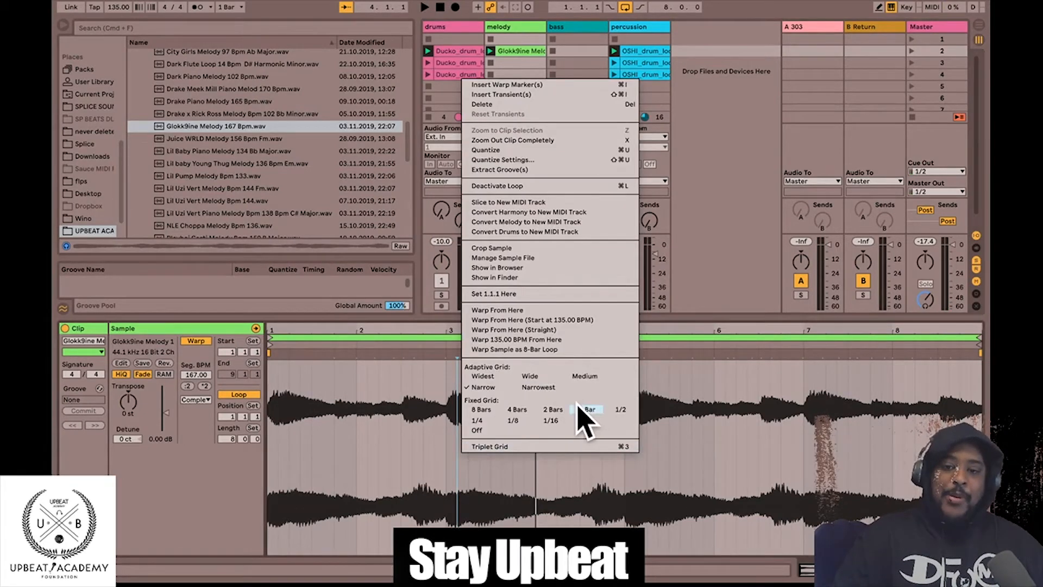
{"action": "left_click", "coordinate": [419, 482]}
{"action": "right_click", "coordinate": [500, 443]}
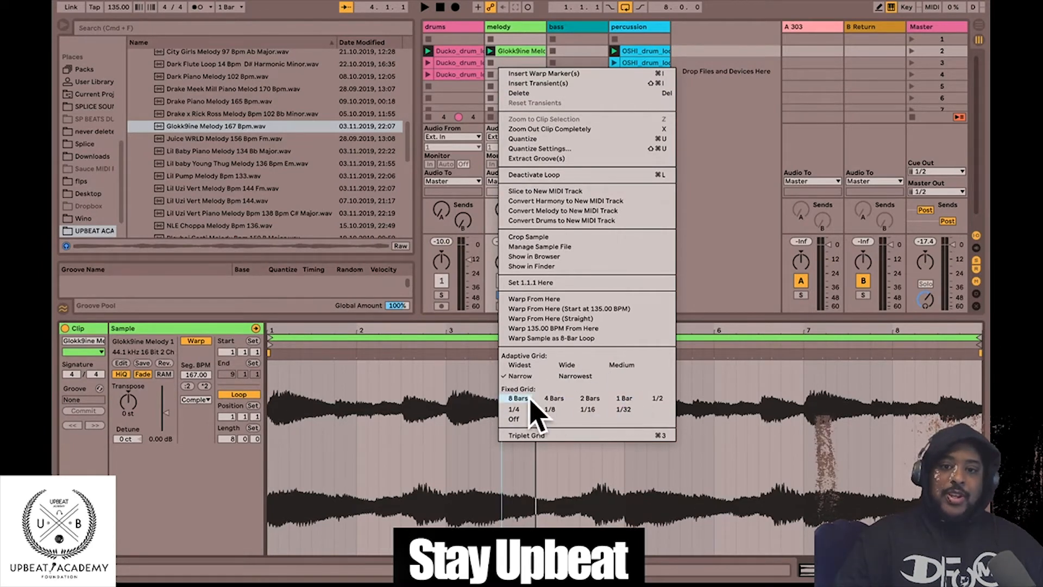
{"action": "left_click", "coordinate": [625, 403]}
{"action": "left_click", "coordinate": [359, 383]}
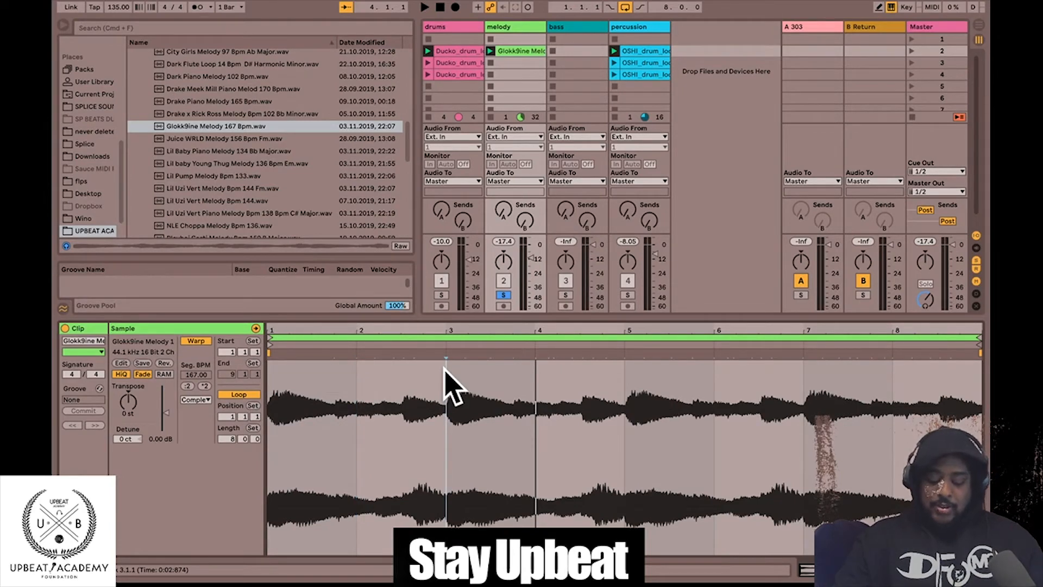
- Select the whole melody sample, quantize its warp markers to every bar, and play to check
{"action": "key", "text": "super+a"}
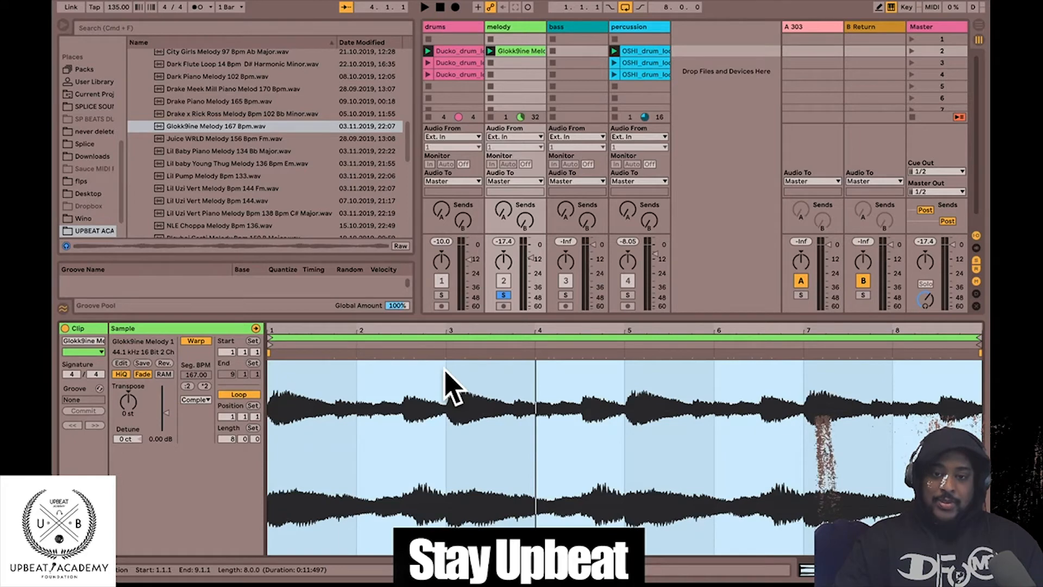
{"action": "right_click", "coordinate": [460, 447]}
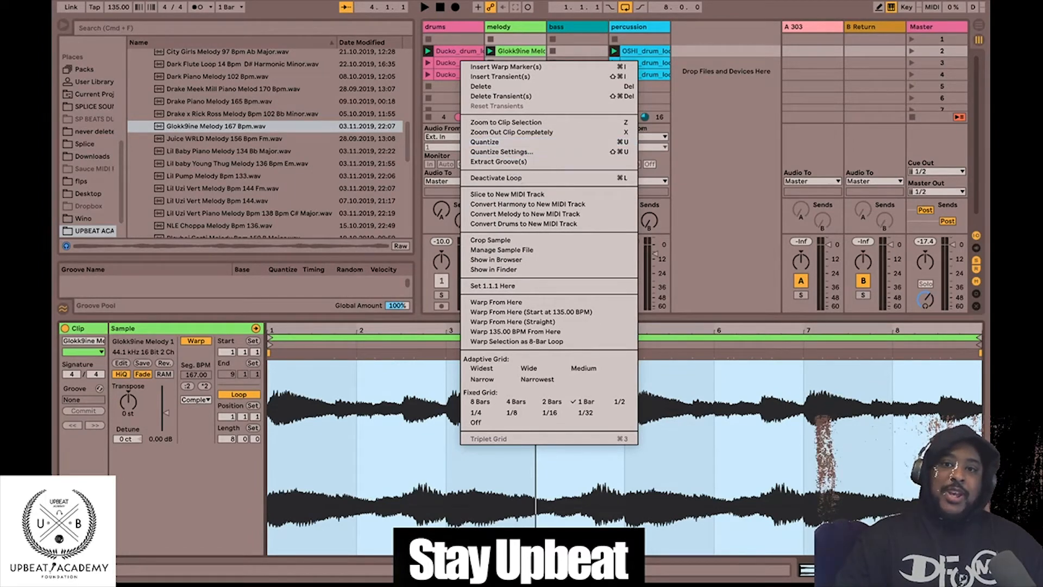
{"action": "left_click", "coordinate": [397, 455]}
{"action": "key", "text": "super+u"}
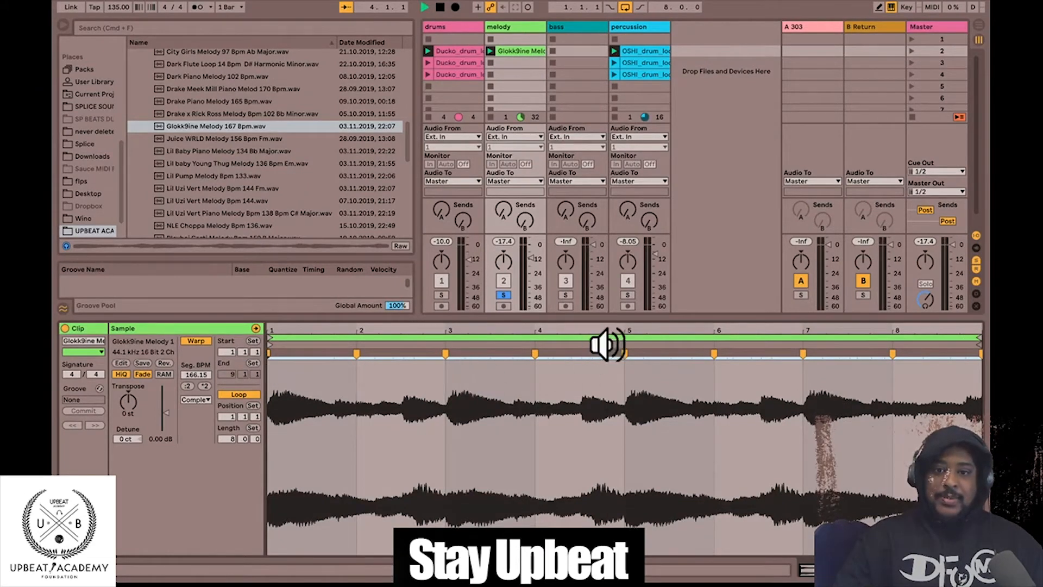
{"action": "key", "text": "space"}
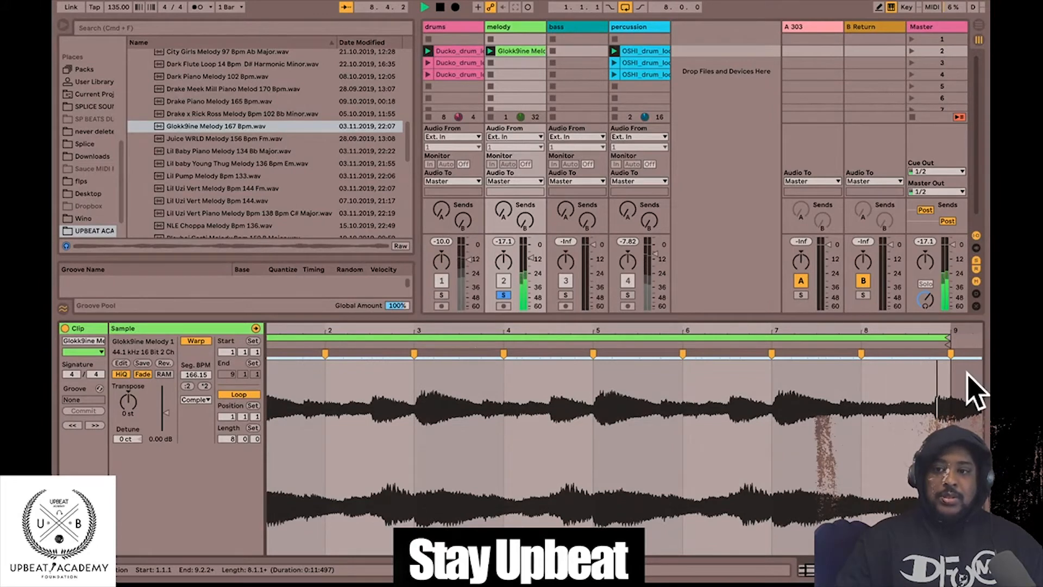
{"action": "key", "text": "space"}
- Drag the end warp marker back to bar 9 and play the 8-bar loop
{"action": "left_click_drag", "start_coordinate": [888, 328], "coordinate": [871, 317]}
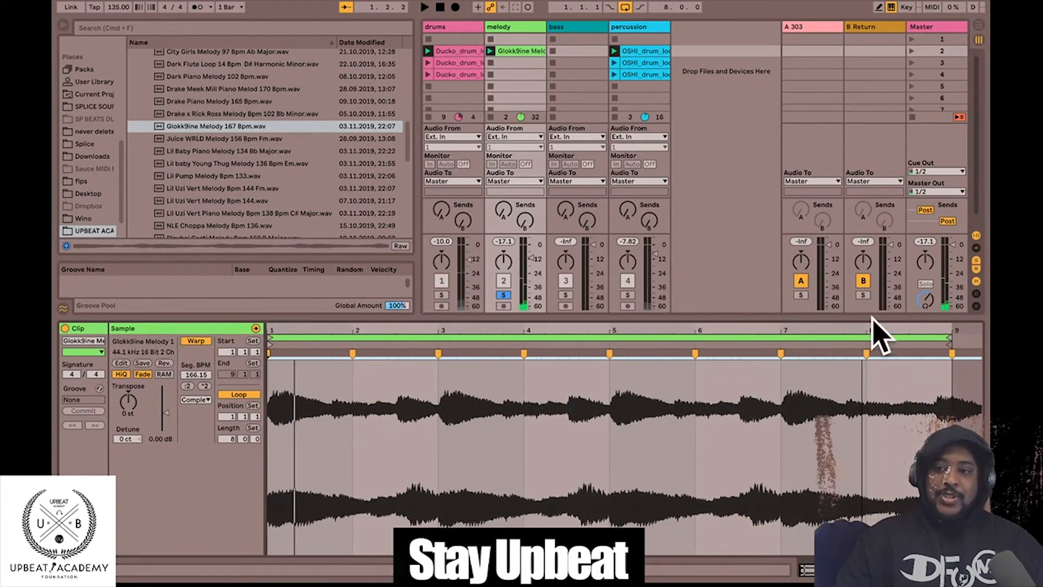
{"action": "left_click", "coordinate": [949, 354]}
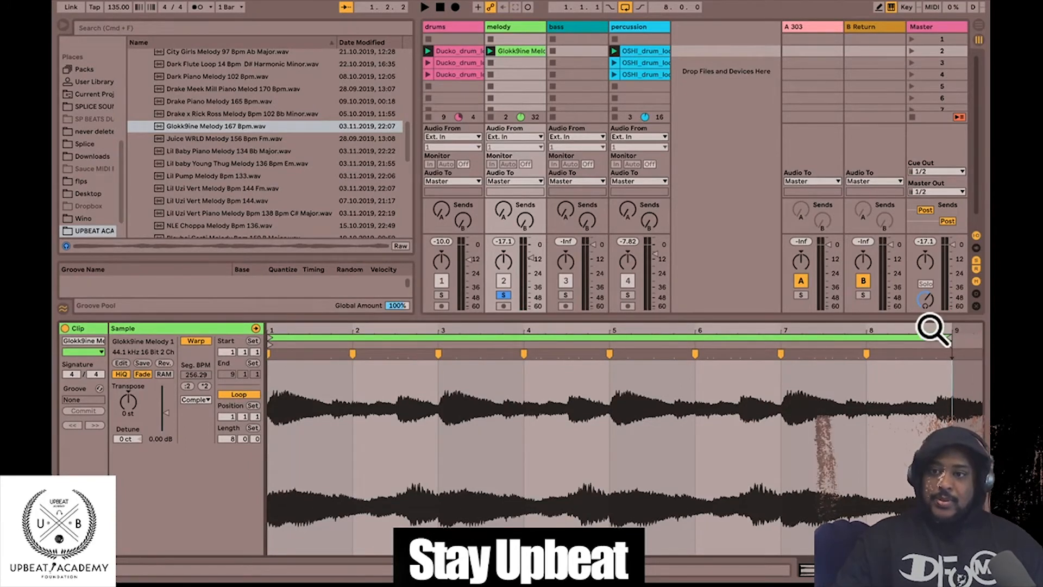
{"action": "left_click_drag", "start_coordinate": [930, 328], "coordinate": [930, 323]}
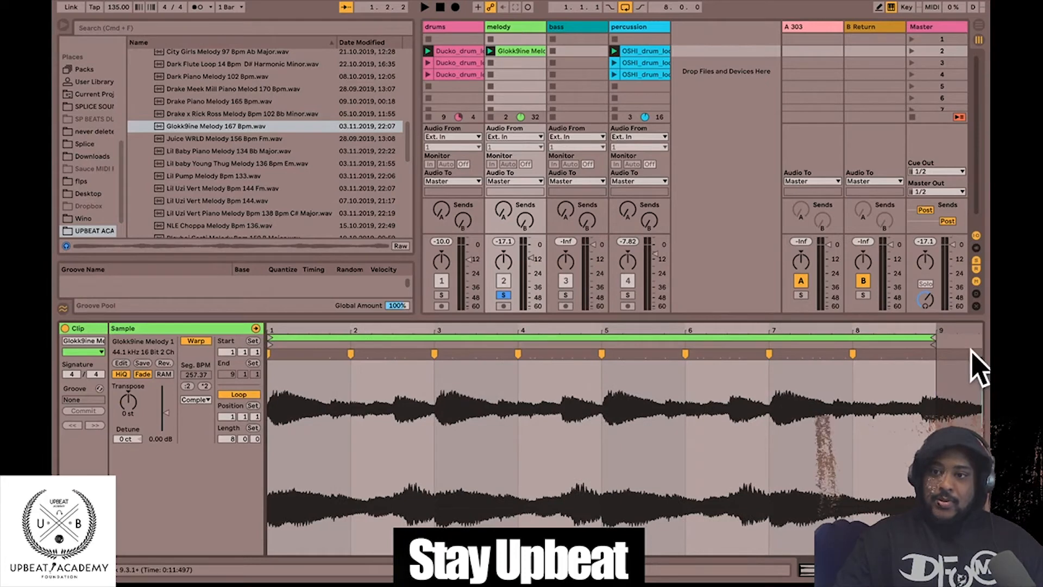
{"action": "mouse_move", "coordinate": [972, 350]}
{"action": "left_mouse_down"}
{"action": "mouse_move", "coordinate": [920, 349]}
{"action": "mouse_move", "coordinate": [927, 345]}
{"action": "left_mouse_up"}
{"action": "key", "text": "space"}
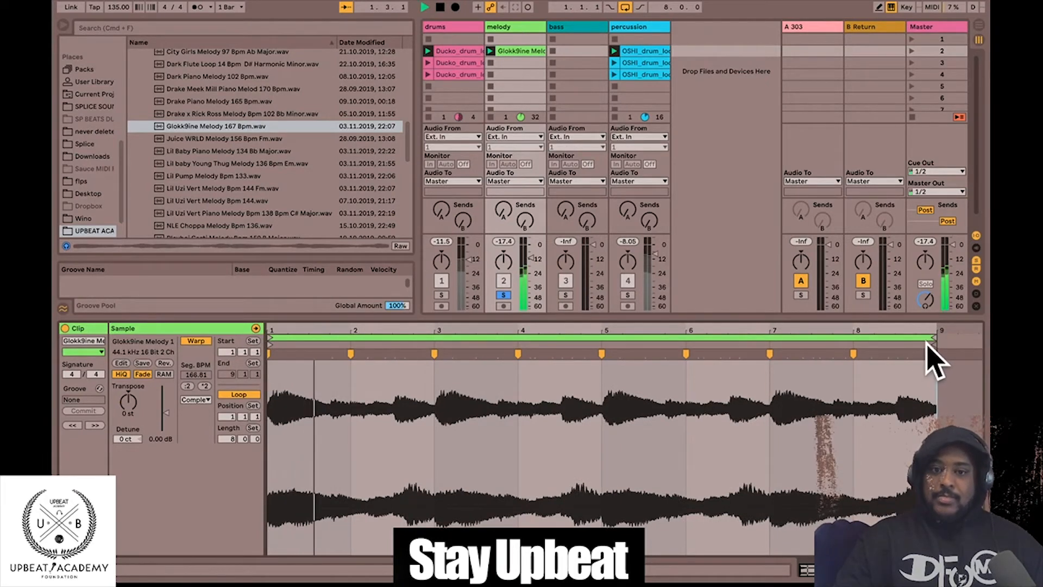
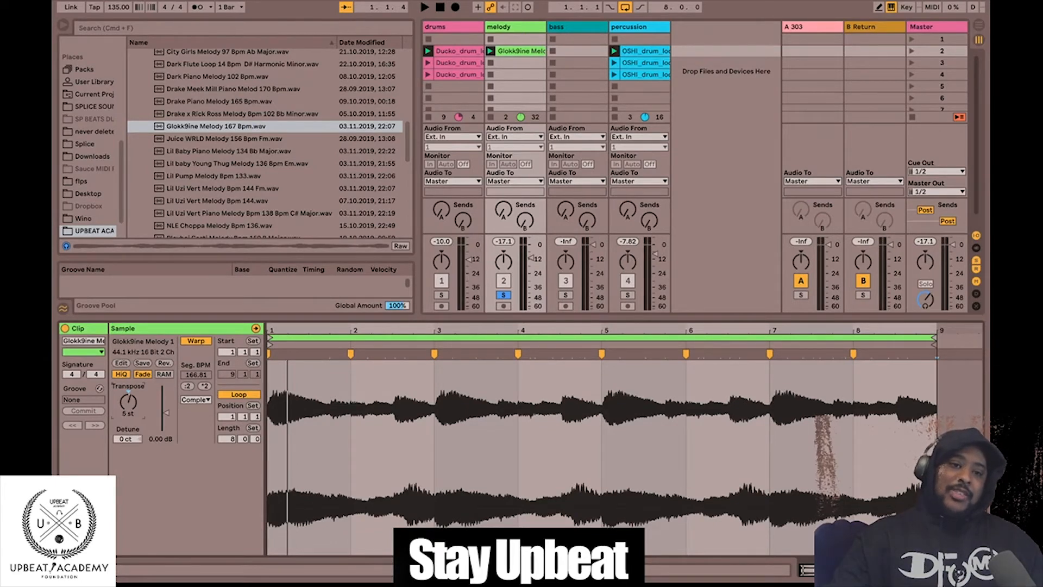
- Lower the Glokk9ine melody clip's transpose to -3 st and audition it
{"action": "key", "text": "space"}
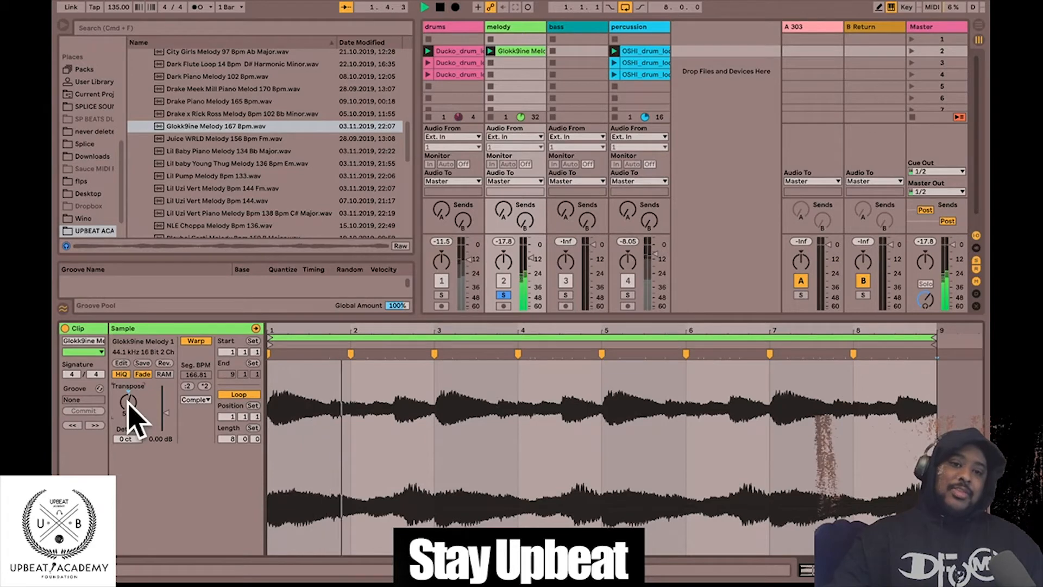
{"action": "key", "text": "space"}
{"action": "left_click_drag", "start_coordinate": [128, 402], "coordinate": [128, 406]}
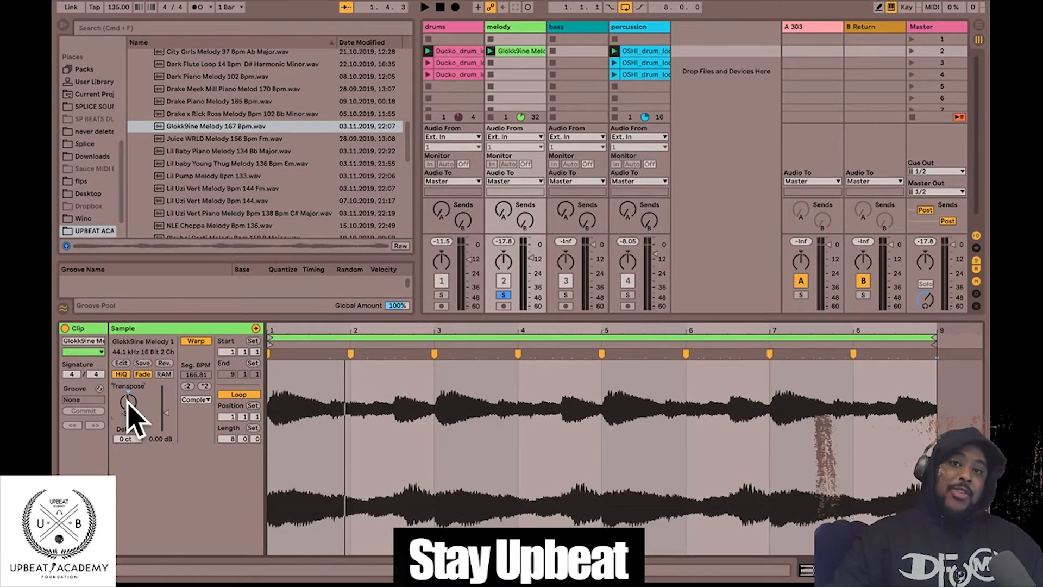
{"action": "key", "text": "space"}
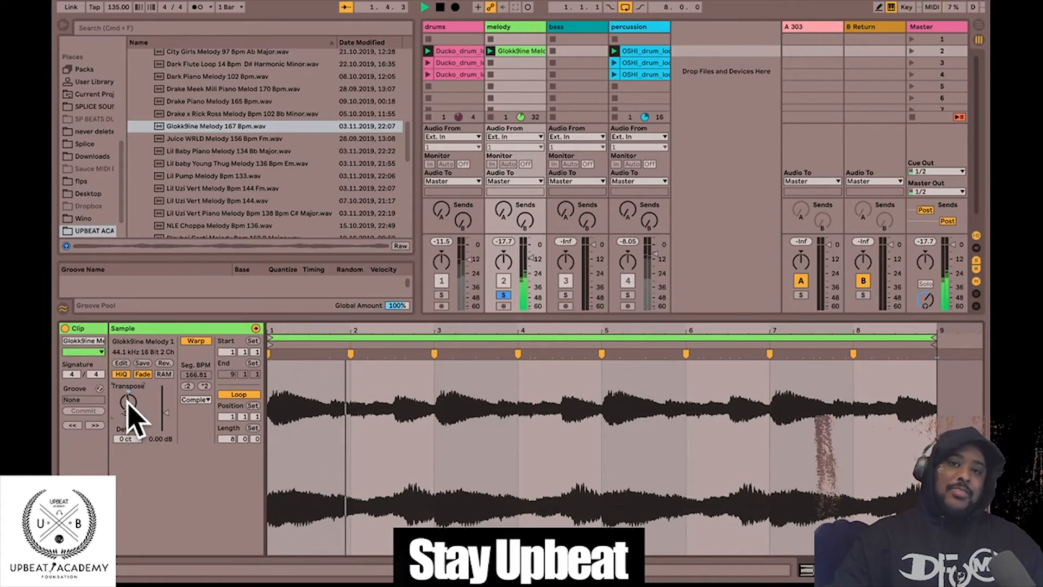
{"action": "key", "text": "space"}
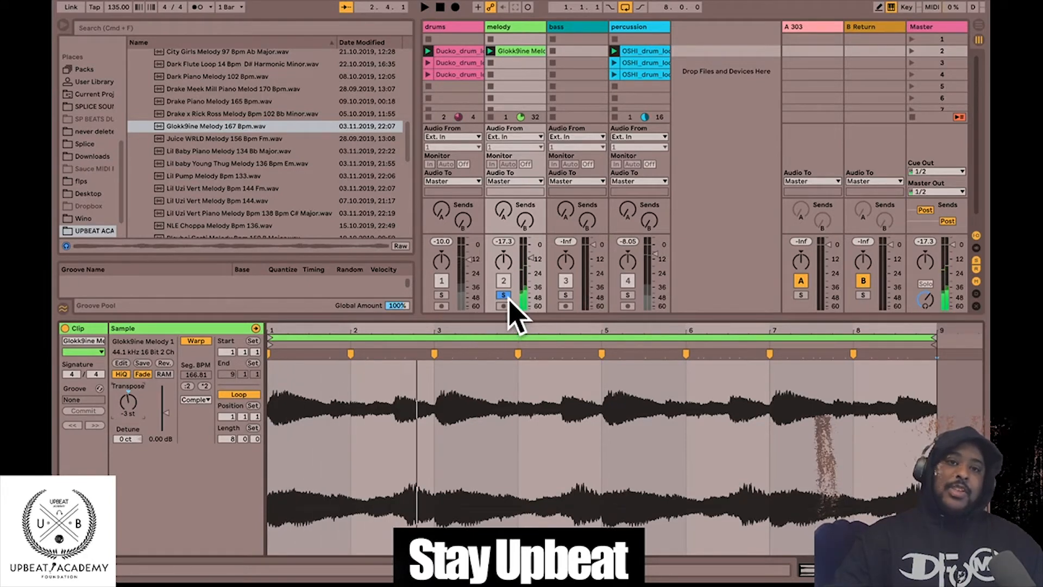
- Unsolo the melody track and play all tracks together
{"action": "left_click", "coordinate": [504, 295]}
{"action": "key", "text": "space"}
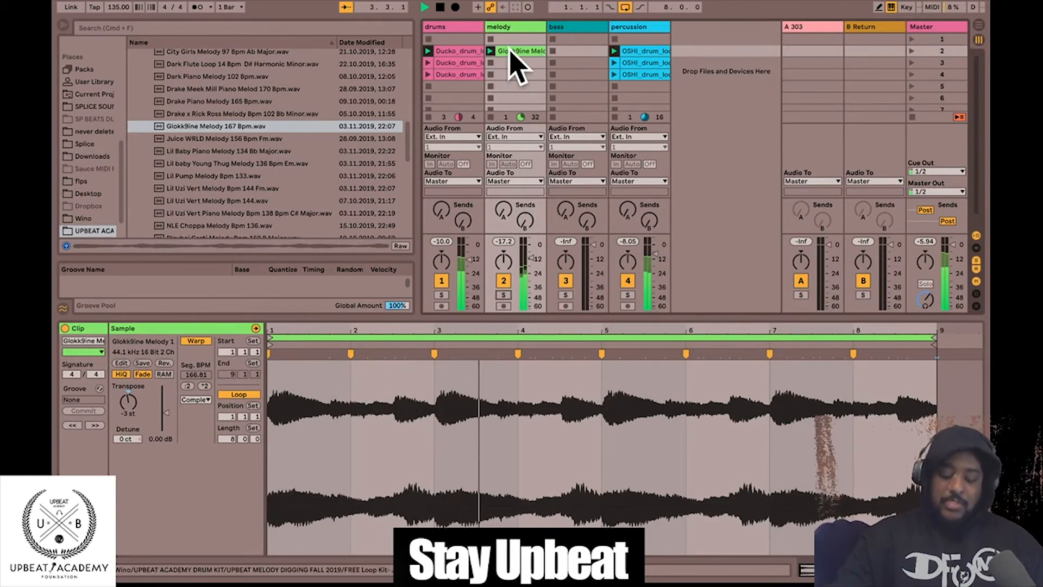
{"action": "key", "text": "space"}
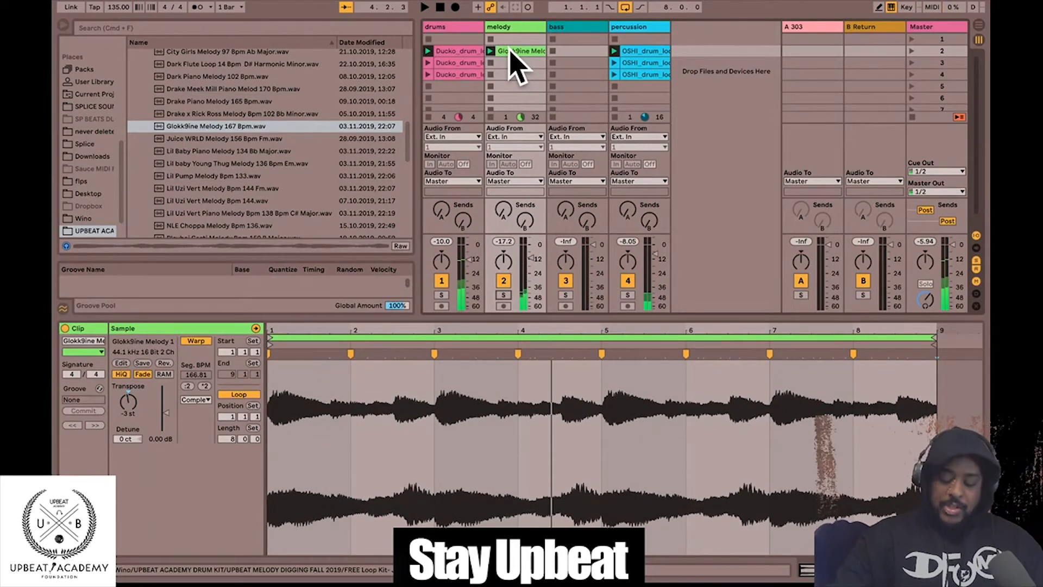
- Duplicate the melody clip into the melody track's second slot
{"action": "left_click_drag", "start_coordinate": [509, 49], "coordinate": [512, 52]}
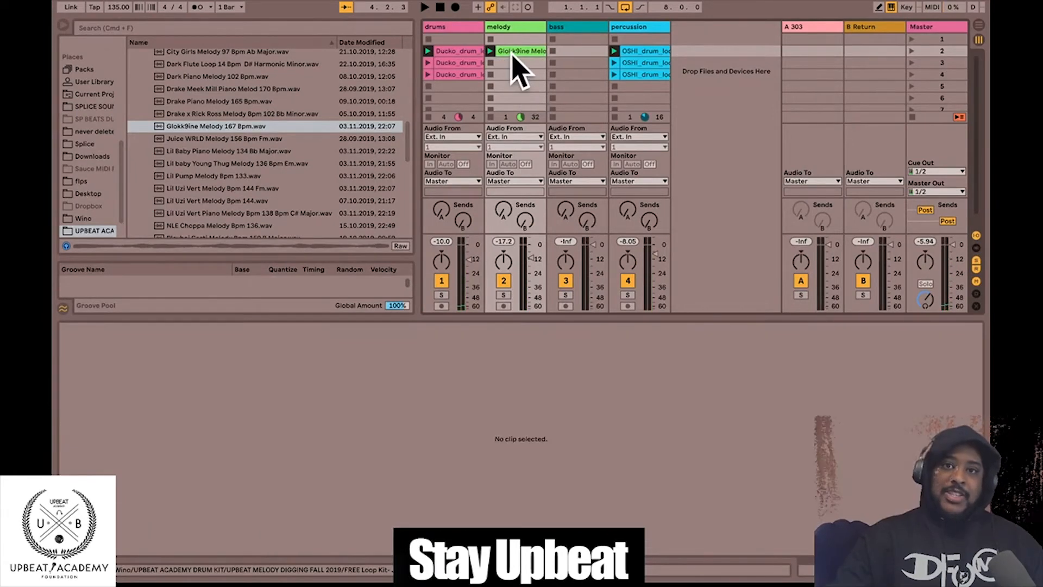
{"action": "left_click", "coordinate": [515, 53]}
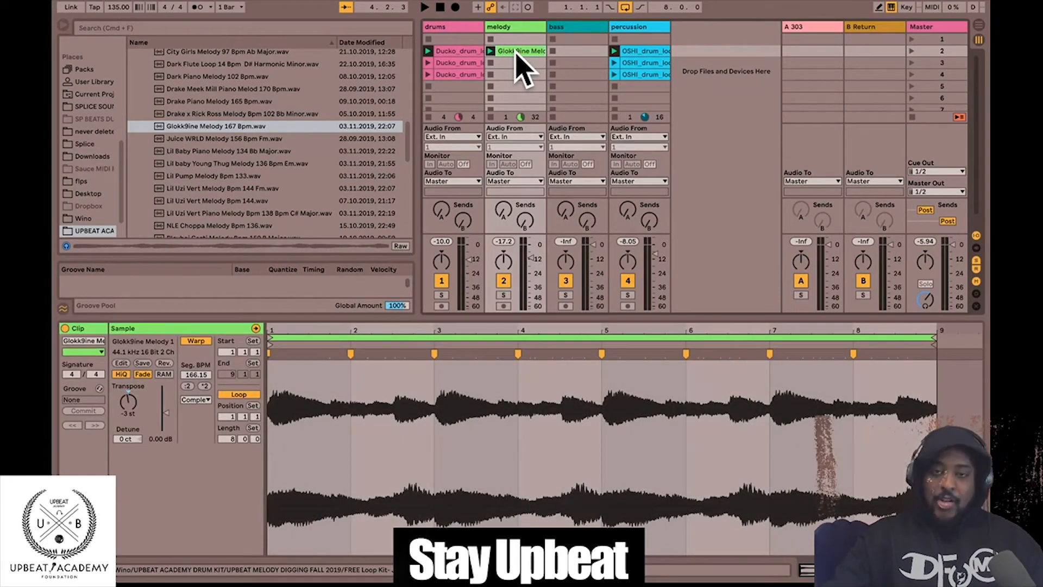
{"action": "left_click_drag", "start_coordinate": [516, 54], "coordinate": [518, 62]}
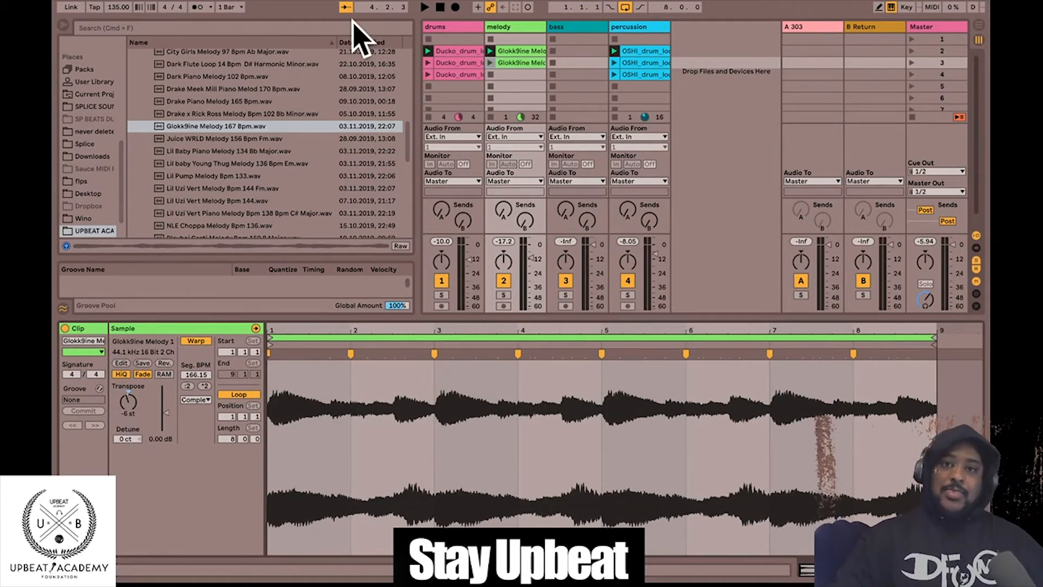
- Copy the melody clip into the third slot and launch scenes 3 and 1 to compare
{"action": "left_click", "coordinate": [491, 50]}
{"action": "left_click", "coordinate": [519, 51]}
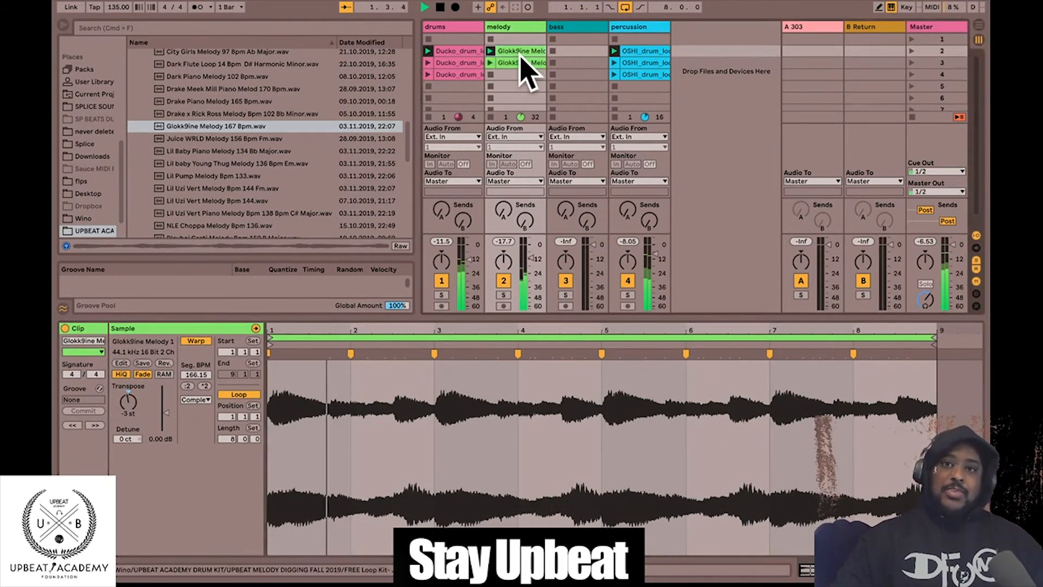
{"action": "left_click_drag", "start_coordinate": [520, 52], "coordinate": [524, 74]}
{"action": "key", "text": "space"}
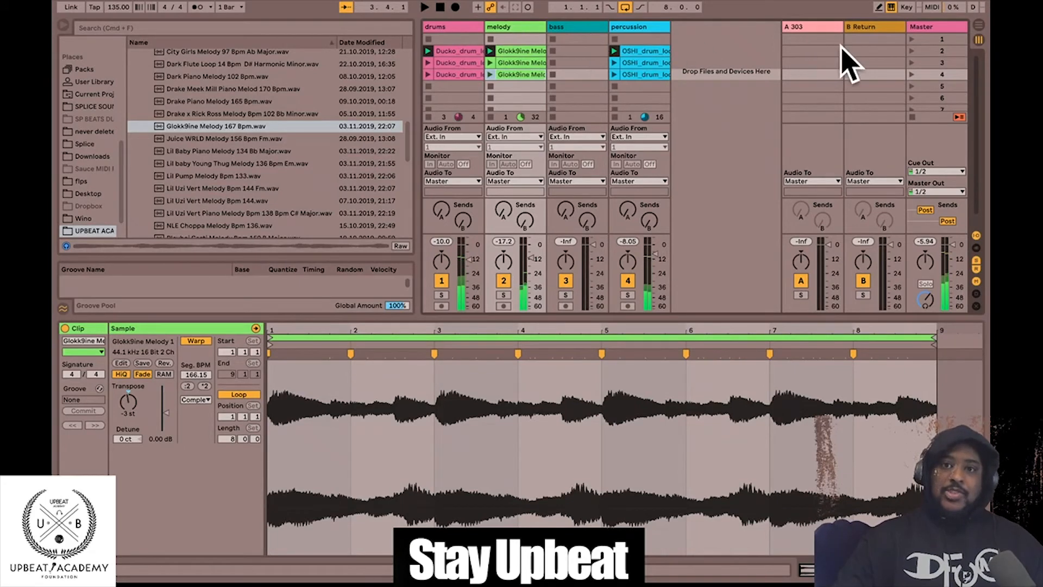
{"action": "left_click", "coordinate": [912, 59]}
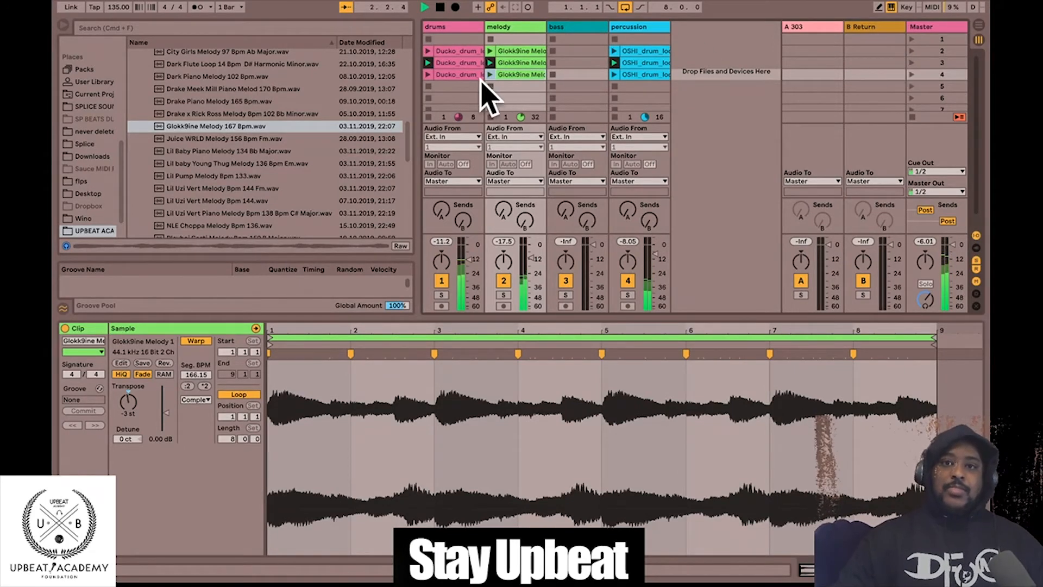
{"action": "left_click", "coordinate": [514, 62]}
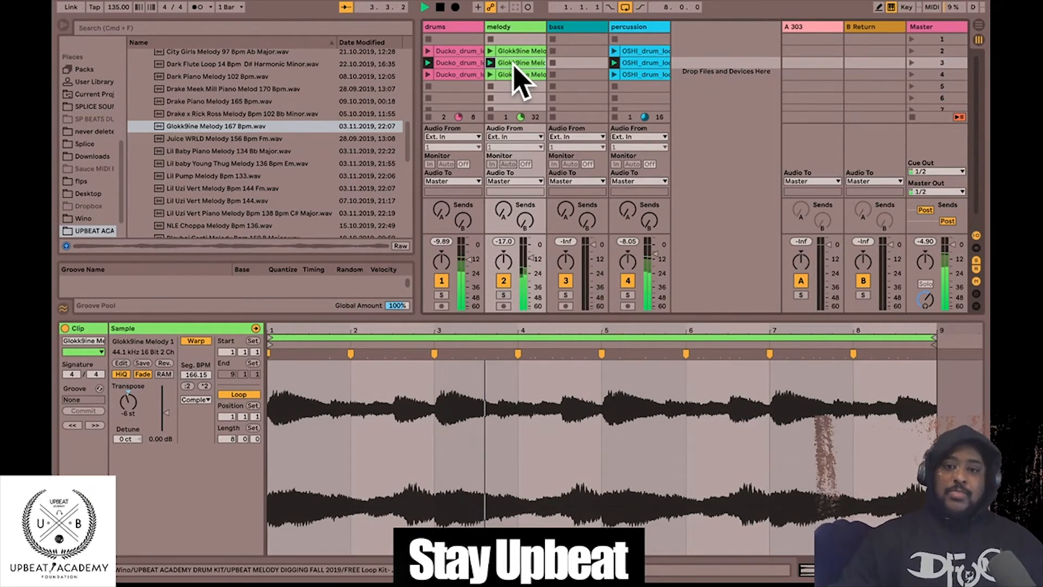
{"action": "left_click", "coordinate": [912, 40]}
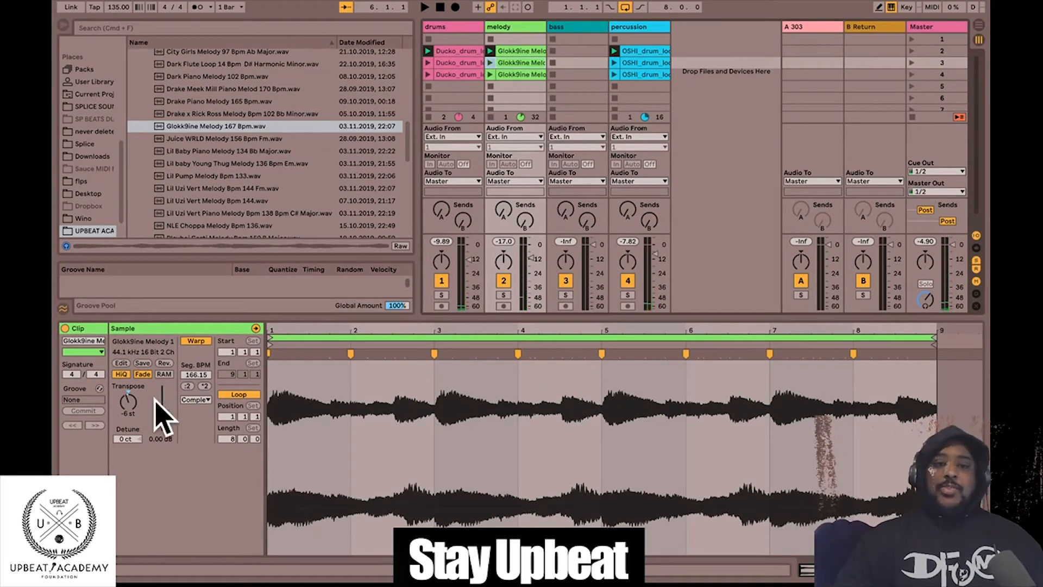
- Check each melody clip's transposition, then set the third clip to -12 st
{"action": "left_click", "coordinate": [129, 414]}
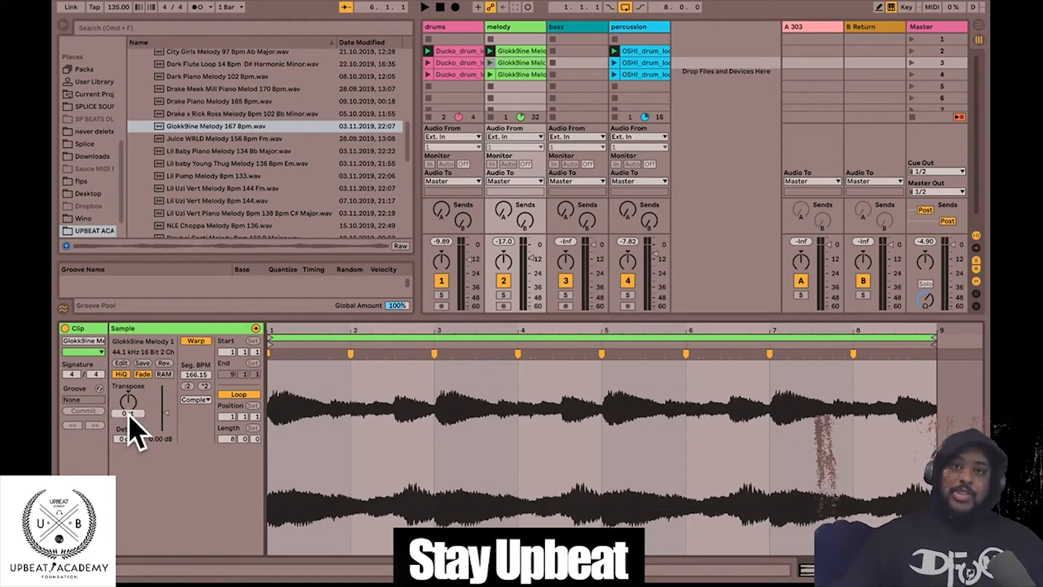
{"action": "left_click", "coordinate": [525, 51]}
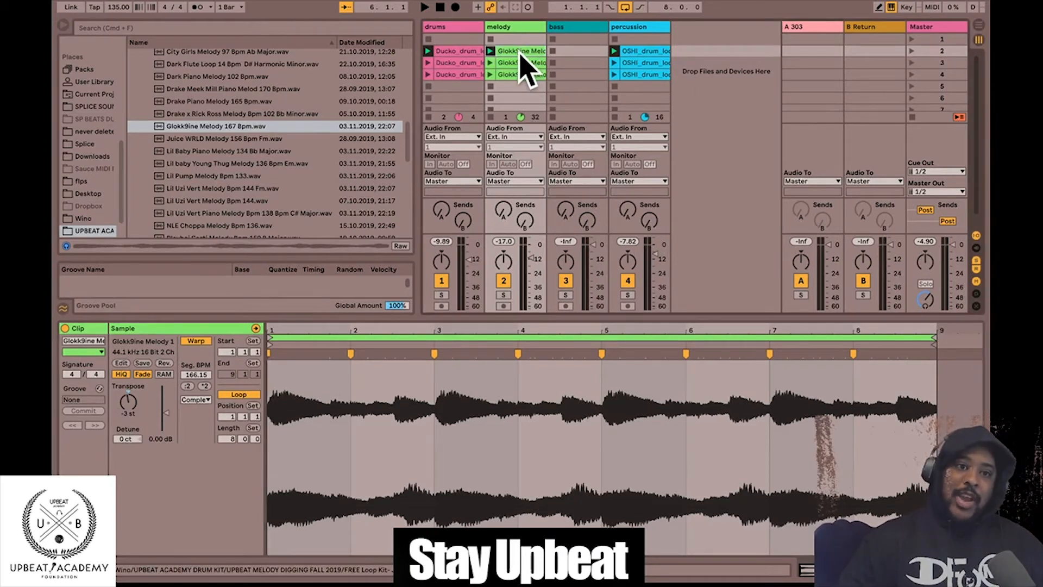
{"action": "left_click", "coordinate": [513, 63]}
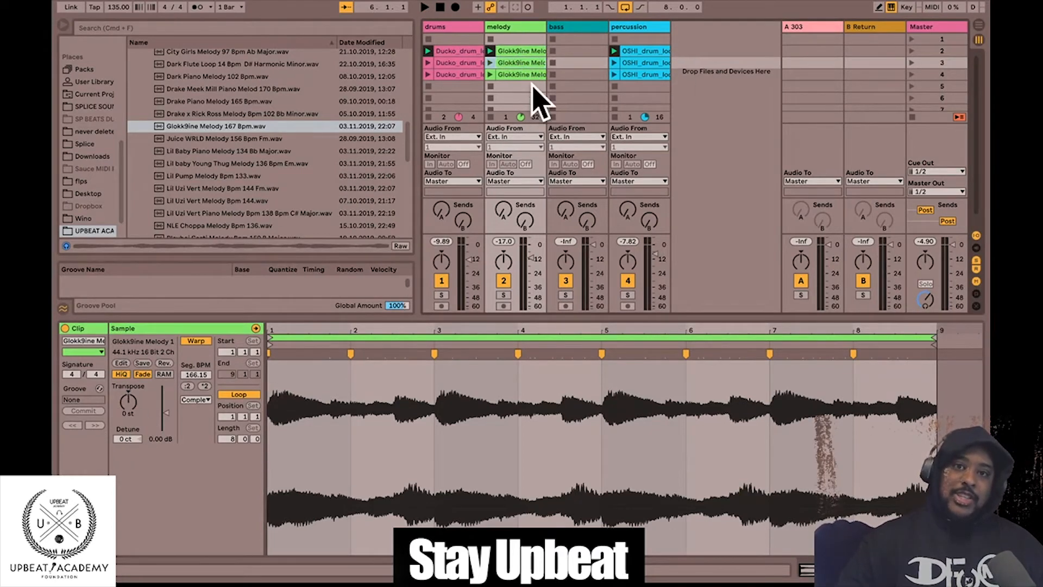
{"action": "left_click", "coordinate": [516, 51]}
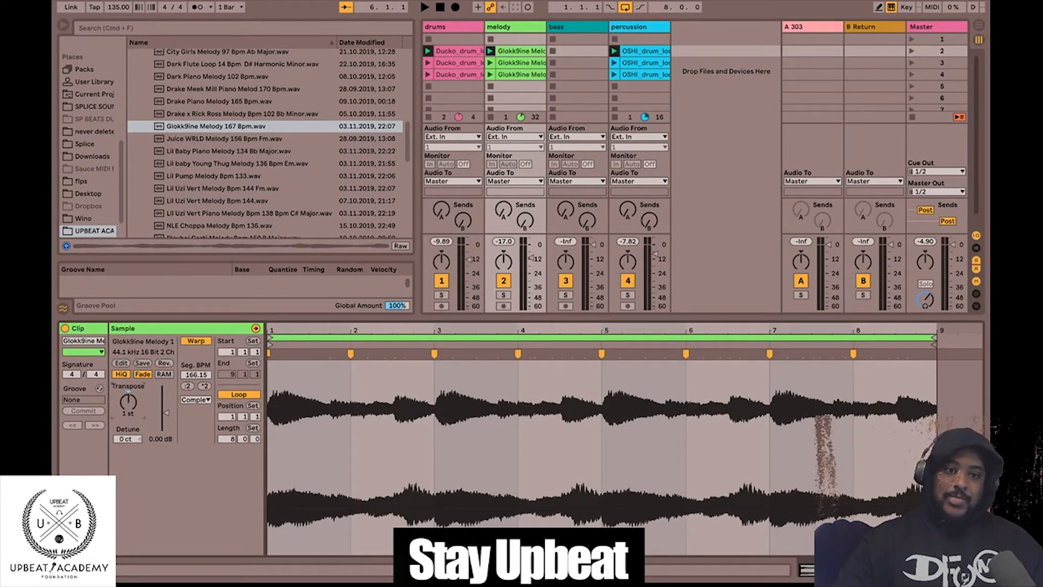
{"action": "left_click", "coordinate": [514, 62]}
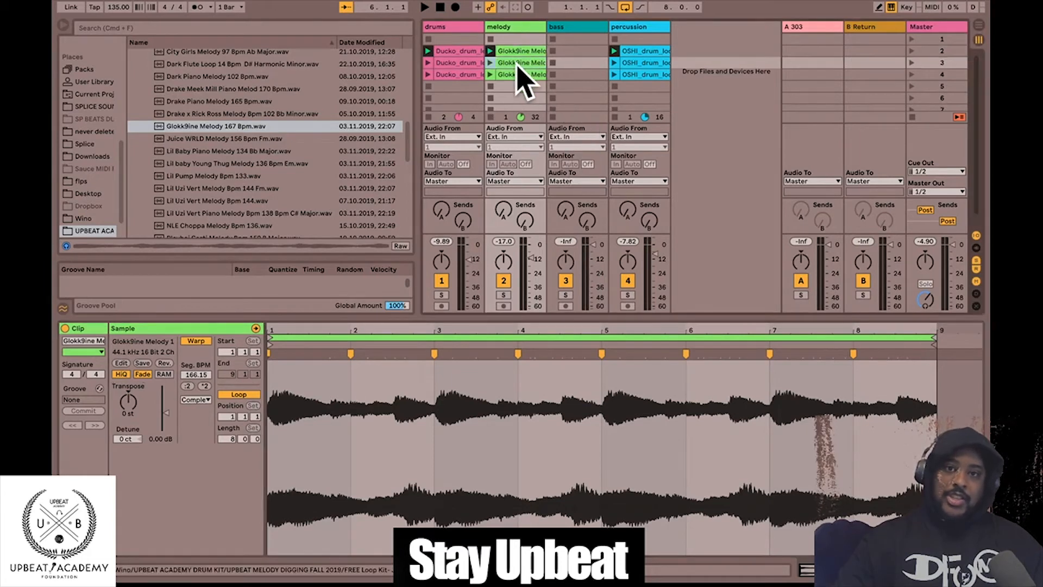
{"action": "left_click", "coordinate": [125, 415]}
{"action": "type", "text": "-12"}
{"action": "key", "text": "Return"}
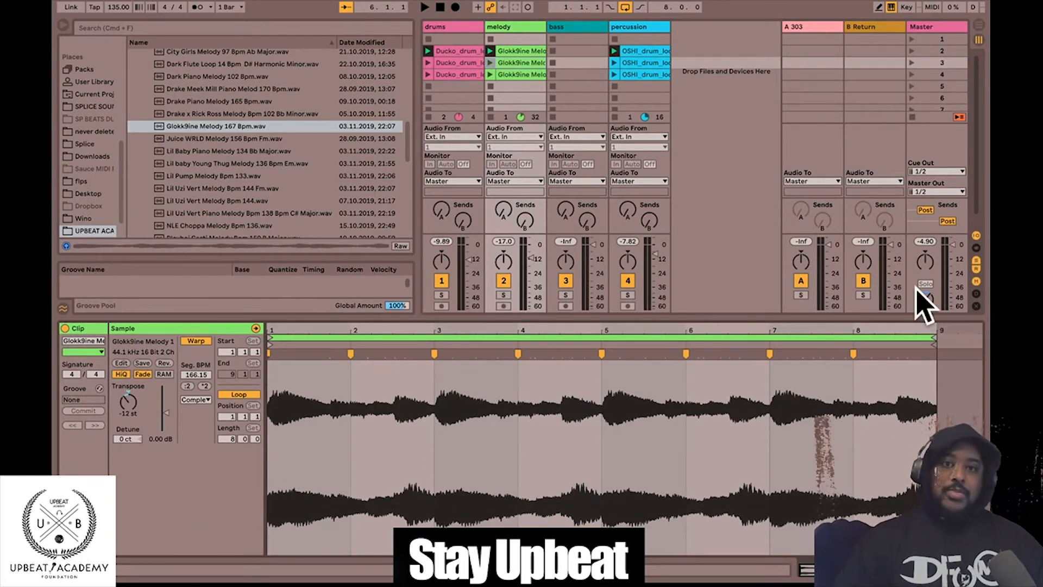
- Audition scenes 1–3, then copy the melody clip into the fourth melody slot
{"action": "left_click", "coordinate": [913, 51]}
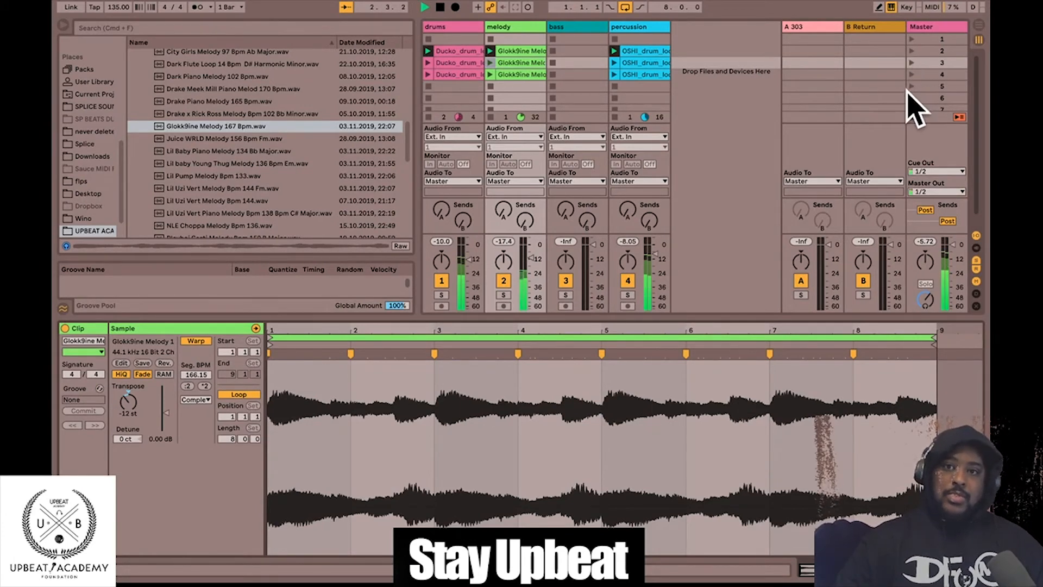
{"action": "left_click", "coordinate": [923, 52]}
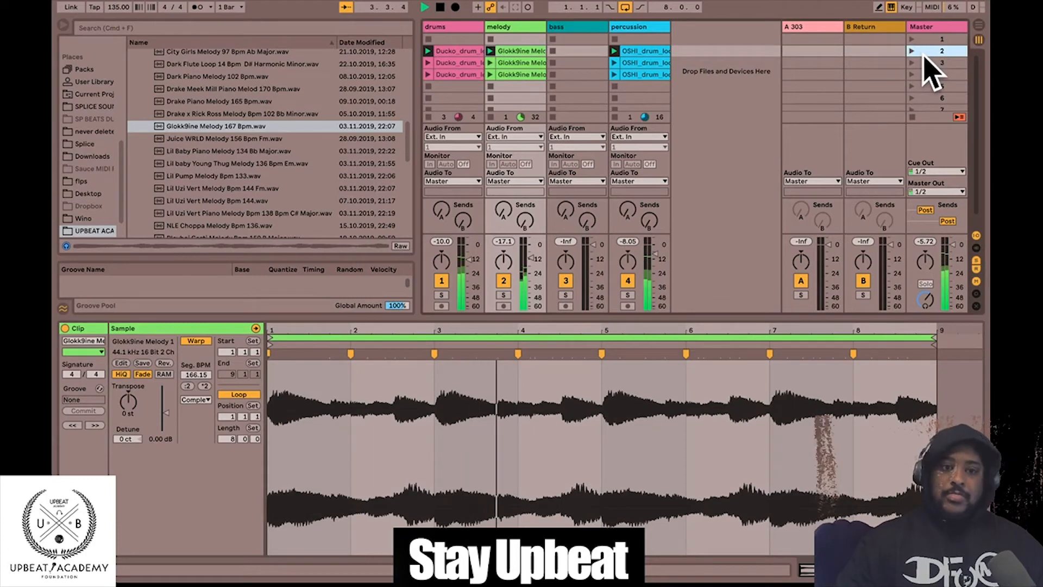
{"action": "left_click", "coordinate": [926, 63]}
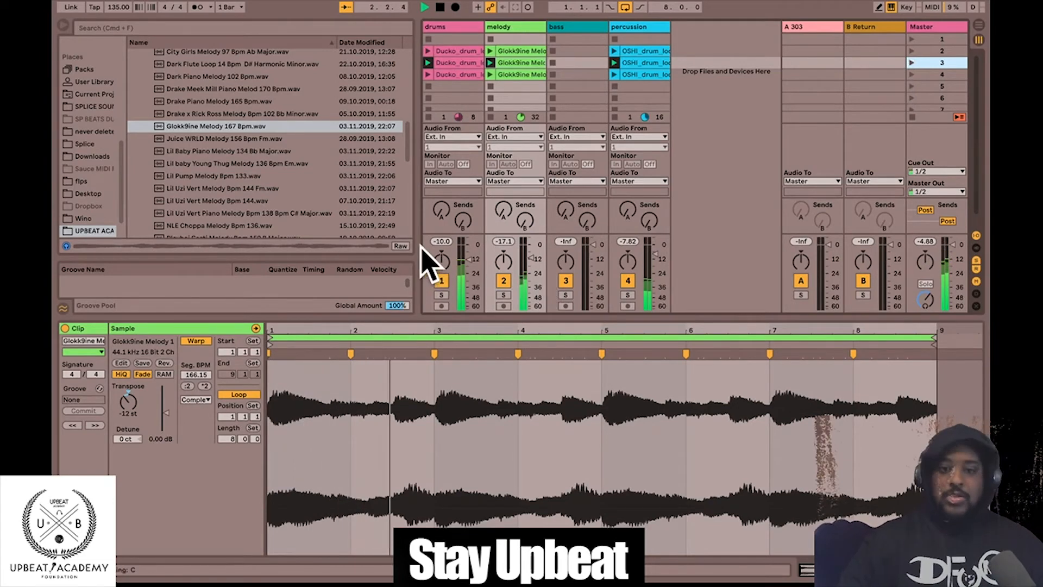
{"action": "left_click", "coordinate": [508, 52]}
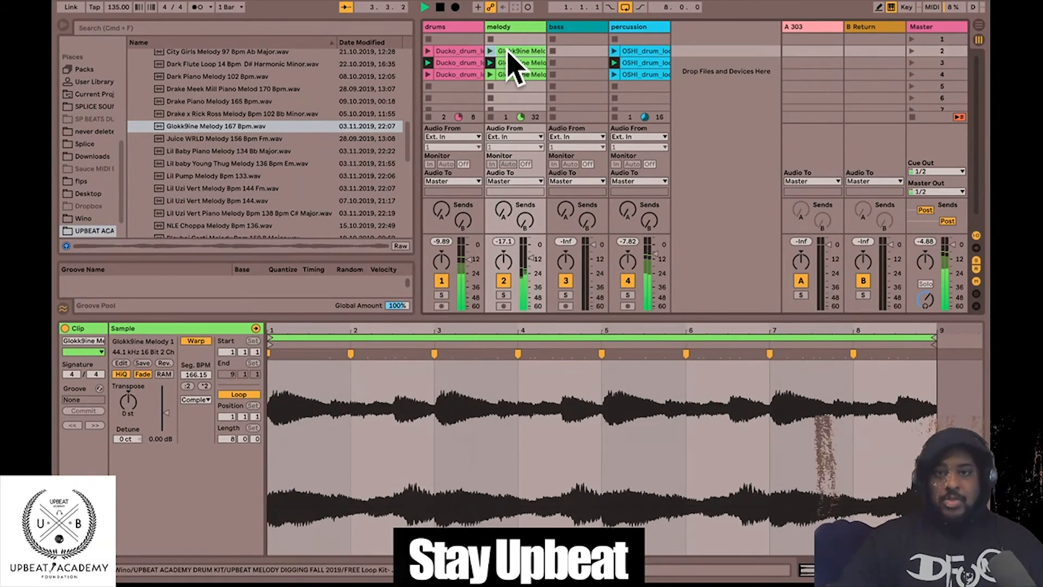
{"action": "left_click_drag", "start_coordinate": [507, 50], "coordinate": [501, 77]}
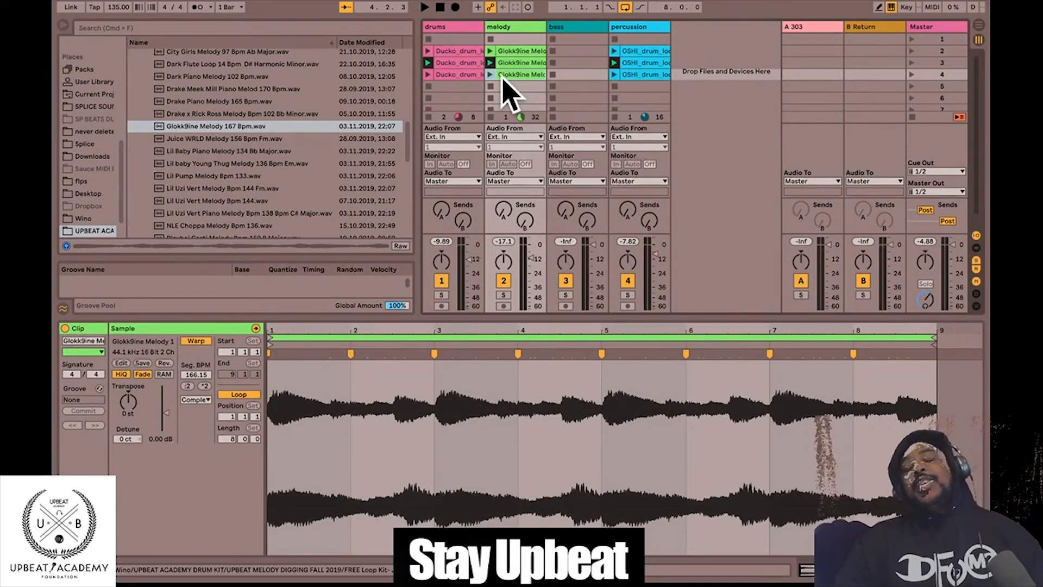
- Copy the second-row melody clip into slot 1 and audition scenes 1 through 3
{"action": "left_click", "coordinate": [912, 51]}
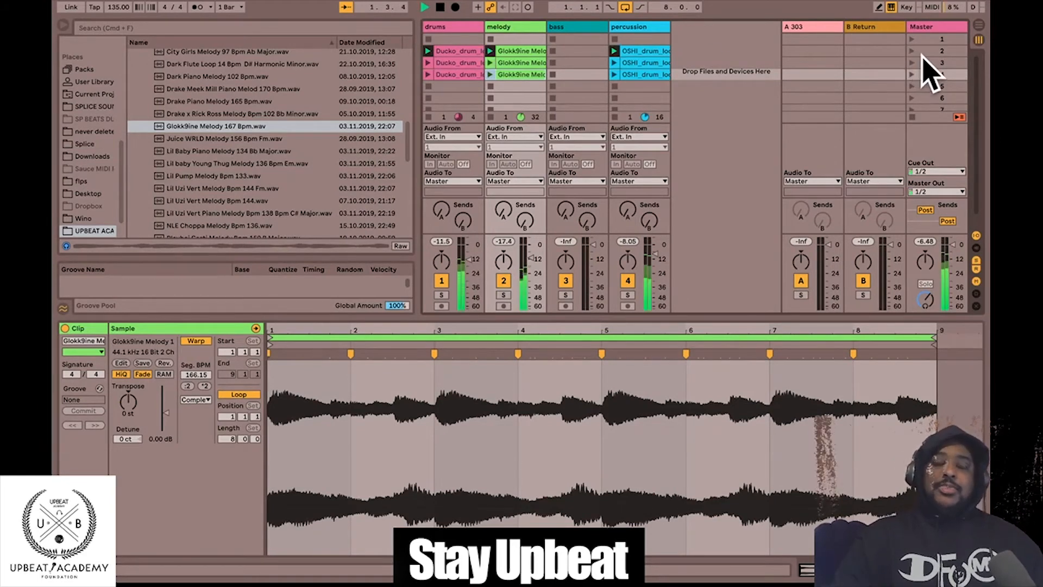
{"action": "key", "text": "space"}
{"action": "left_click_drag", "start_coordinate": [515, 52], "coordinate": [512, 42]}
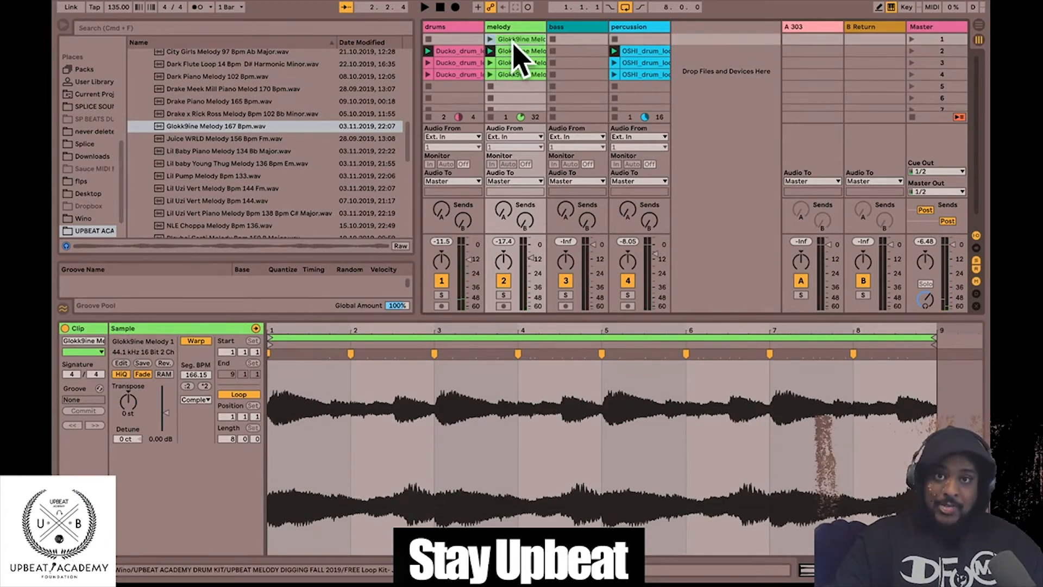
{"action": "left_click", "coordinate": [911, 39]}
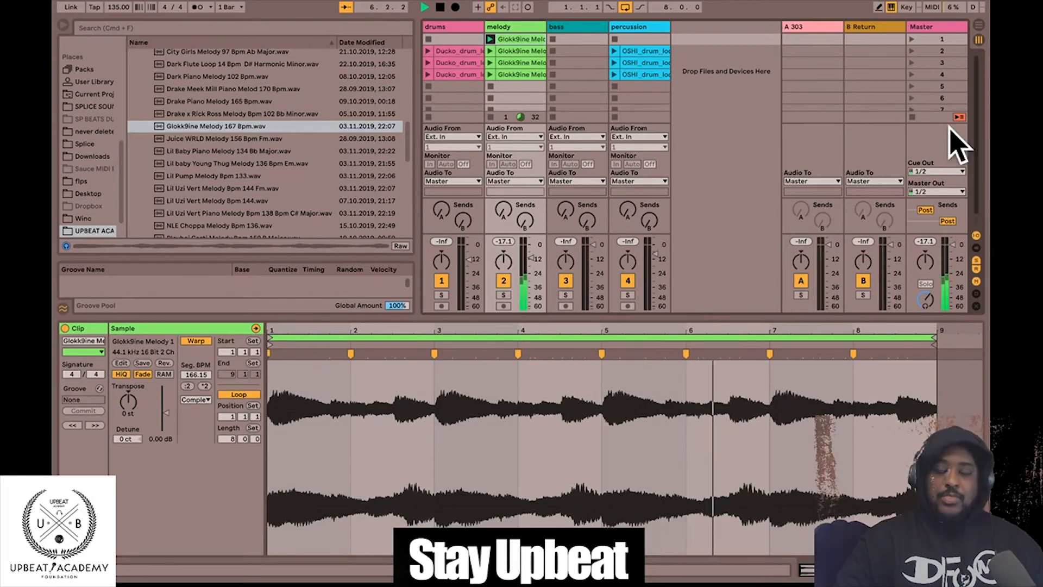
{"action": "left_click", "coordinate": [912, 50]}
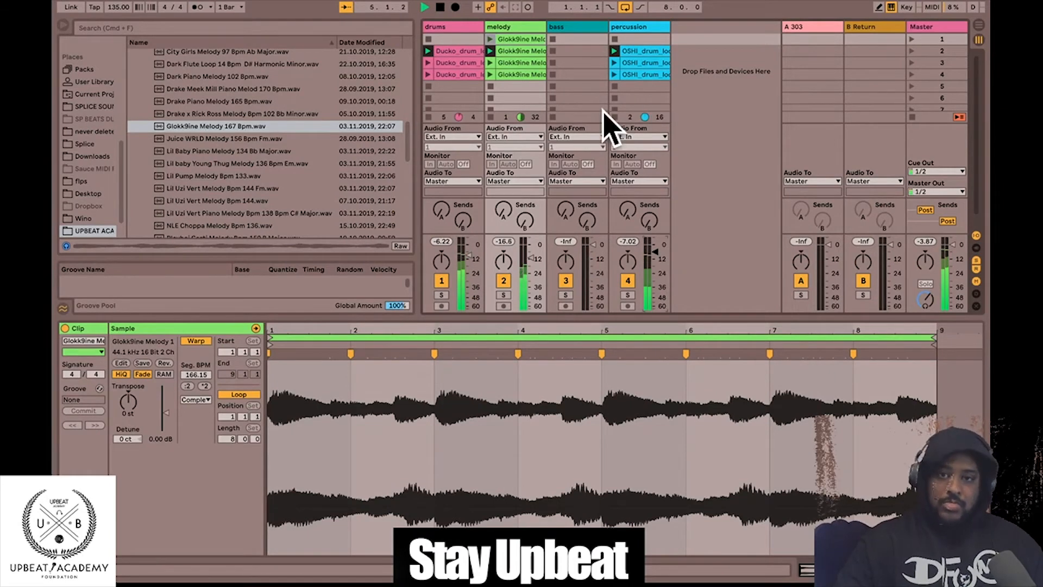
{"action": "left_click", "coordinate": [939, 62]}
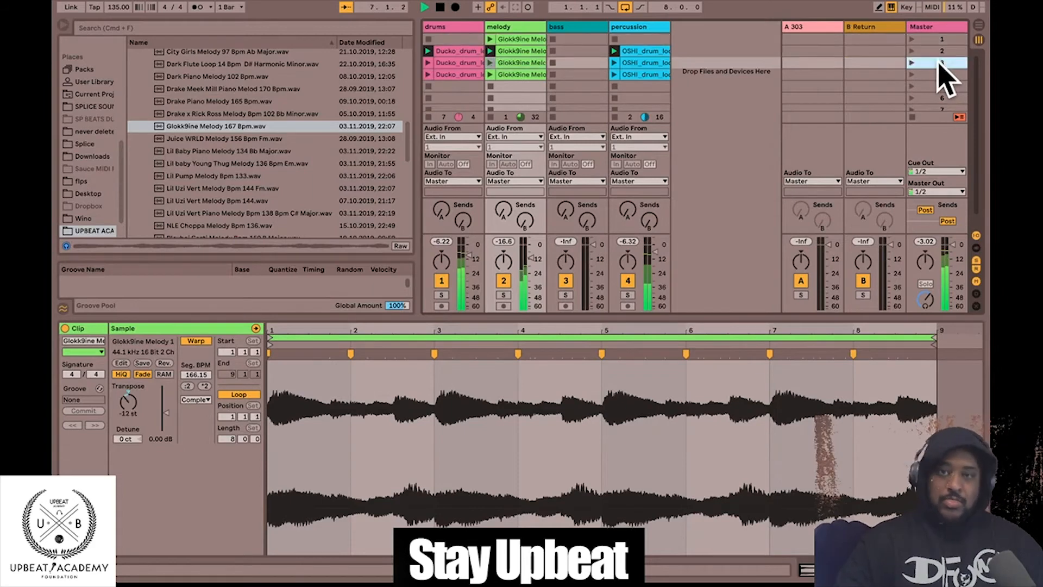
{"action": "left_click", "coordinate": [911, 62]}
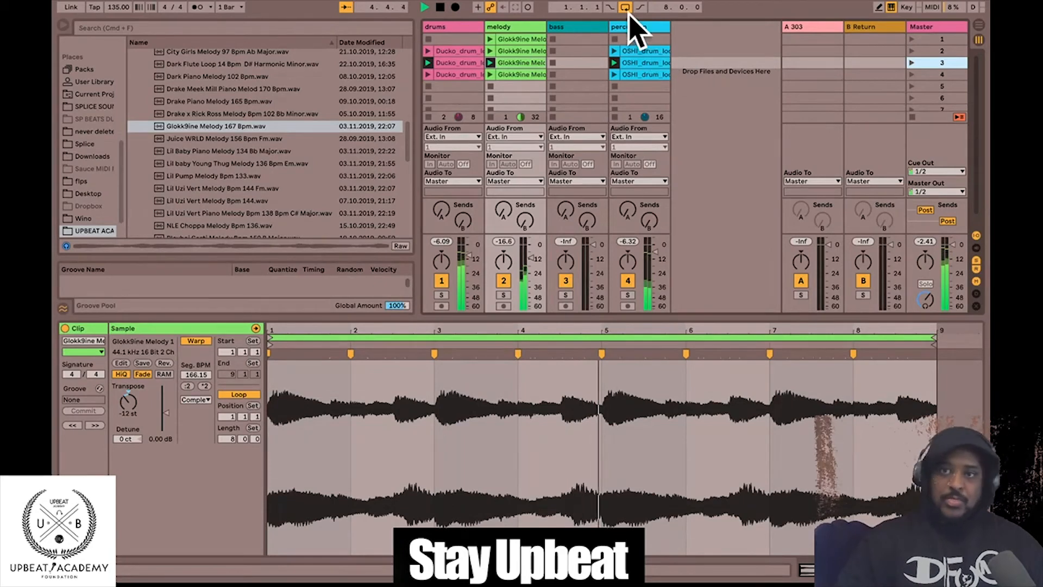
- Solo the melody track on scene 3's clip, play it, and show Device View
{"action": "left_click", "coordinate": [528, 61]}
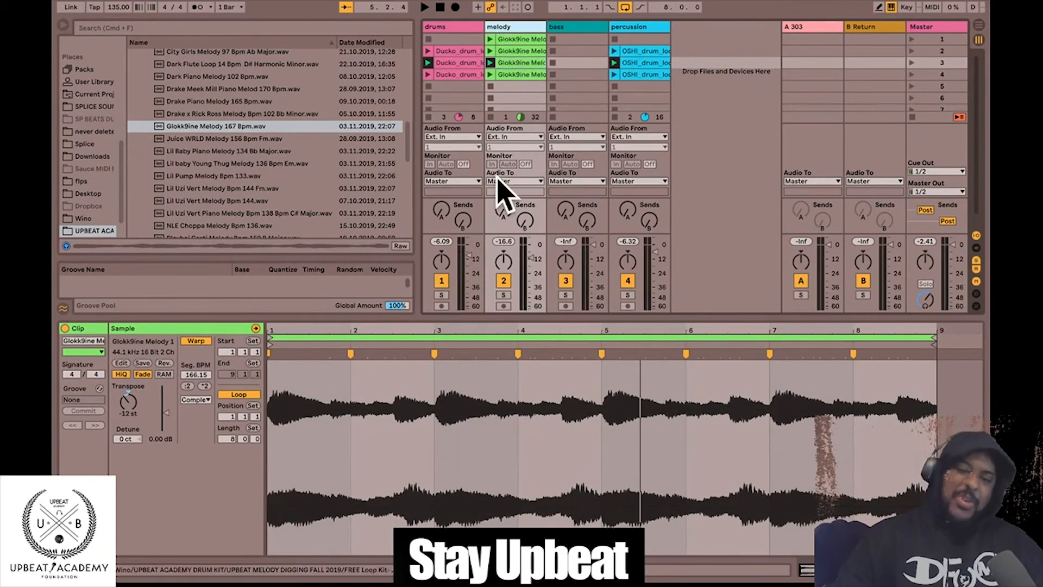
{"action": "left_click", "coordinate": [502, 295]}
{"action": "key", "text": "space"}
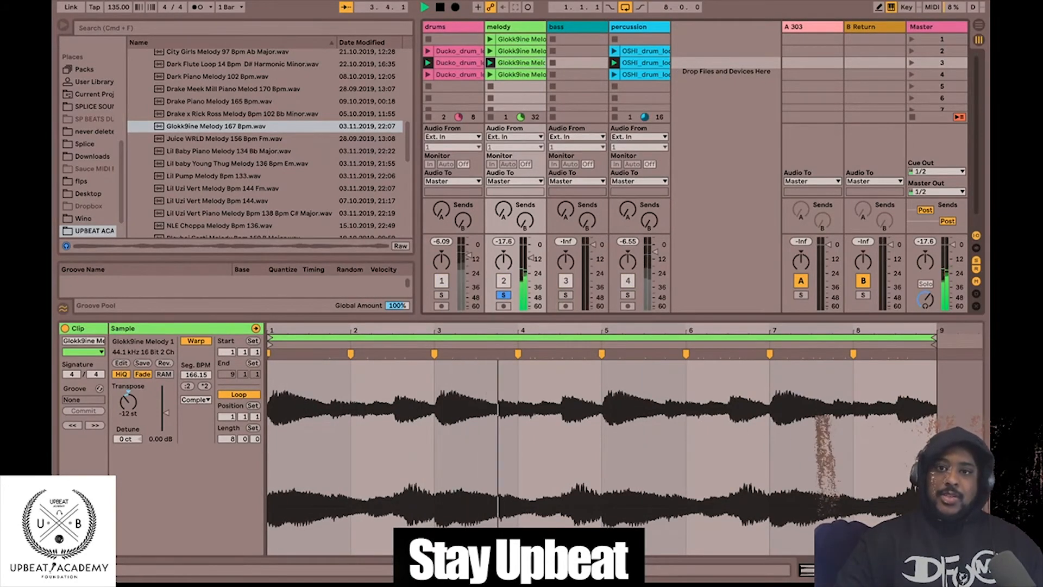
{"action": "left_click", "coordinate": [929, 569]}
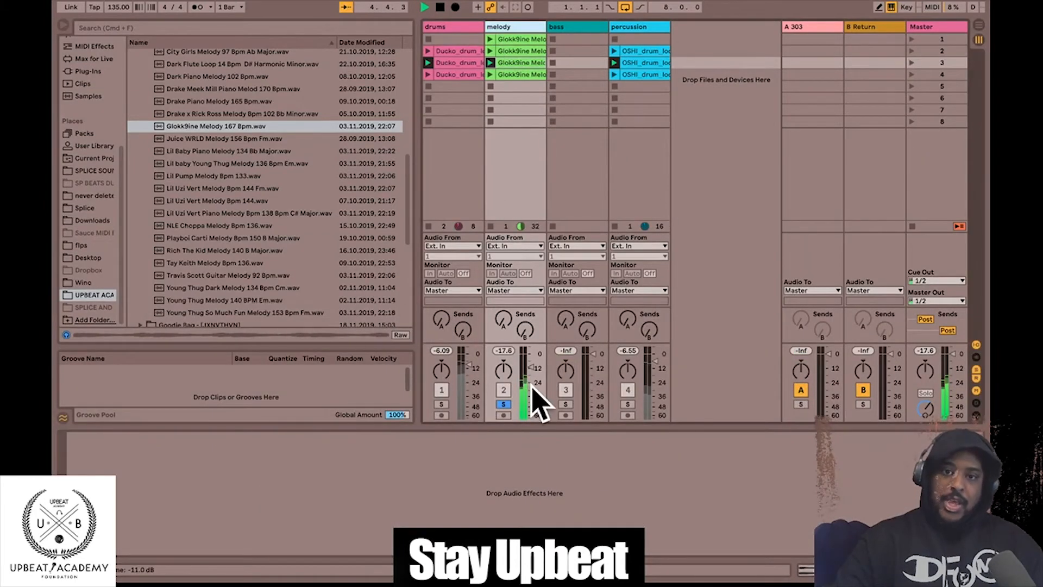
- Unsolo the melody track and search the browser for '808'
{"action": "left_click", "coordinate": [503, 404]}
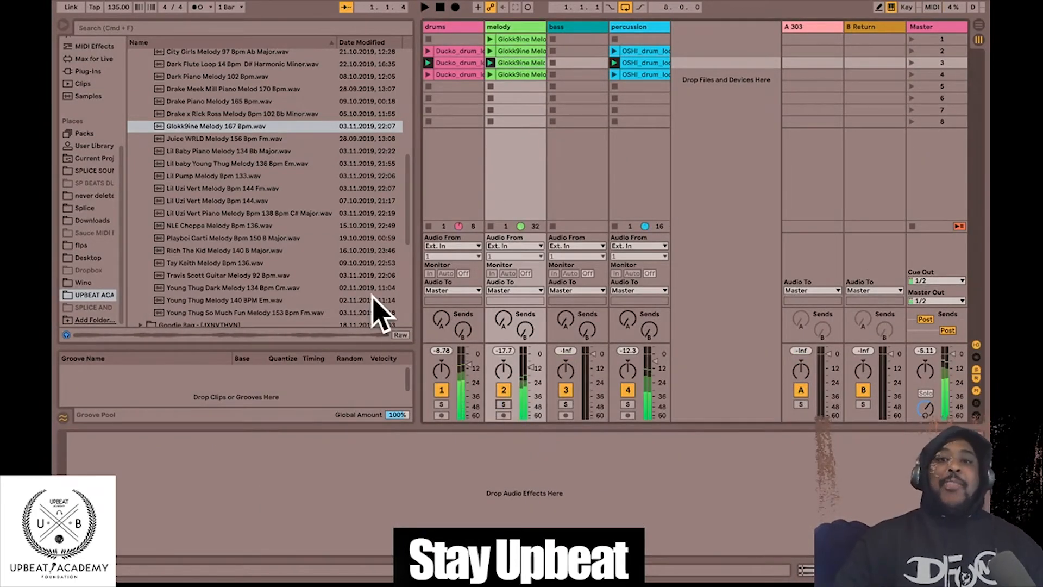
{"action": "scroll", "coordinate": [210, 174], "scroll_direction": "up", "scroll_amount": 15}
{"action": "scroll", "coordinate": [212, 163], "scroll_direction": "down", "scroll_amount": 5}
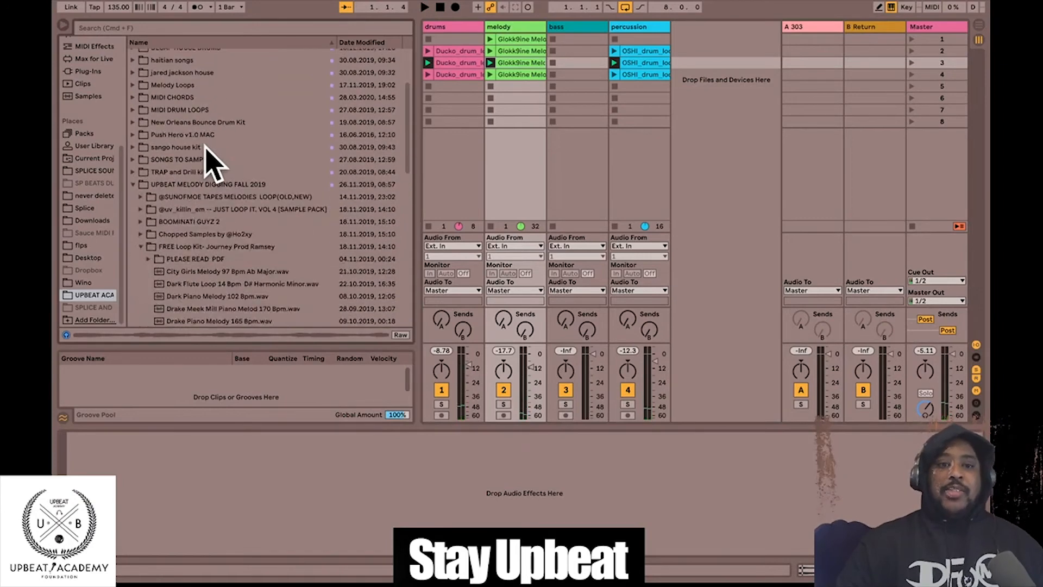
{"action": "left_click", "coordinate": [138, 29]}
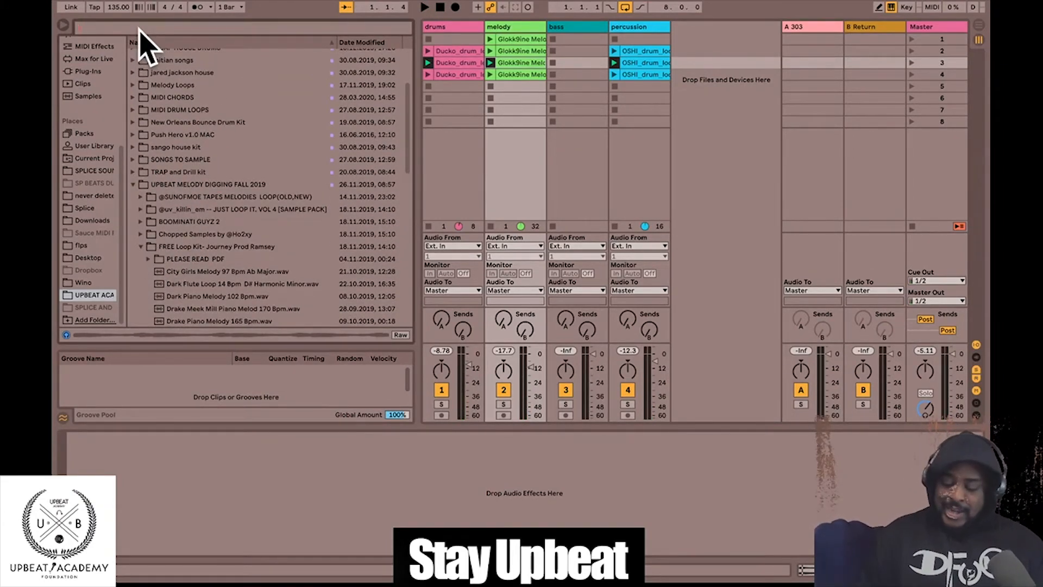
{"action": "type", "text": "808"}
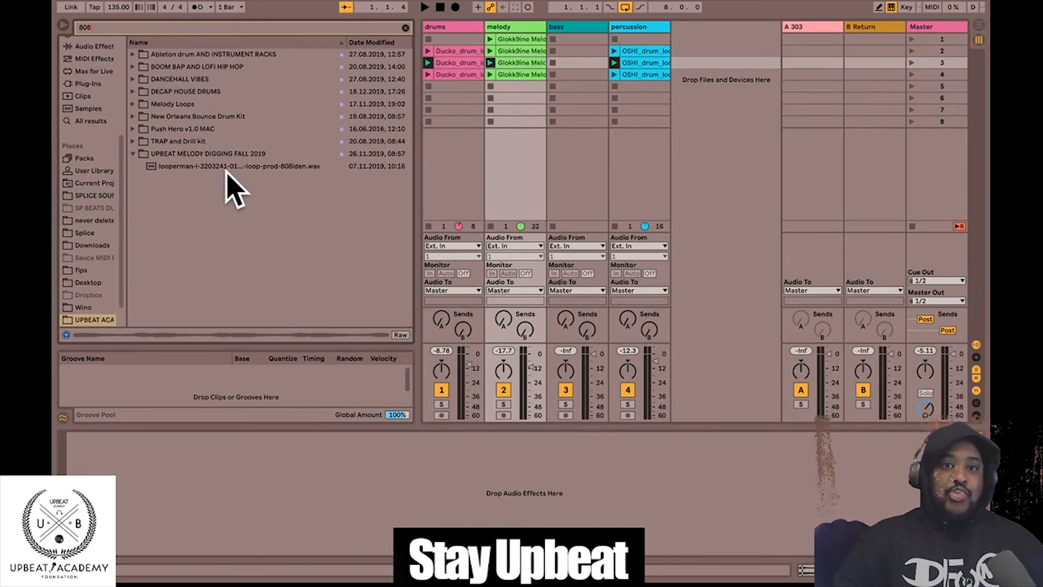
- Open the 808S folder inside the TRAP and Drill kit
{"action": "left_click", "coordinate": [227, 169]}
{"action": "left_click", "coordinate": [136, 155]}
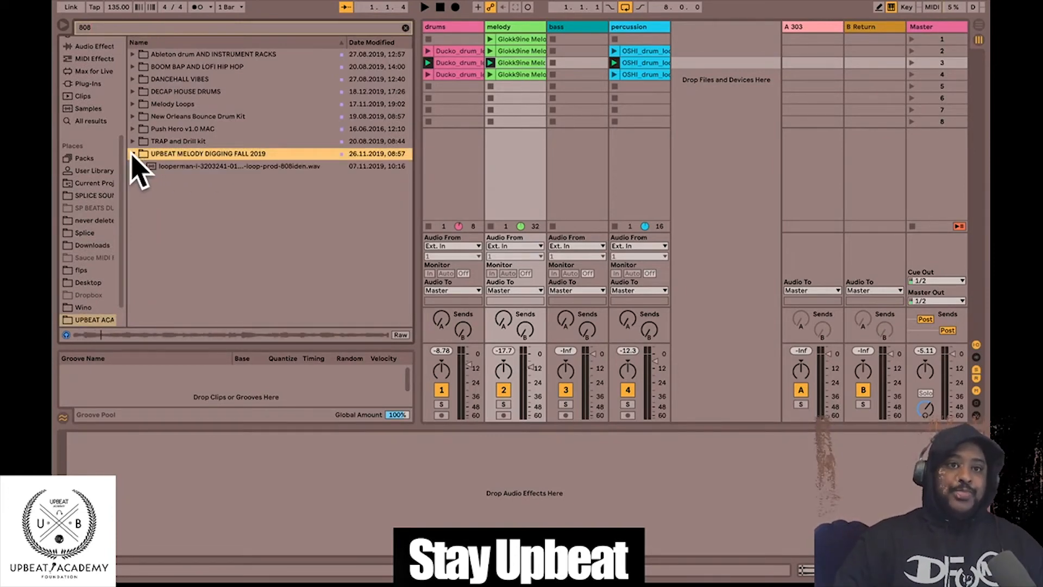
{"action": "left_click", "coordinate": [133, 141]}
{"action": "left_click", "coordinate": [141, 154]}
- Audition the 808 samples and place 808 - BAND.wav in the bass track's second slot
{"action": "left_click", "coordinate": [192, 216]}
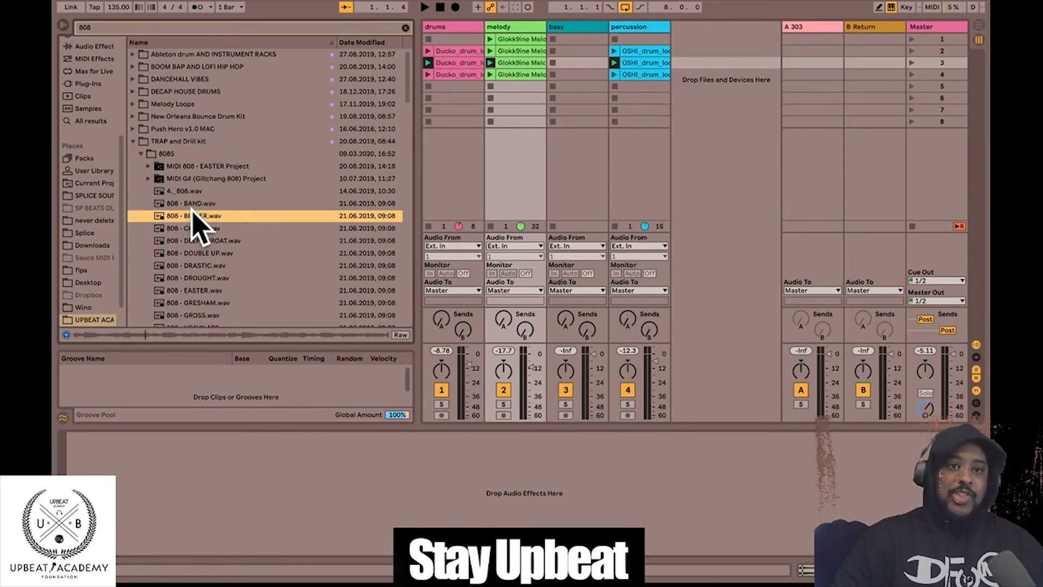
{"action": "left_click", "coordinate": [212, 240]}
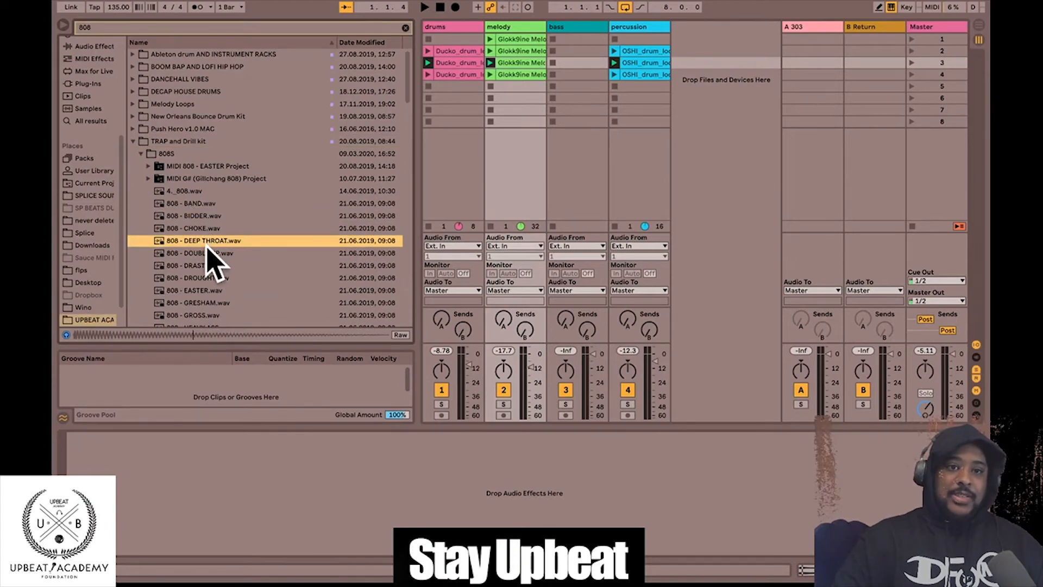
{"action": "left_click", "coordinate": [207, 253]}
{"action": "left_click", "coordinate": [208, 277]}
{"action": "left_click", "coordinate": [207, 254]}
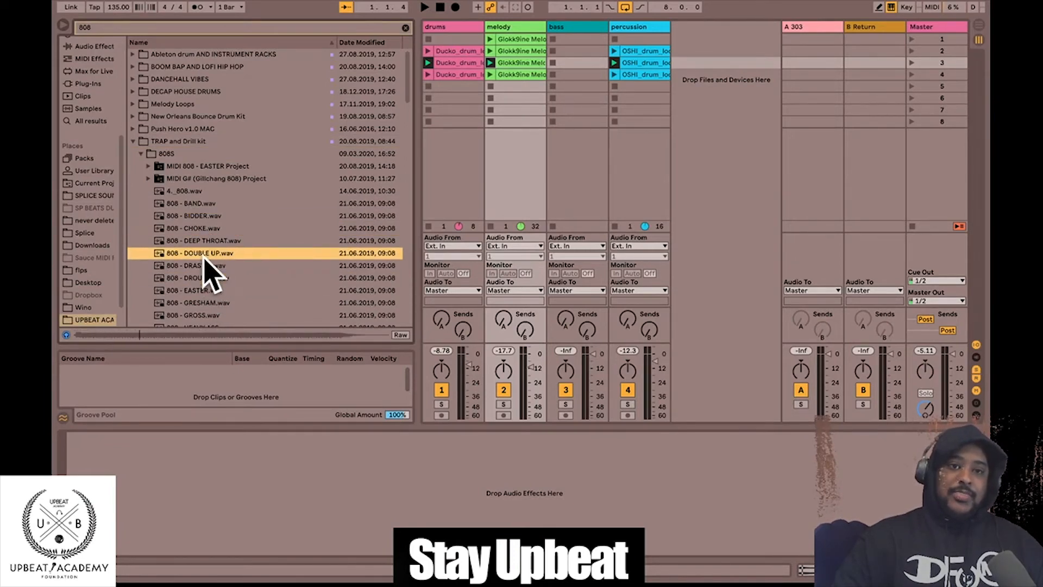
{"action": "left_click", "coordinate": [208, 216]}
{"action": "left_click", "coordinate": [199, 204]}
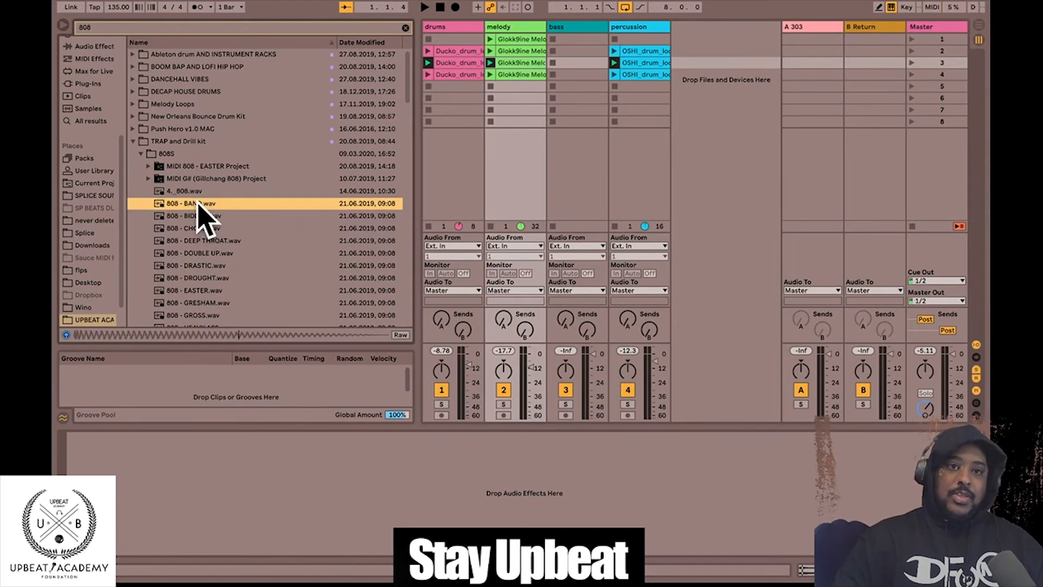
{"action": "left_click_drag", "start_coordinate": [191, 206], "coordinate": [558, 53]}
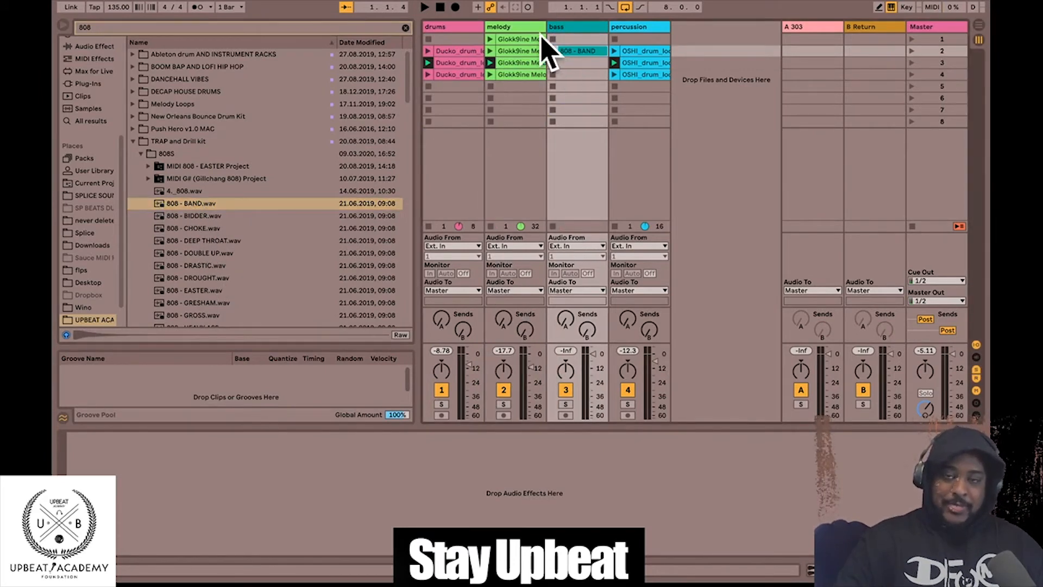
- Solo the melody and bass tracks together and launch scene 2
{"action": "left_click", "coordinate": [515, 28]}
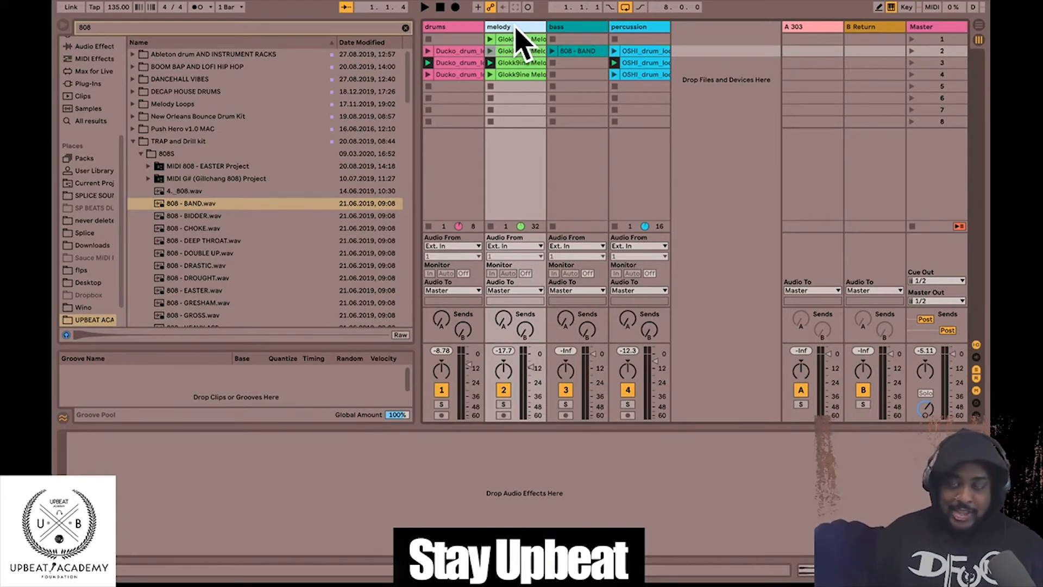
{"action": "left_click", "coordinate": [556, 28]}
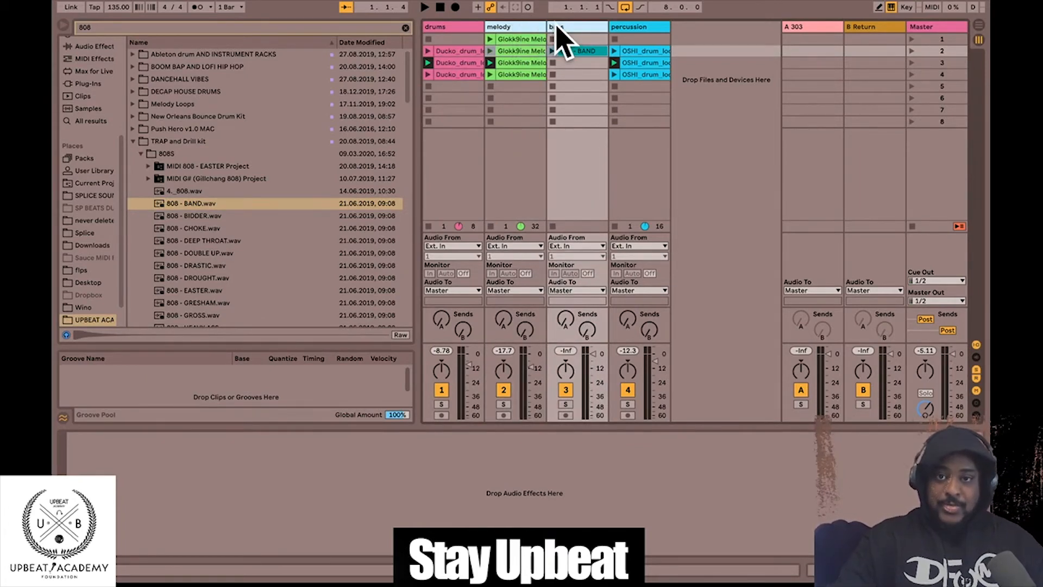
{"action": "left_click", "coordinate": [504, 404]}
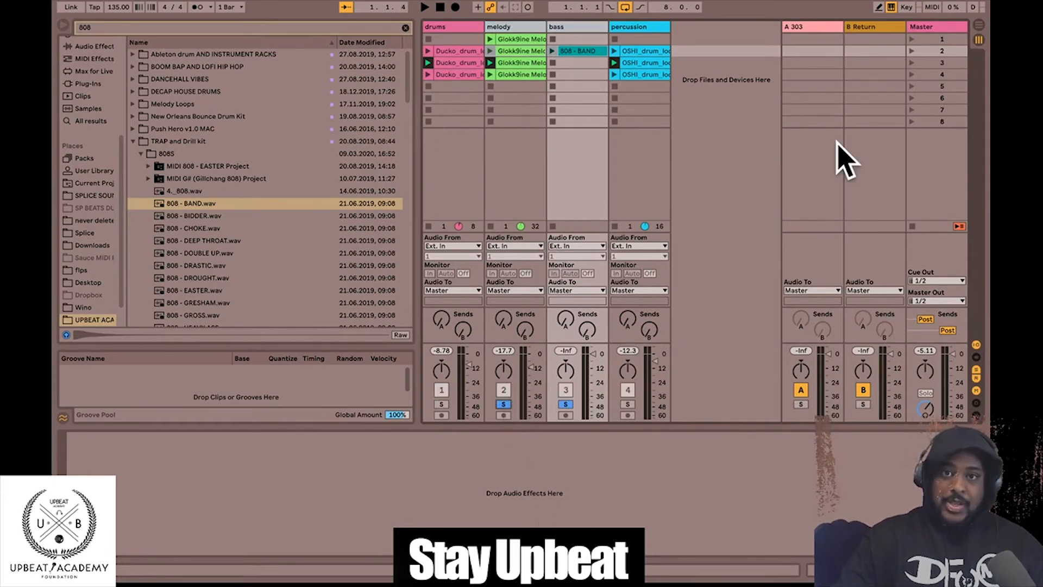
{"action": "left_click", "coordinate": [912, 50]}
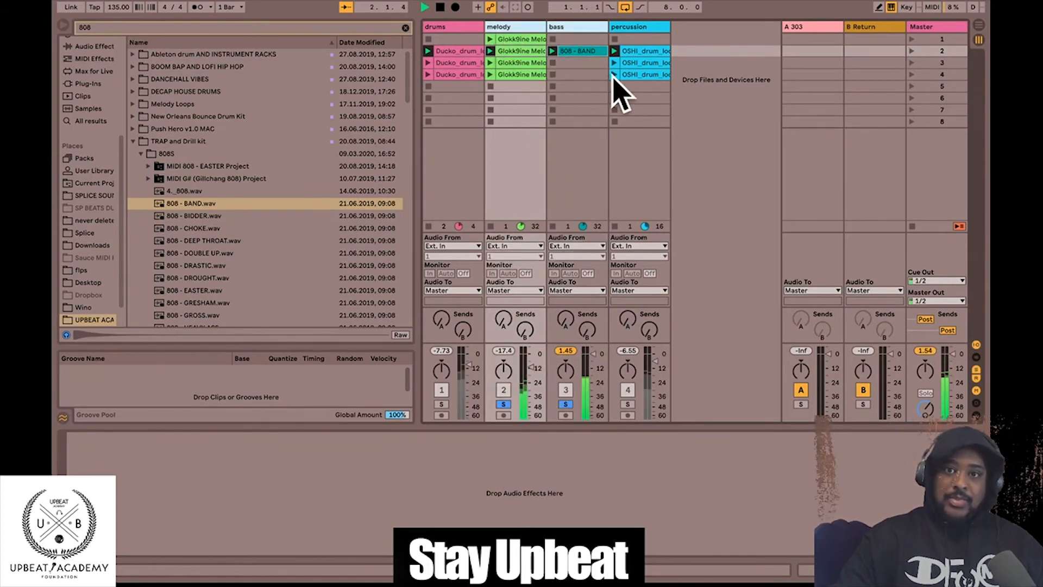
- Pull the bass track's volume down to about -3.55 dB and replay scene 2
{"action": "left_click", "coordinate": [578, 51]}
{"action": "key", "text": "space"}
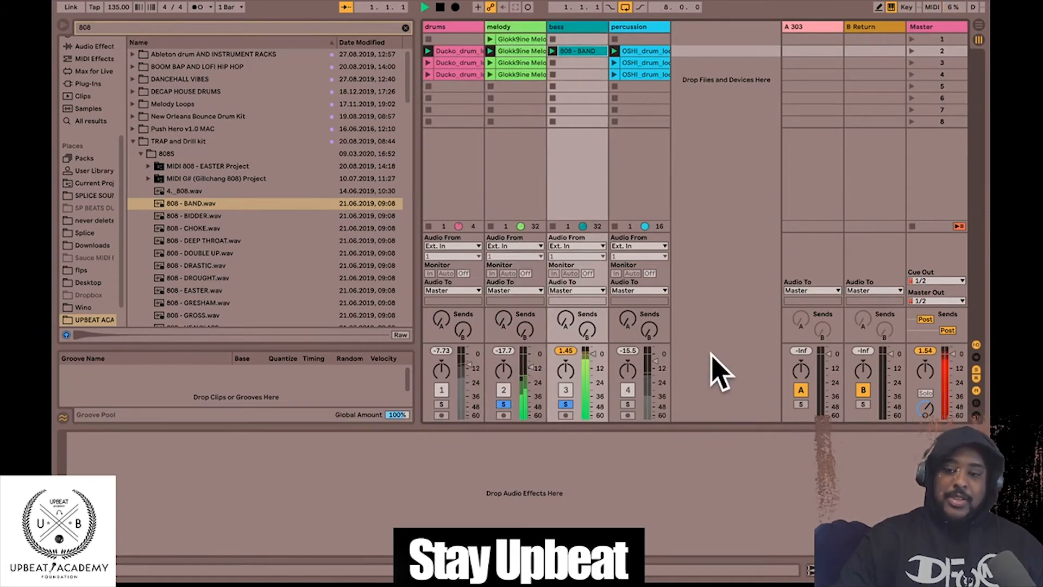
{"action": "left_click", "coordinate": [523, 24]}
{"action": "left_click", "coordinate": [554, 24]}
{"action": "key", "text": "space"}
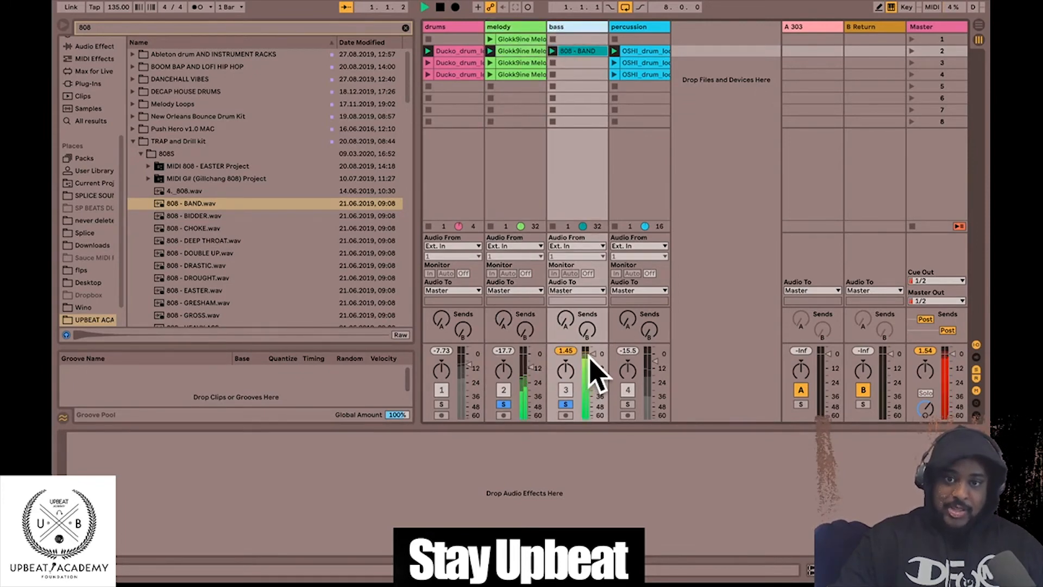
{"action": "left_click", "coordinate": [592, 354]}
{"action": "left_click_drag", "start_coordinate": [593, 357], "coordinate": [592, 360]}
{"action": "key", "text": "space"}
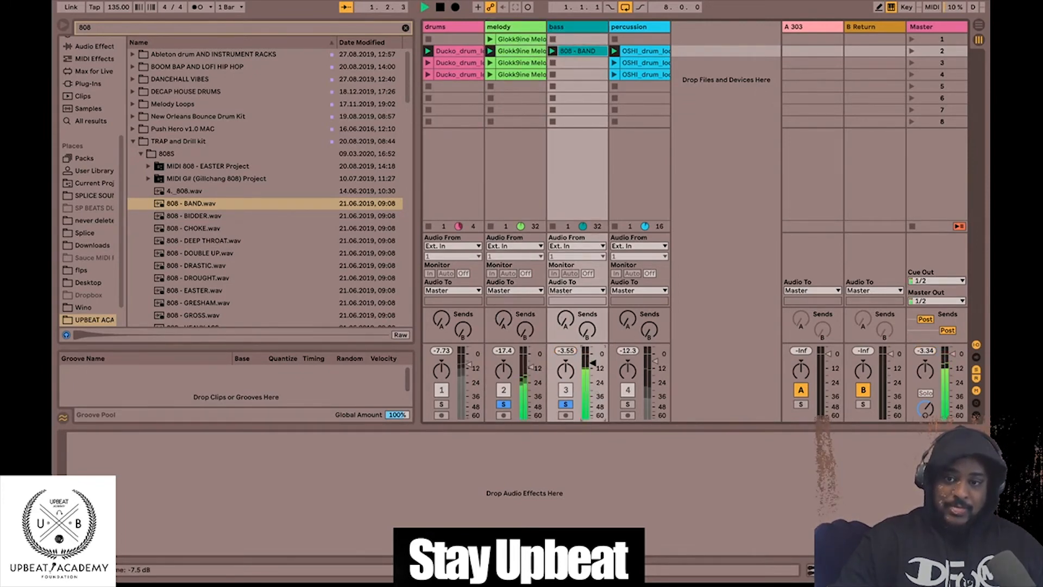
- Shorten the 808 - BAND clip's loop to end at bar 3 and play it
{"action": "left_click", "coordinate": [836, 569]}
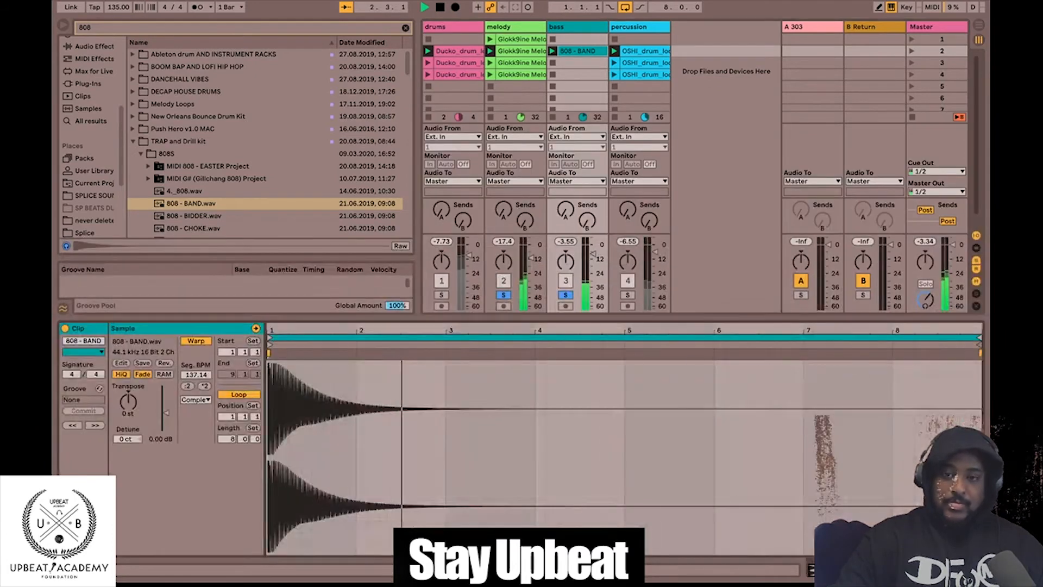
{"action": "key", "text": "space"}
{"action": "key", "text": "space"}
{"action": "left_click", "coordinate": [576, 49]}
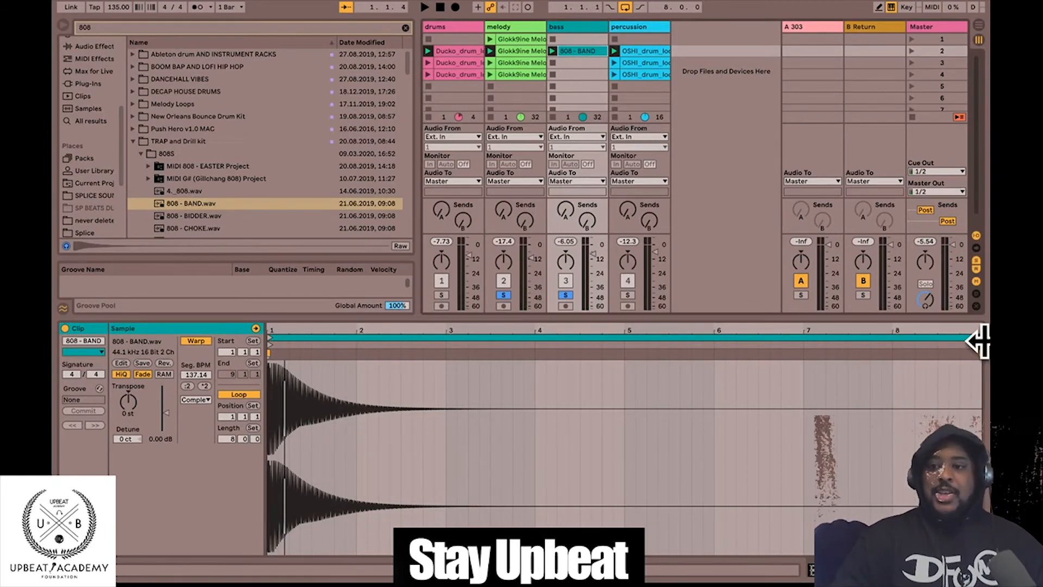
{"action": "mouse_move", "coordinate": [973, 340]}
{"action": "left_mouse_down"}
{"action": "mouse_move", "coordinate": [494, 395]}
{"action": "mouse_move", "coordinate": [445, 378]}
{"action": "left_mouse_up"}
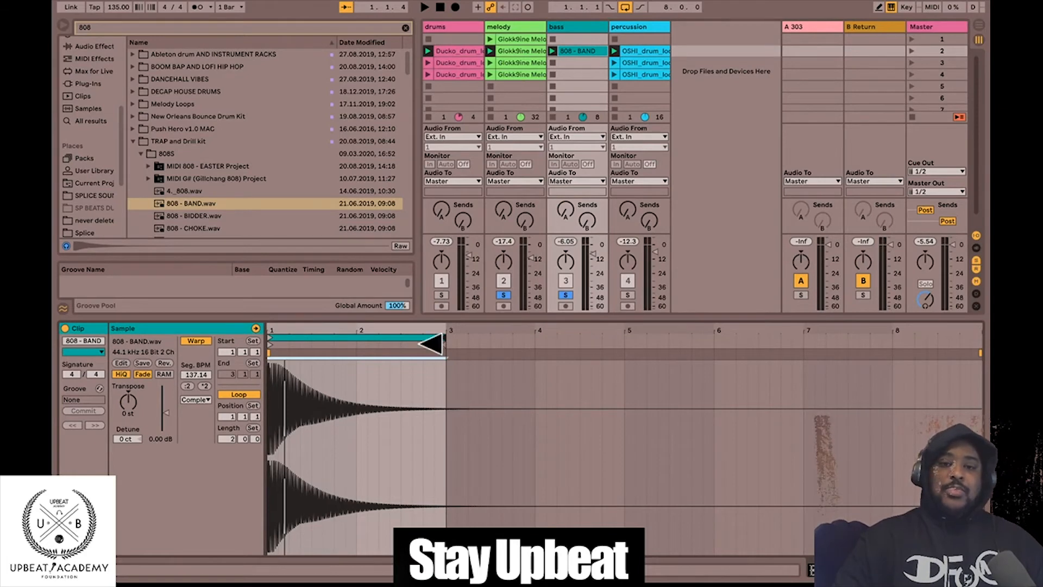
{"action": "left_click", "coordinate": [553, 51]}
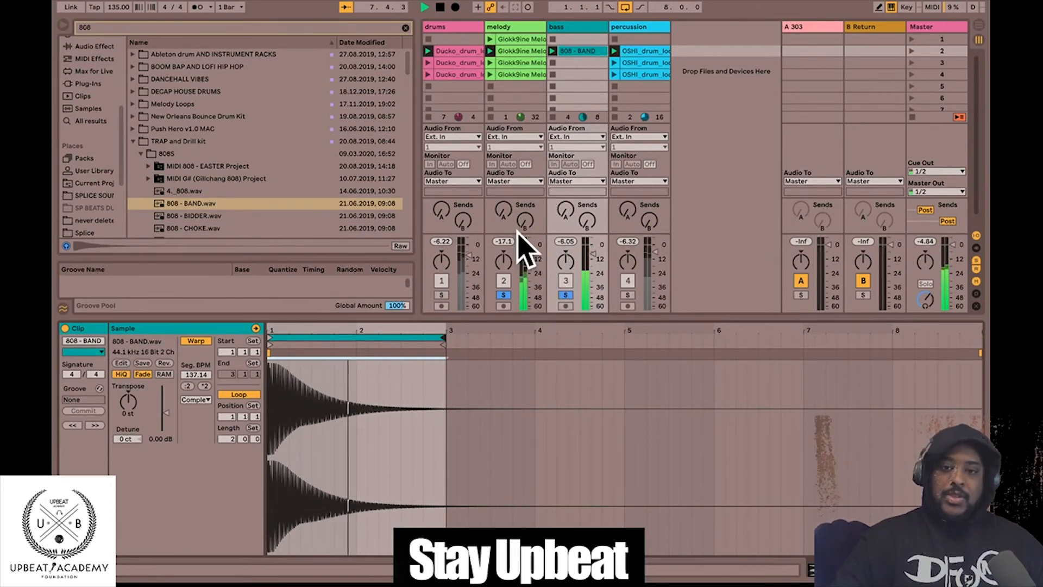
{"action": "left_click", "coordinate": [440, 7]}
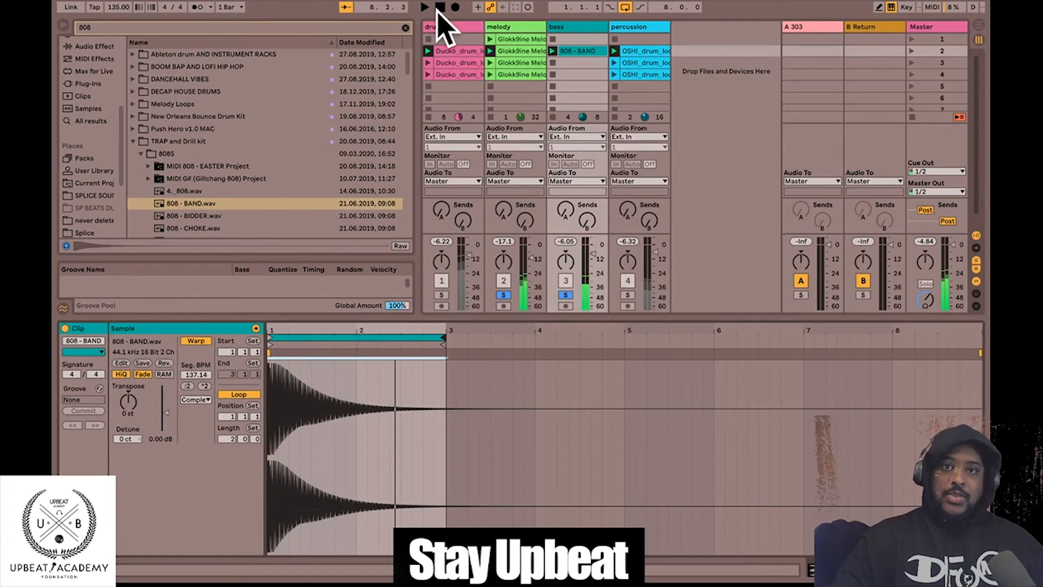
- Unsolo the melody and bass tracks and play scene 2 with all tracks
{"action": "left_click", "coordinate": [504, 295]}
{"action": "left_click", "coordinate": [565, 295]}
{"action": "left_click", "coordinate": [913, 50]}
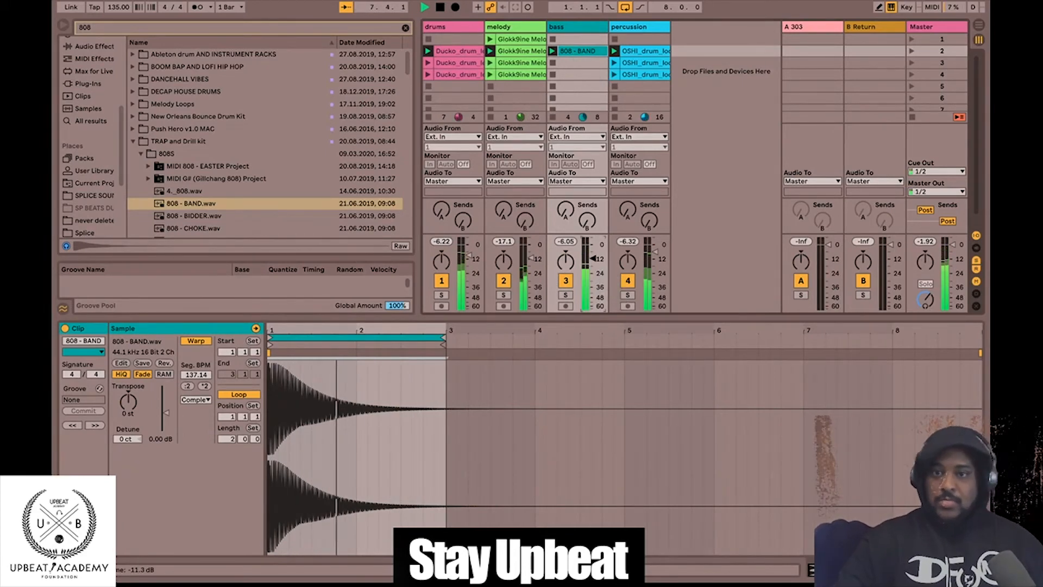
{"action": "key", "text": "space"}
{"action": "left_click", "coordinate": [578, 39]}
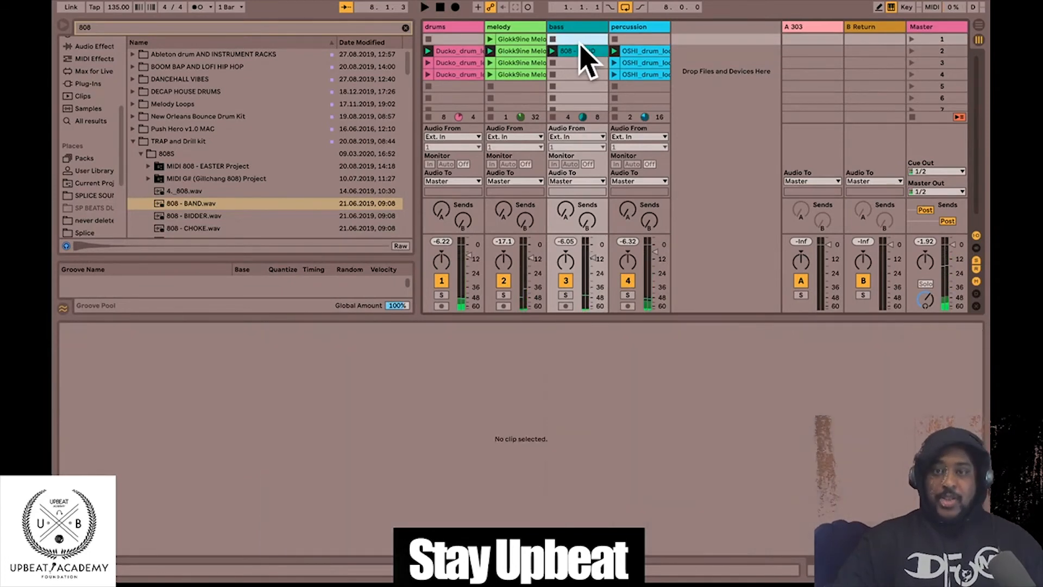
- Copy the 808 - BAND clip into bass slots 3 and 4, playing scene 3 in between
{"action": "left_click", "coordinate": [580, 51]}
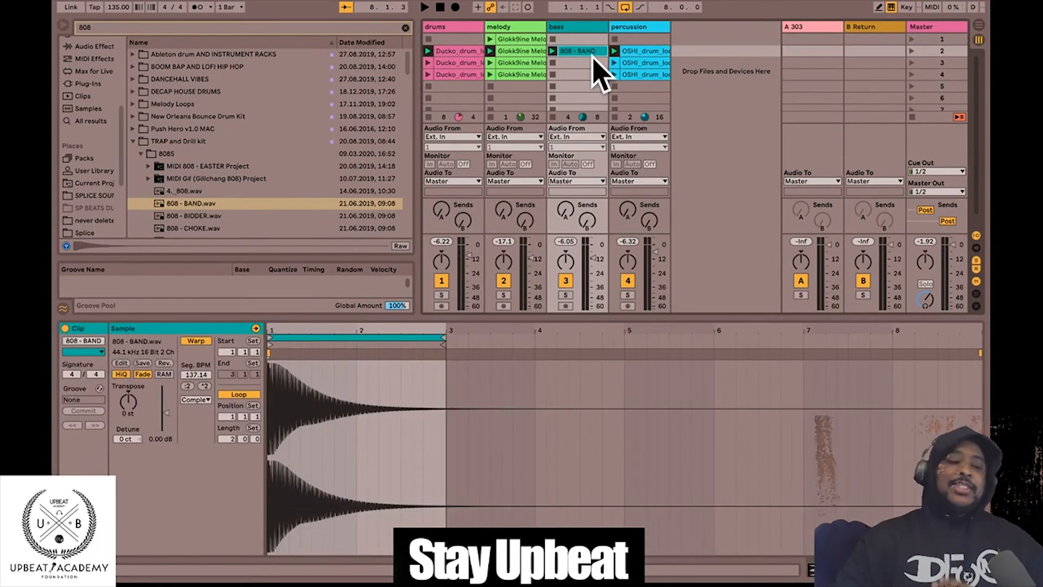
{"action": "left_click", "coordinate": [903, 51]}
{"action": "key", "text": "space"}
{"action": "key", "text": "space"}
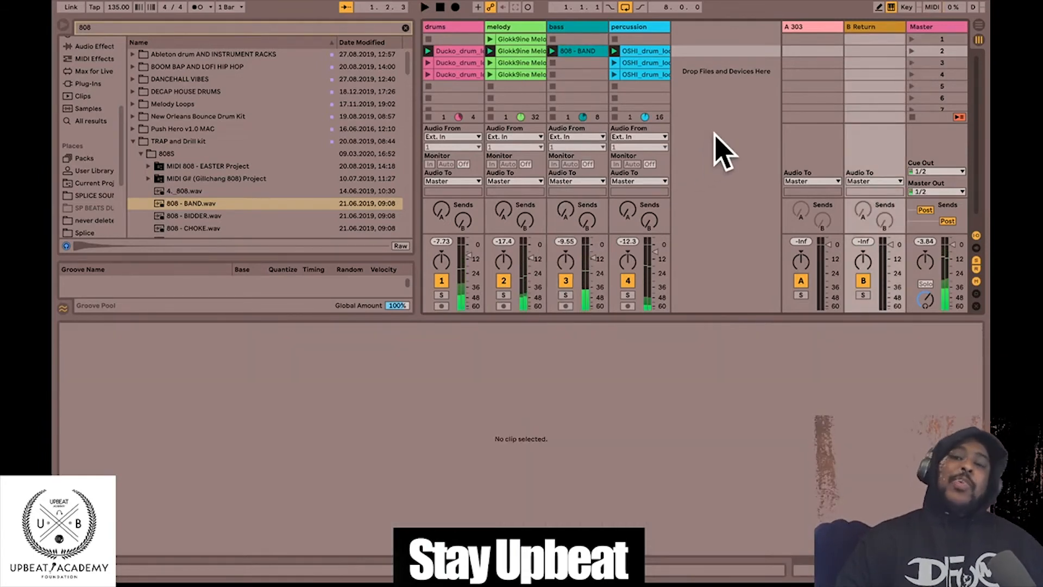
{"action": "left_click", "coordinate": [571, 52]}
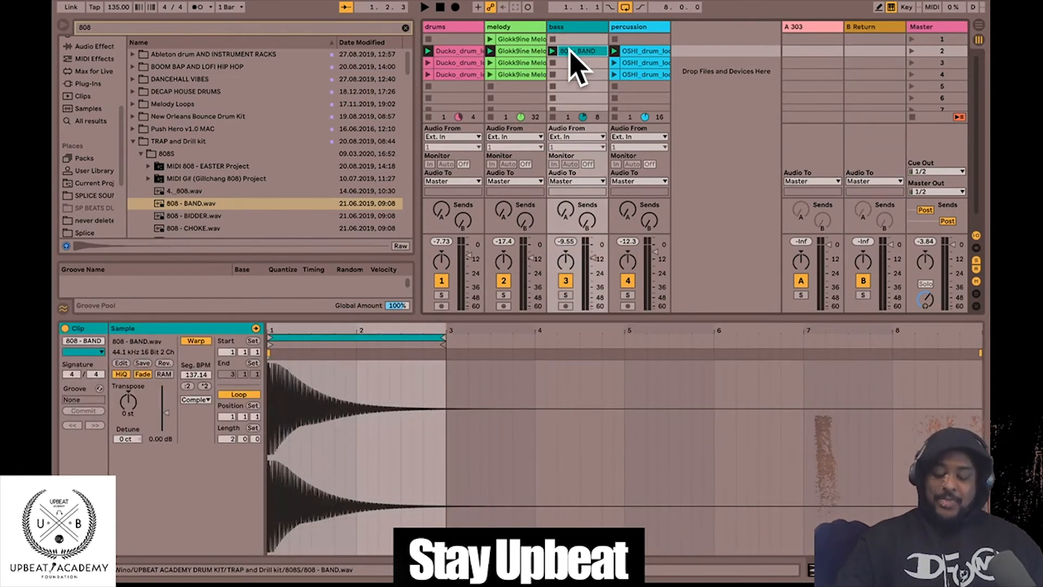
{"action": "left_click_drag", "start_coordinate": [569, 52], "coordinate": [569, 62]}
{"action": "left_click", "coordinate": [911, 62]}
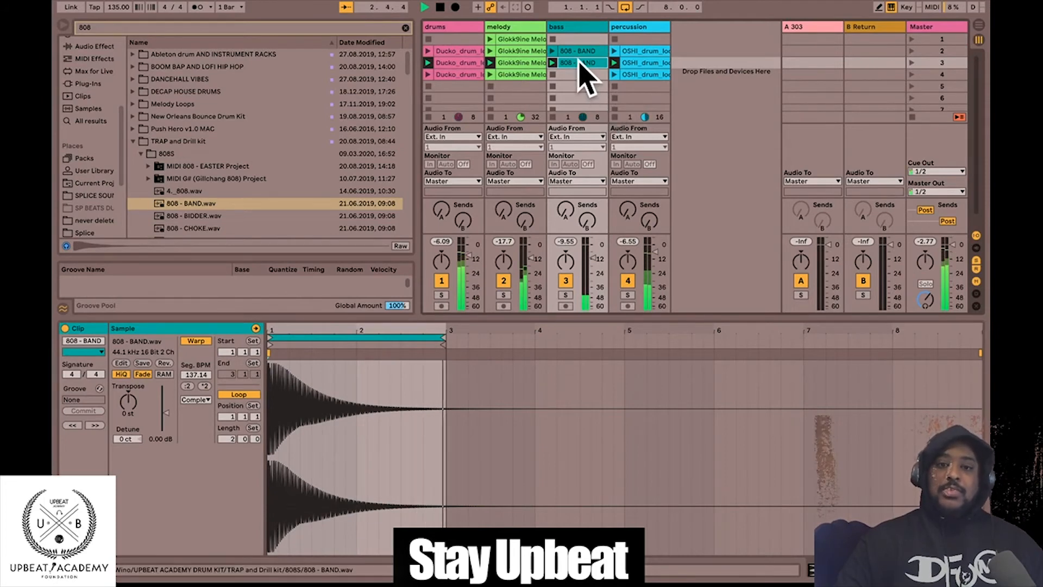
{"action": "left_click_drag", "start_coordinate": [579, 61], "coordinate": [579, 74]}
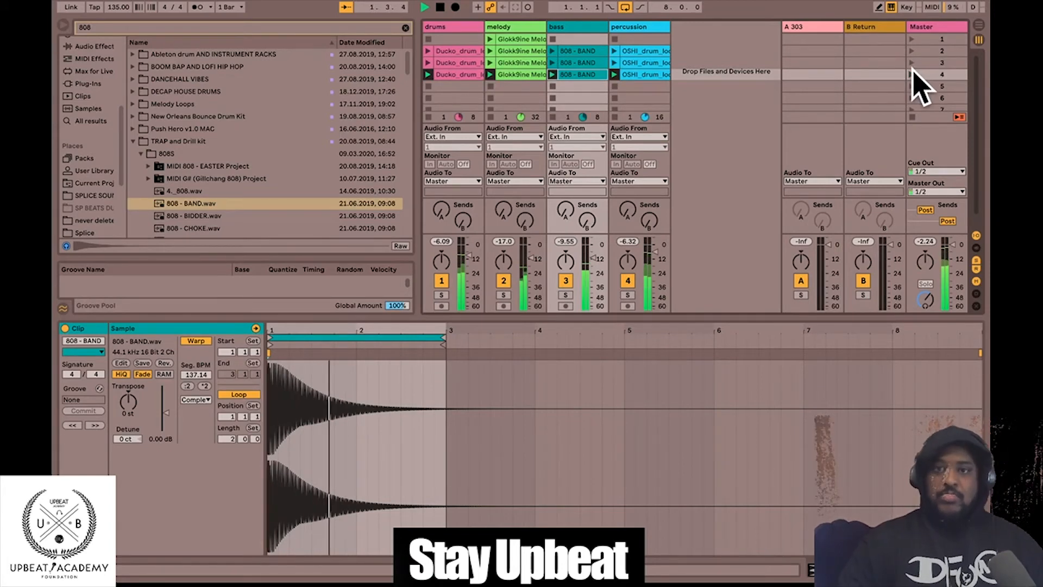
{"action": "left_click", "coordinate": [451, 75]}
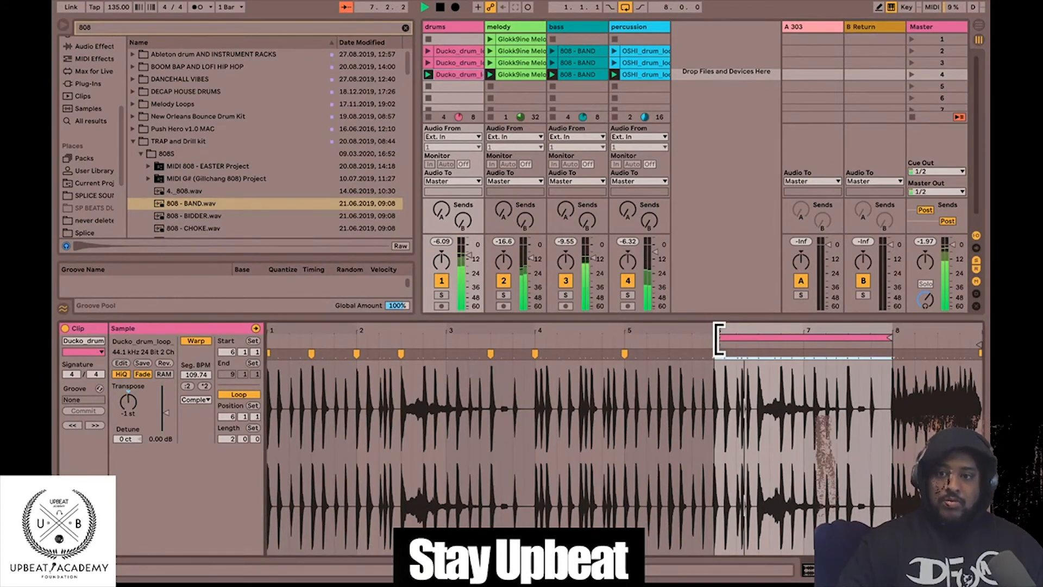
- Launch scenes 3 and 1, solo the drums, and play the first-scene drum clip
{"action": "left_click", "coordinate": [912, 62]}
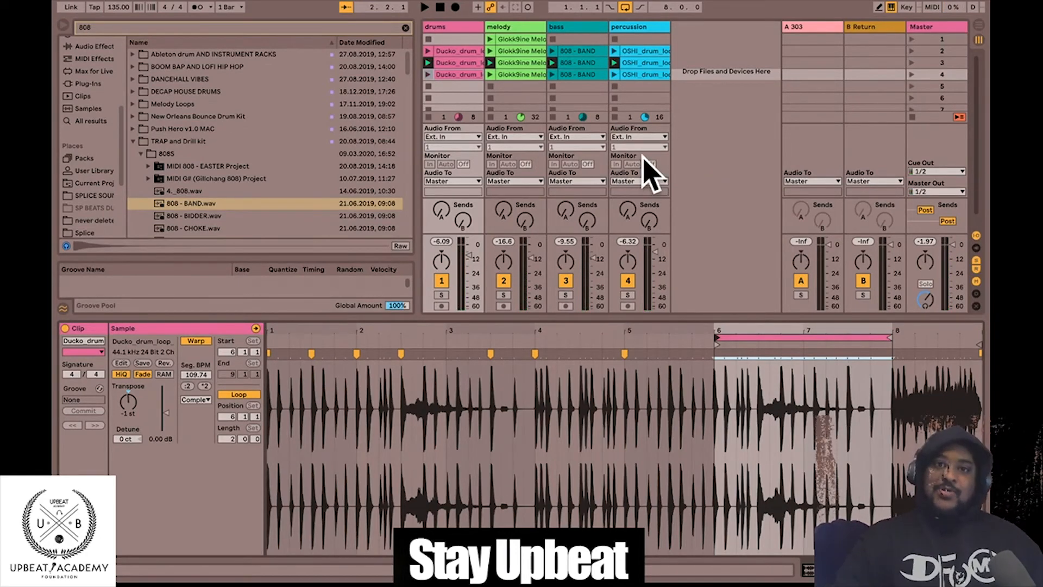
{"action": "left_click", "coordinate": [911, 39]}
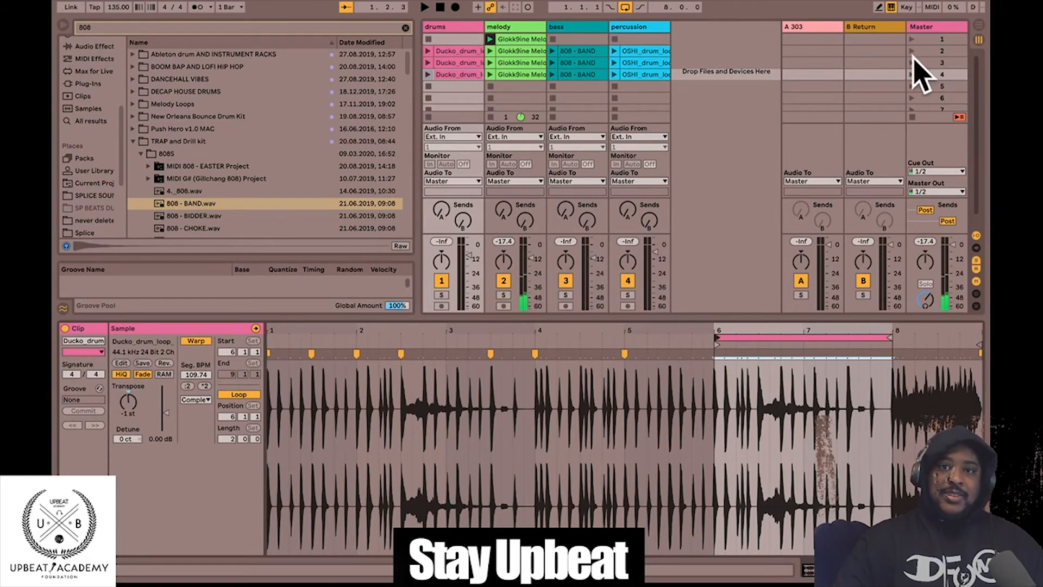
{"action": "left_click", "coordinate": [439, 295]}
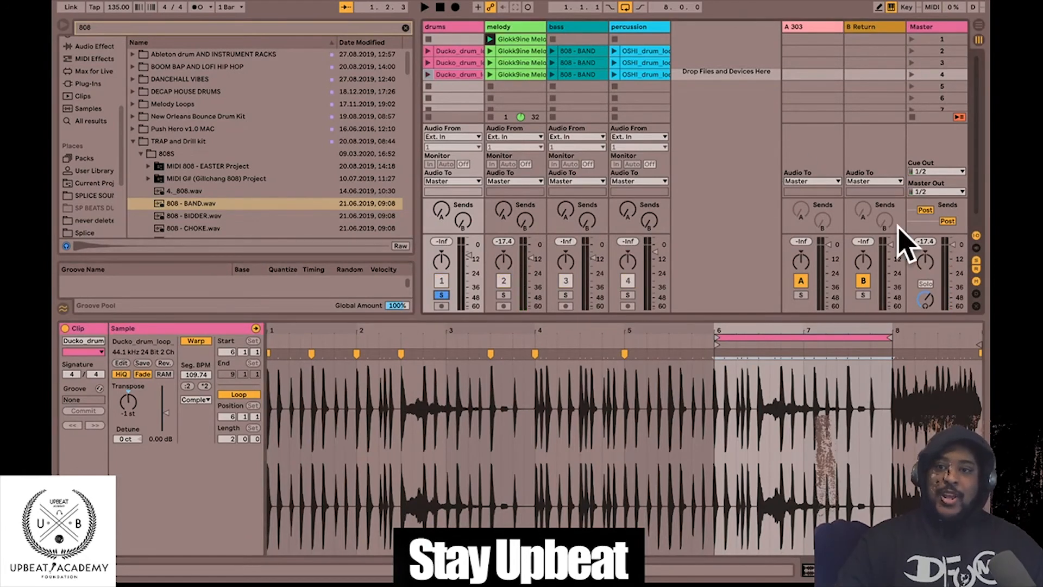
{"action": "left_click", "coordinate": [428, 51]}
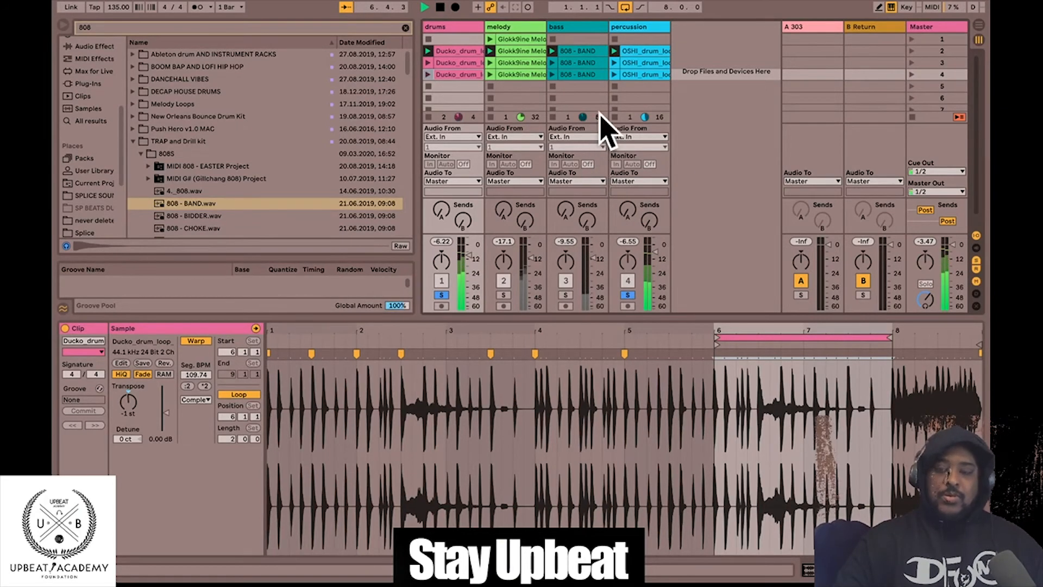
{"action": "key", "text": "space"}
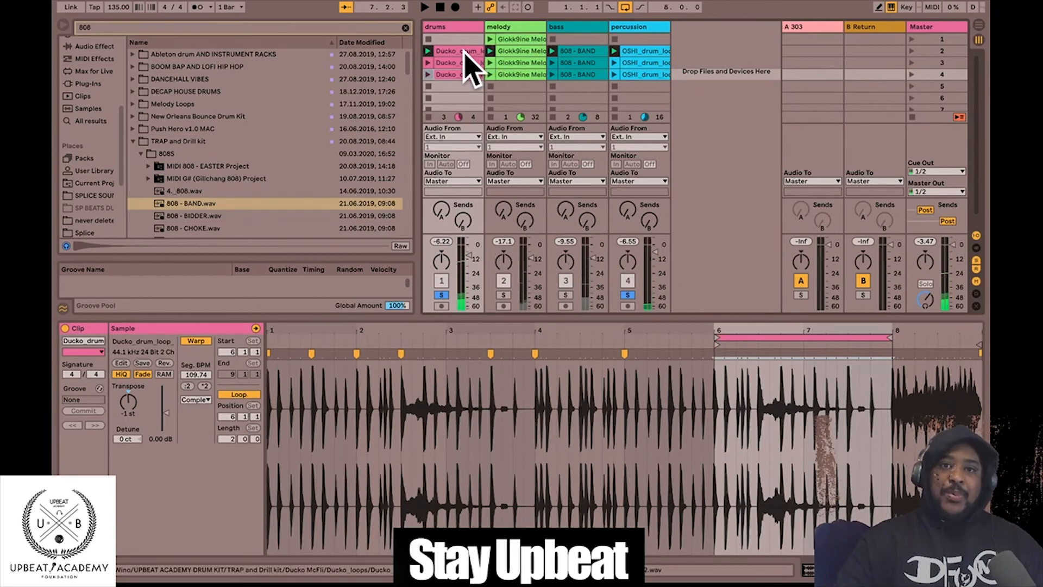
- Inspect the drum clips in scenes 2–4, launch scenes 3, 4 and 2, then solo the melody
{"action": "left_click", "coordinate": [464, 52]}
{"action": "left_click", "coordinate": [461, 63]}
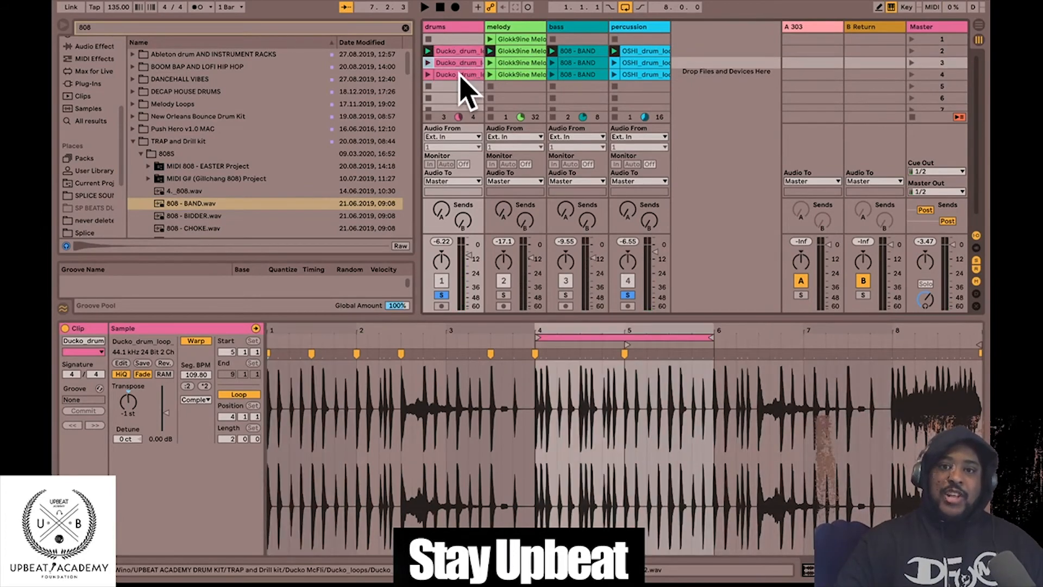
{"action": "left_click", "coordinate": [460, 75]}
{"action": "left_click", "coordinate": [912, 62]}
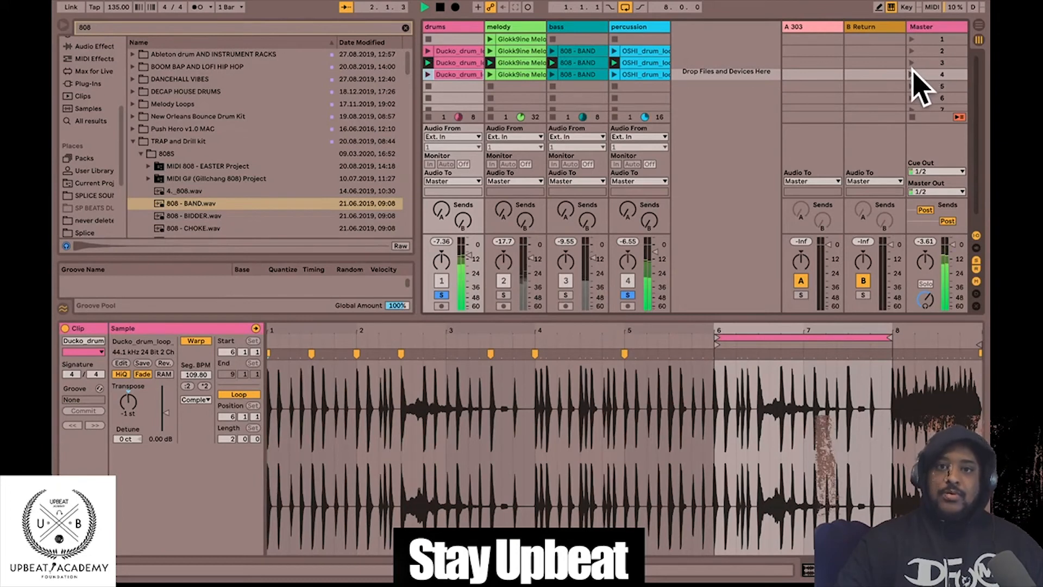
{"action": "left_click", "coordinate": [911, 73]}
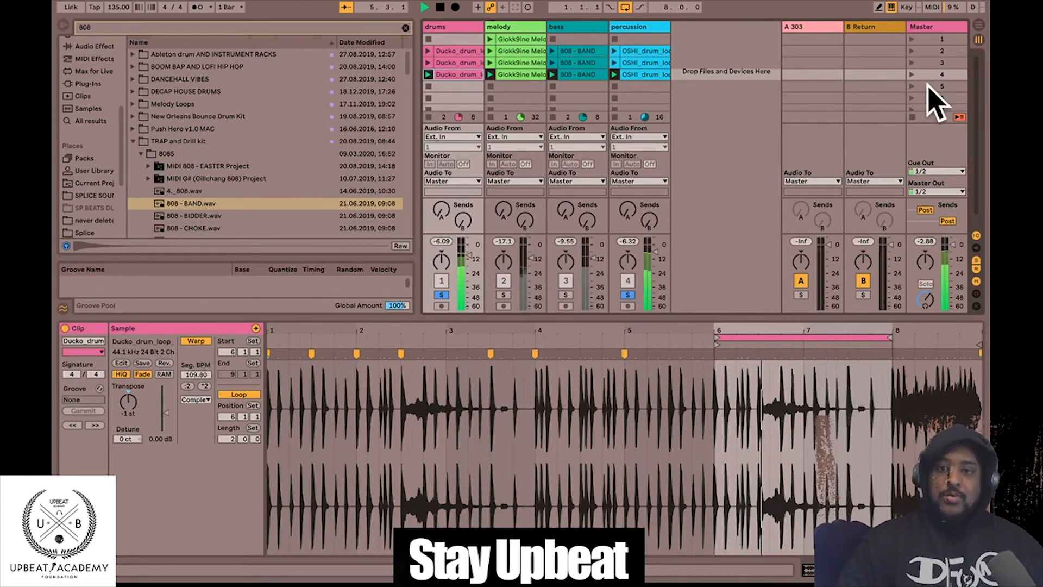
{"action": "left_click", "coordinate": [911, 51]}
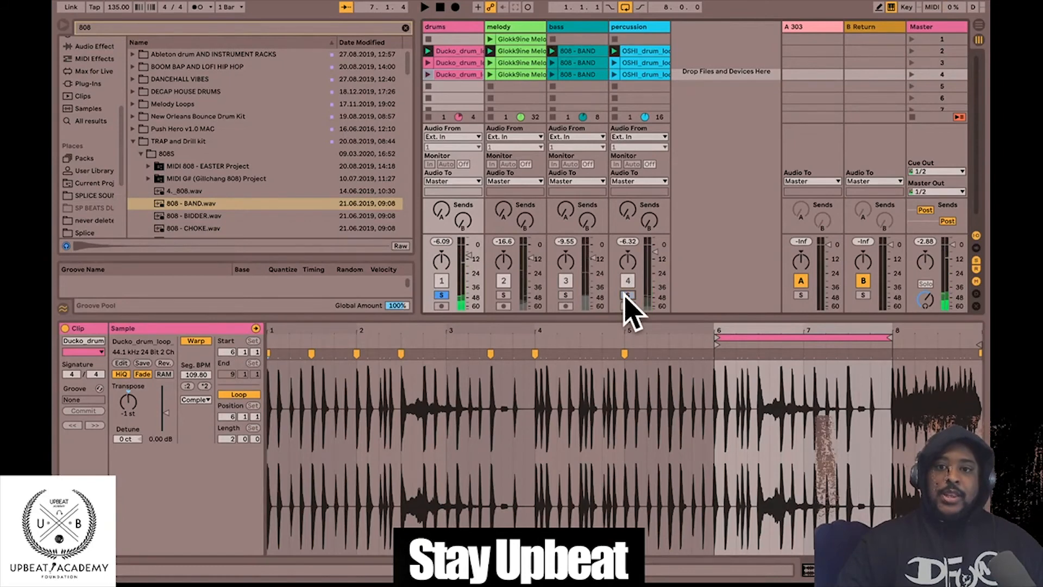
{"action": "left_click", "coordinate": [503, 295]}
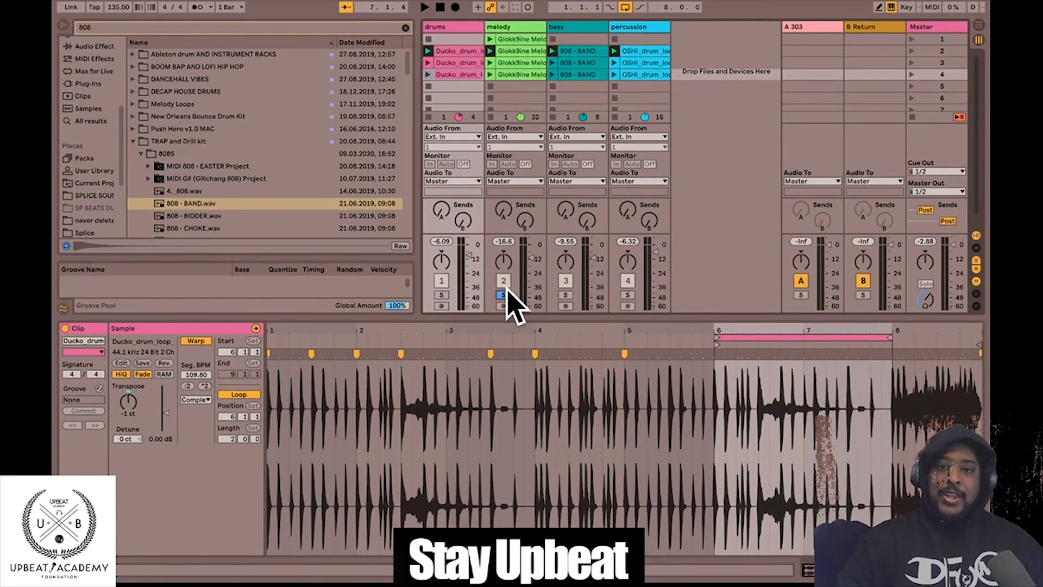
- Play the soloed Glokk9ine melody clip and change the tempo from 135 to 97 BPM
{"action": "left_click", "coordinate": [518, 50]}
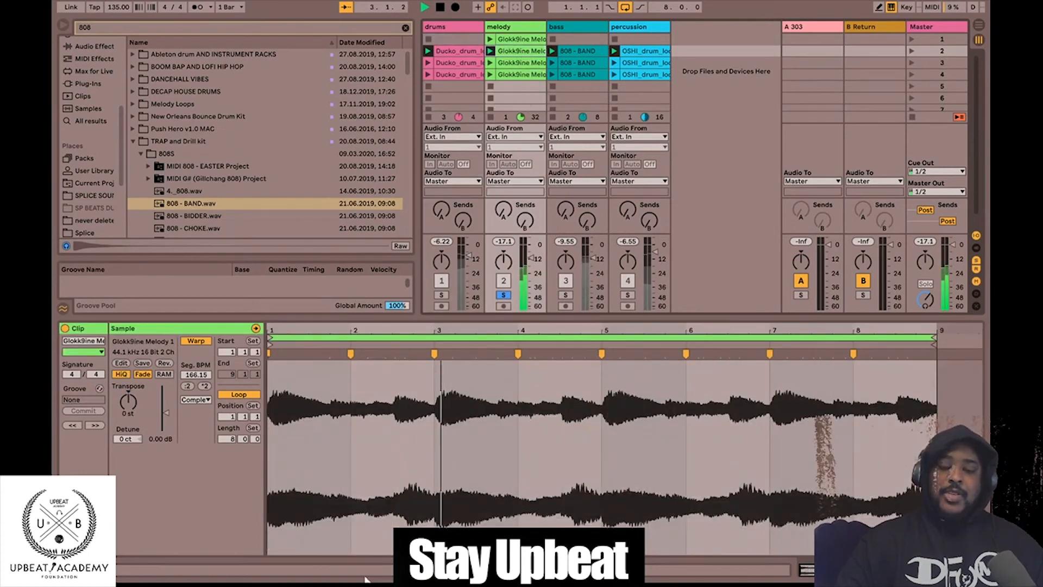
{"action": "key", "text": "space"}
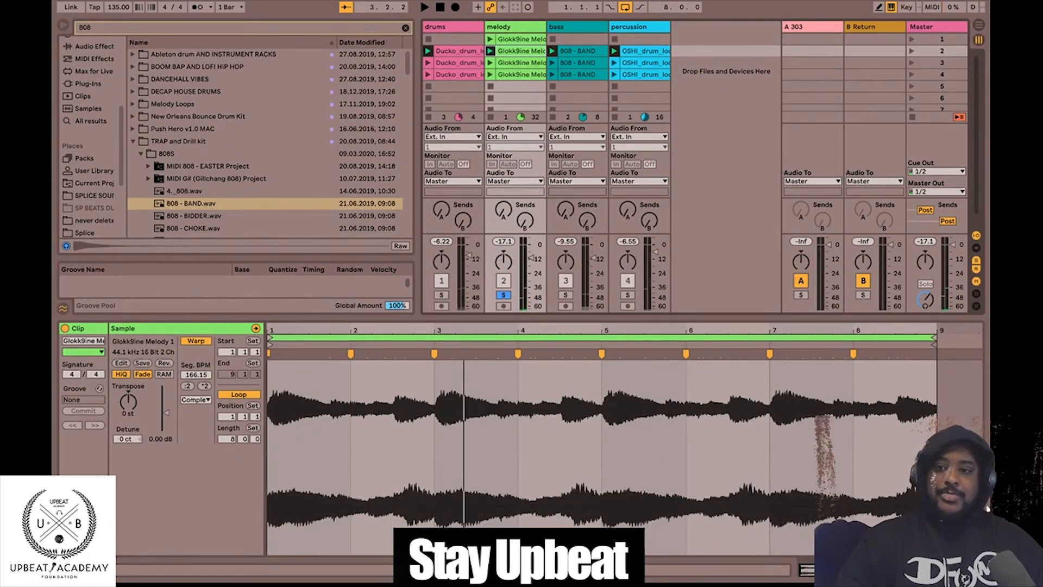
{"action": "key", "text": "space"}
{"action": "key", "text": "space"}
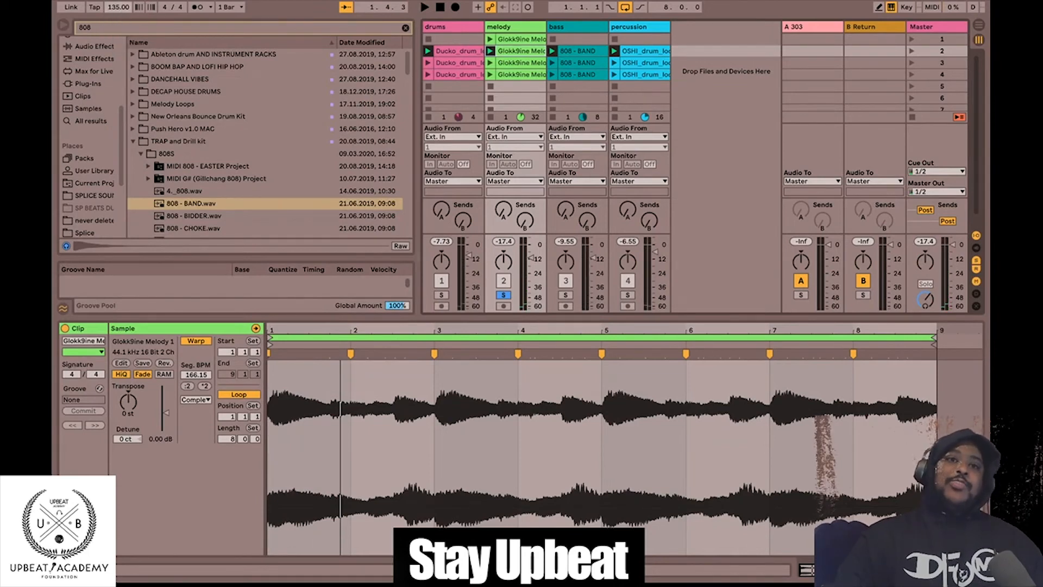
{"action": "left_click", "coordinate": [118, 7]}
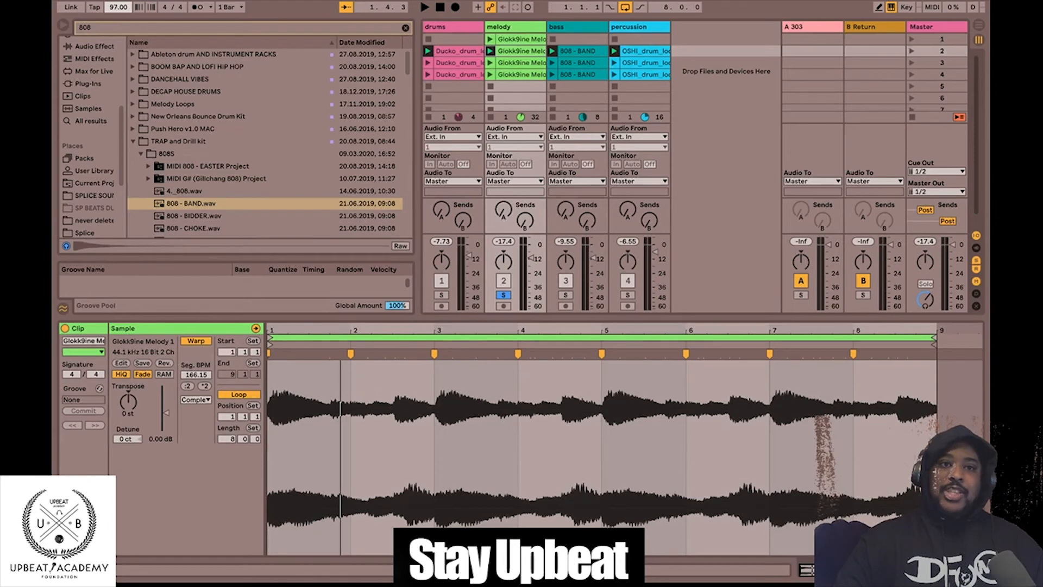
- Audition the melody at 90 and 138 BPM, then return the tempo to 135 BPM
{"action": "key", "text": "space"}
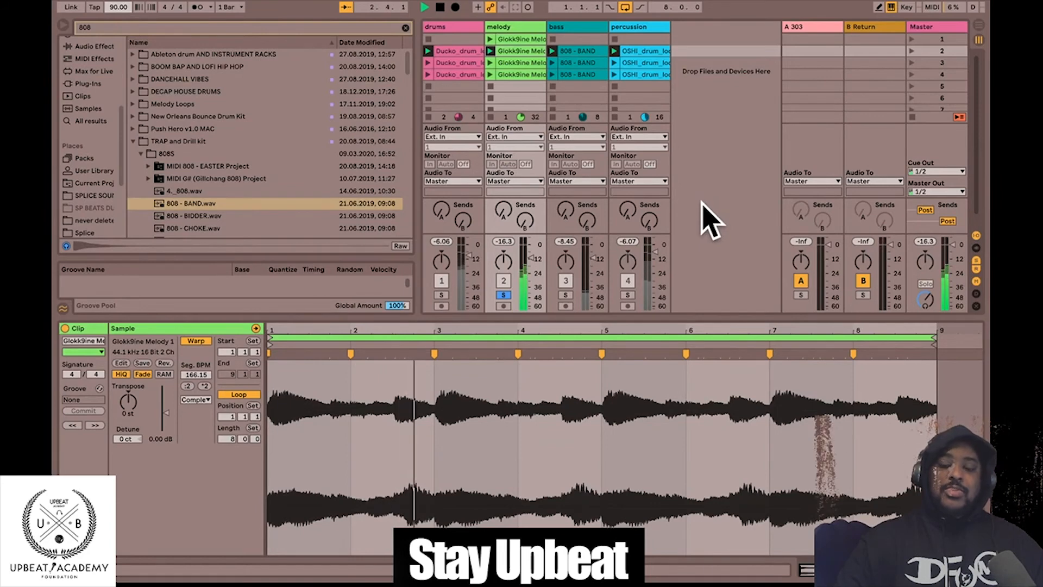
{"action": "key", "text": "space"}
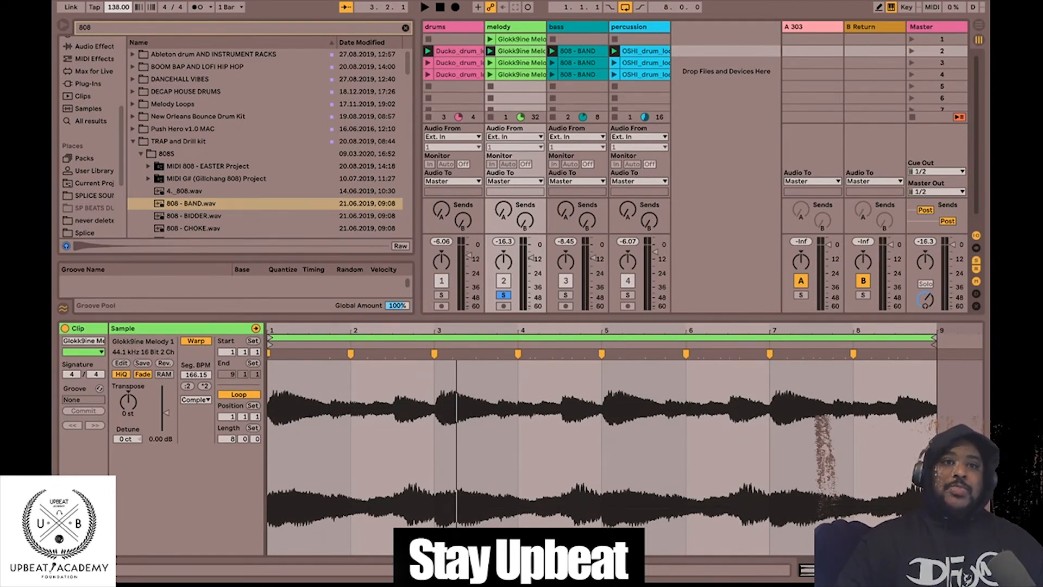
{"action": "key", "text": "space"}
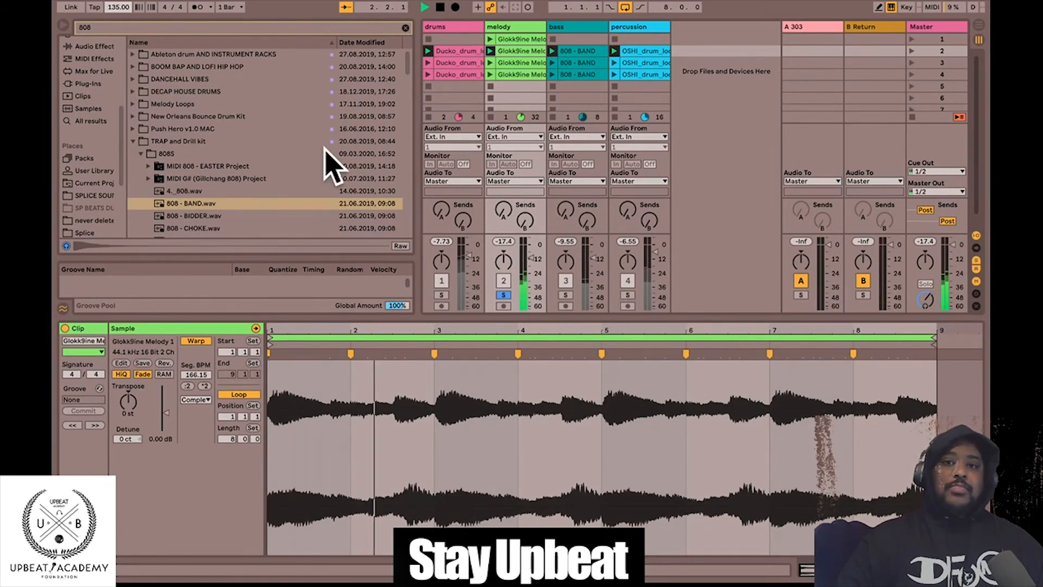
- Audition the -12 st transposed melody clips in scenes 2 and 3, soloing the melody track
{"action": "left_click", "coordinate": [502, 293]}
{"action": "key", "text": "space"}
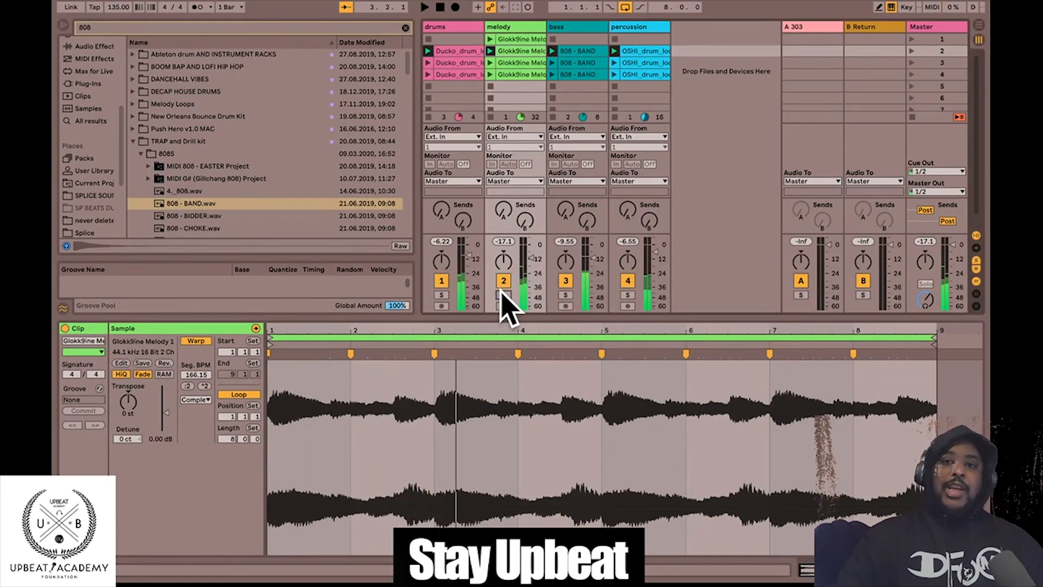
{"action": "left_click", "coordinate": [500, 64]}
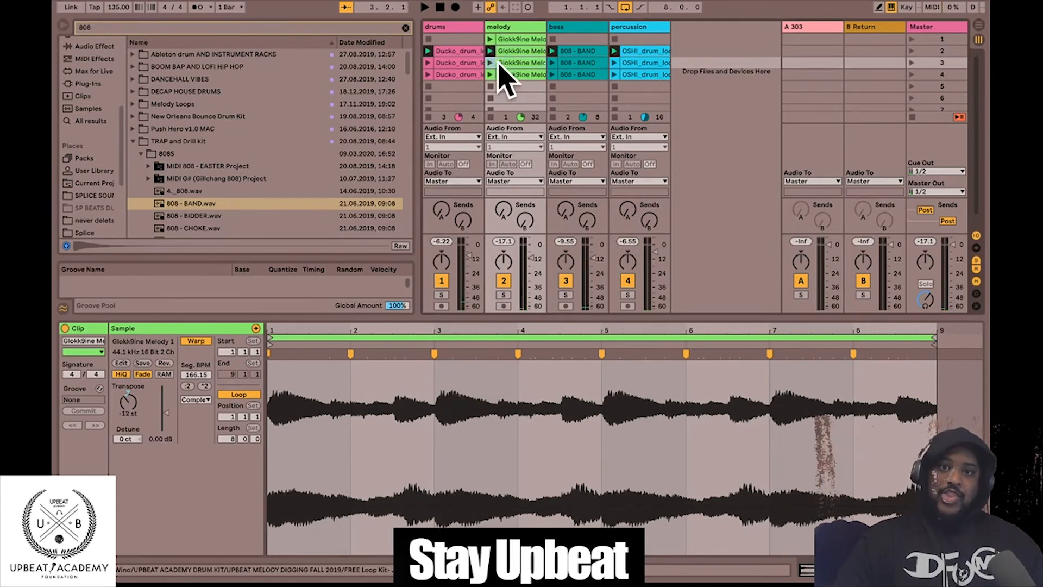
{"action": "left_click", "coordinate": [490, 63]}
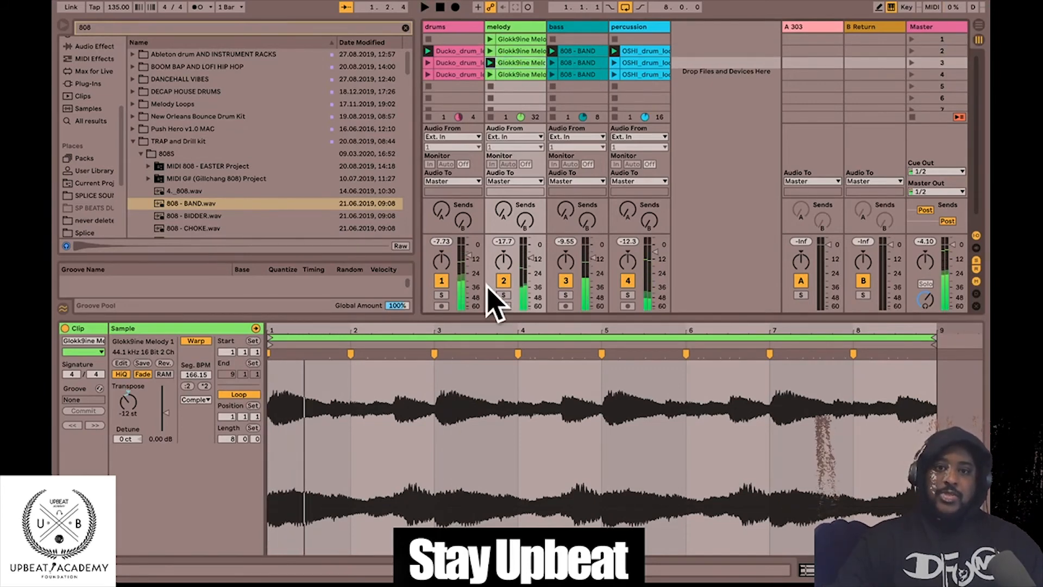
{"action": "left_click", "coordinate": [503, 294]}
{"action": "left_click", "coordinate": [491, 63]}
{"action": "key", "text": "space"}
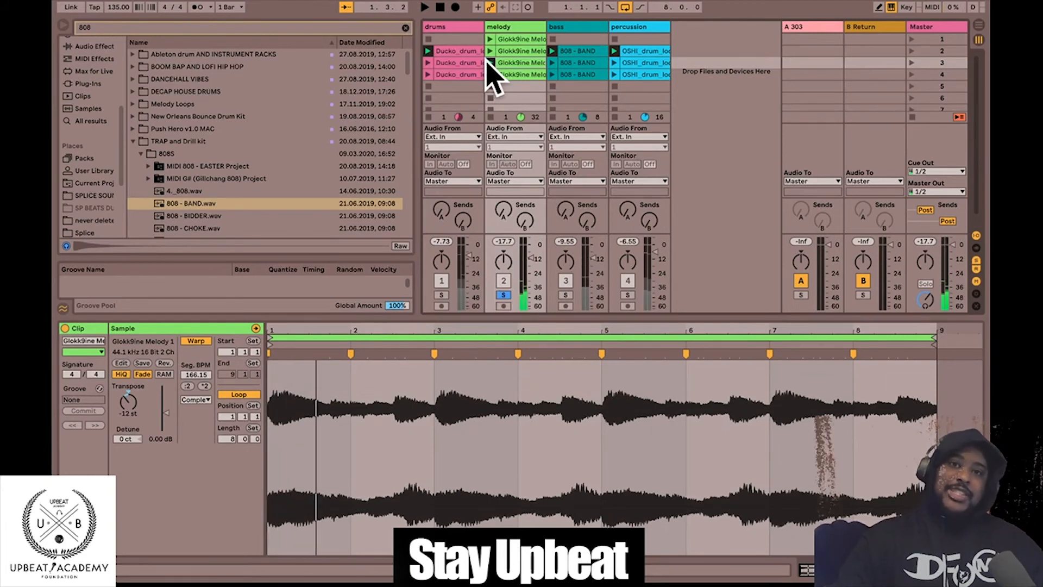
{"action": "left_click", "coordinate": [490, 50]}
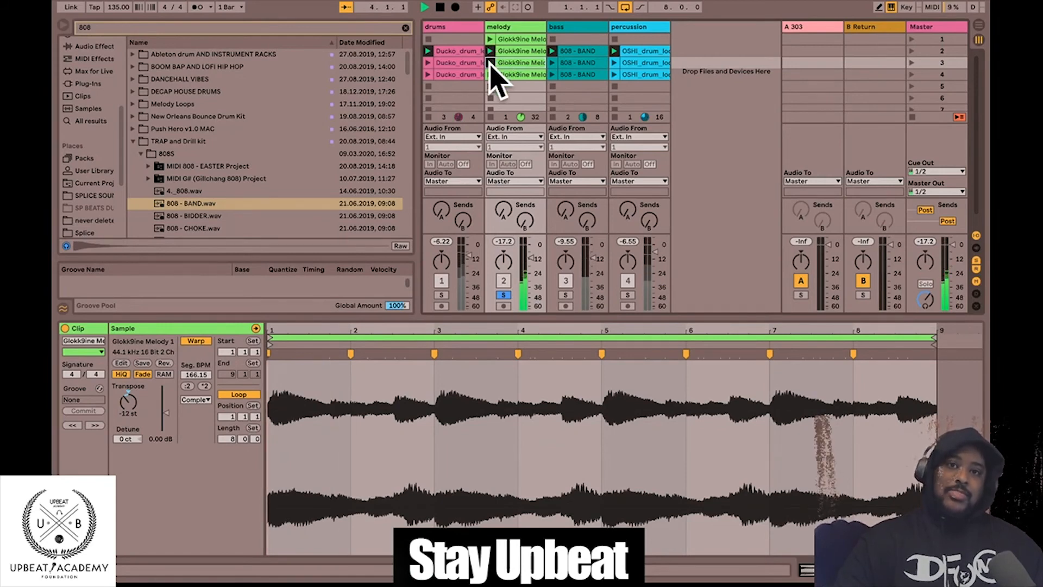
{"action": "key", "text": "space"}
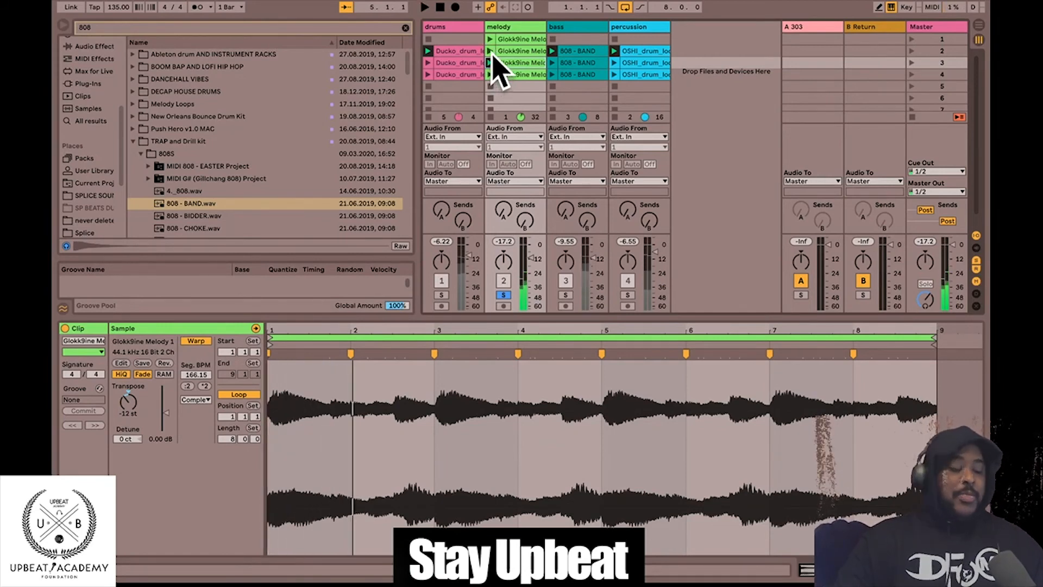
- Open the scene 2 '808 - BAND' bass clip, start playback and unsolo the melody
{"action": "left_click", "coordinate": [570, 51]}
{"action": "key", "text": "space"}
{"action": "left_click", "coordinate": [503, 295]}
- Solo the bass track and play the '808 - BAND' clip on its own
{"action": "left_click", "coordinate": [565, 295]}
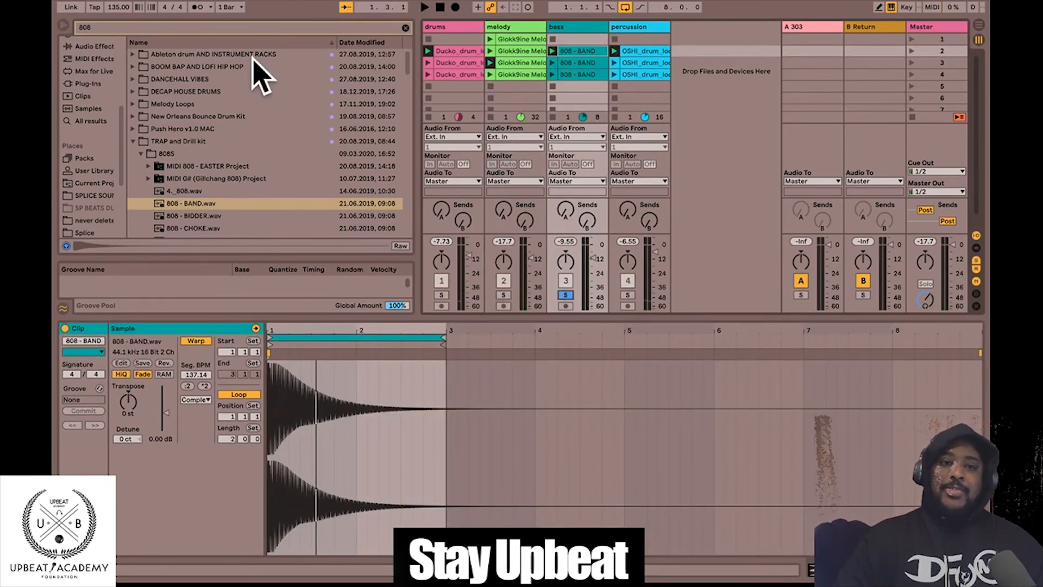
{"action": "left_click", "coordinate": [553, 51]}
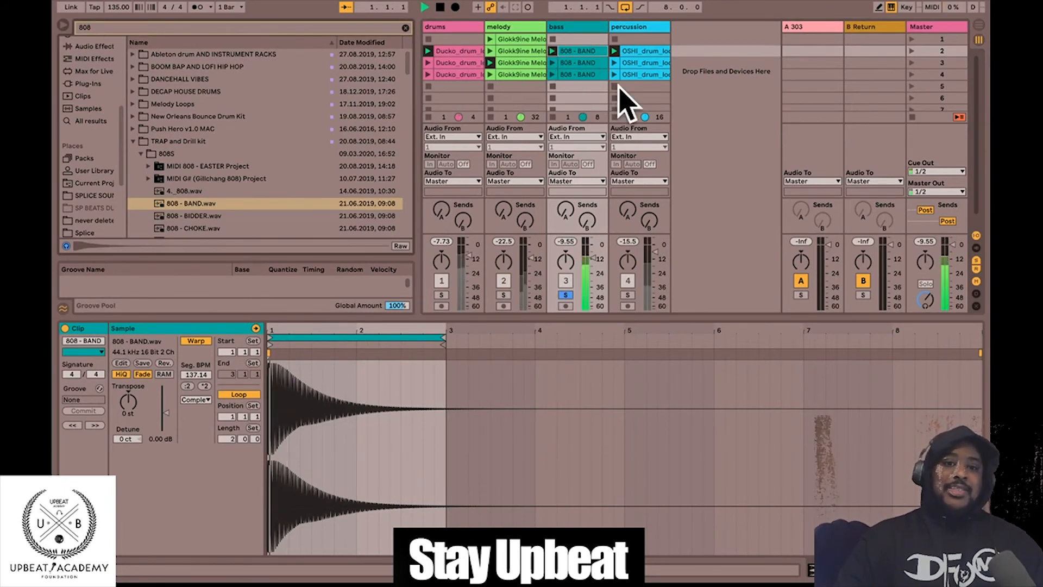
{"action": "key", "text": "space"}
{"action": "key", "text": "space"}
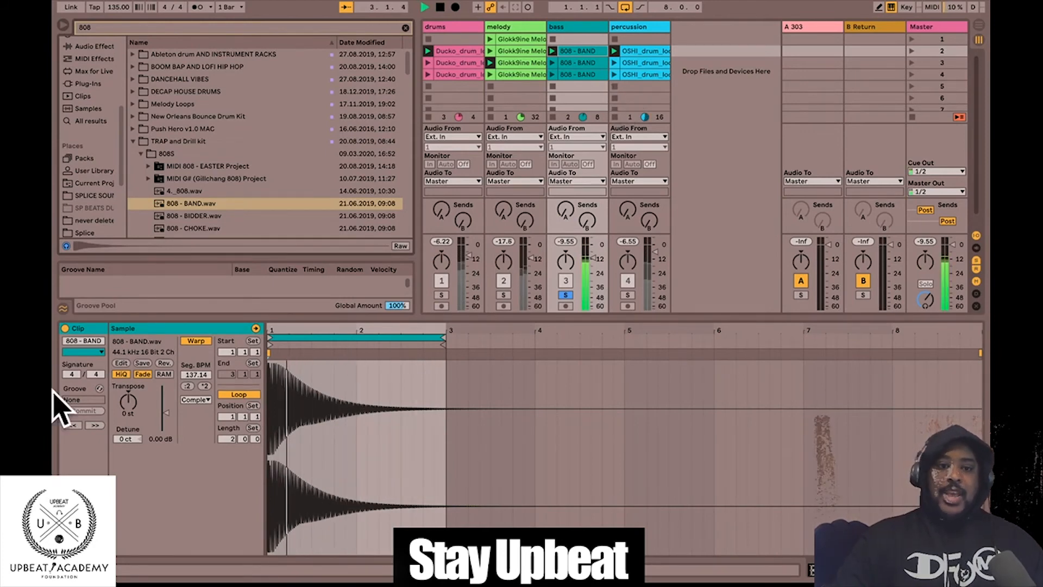
{"action": "key", "text": "space"}
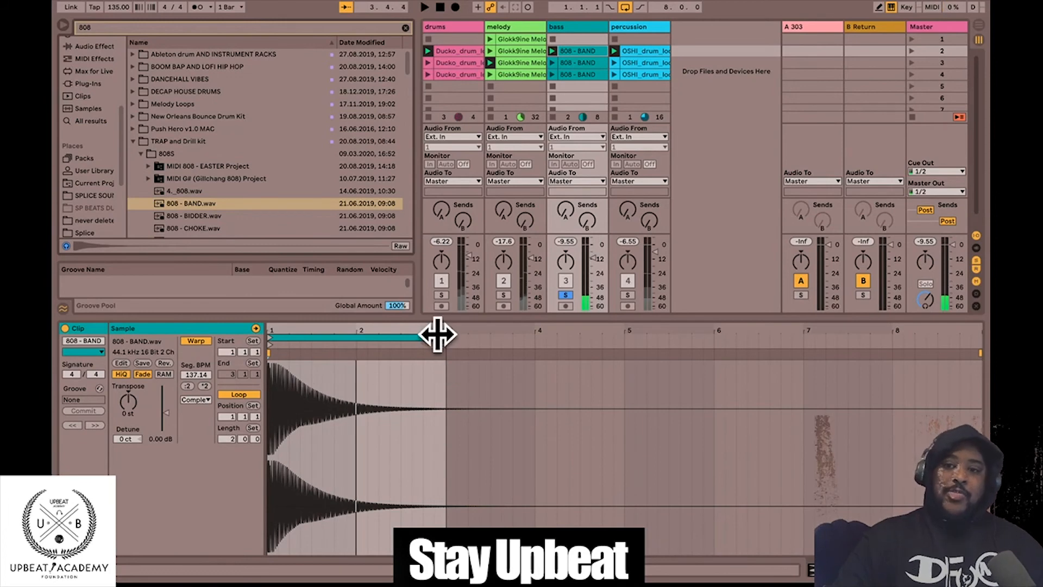
- Set the 808 clip's loop to end at 8.3.3 with length 7.2.0
{"action": "left_click_drag", "start_coordinate": [438, 334], "coordinate": [963, 335]}
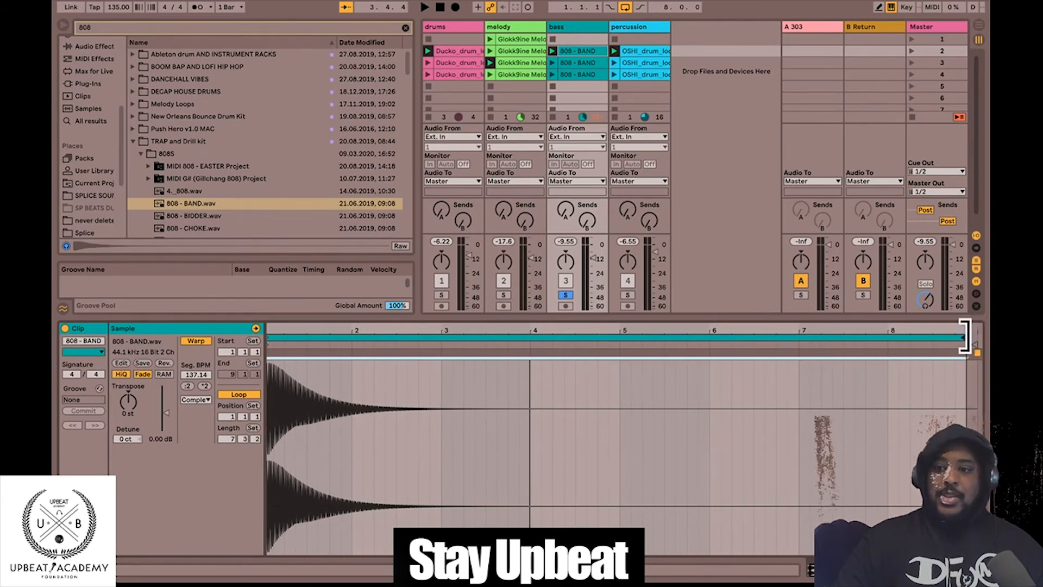
{"action": "key", "text": "space"}
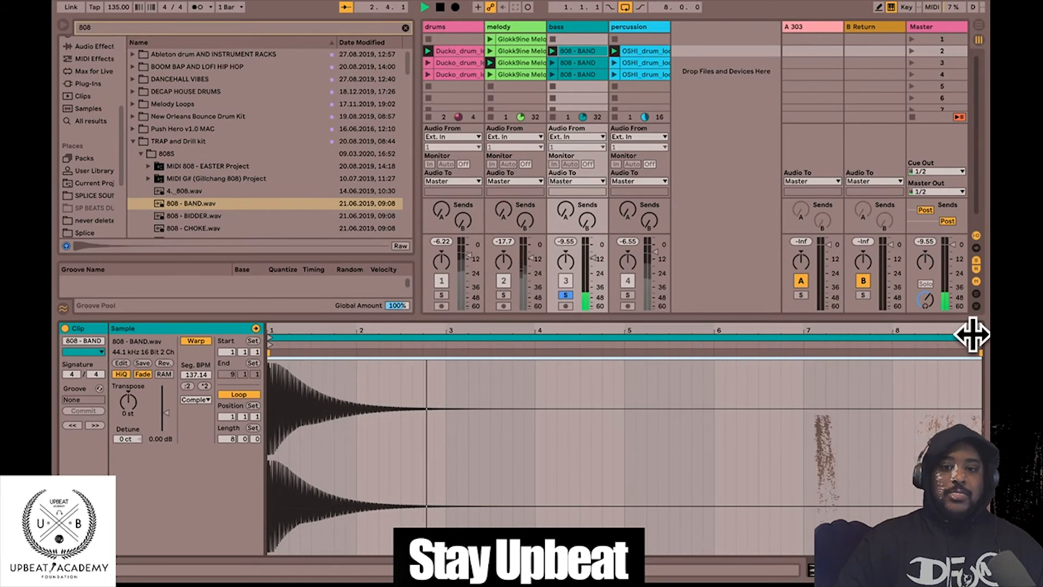
{"action": "key", "text": "space"}
{"action": "left_click_drag", "start_coordinate": [964, 341], "coordinate": [980, 375]}
- Set the '808 - BAND' clip's grid to Fixed Grid 2 Bars
{"action": "right_click", "coordinate": [642, 416]}
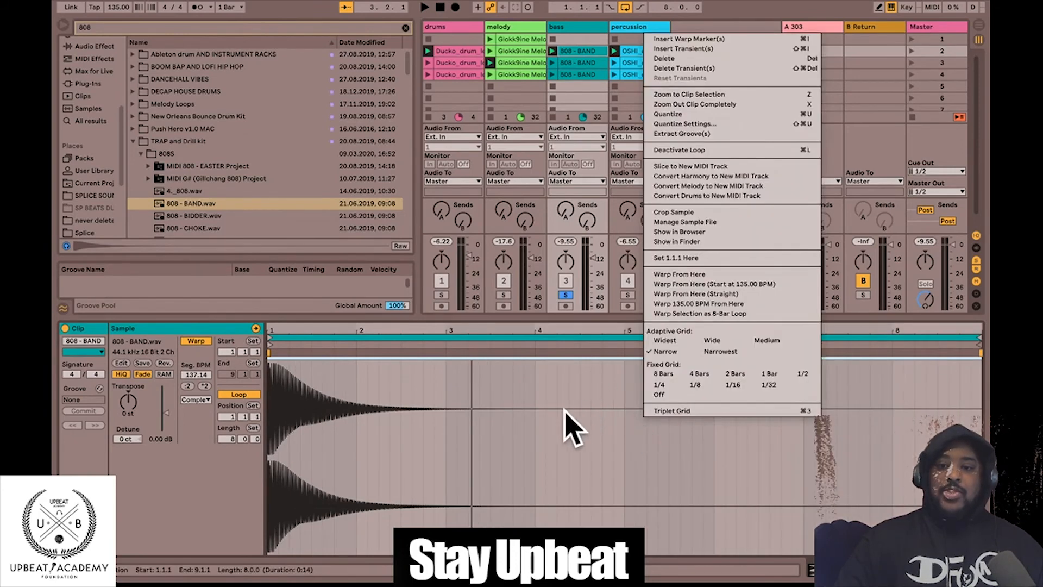
{"action": "left_click", "coordinate": [631, 342]}
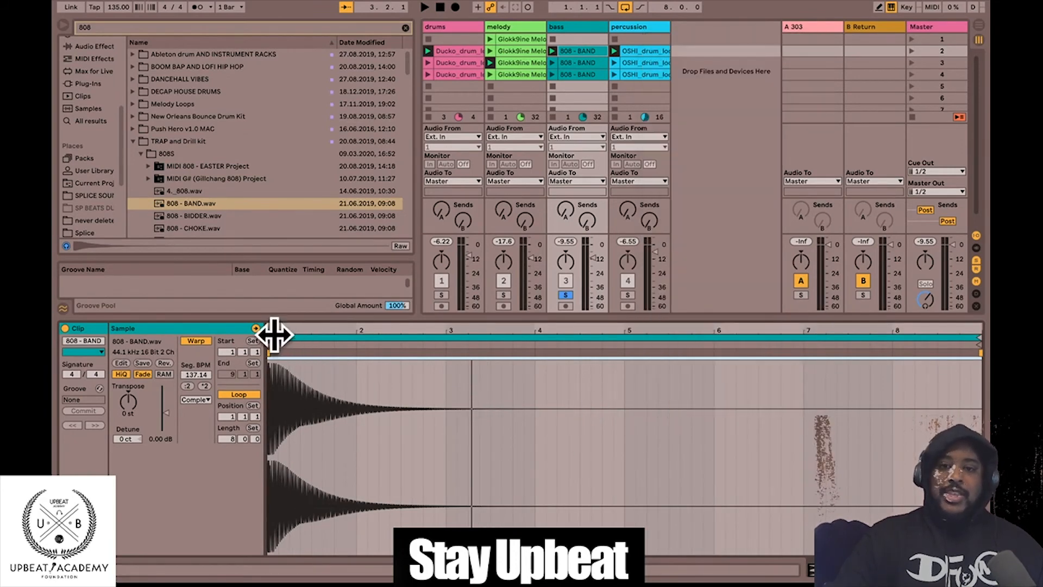
{"action": "right_click", "coordinate": [543, 466]}
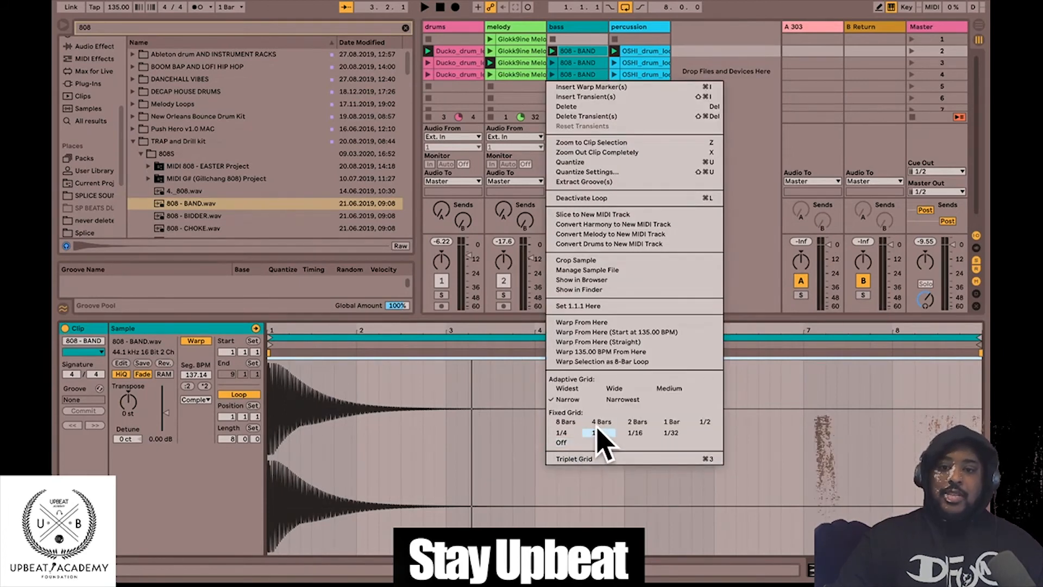
{"action": "left_click", "coordinate": [636, 422]}
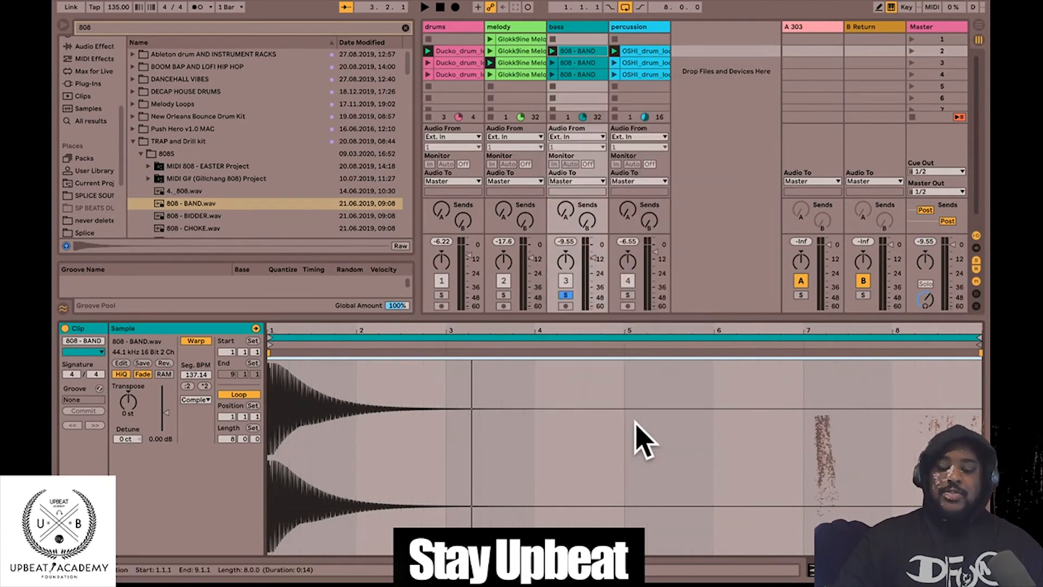
- Shorten the 808 loop to end at bar 3 (length 2) and play the beat
{"action": "right_click", "coordinate": [701, 414]}
{"action": "left_click", "coordinate": [774, 392]}
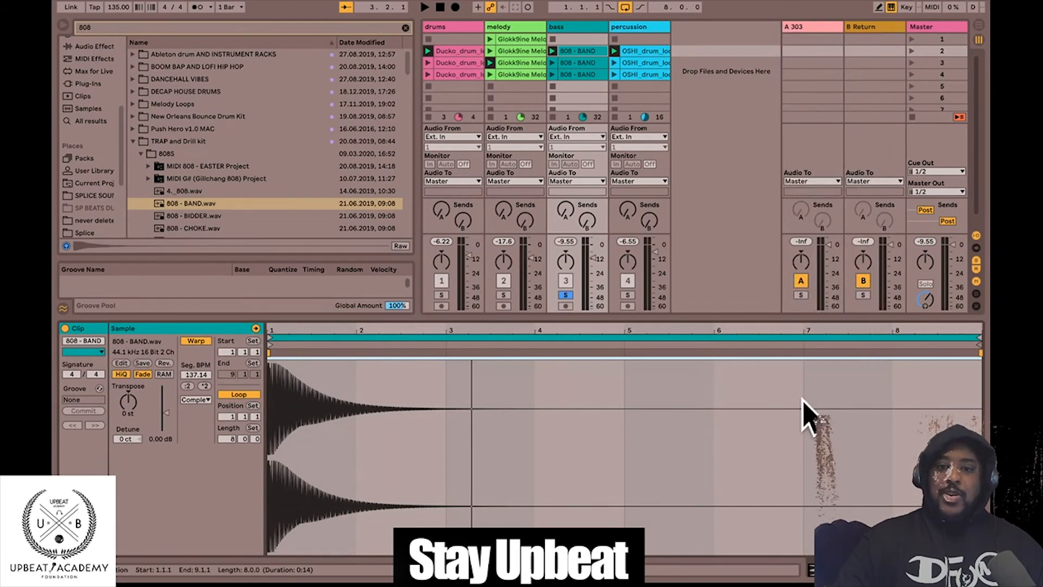
{"action": "left_click_drag", "start_coordinate": [973, 336], "coordinate": [444, 338]}
{"action": "key", "text": "space"}
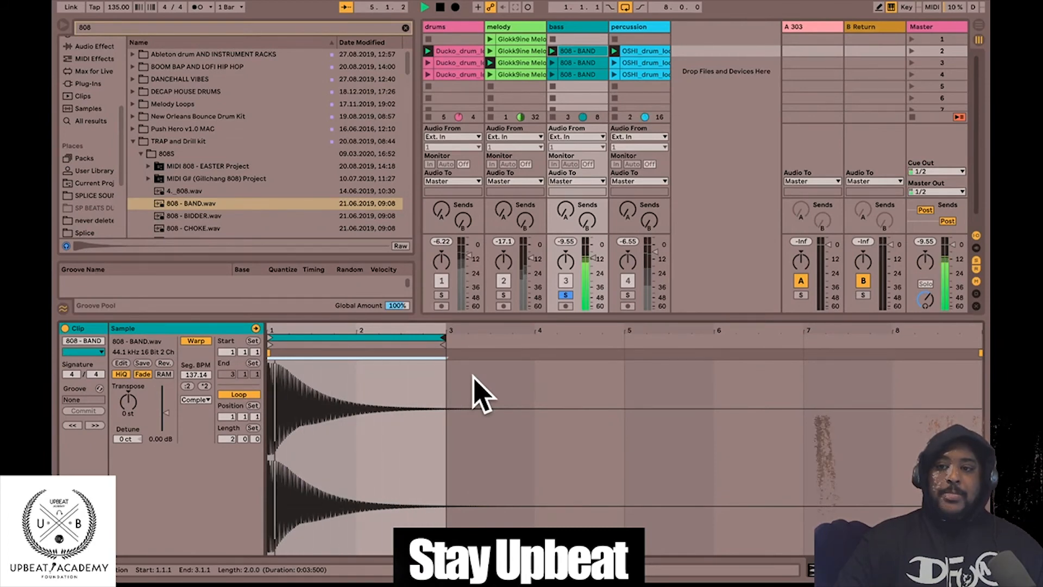
- Unsolo the bass and play all four tracks together, then stop
{"action": "left_click", "coordinate": [567, 295]}
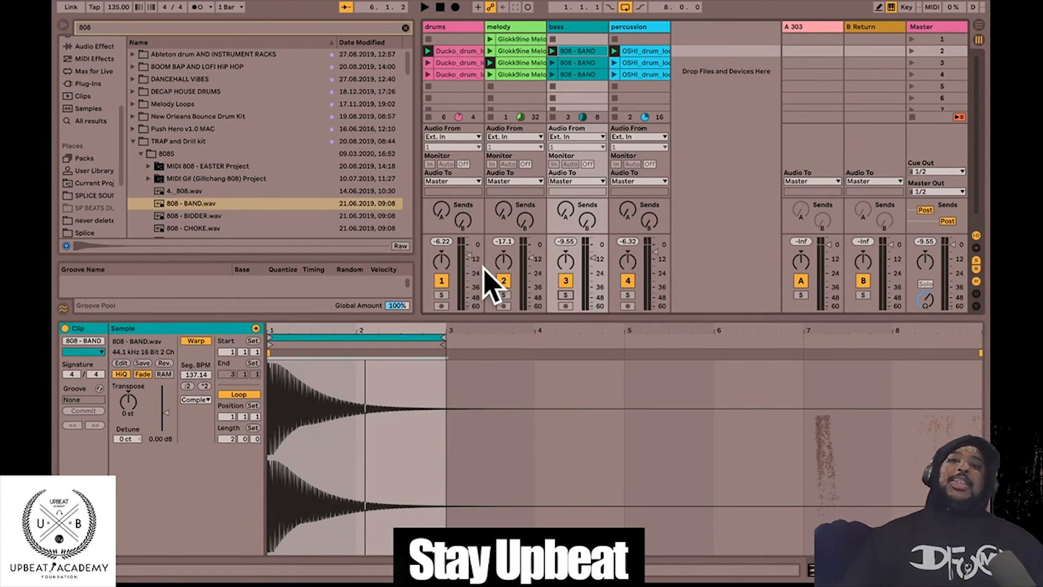
{"action": "key", "text": "space"}
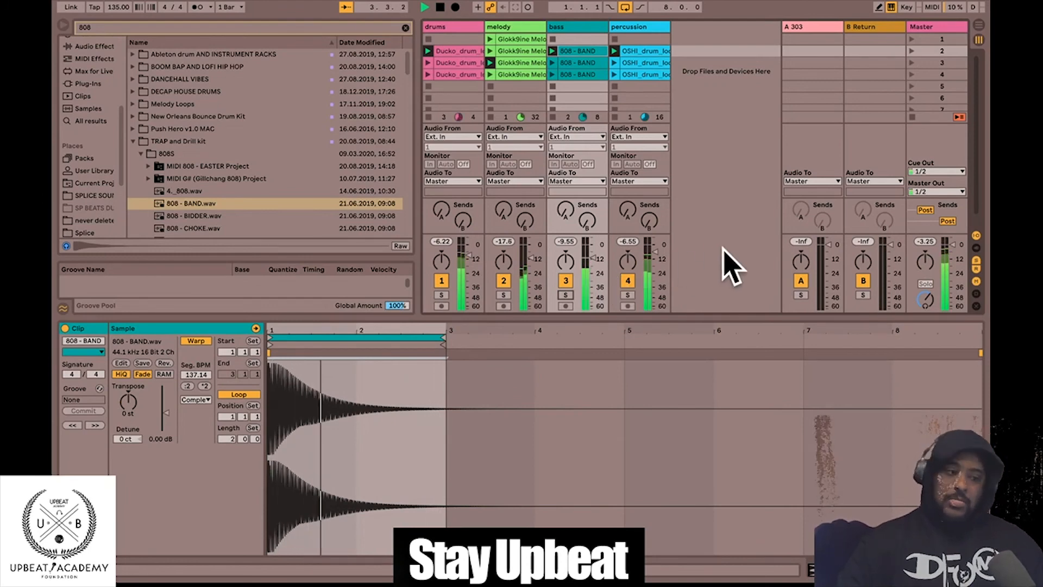
{"action": "key", "text": "space"}
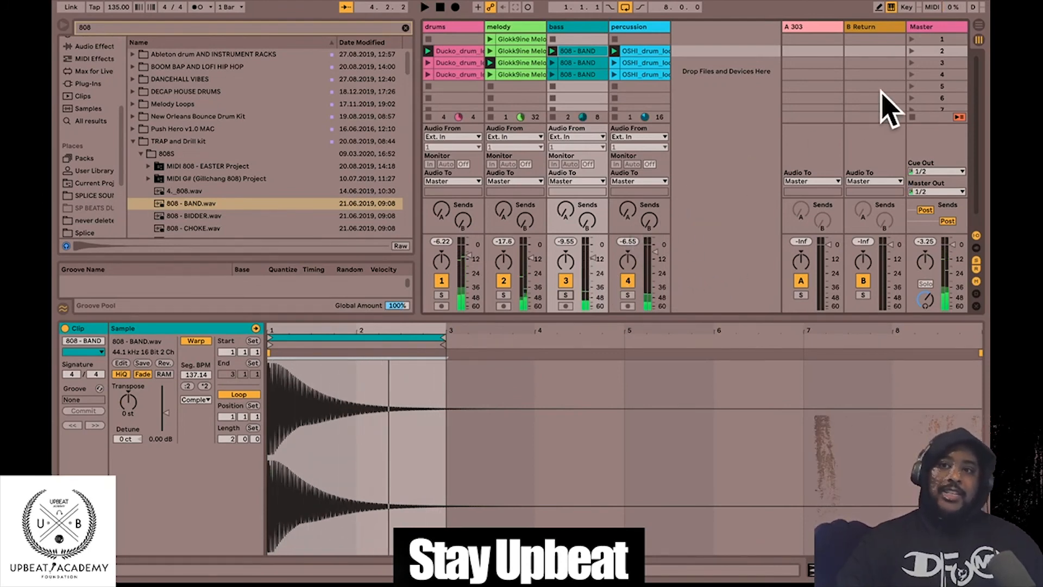
{"action": "left_click", "coordinate": [942, 51]}
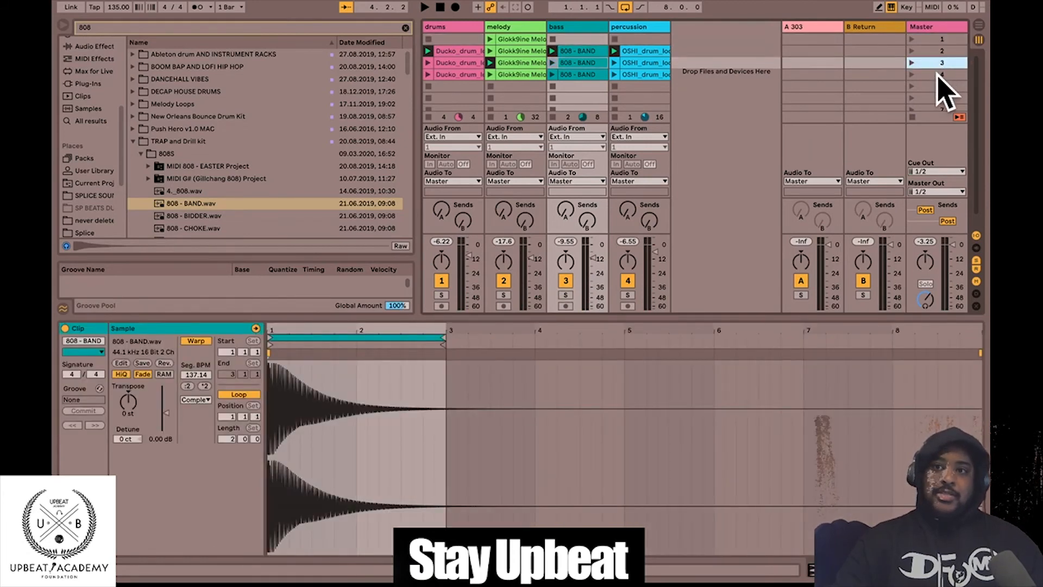
- Launch scene 1 and switch between the Session and Arrangement views
{"action": "left_click", "coordinate": [938, 40]}
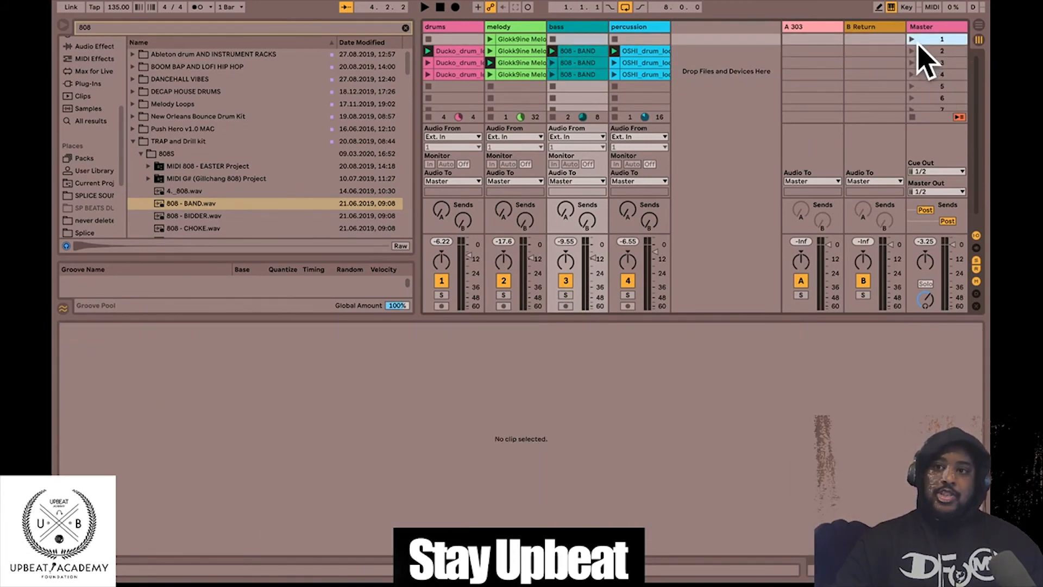
{"action": "left_click", "coordinate": [912, 40]}
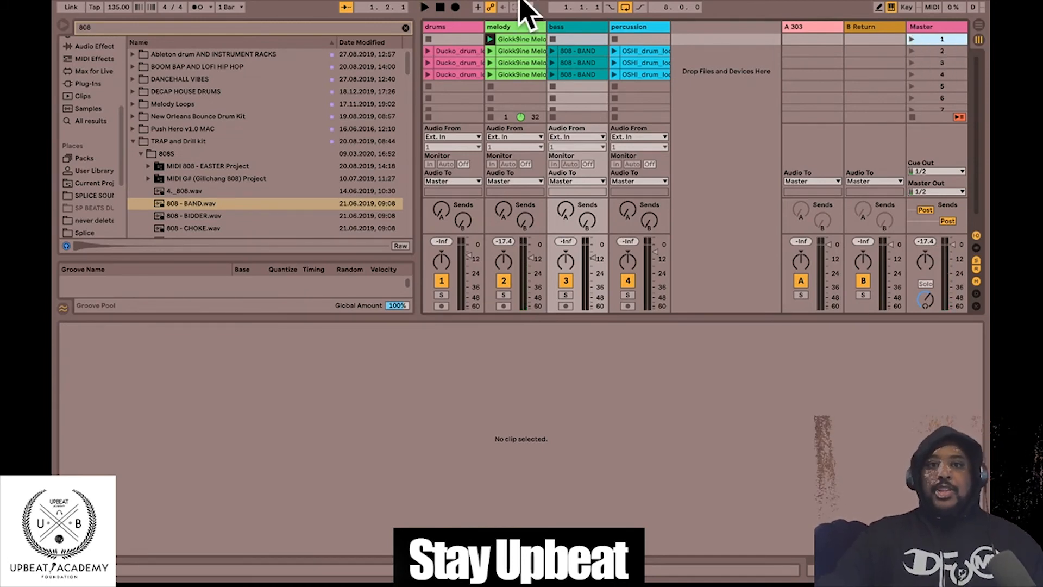
{"action": "mouse_move", "coordinate": [456, 3]}
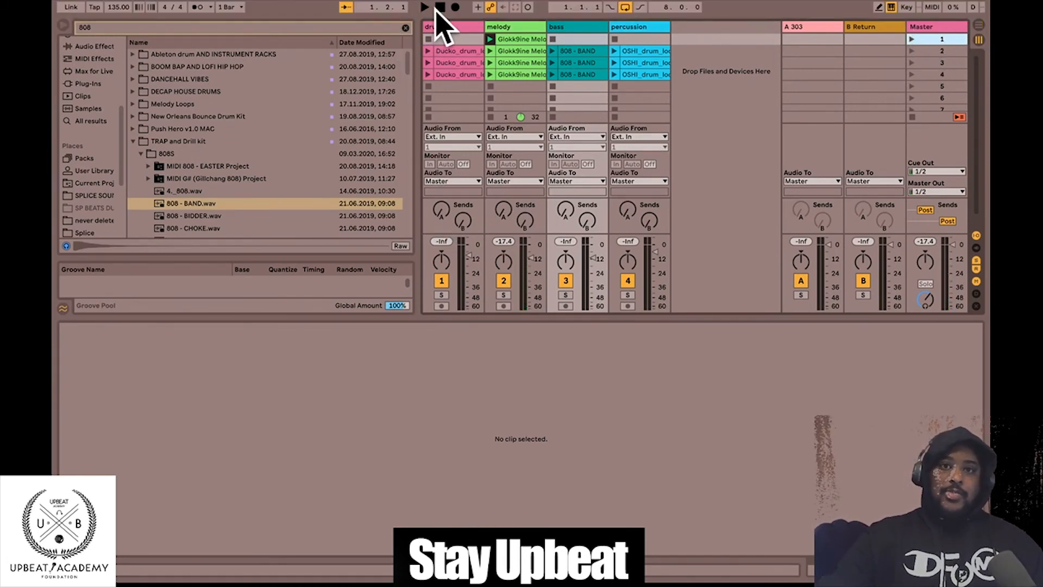
{"action": "left_click", "coordinate": [978, 26]}
{"action": "left_click", "coordinate": [978, 26]}
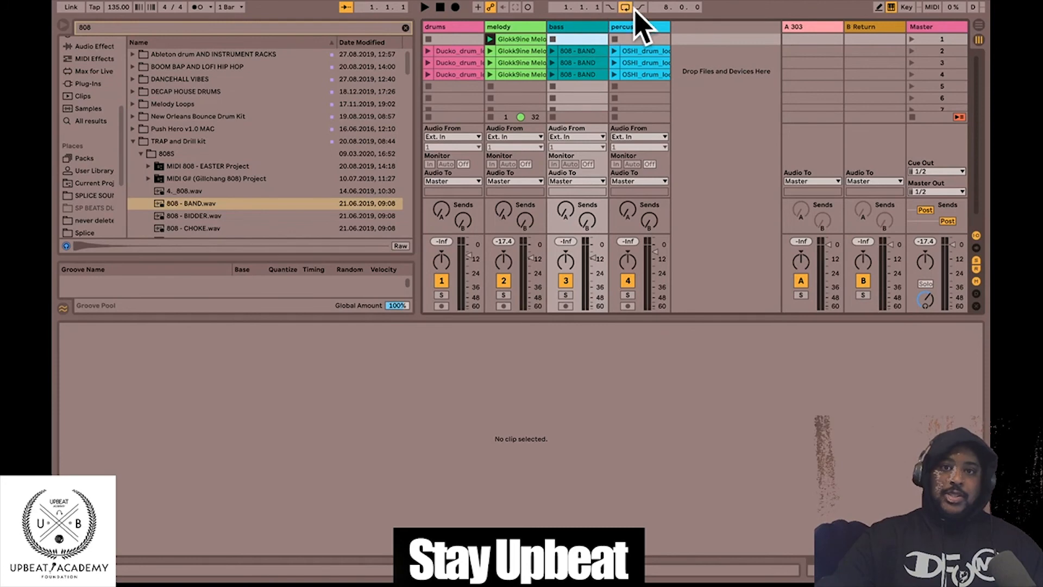
{"action": "left_click", "coordinate": [978, 24]}
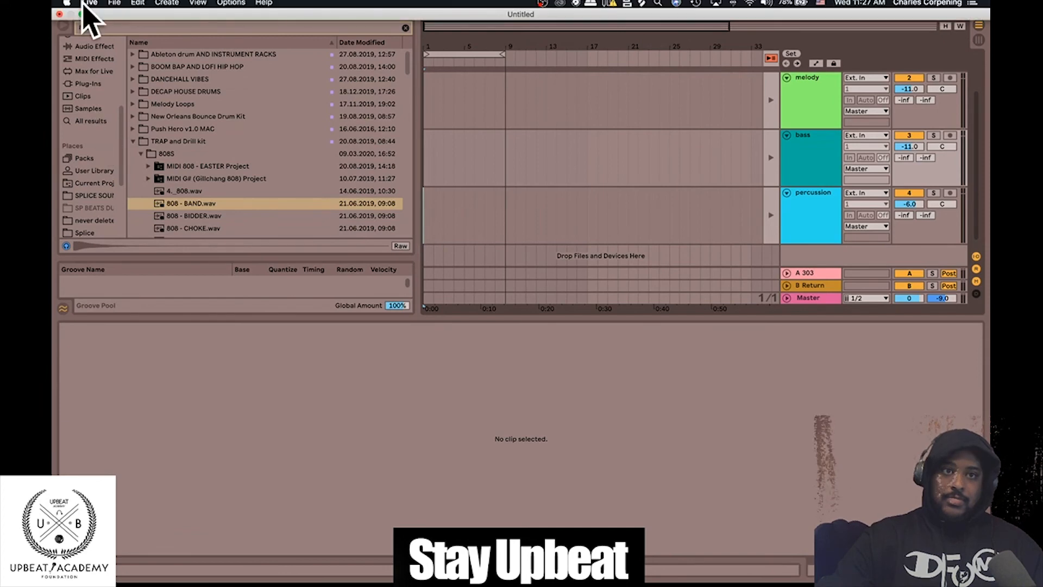
- Turn off the arrangement Loop switch and start recording into the Arrangement from Session view
{"action": "left_click", "coordinate": [82, 14]}
{"action": "left_click", "coordinate": [619, 34]}
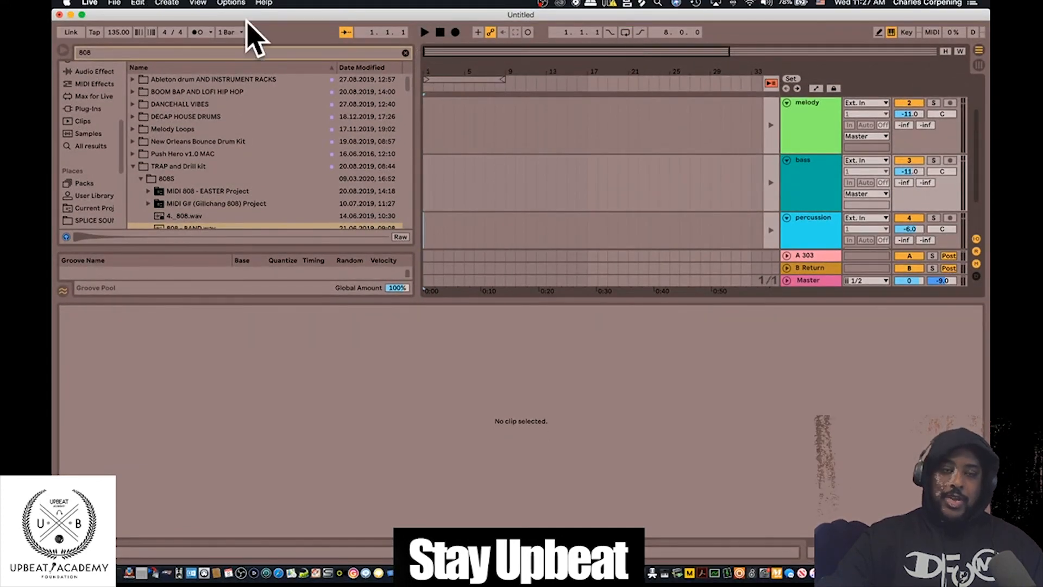
{"action": "left_click", "coordinate": [82, 14]}
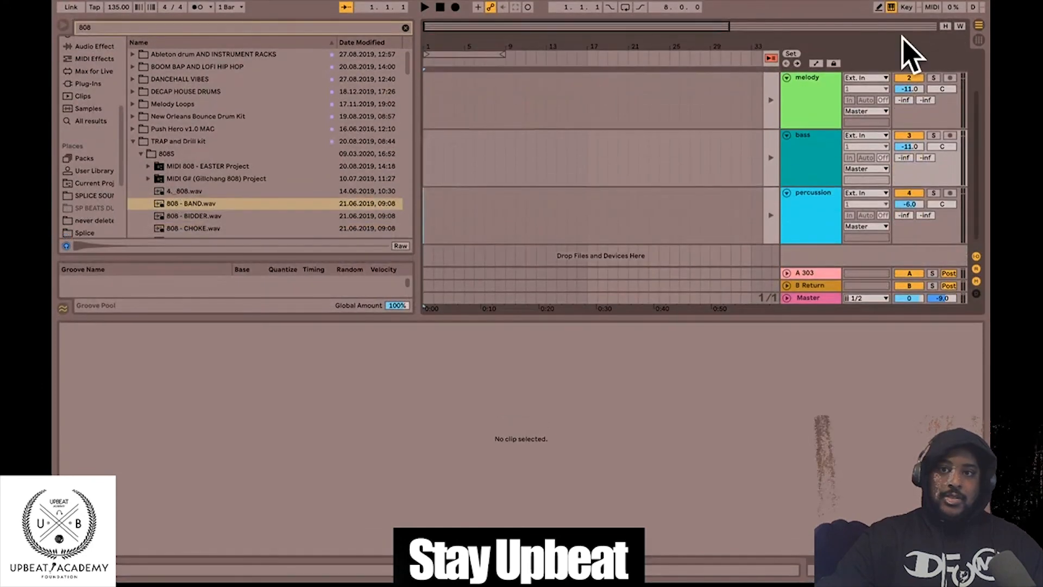
{"action": "left_click", "coordinate": [978, 40]}
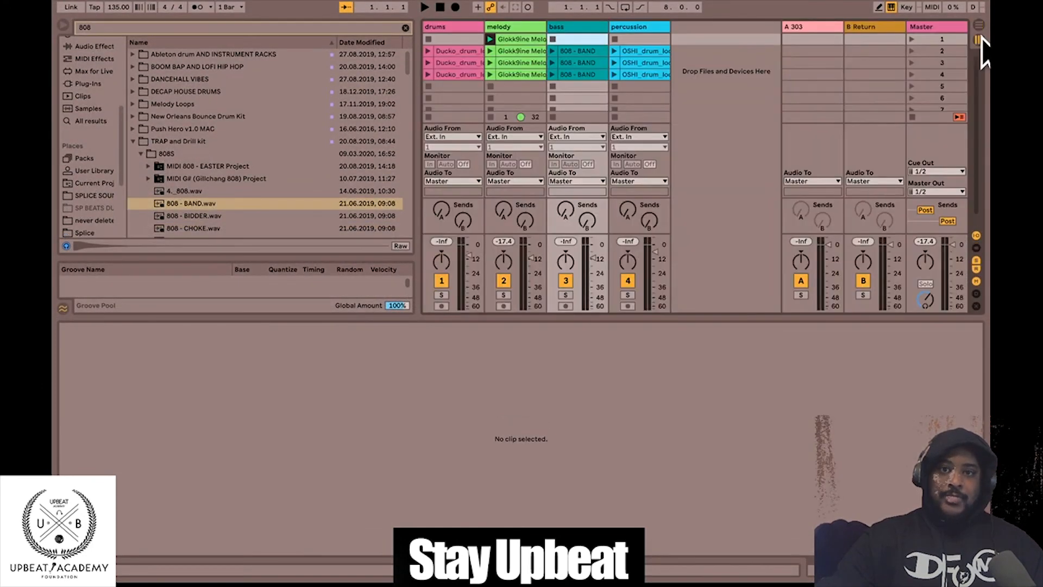
{"action": "left_click", "coordinate": [456, 8]}
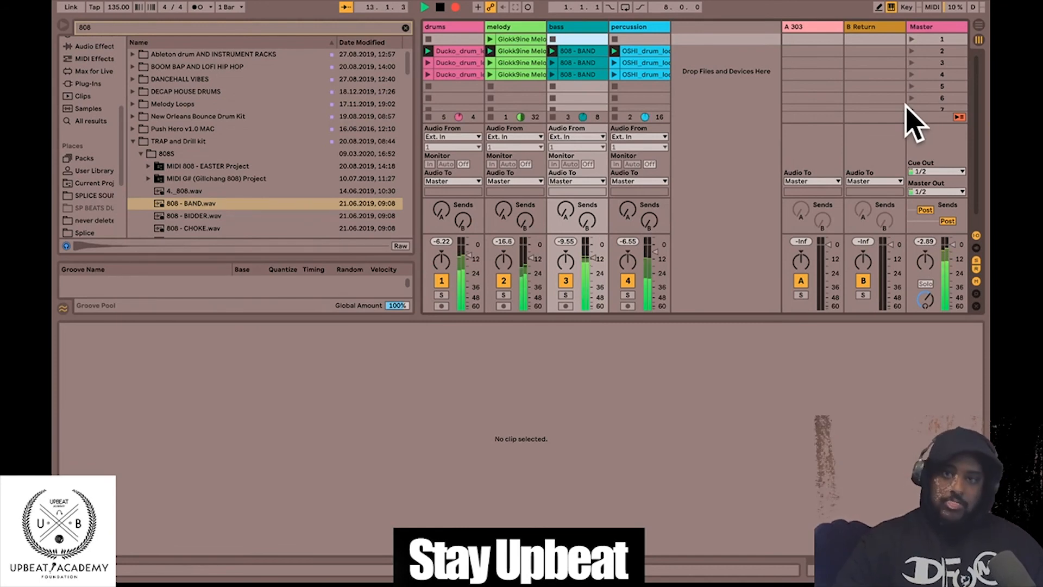
- While recording, launch scene 3 and then scene 1, then check the Arrangement view
{"action": "left_click", "coordinate": [930, 63]}
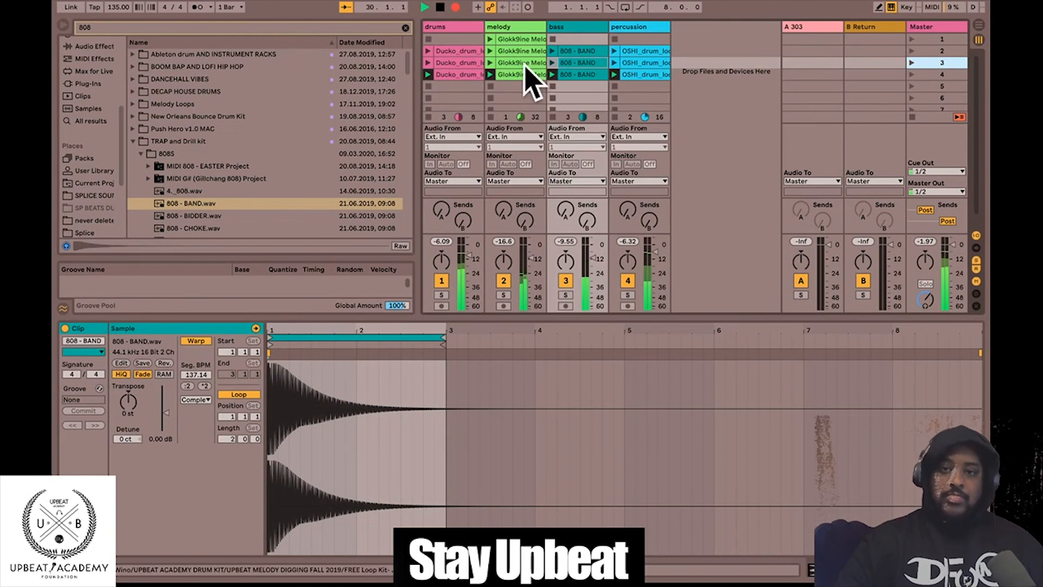
{"action": "left_click", "coordinate": [912, 39]}
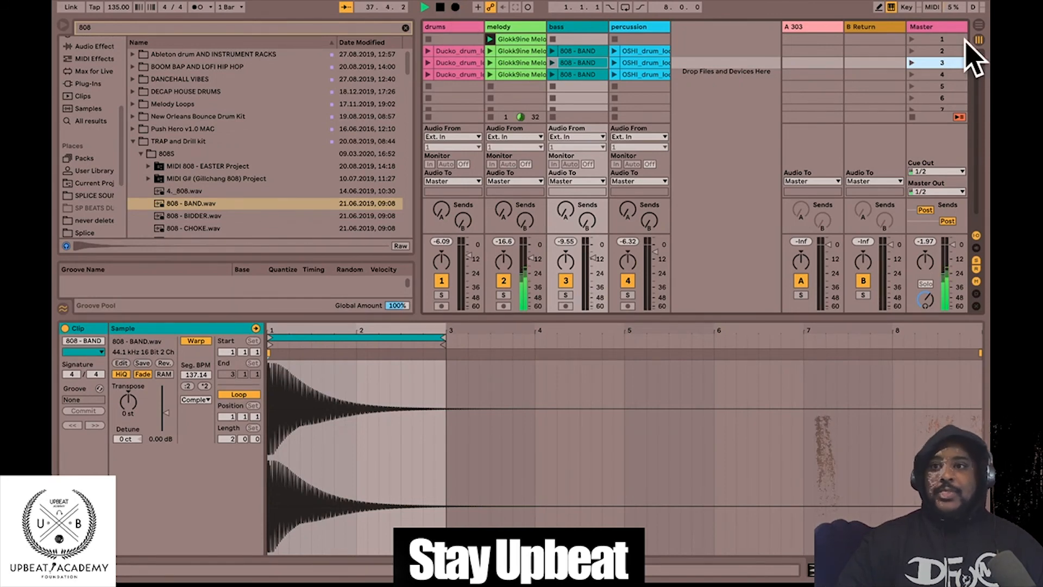
{"action": "left_click", "coordinate": [977, 25]}
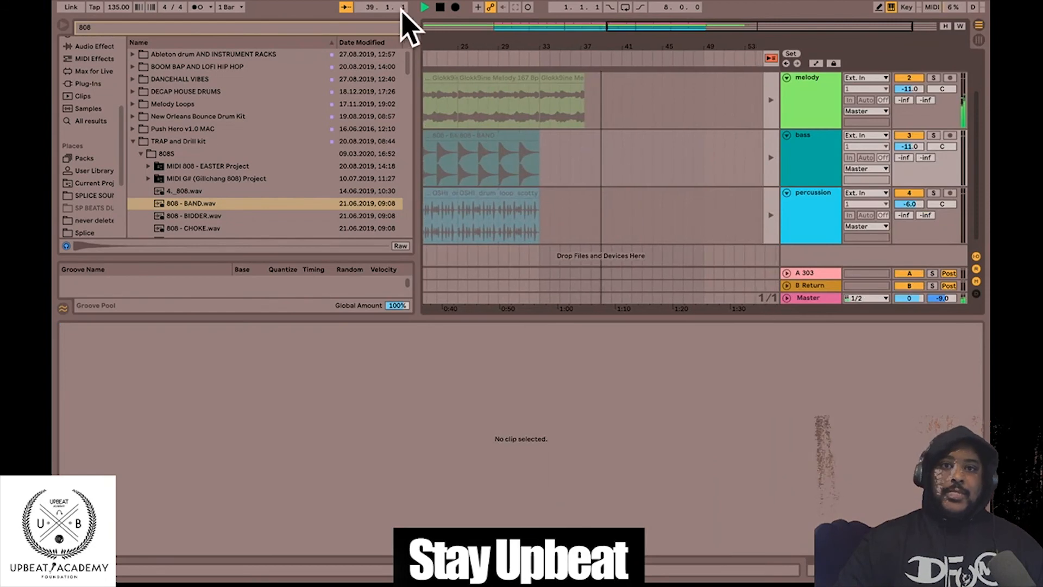
- Stop recording at 1.1.1 and zoom out to show the recorded drums, melody, 808 and percussion
{"action": "left_click", "coordinate": [440, 7]}
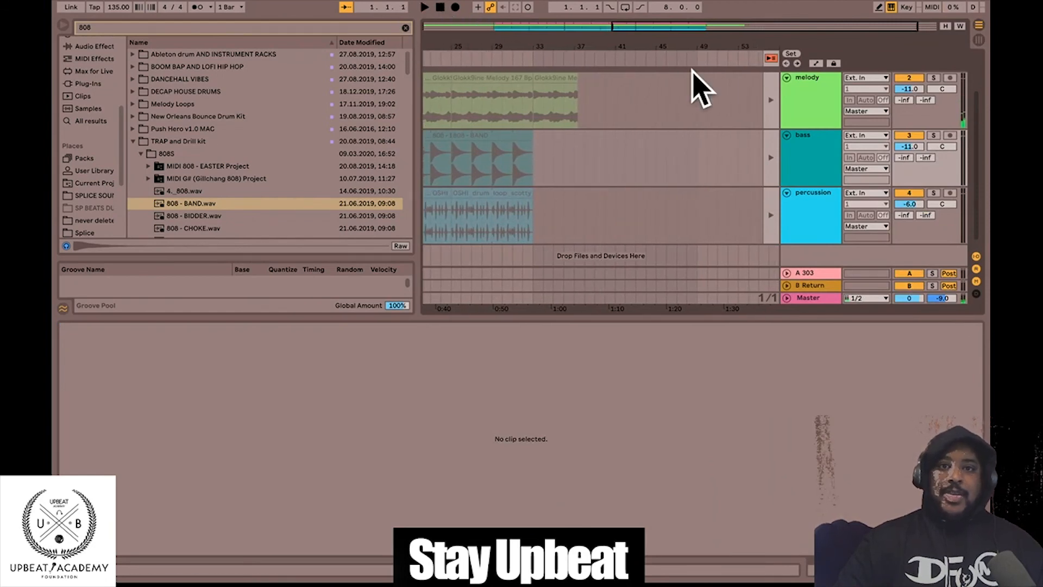
{"action": "key", "text": "Tab"}
{"action": "key", "text": "Tab"}
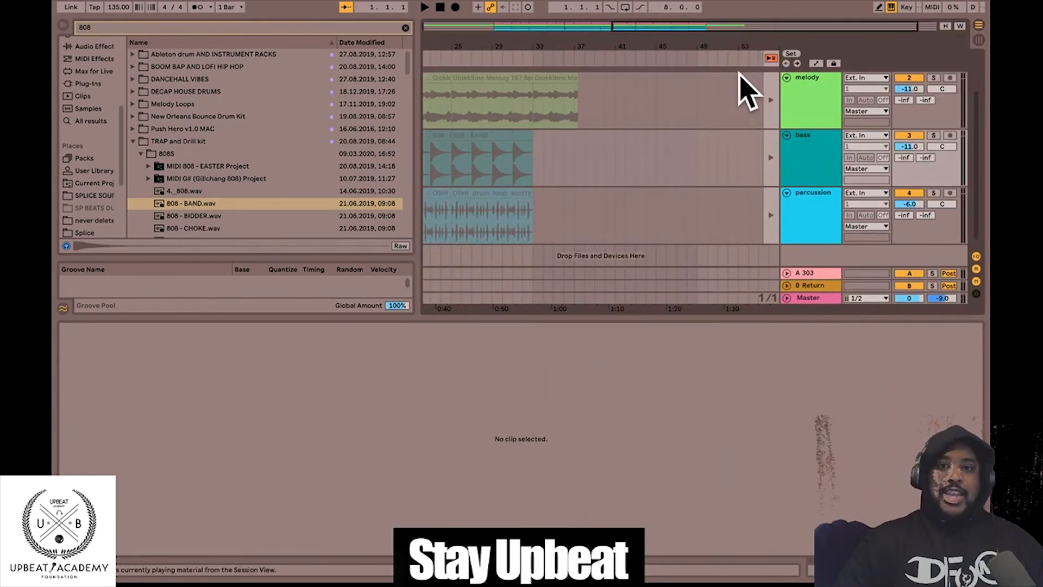
{"action": "left_click_drag", "start_coordinate": [434, 47], "coordinate": [429, 26]}
{"action": "scroll", "coordinate": [529, 134], "scroll_direction": "down", "scroll_amount": 1}
{"action": "scroll", "coordinate": [530, 134], "scroll_direction": "up", "scroll_amount": 2}
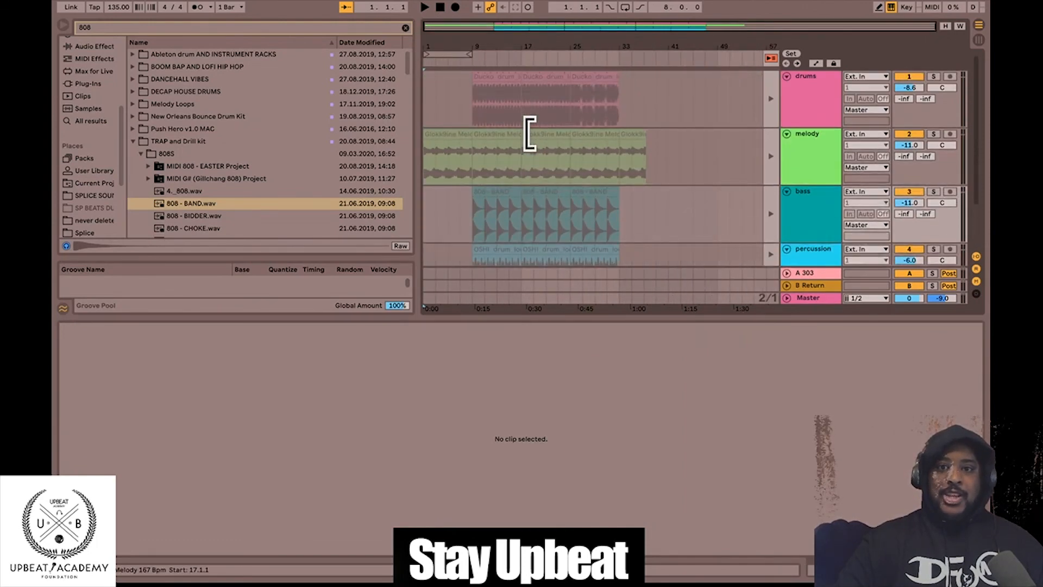
{"action": "scroll", "coordinate": [529, 134], "scroll_direction": "down", "scroll_amount": 2}
{"action": "scroll", "coordinate": [530, 134], "scroll_direction": "up", "scroll_amount": 2}
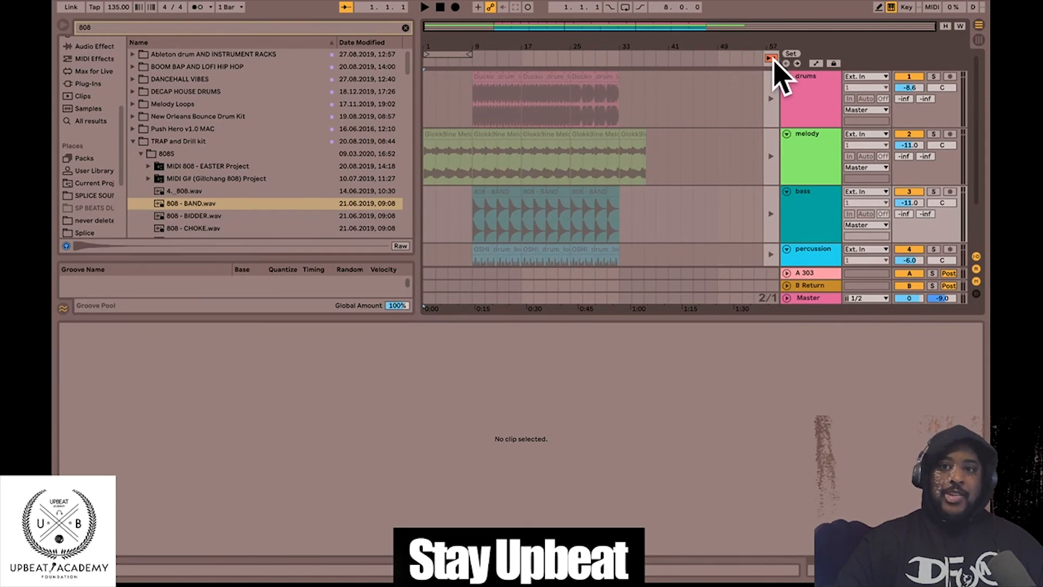
{"action": "scroll", "coordinate": [675, 179], "scroll_direction": "down", "scroll_amount": 3}
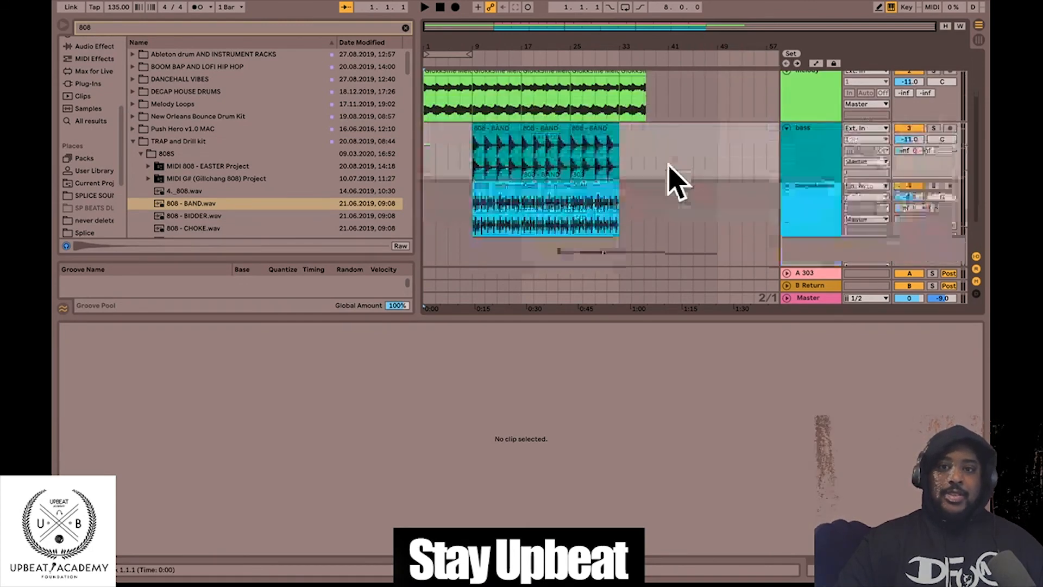
{"action": "scroll", "coordinate": [675, 179], "scroll_direction": "up", "scroll_amount": 2}
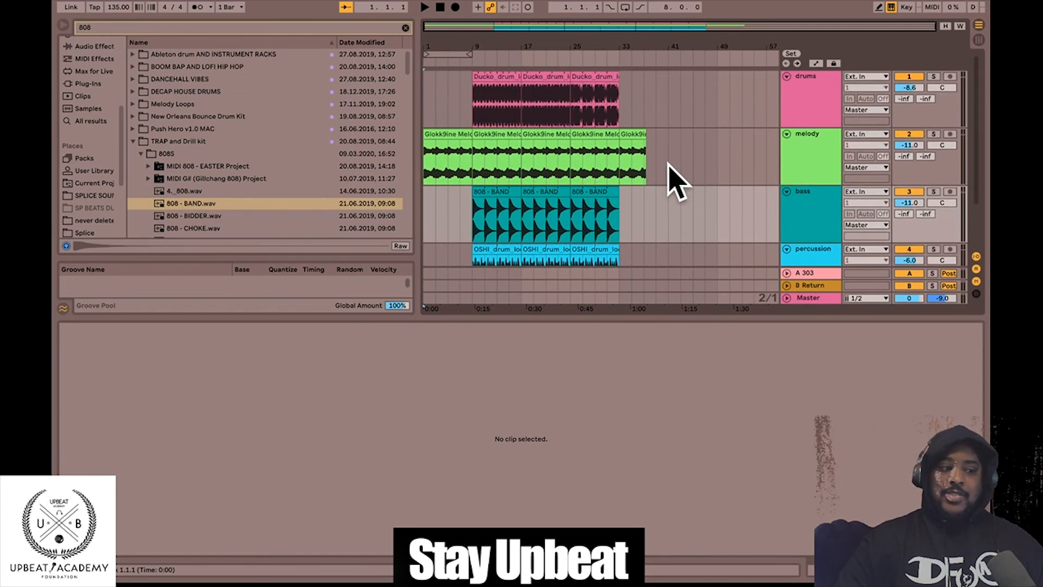
{"action": "scroll", "coordinate": [668, 163], "scroll_direction": "down", "scroll_amount": 2}
{"action": "scroll", "coordinate": [668, 163], "scroll_direction": "up", "scroll_amount": 2}
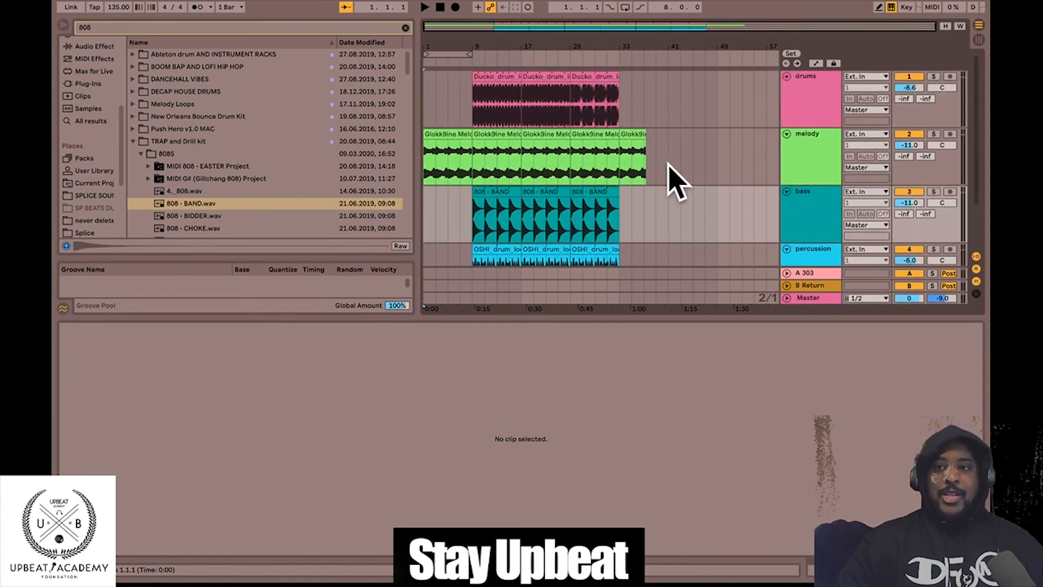